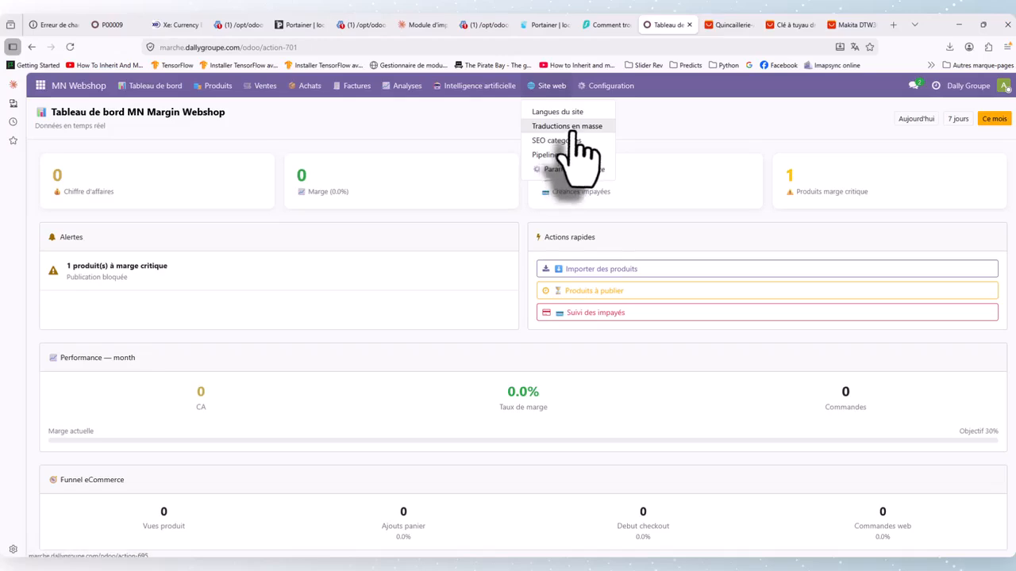
Create a new cost template named "Produits achetés au Canada" with the incoterm [EXW] À L'USINE
{"action": "left_click", "coordinate": [611, 87]}
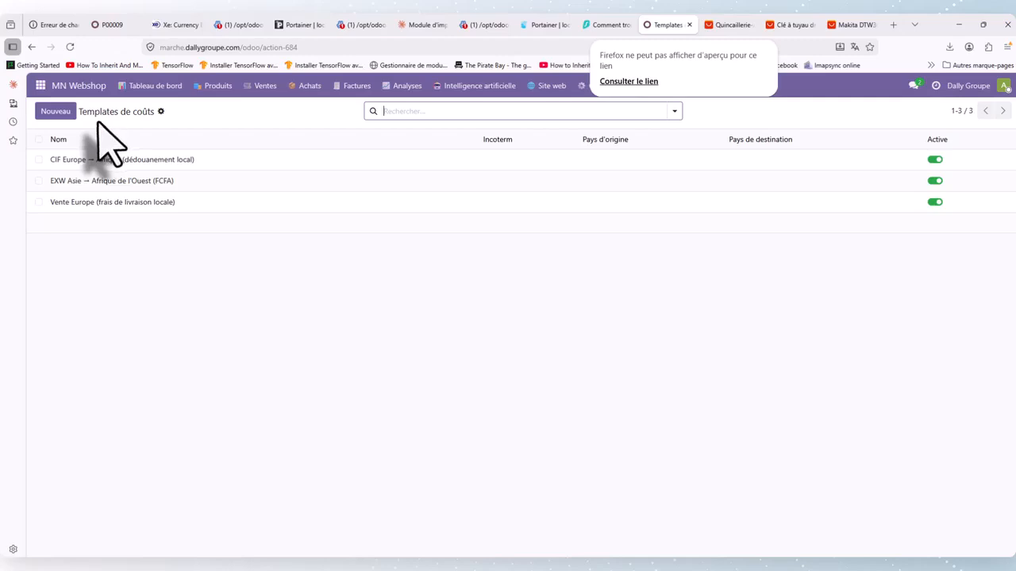
{"action": "left_click", "coordinate": [54, 112]}
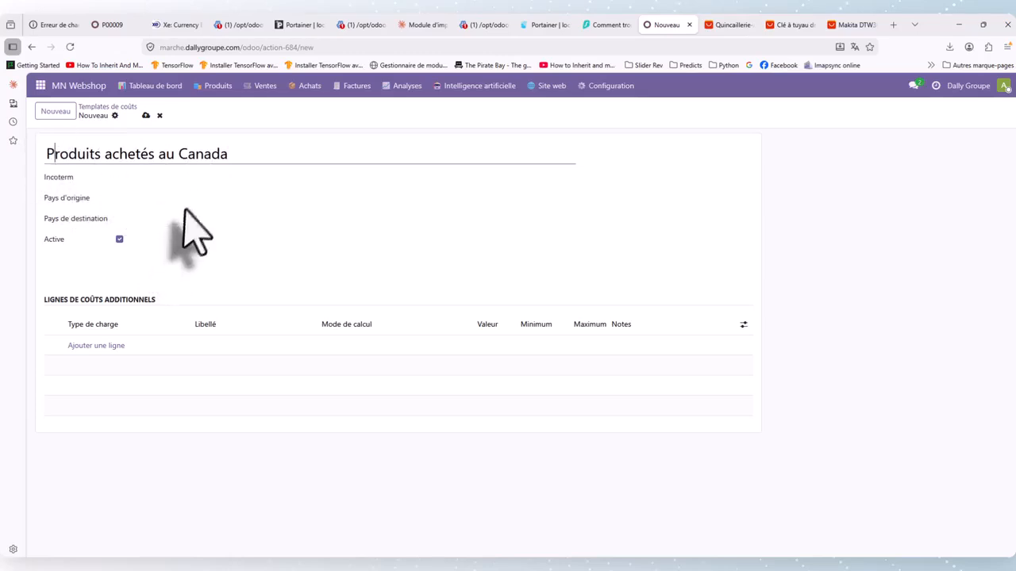
{"action": "left_click", "coordinate": [194, 178]}
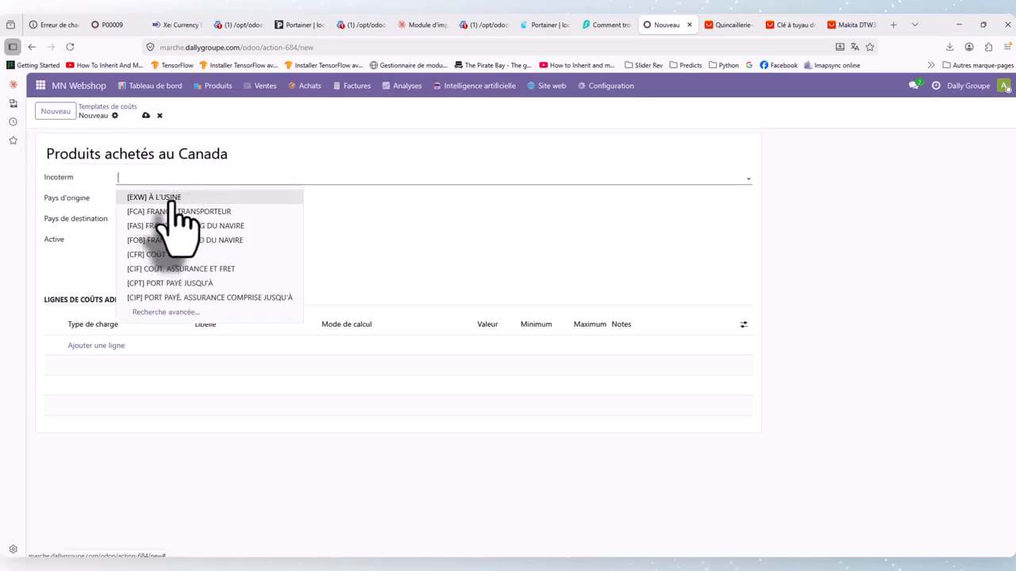
{"action": "left_click", "coordinate": [167, 197]}
Set the template's country of origin to Canada and its destination country to Côte d'Ivoire
{"action": "left_click", "coordinate": [175, 199]}
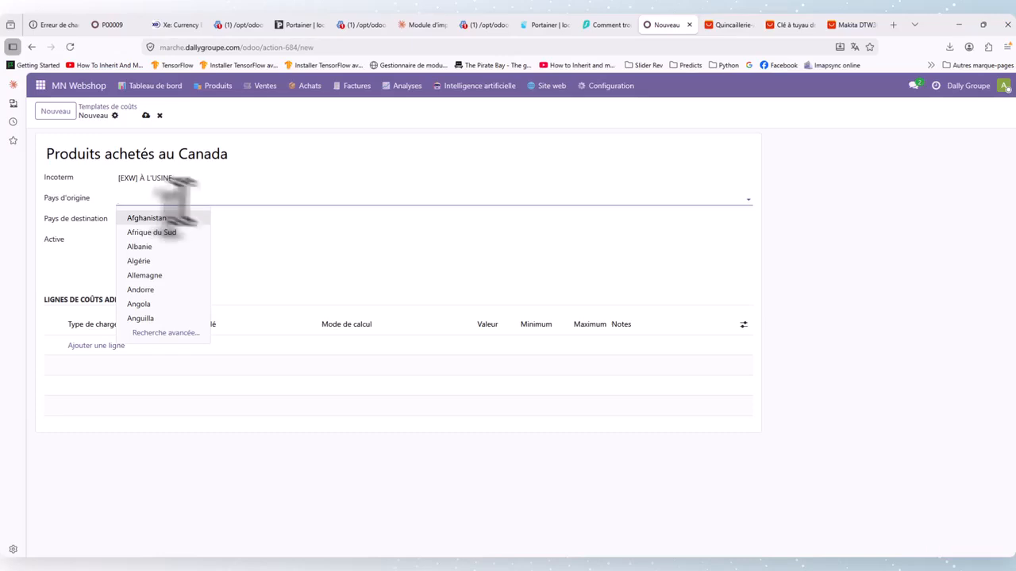
{"action": "type", "text": "cana"}
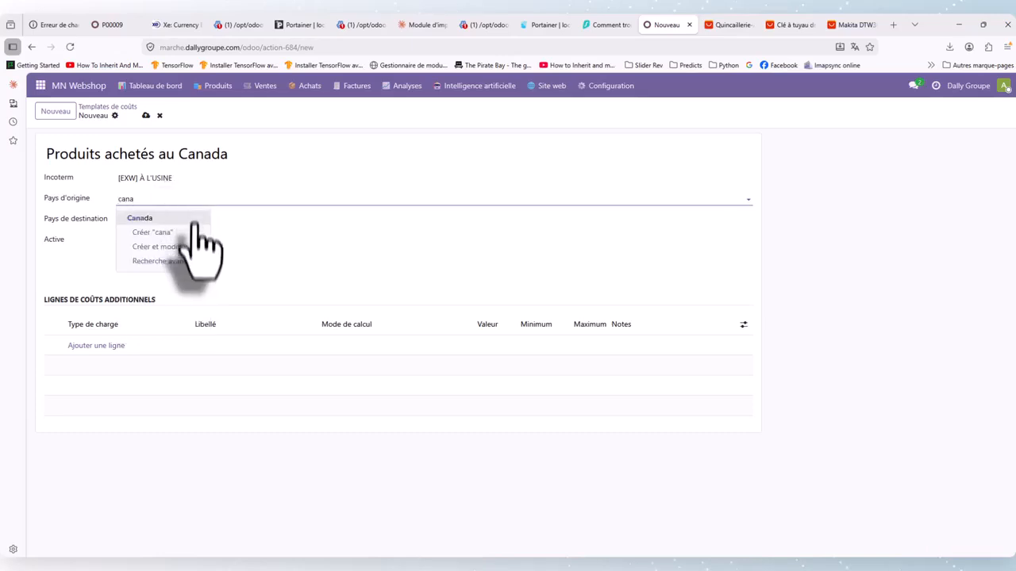
{"action": "left_click", "coordinate": [190, 222]}
{"action": "left_click", "coordinate": [191, 220]}
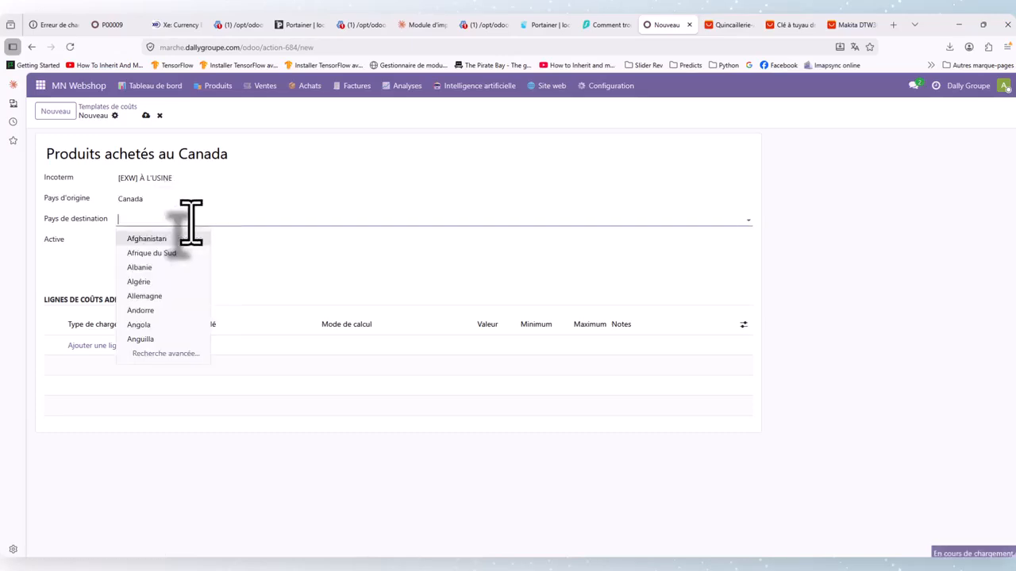
{"action": "type", "text": "Co"}
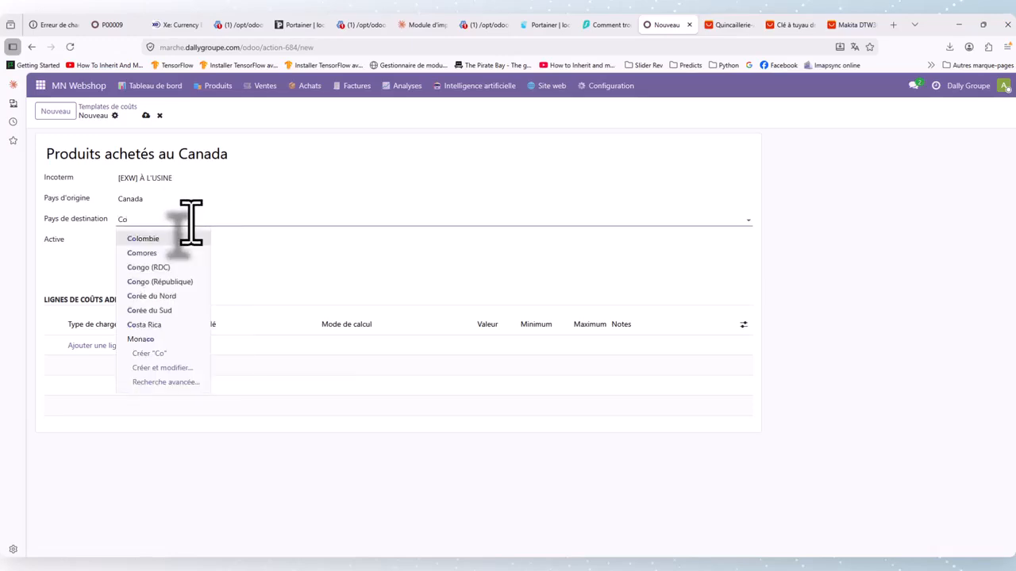
{"action": "key", "text": "BackSpace"}
{"action": "type", "text": "ôt"}
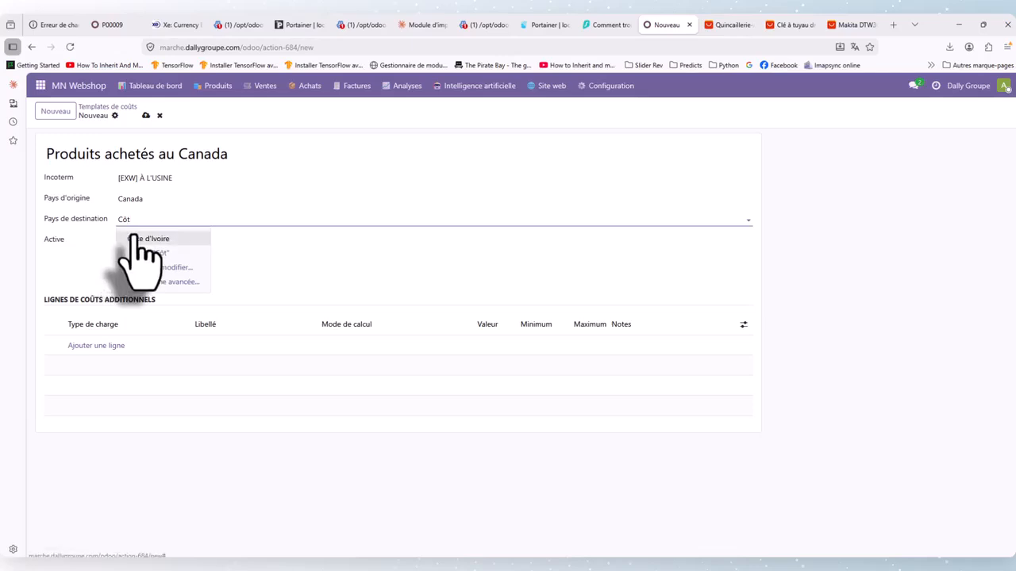
{"action": "left_click", "coordinate": [131, 238]}
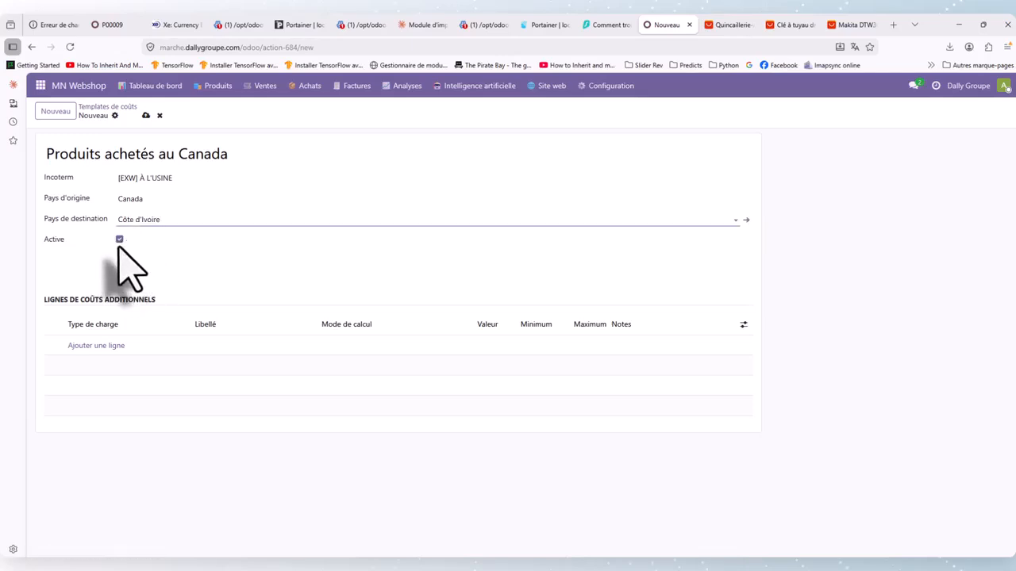
Add an Assurance cost line labelled "Assurances diverses", calculated as % du prix d'achat with a value of 10 000
{"action": "left_click", "coordinate": [105, 346]}
{"action": "left_click", "coordinate": [123, 346]}
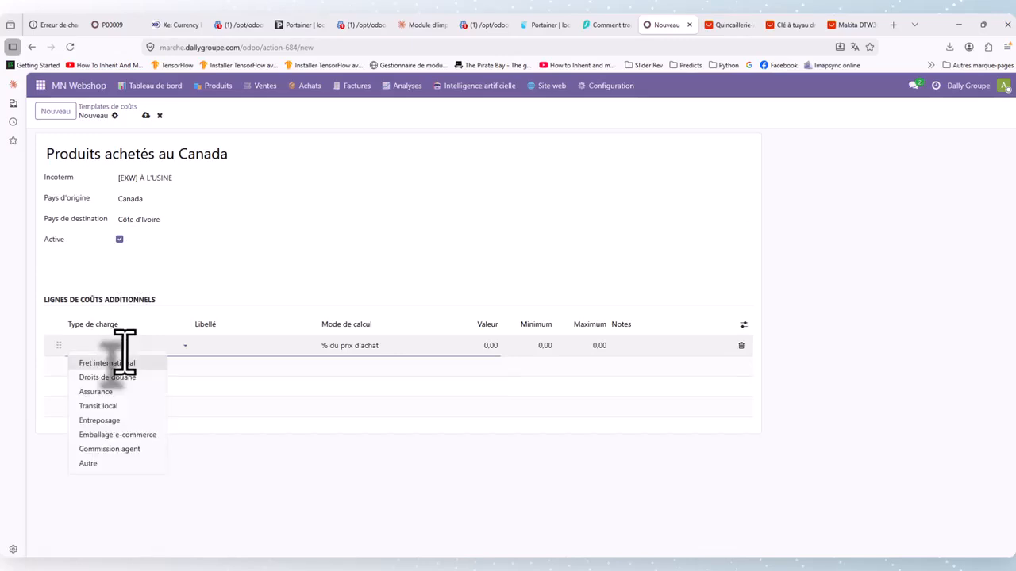
{"action": "left_click", "coordinate": [107, 391]}
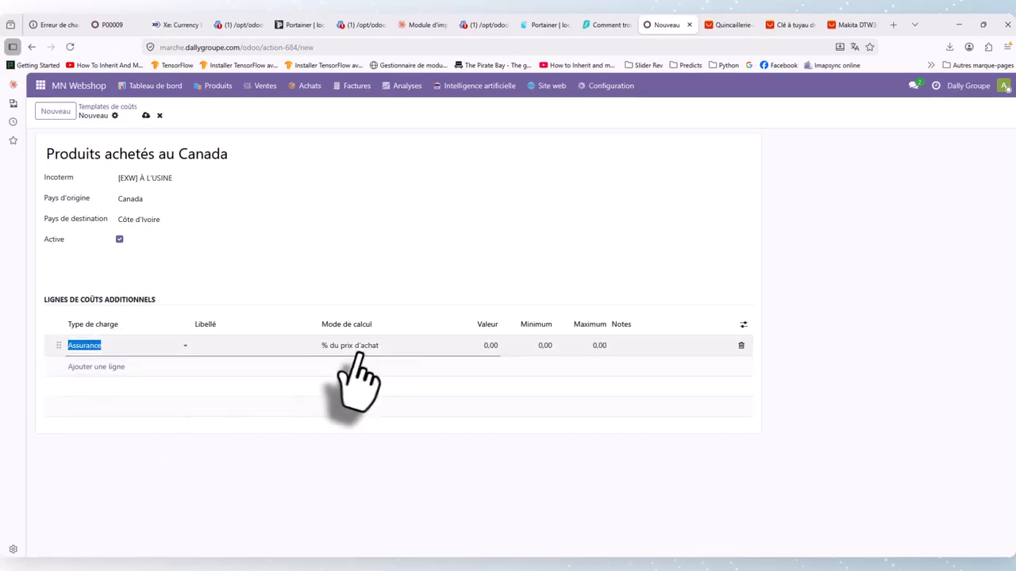
{"action": "left_click", "coordinate": [384, 350]}
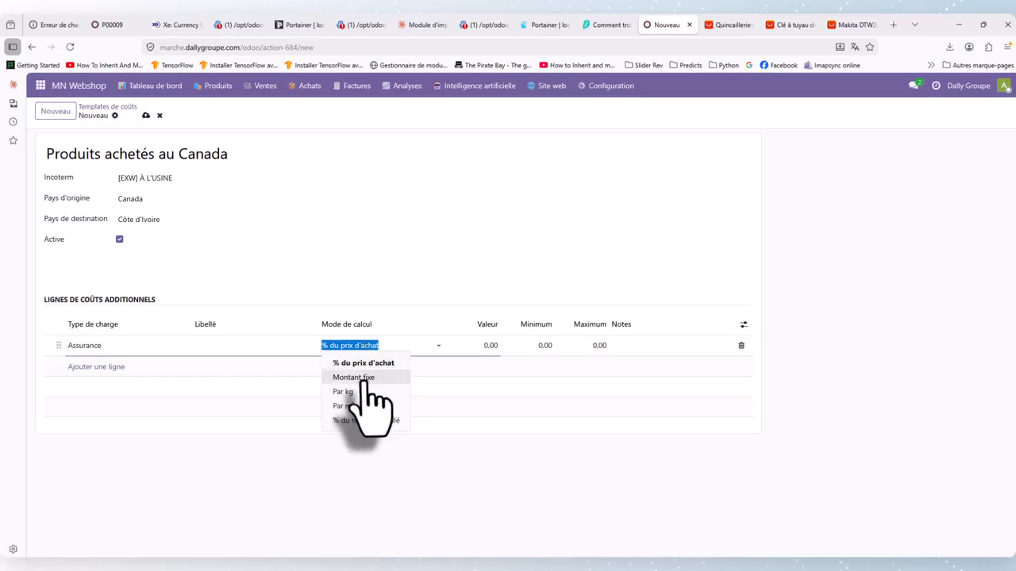
{"action": "left_click", "coordinate": [357, 378]}
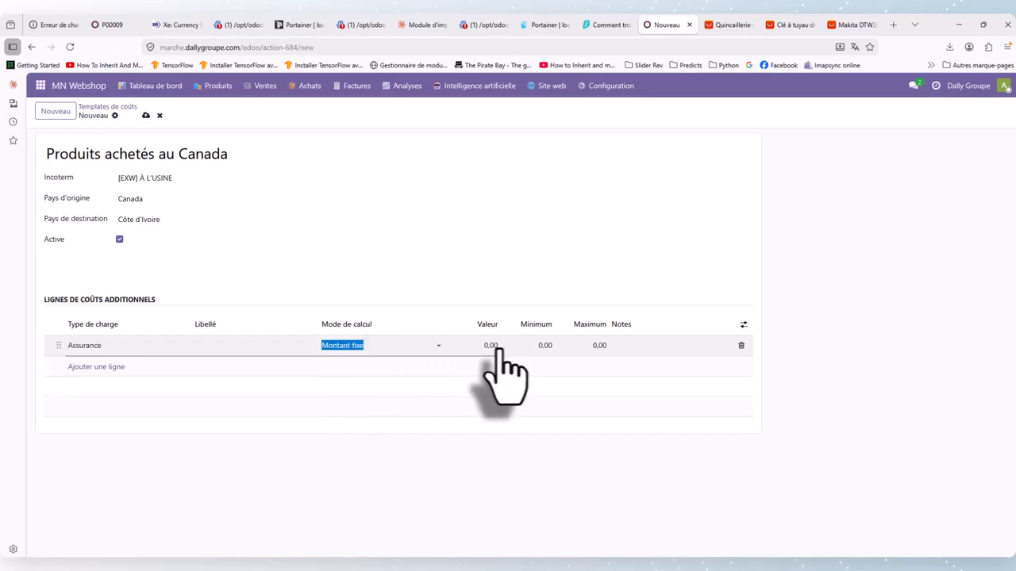
{"action": "left_click", "coordinate": [435, 347]}
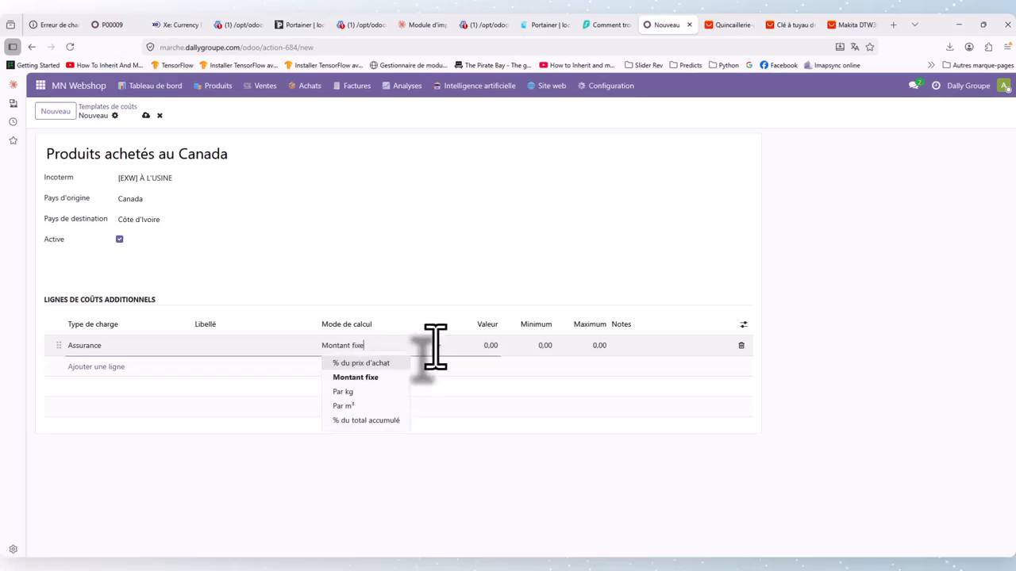
{"action": "left_click", "coordinate": [359, 364]}
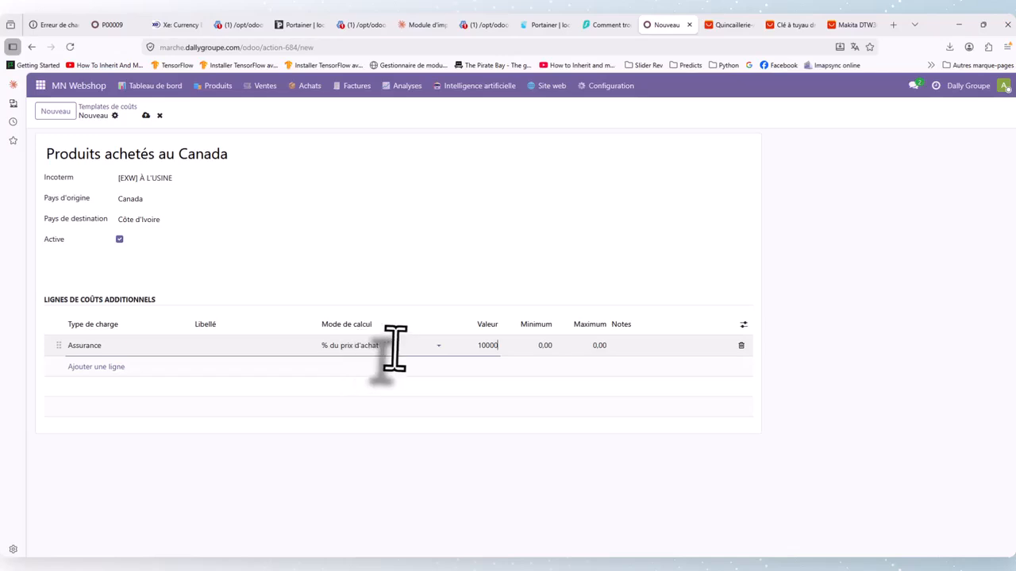
{"action": "left_click", "coordinate": [89, 368]}
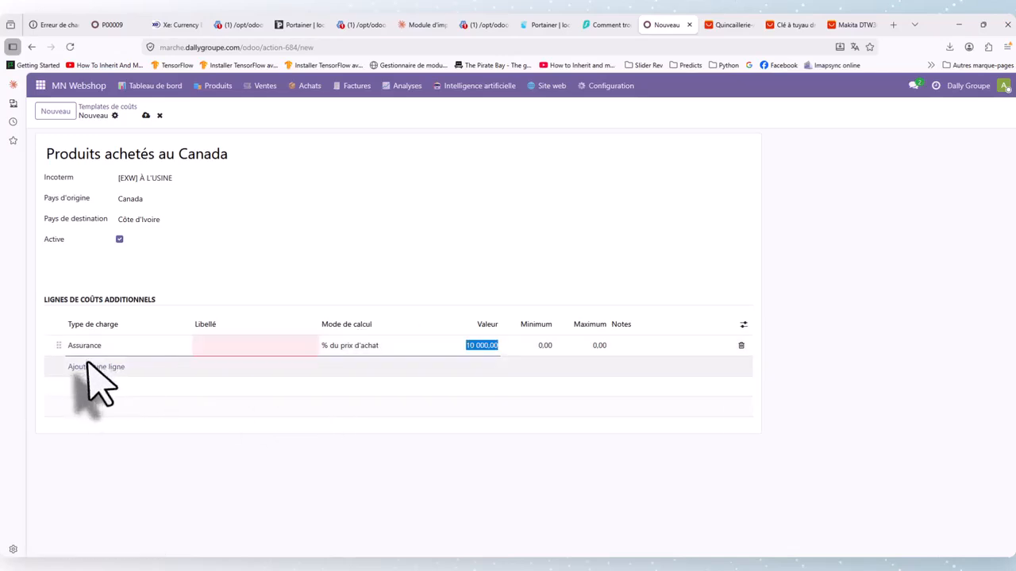
{"action": "left_click", "coordinate": [214, 345]}
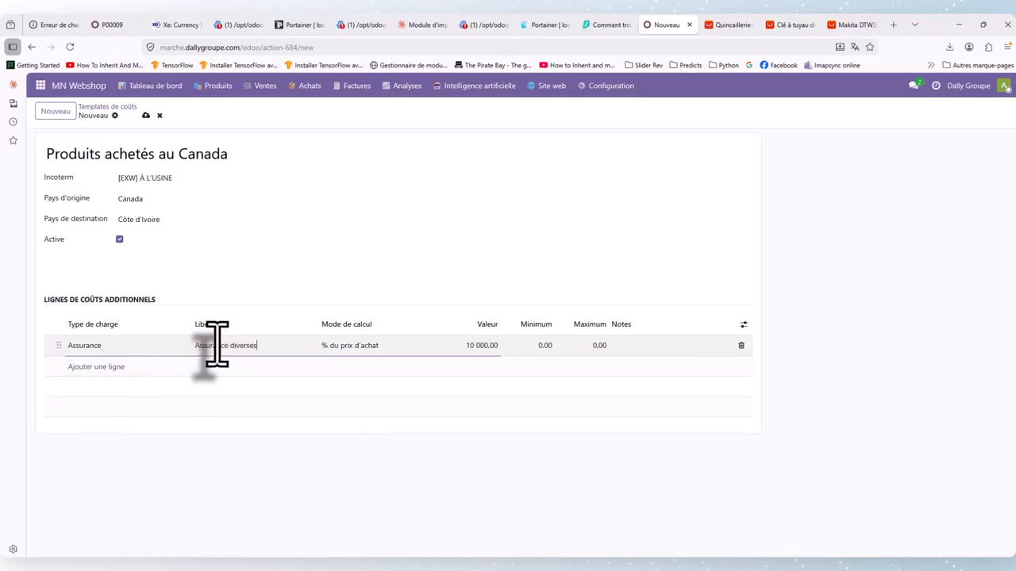
Add a Commission agent cost line labelled "Commission agent" with a Montant fixe of 1 000
{"action": "left_click", "coordinate": [95, 367]}
{"action": "left_click", "coordinate": [99, 367]}
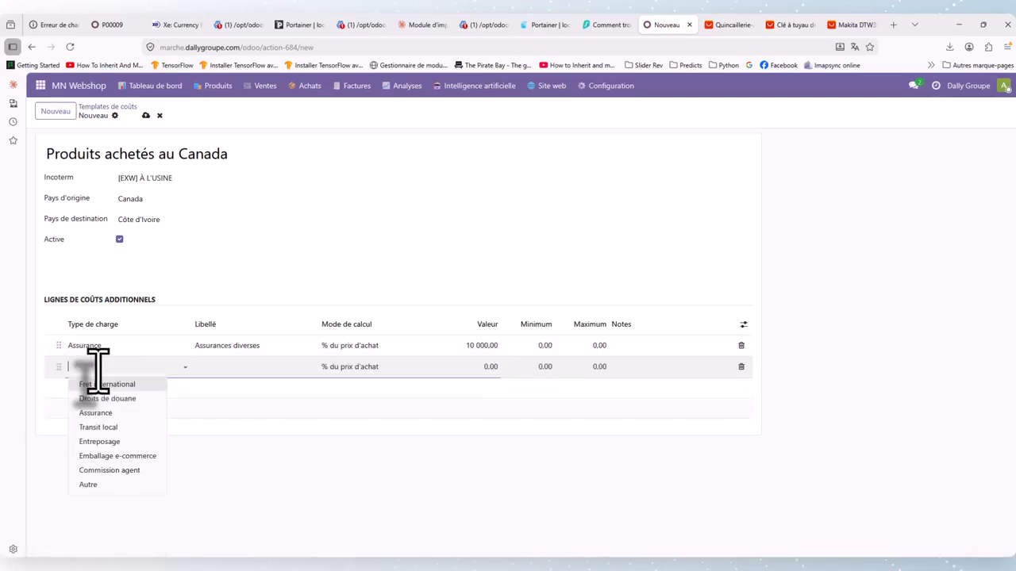
{"action": "left_click", "coordinate": [109, 471]}
{"action": "left_click", "coordinate": [214, 367]}
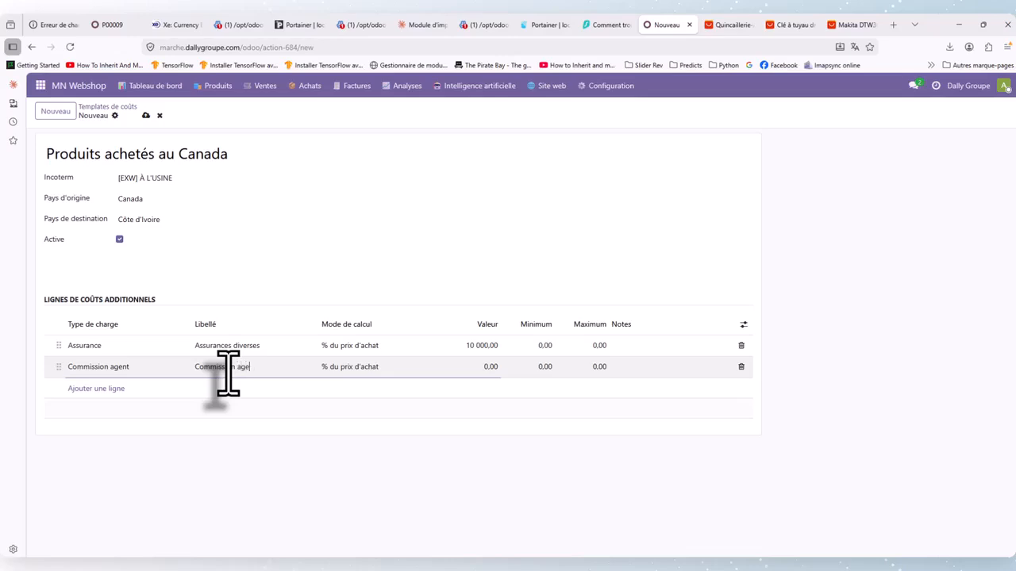
{"action": "left_click", "coordinate": [336, 368]}
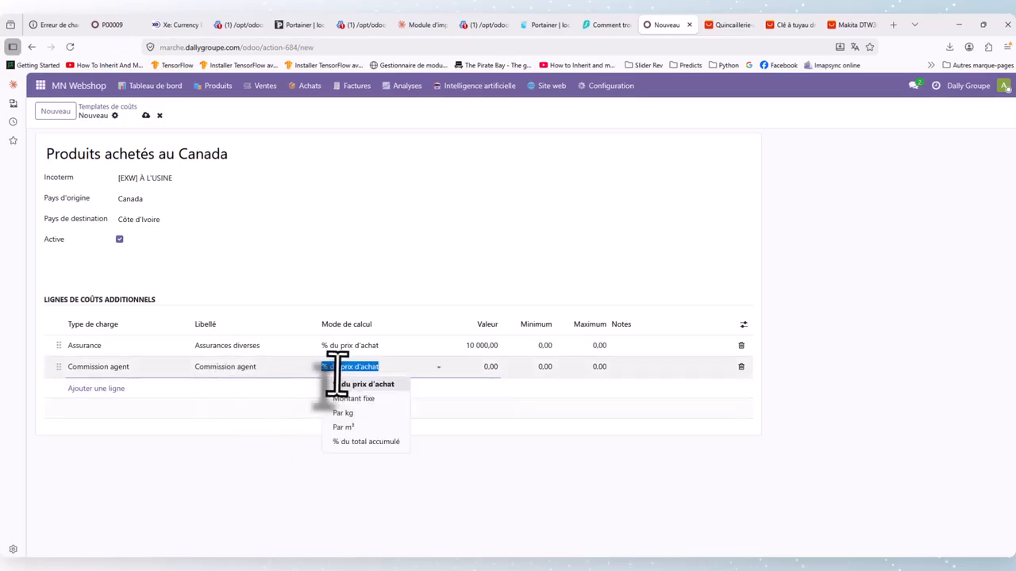
{"action": "left_click", "coordinate": [353, 399]}
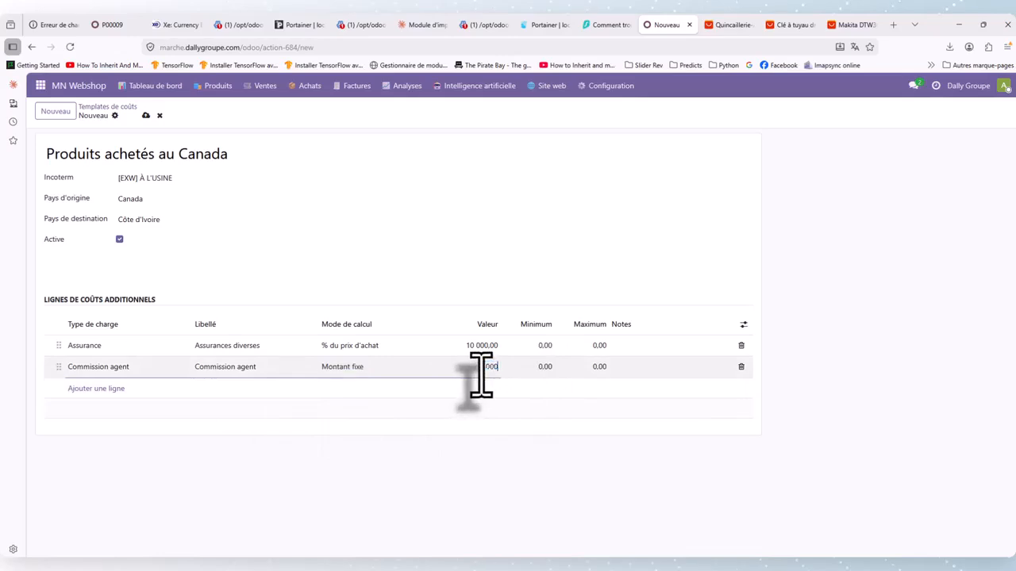
Add an Autre cost line labelled "Transport" with a value of 25 000, and save the template
{"action": "left_click", "coordinate": [94, 389]}
{"action": "left_click", "coordinate": [73, 388]}
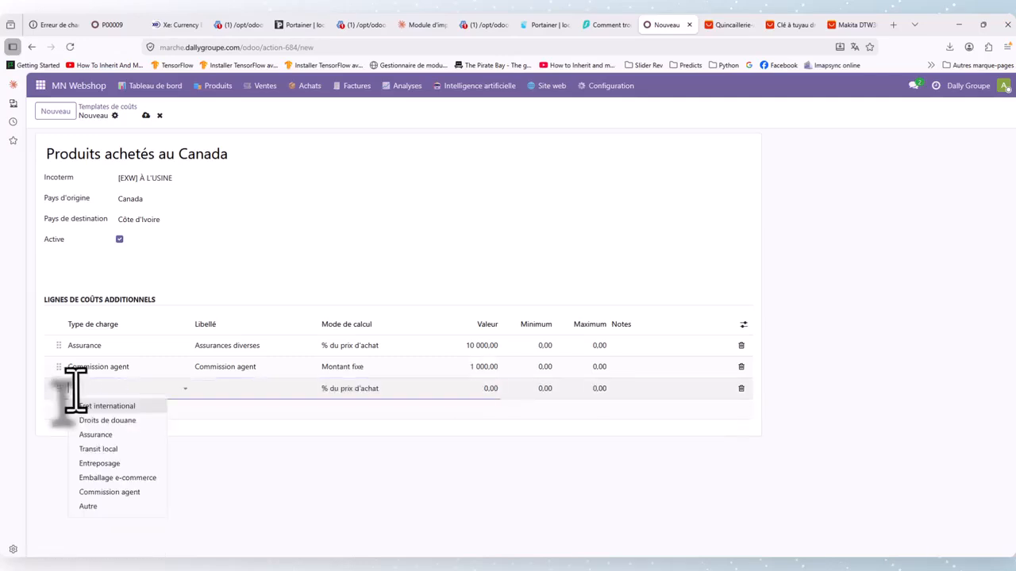
{"action": "left_click", "coordinate": [88, 506]}
{"action": "left_click", "coordinate": [246, 388]}
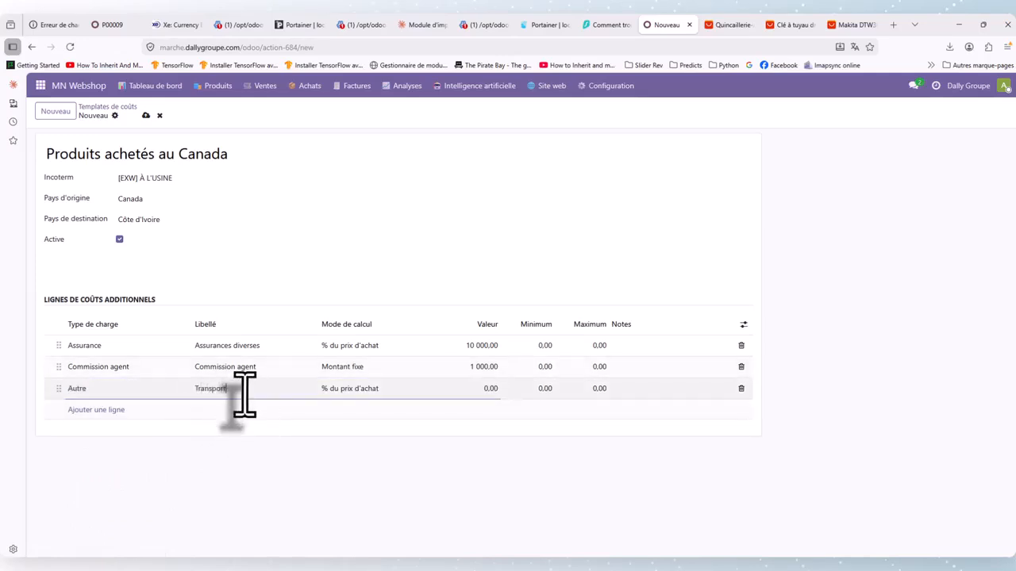
{"action": "left_click", "coordinate": [485, 389]}
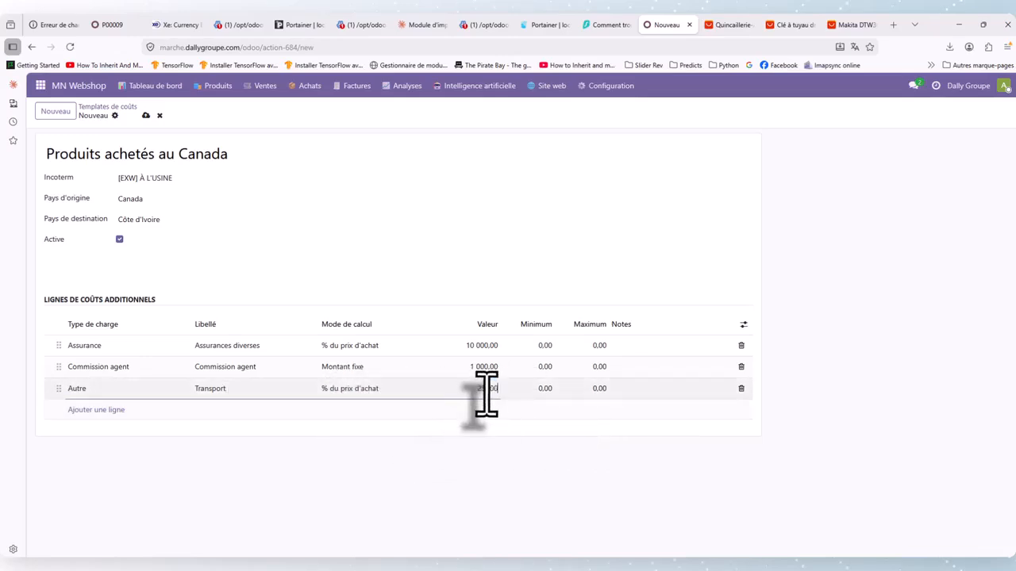
{"action": "left_click", "coordinate": [146, 116]}
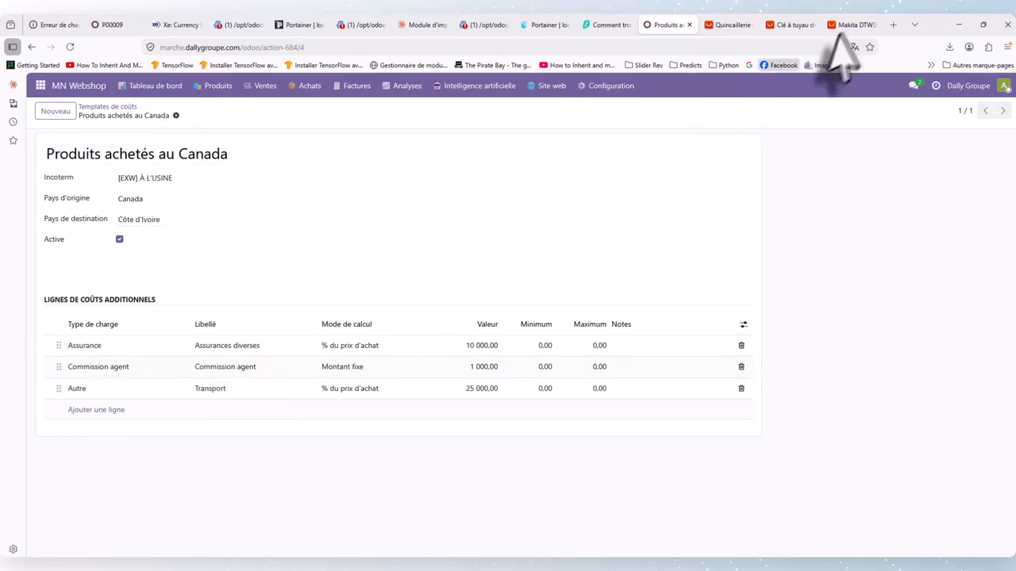
Switch to AliExpress and look over the quincaillerie results, the Makita DTW300 combo page and the pipe wrench page
{"action": "left_click", "coordinate": [730, 25]}
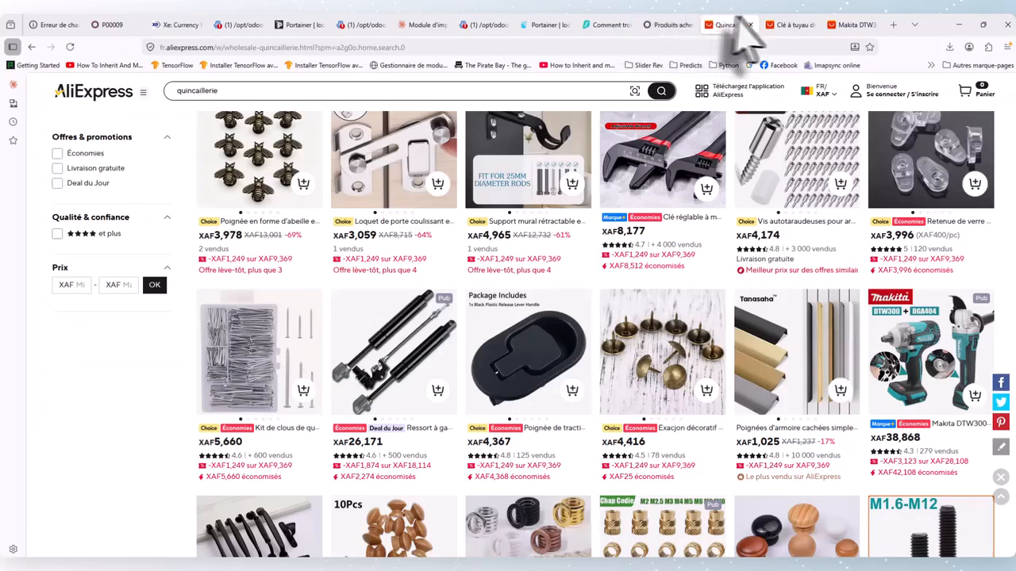
{"action": "left_click", "coordinate": [774, 25]}
{"action": "left_click", "coordinate": [849, 25]}
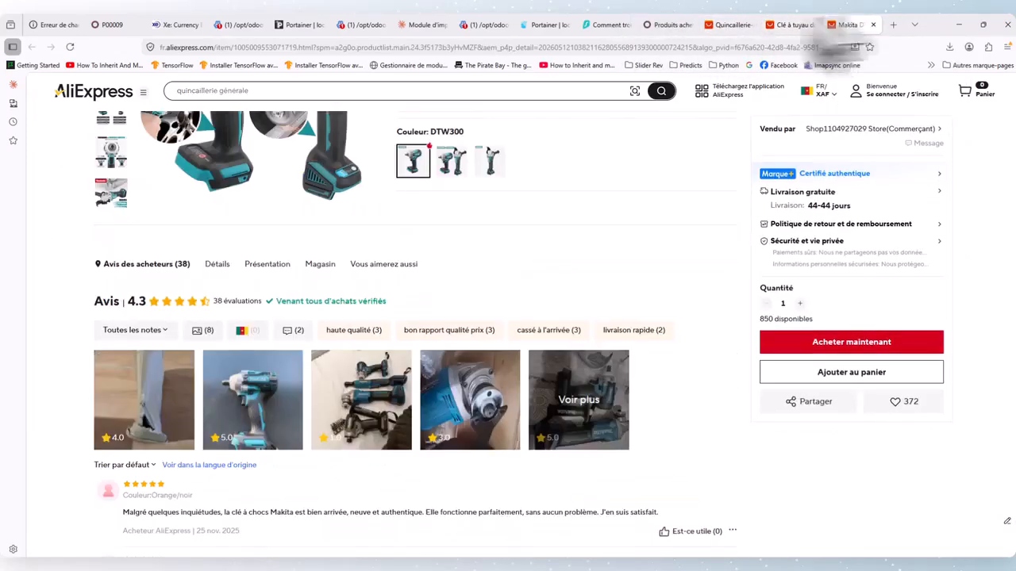
{"action": "scroll", "coordinate": [619, 230], "scroll_direction": "up", "scroll_amount": 2}
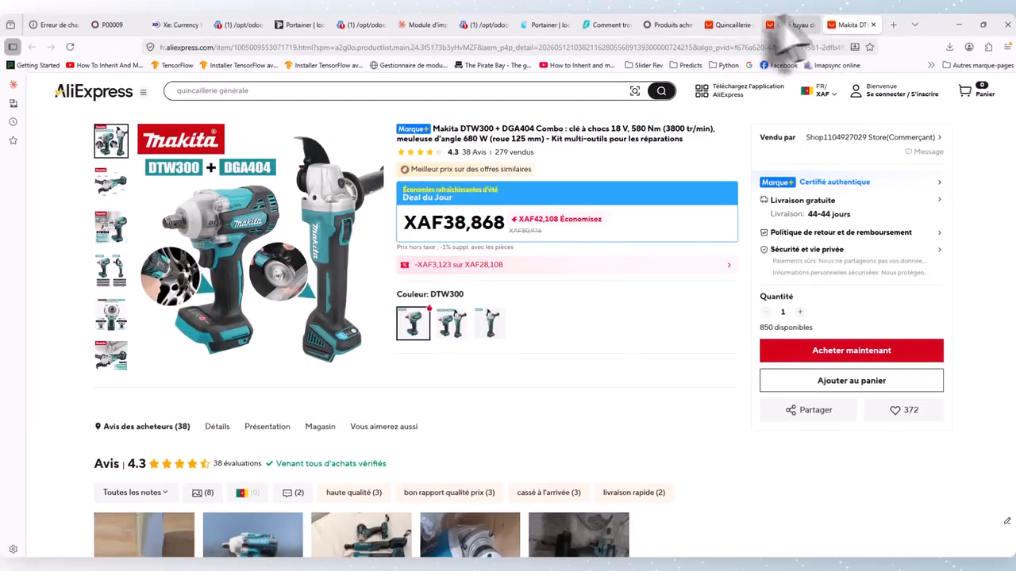
{"action": "left_click", "coordinate": [793, 26]}
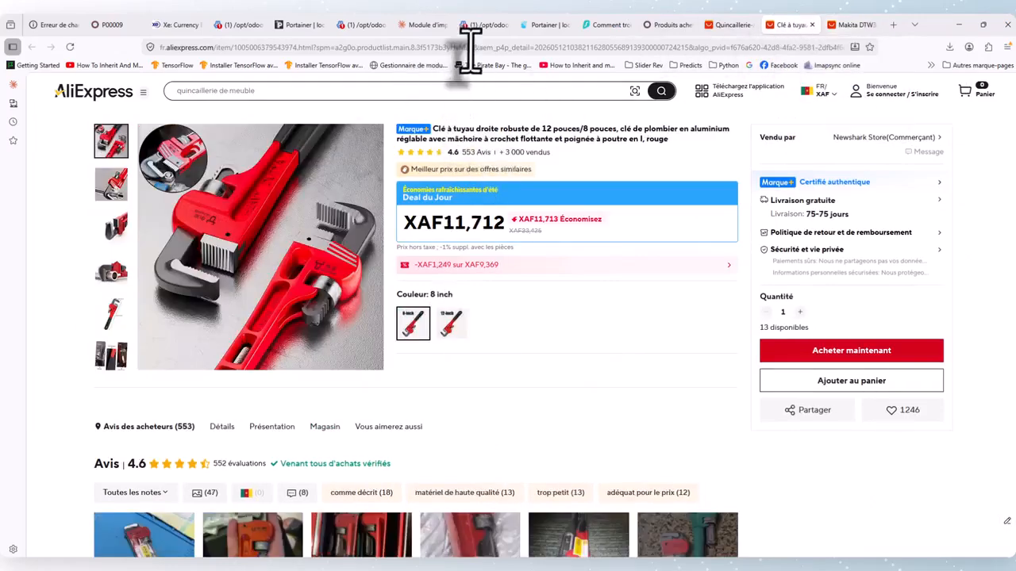
{"action": "left_click", "coordinate": [666, 25]}
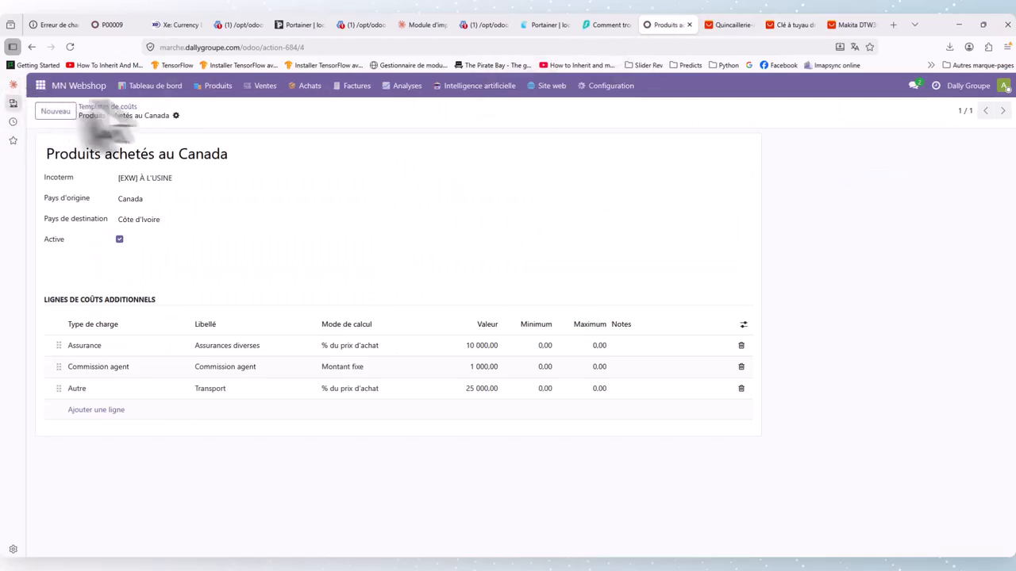
{"action": "left_click", "coordinate": [212, 87]}
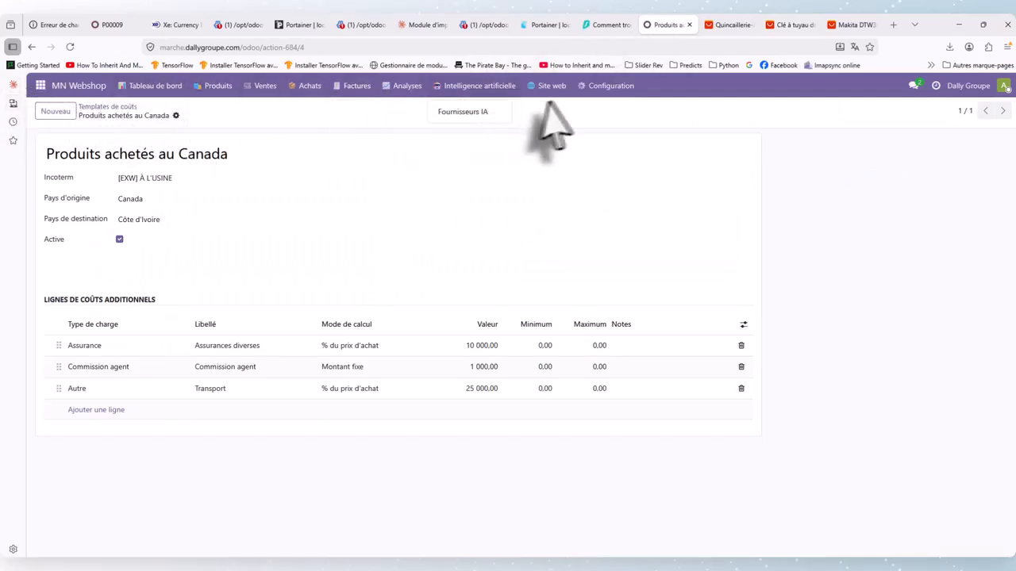
{"action": "mouse_move", "coordinate": [632, 95]}
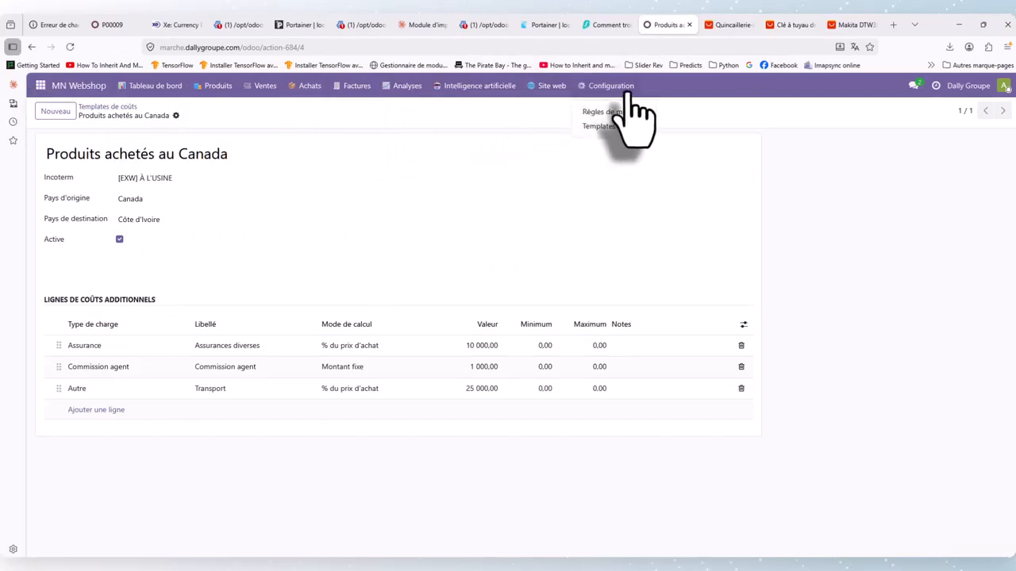
Go to the AliExpress pipe wrench product page and copy its link
{"action": "left_click", "coordinate": [852, 25]}
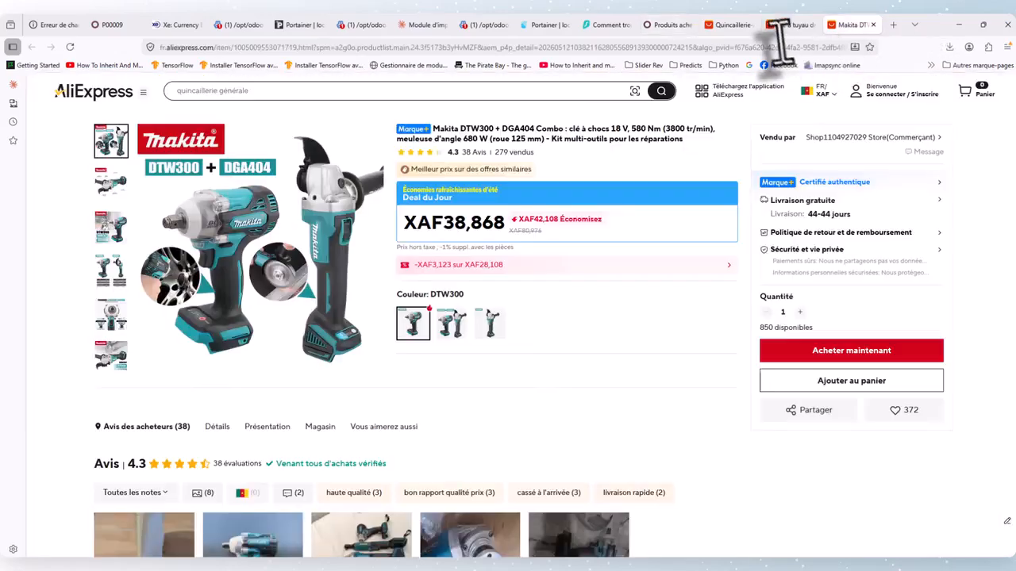
{"action": "left_click", "coordinate": [794, 24]}
{"action": "left_click", "coordinate": [562, 47]}
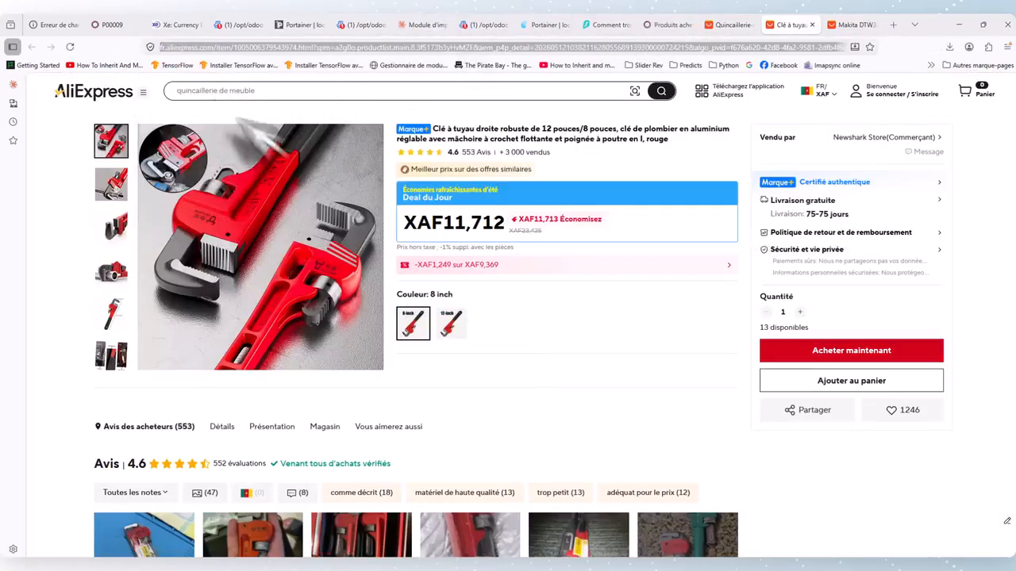
In MN Webshop, open the product import with Liens URL as import mode and paste the pipe wrench link into Liens à importer
{"action": "left_click", "coordinate": [665, 25]}
{"action": "left_click", "coordinate": [219, 86]}
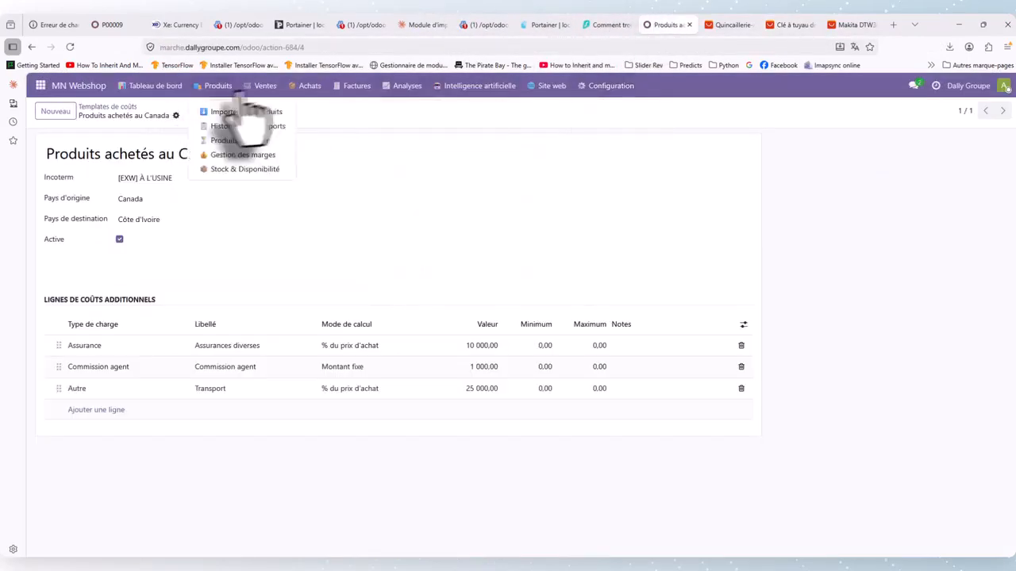
{"action": "left_click", "coordinate": [225, 116]}
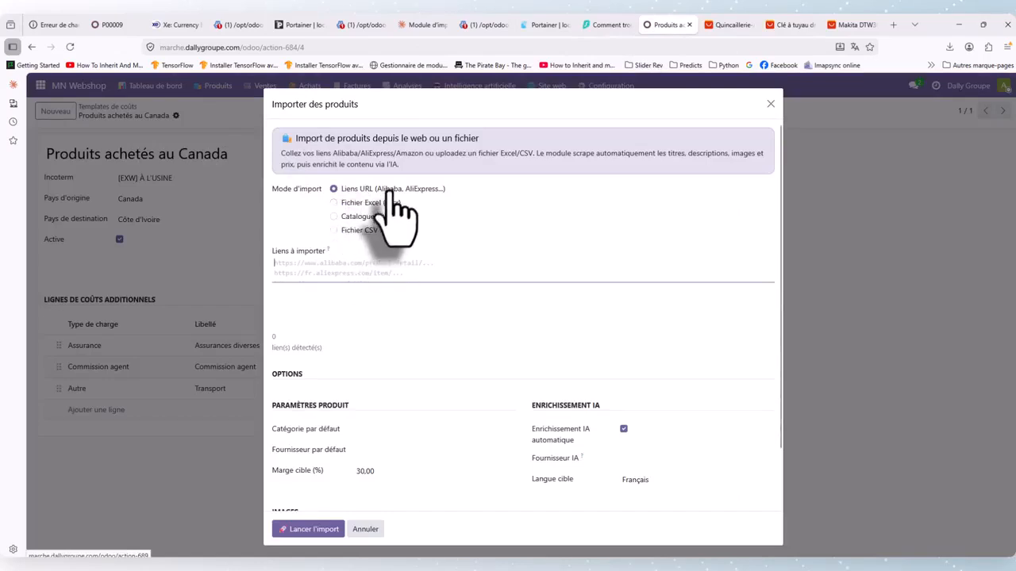
{"action": "left_click", "coordinate": [390, 191]}
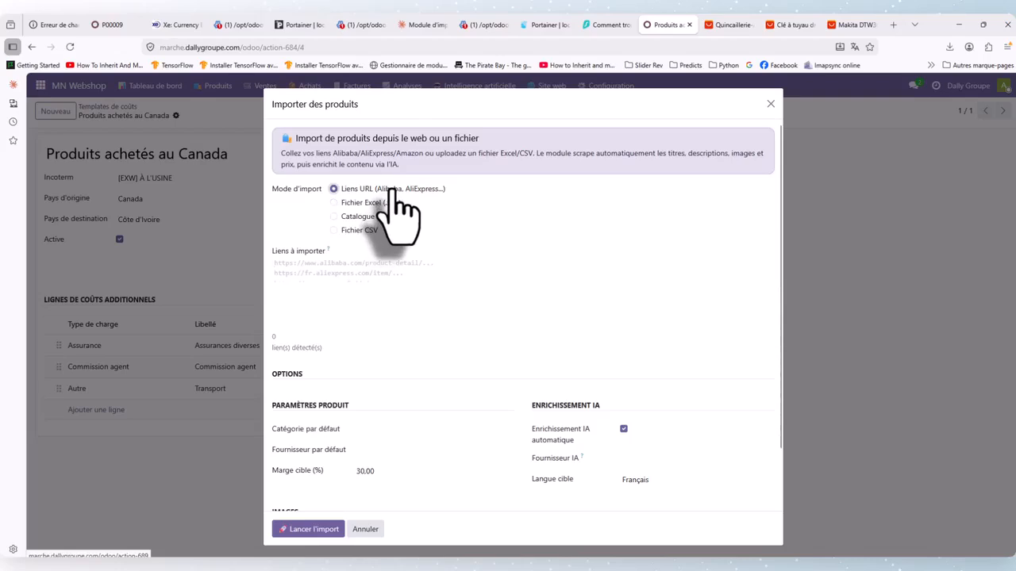
{"action": "left_click", "coordinate": [387, 217]}
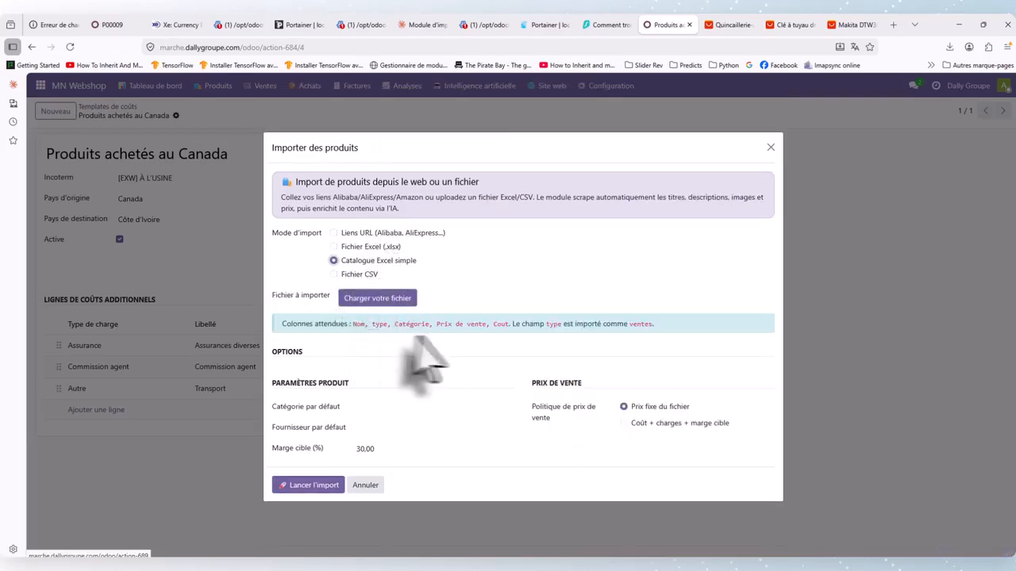
{"action": "left_click", "coordinate": [390, 232]}
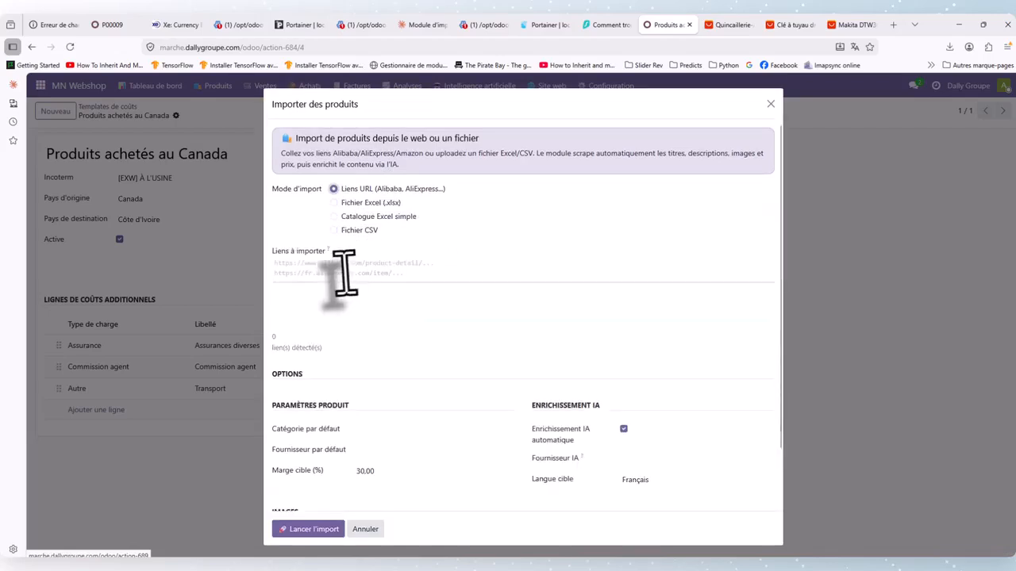
{"action": "left_click", "coordinate": [333, 269]}
{"action": "key", "text": "ctrl+v"}
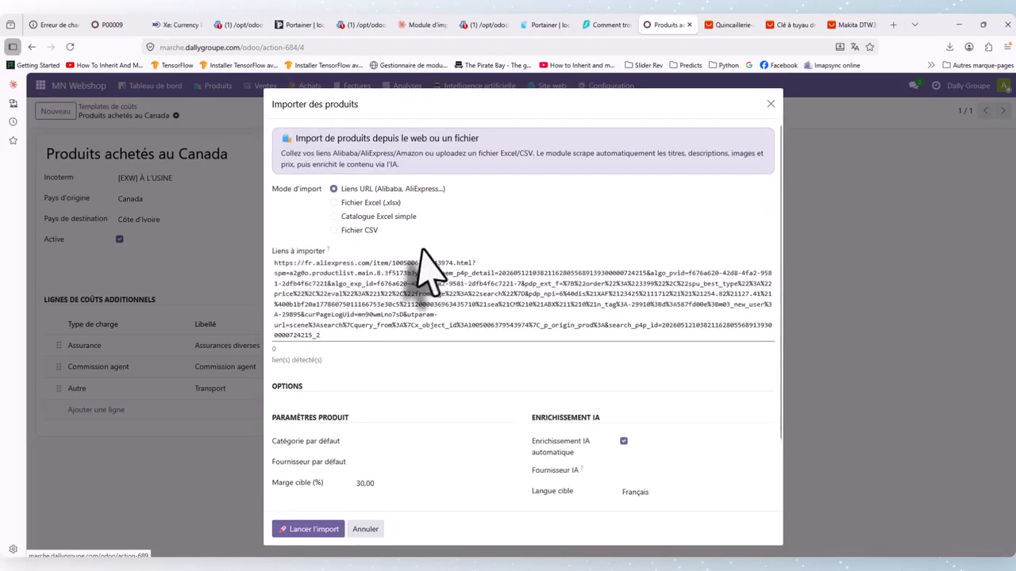
Set the import's Catégorie par défaut to Goods
{"action": "scroll", "coordinate": [408, 386], "scroll_direction": "down", "scroll_amount": 1}
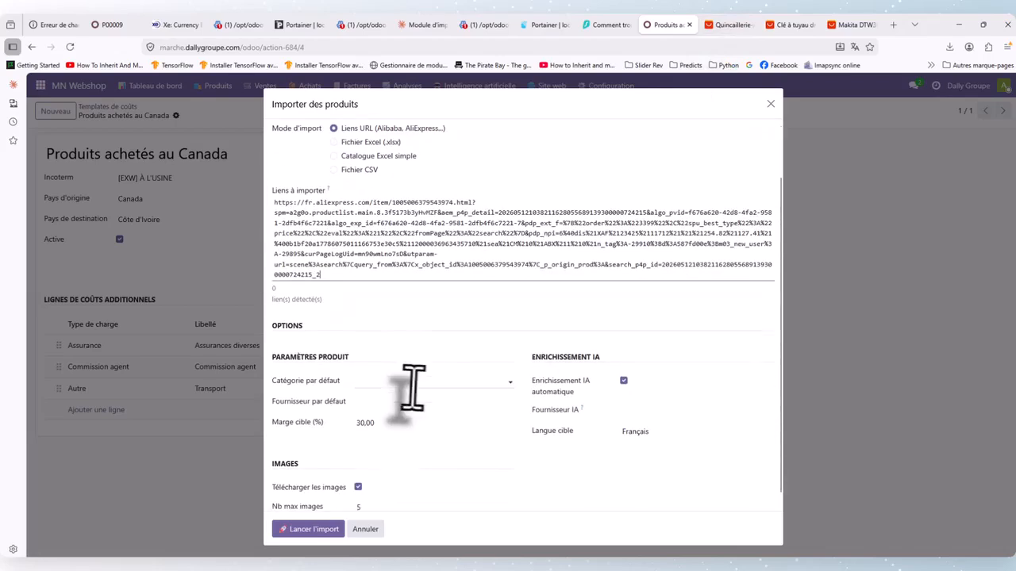
{"action": "left_click", "coordinate": [374, 383]}
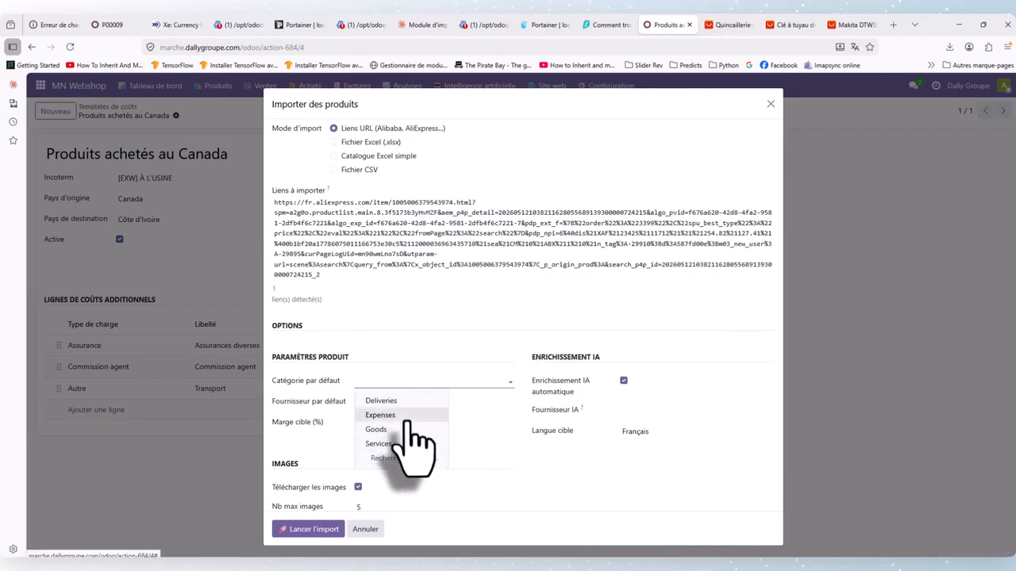
{"action": "left_click", "coordinate": [409, 430]}
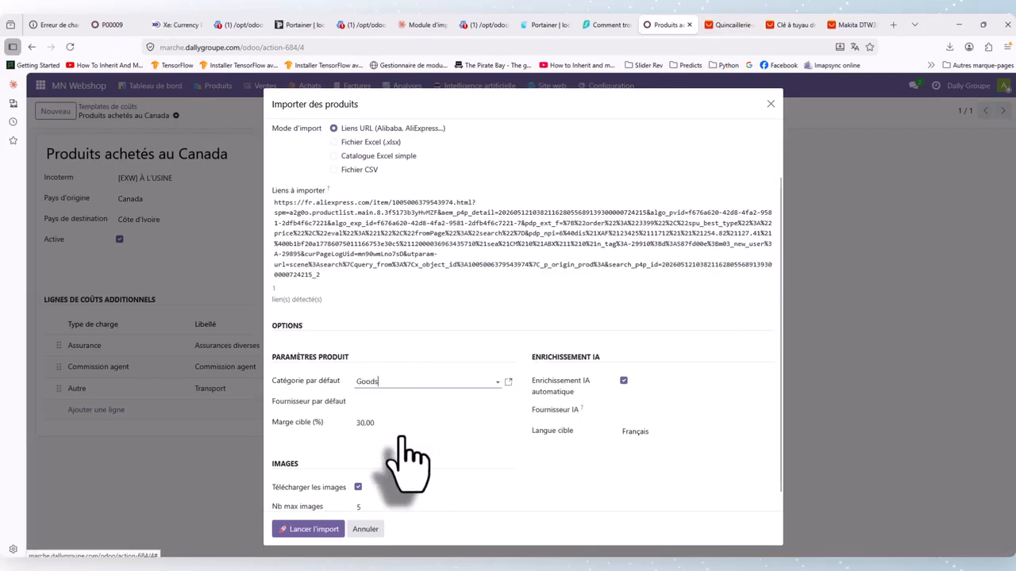
Create a new default supplier named "Fournisseur 1" of type Société for the import and save it
{"action": "left_click", "coordinate": [385, 402]}
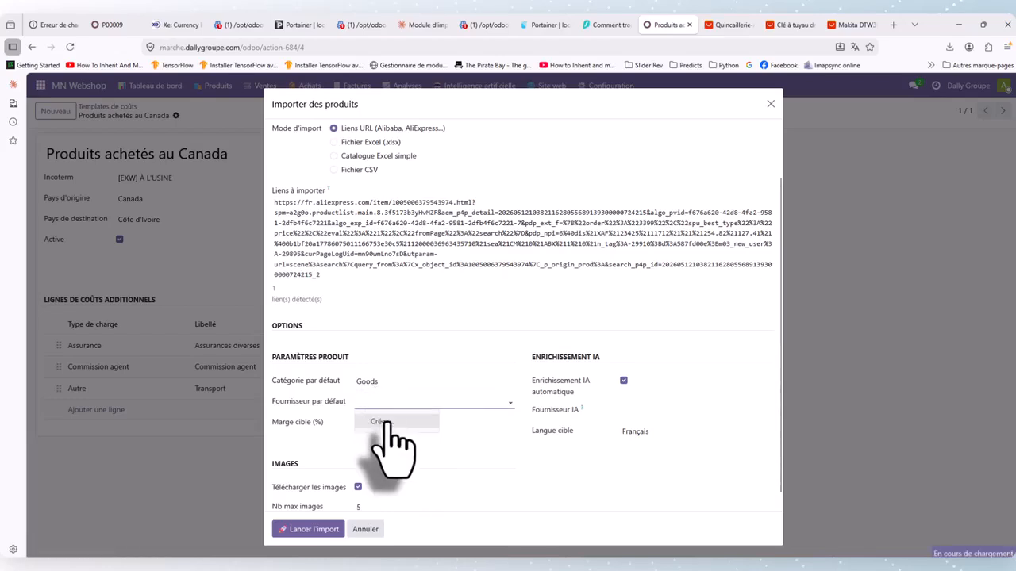
{"action": "left_click", "coordinate": [393, 422]}
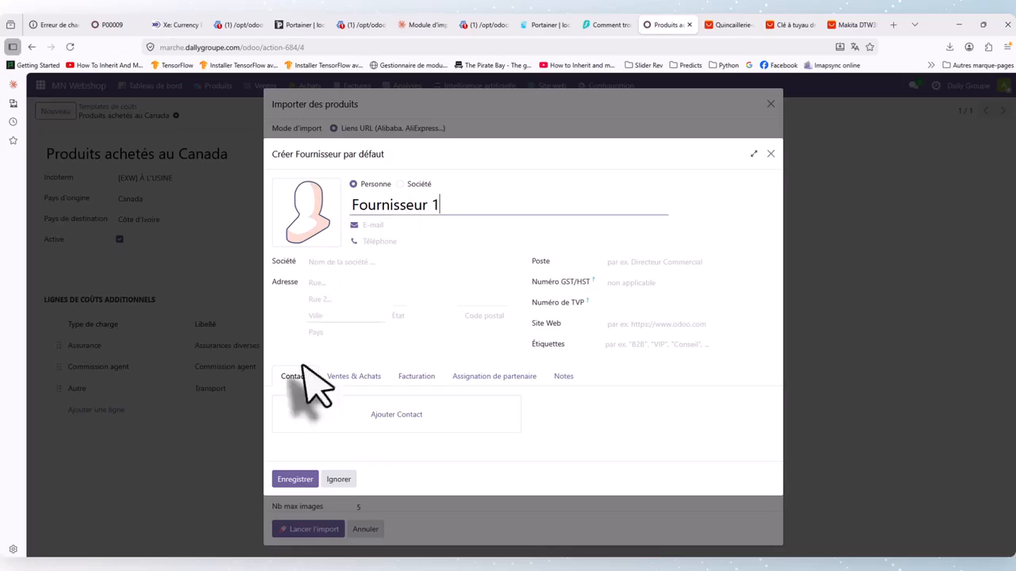
{"action": "left_click", "coordinate": [298, 481]}
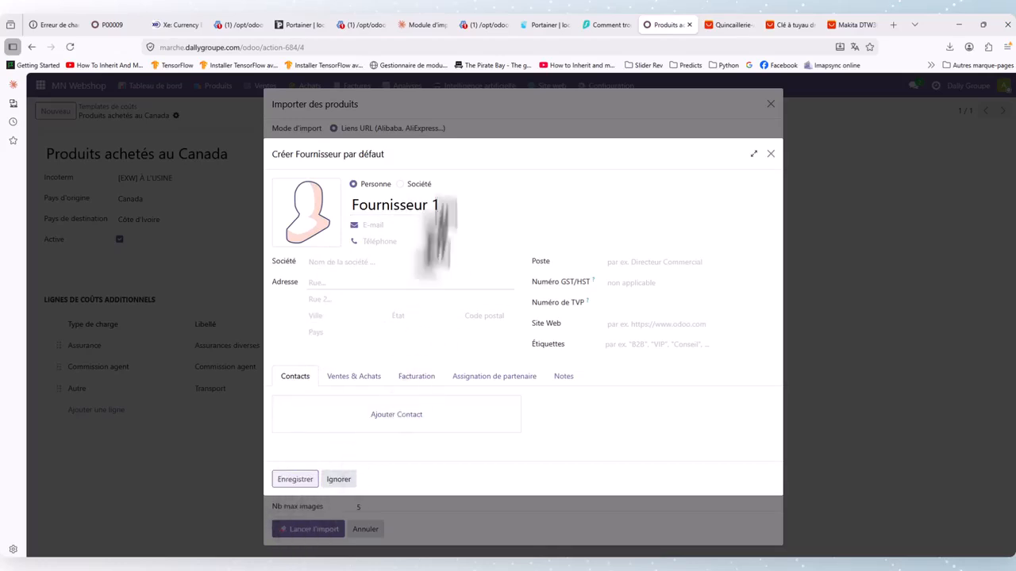
{"action": "left_click", "coordinate": [416, 185]}
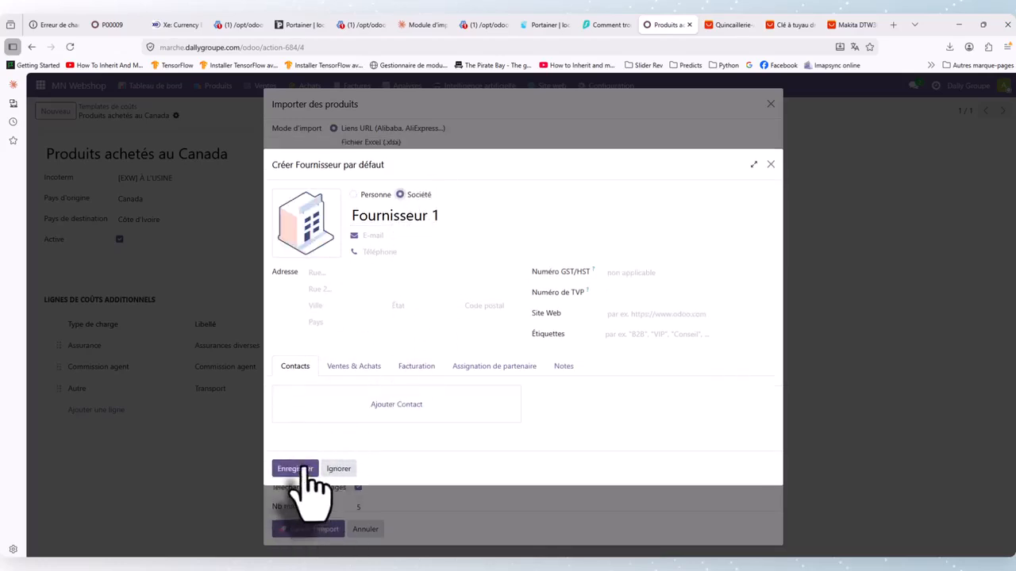
{"action": "left_click", "coordinate": [297, 469]}
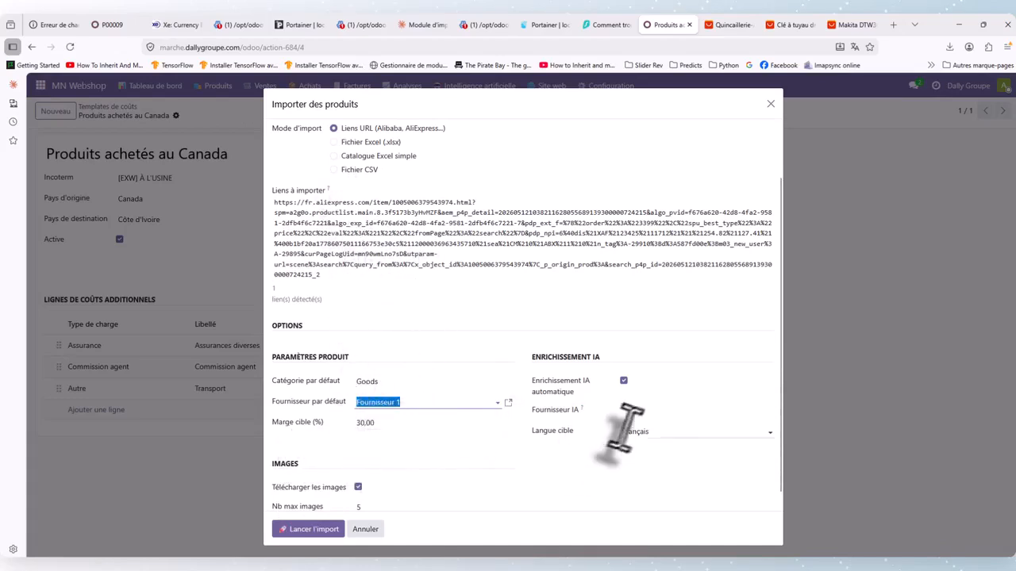
Launch the import and open the imported pipe wrench product from the list of imported products
{"action": "scroll", "coordinate": [452, 397], "scroll_direction": "down", "scroll_amount": 1}
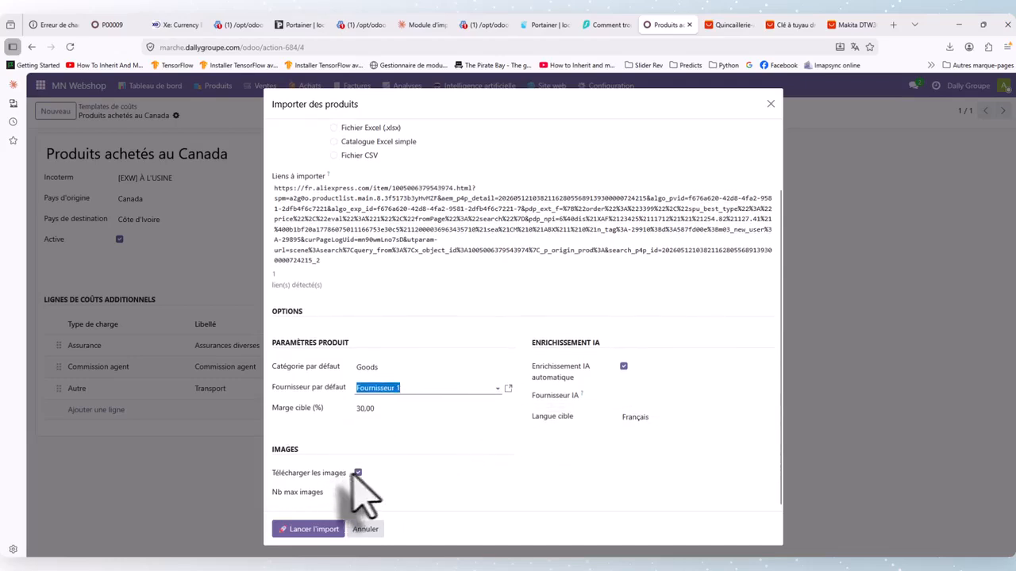
{"action": "left_click", "coordinate": [321, 530]}
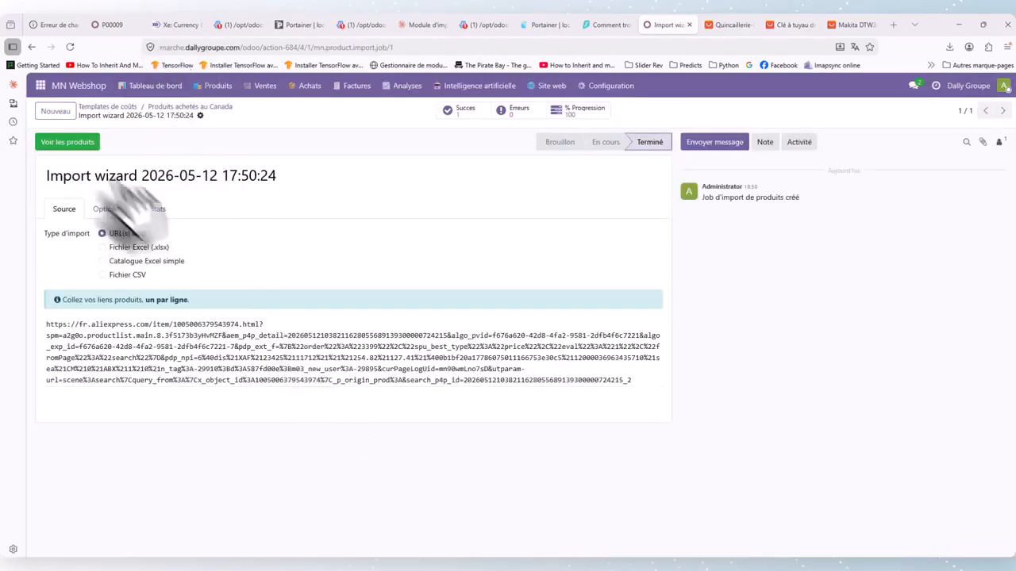
{"action": "left_click", "coordinate": [80, 150]}
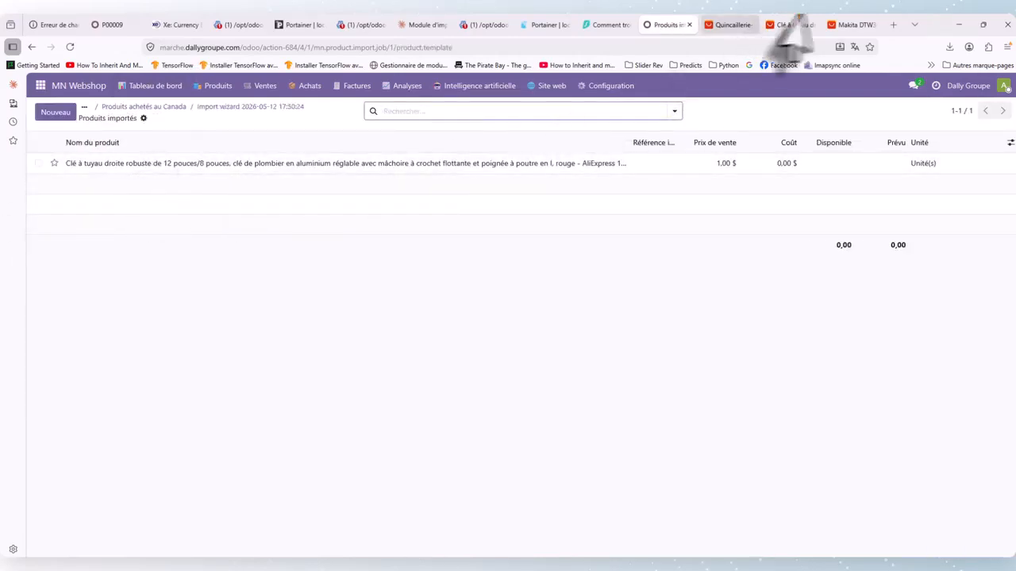
{"action": "left_click", "coordinate": [312, 171]}
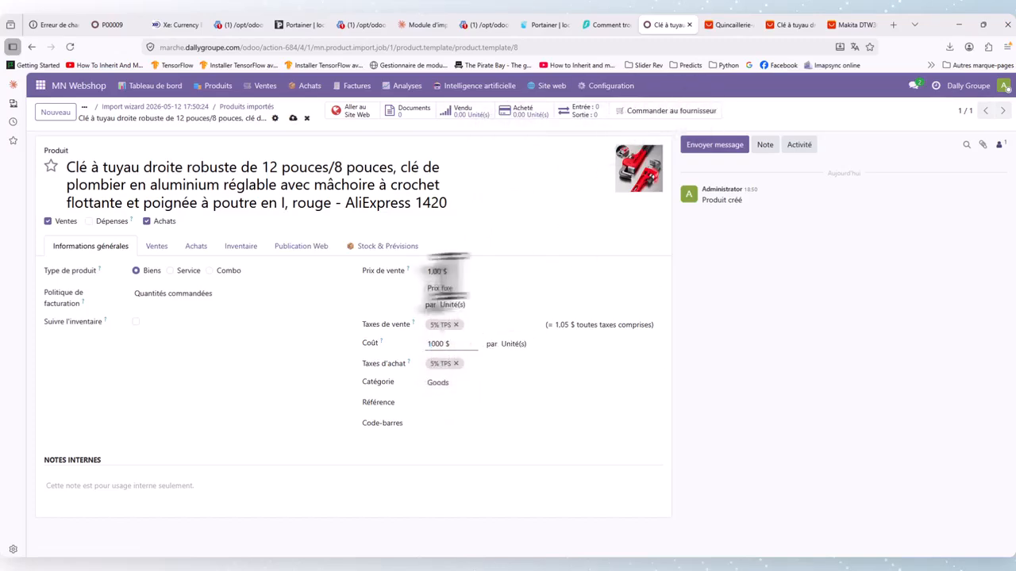
Check the wrench's price on AliExpress, set the product's Coût to 8 000 $ and enable Suivre l'inventaire
{"action": "left_click", "coordinate": [794, 24]}
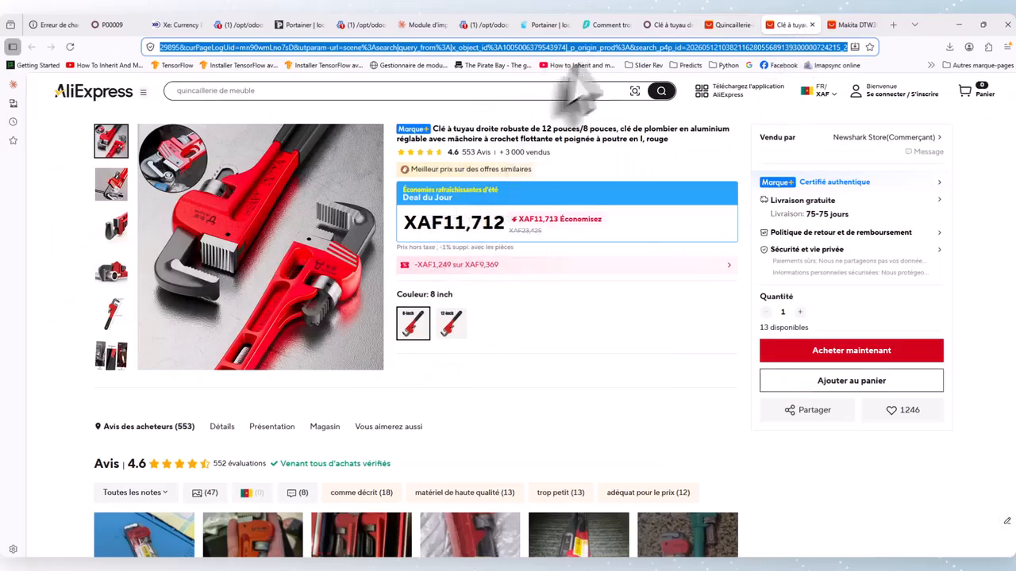
{"action": "left_click", "coordinate": [660, 22]}
{"action": "left_click", "coordinate": [441, 344]}
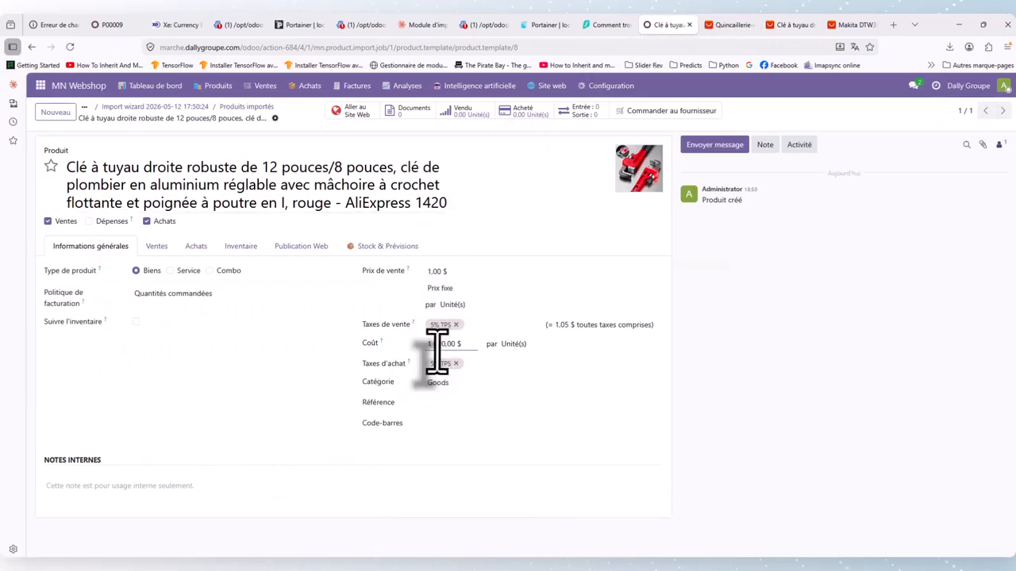
{"action": "left_click_drag", "start_coordinate": [444, 344], "coordinate": [407, 345]}
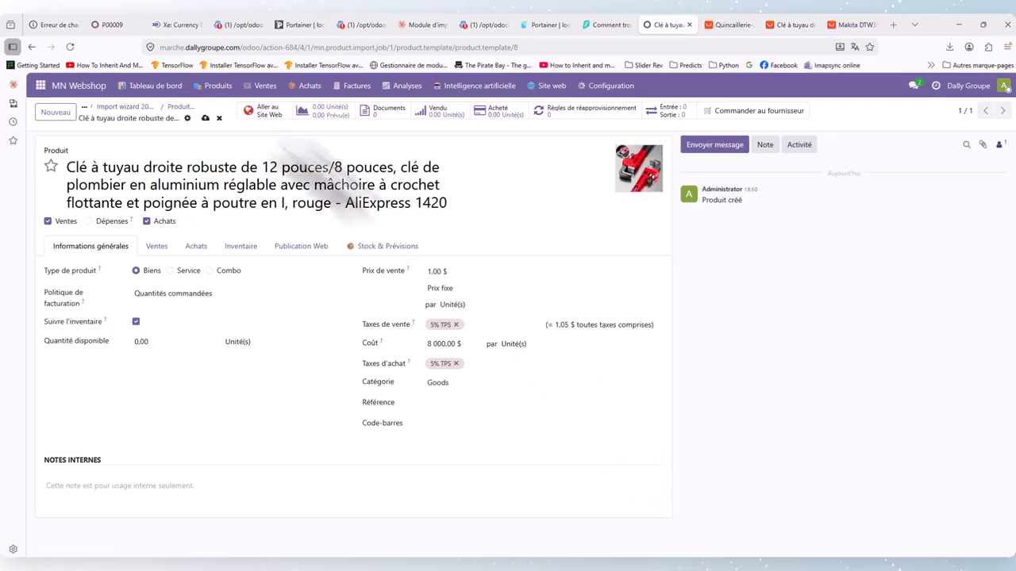
Open the Apps list in a separate browser tab and activate the Point de Vente module
{"action": "left_click", "coordinate": [41, 85]}
{"action": "left_click", "coordinate": [36, 95]}
{"action": "left_click", "coordinate": [38, 88]}
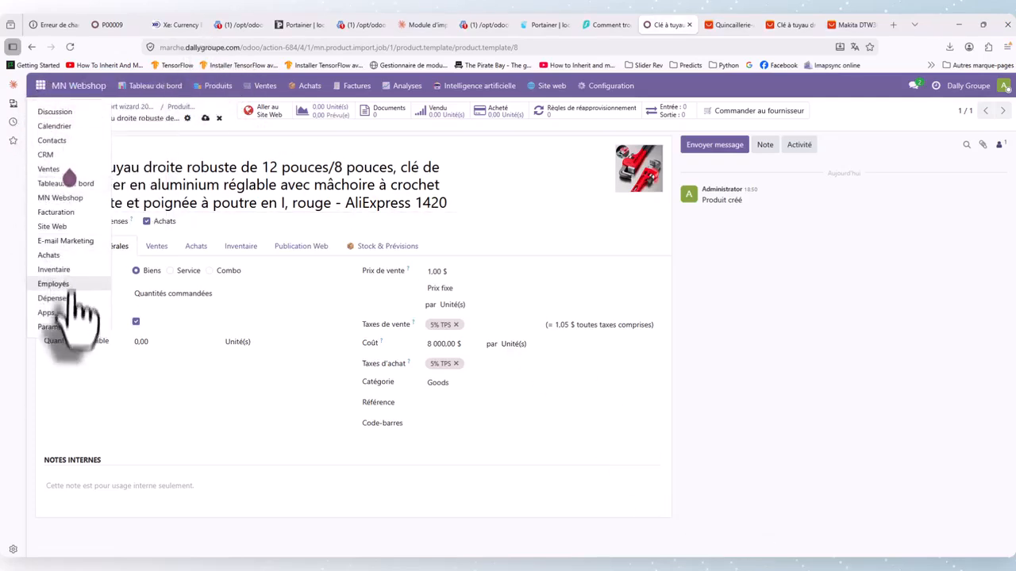
{"action": "right_click", "coordinate": [52, 312]}
{"action": "left_click", "coordinate": [111, 322]}
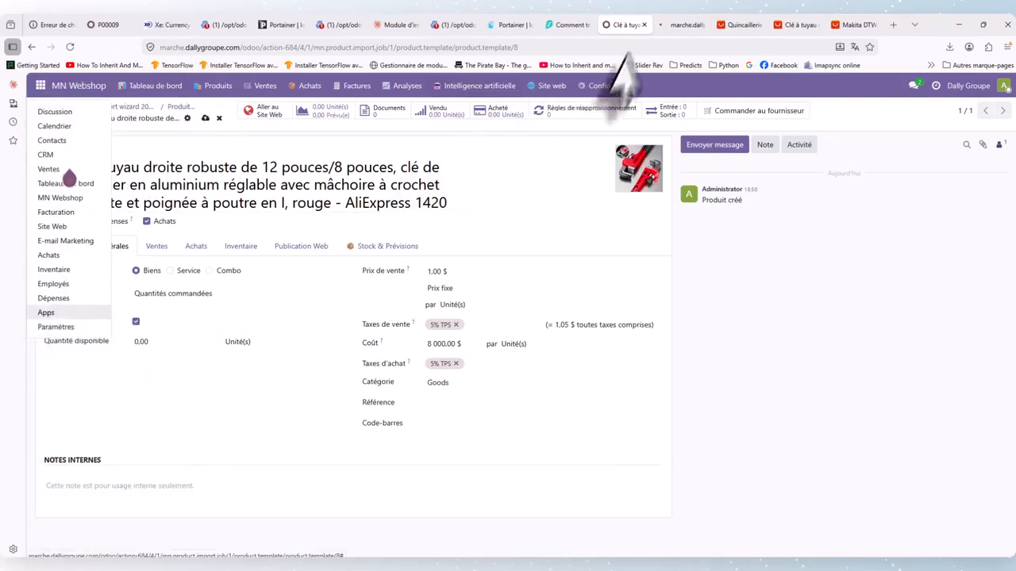
{"action": "left_click", "coordinate": [679, 25]}
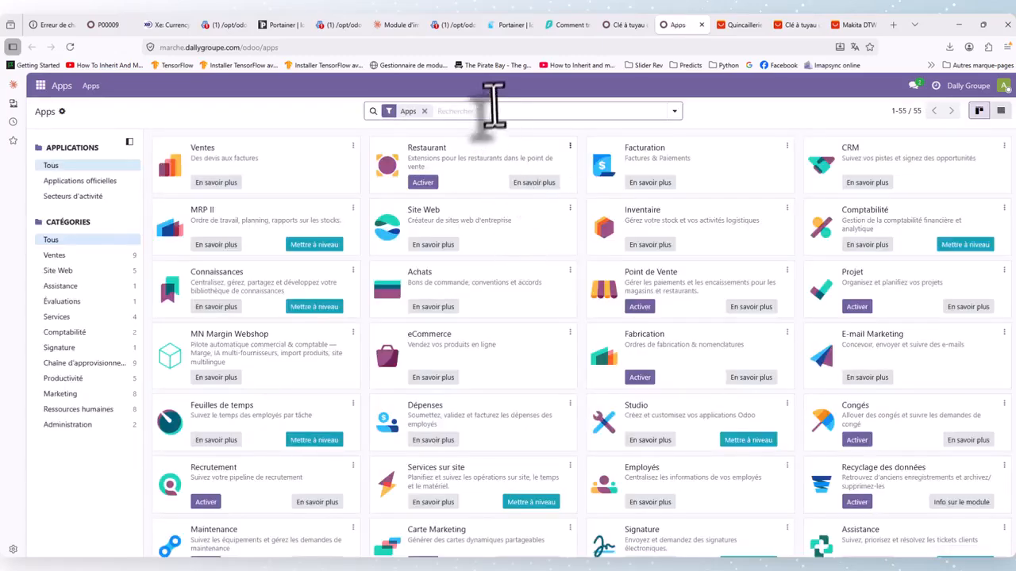
{"action": "left_click", "coordinate": [638, 307]}
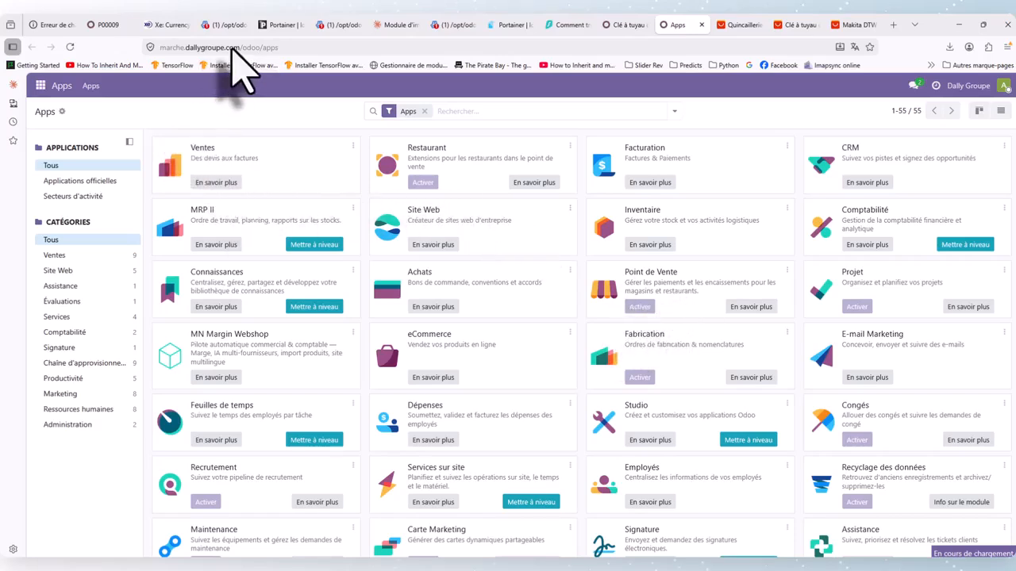
Return to the pipe wrench product, reload its page and make it available in Point de Vente
{"action": "left_click", "coordinate": [625, 26]}
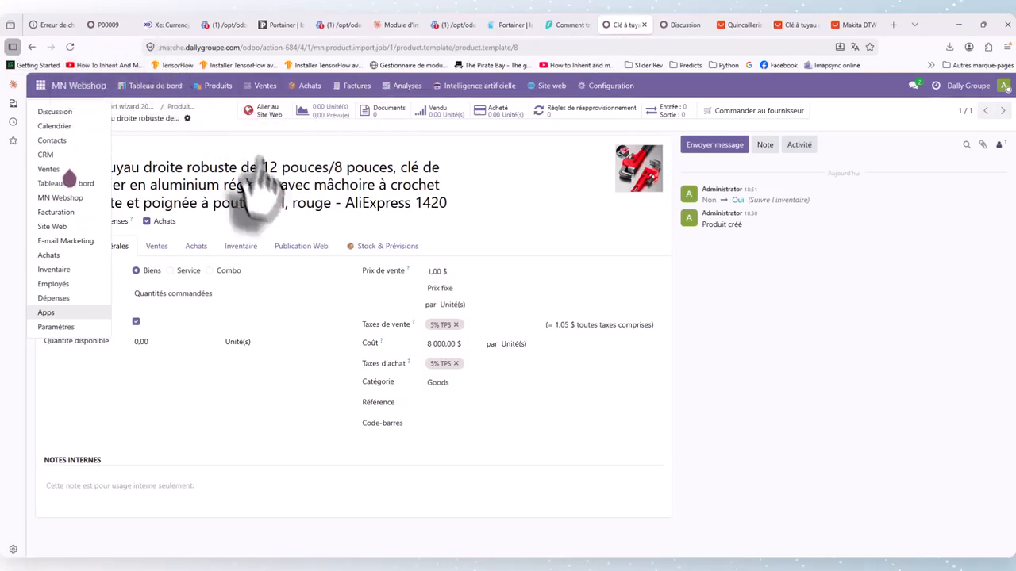
{"action": "left_click", "coordinate": [226, 444]}
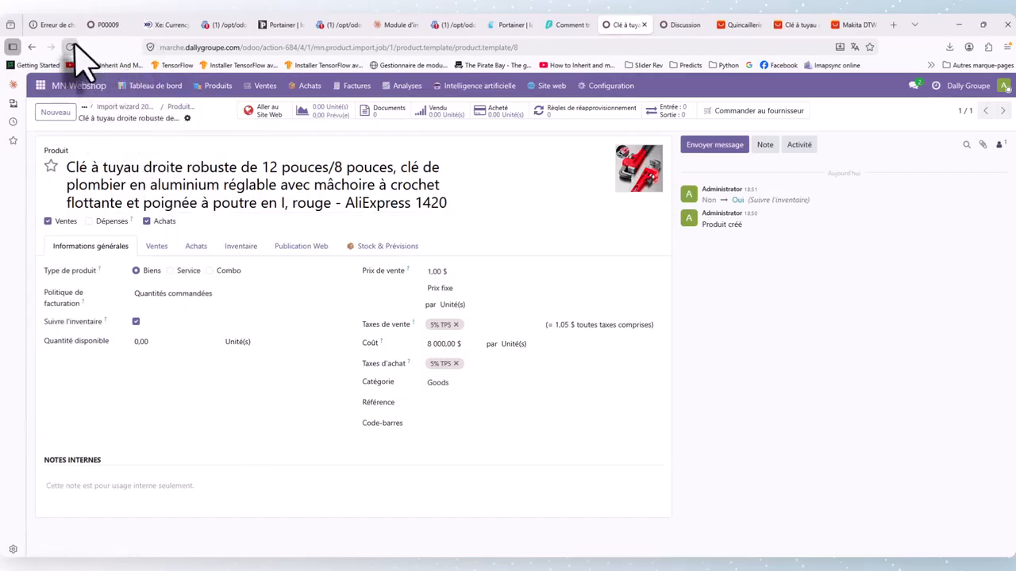
{"action": "left_click", "coordinate": [70, 46]}
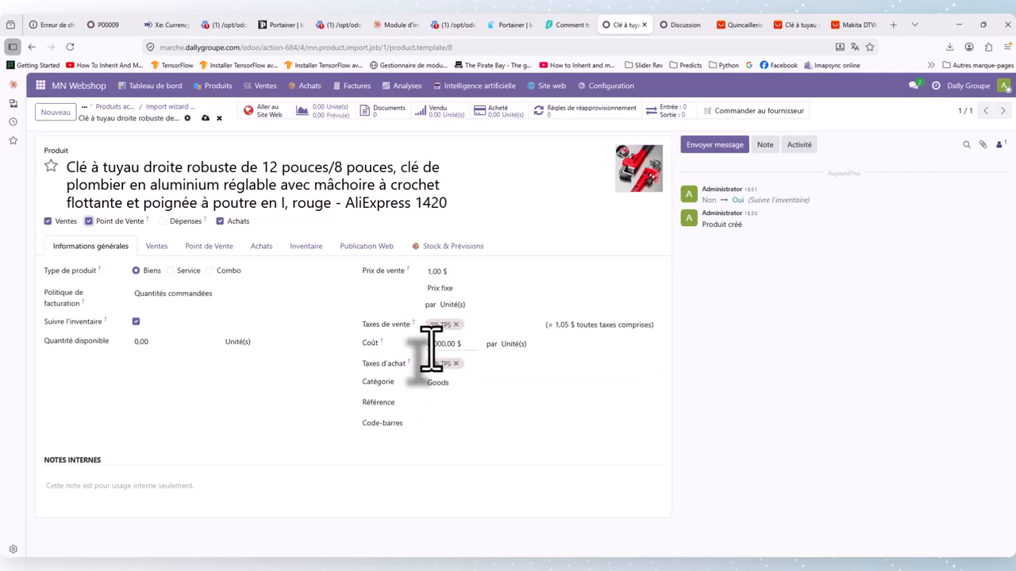
Copy the product's full name into its Description eCommerce in the sales settings
{"action": "left_click", "coordinate": [156, 247]}
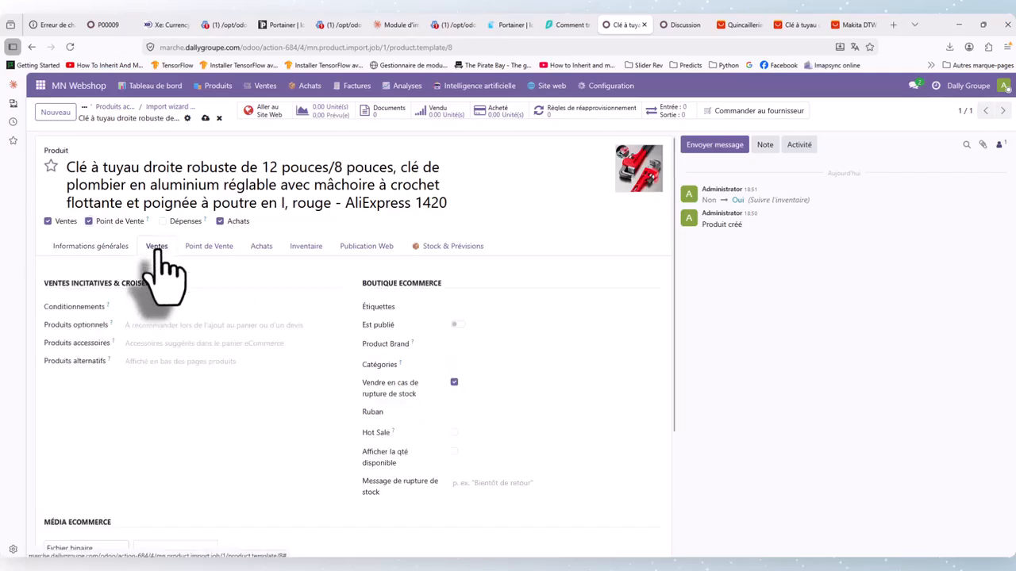
{"action": "scroll", "coordinate": [210, 278], "scroll_direction": "down", "scroll_amount": 2}
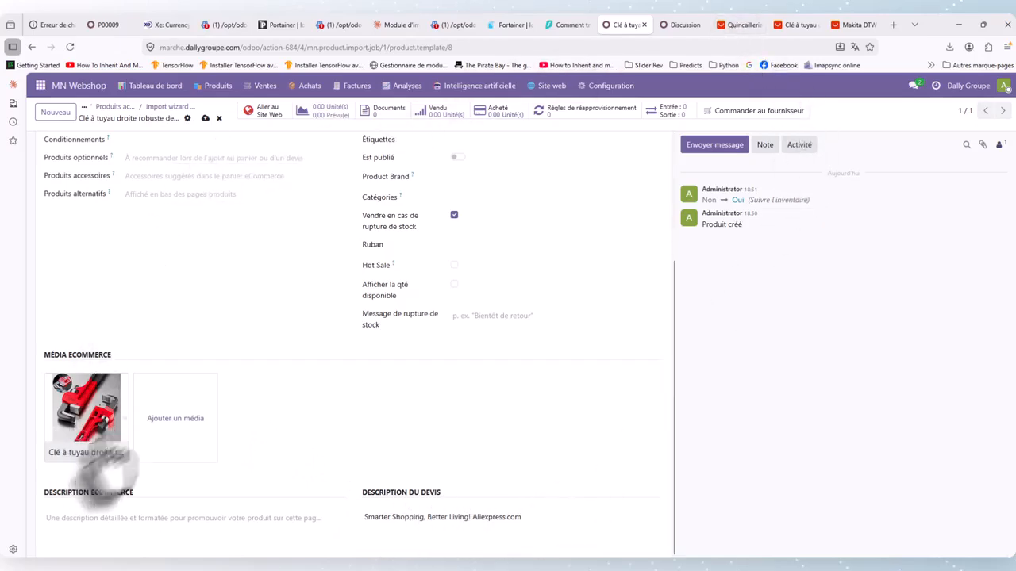
{"action": "scroll", "coordinate": [165, 381], "scroll_direction": "up", "scroll_amount": 3}
{"action": "left_click_drag", "start_coordinate": [448, 203], "coordinate": [431, 203]}
{"action": "key", "text": "ctrl+a"}
{"action": "key", "text": "ctrl+c"}
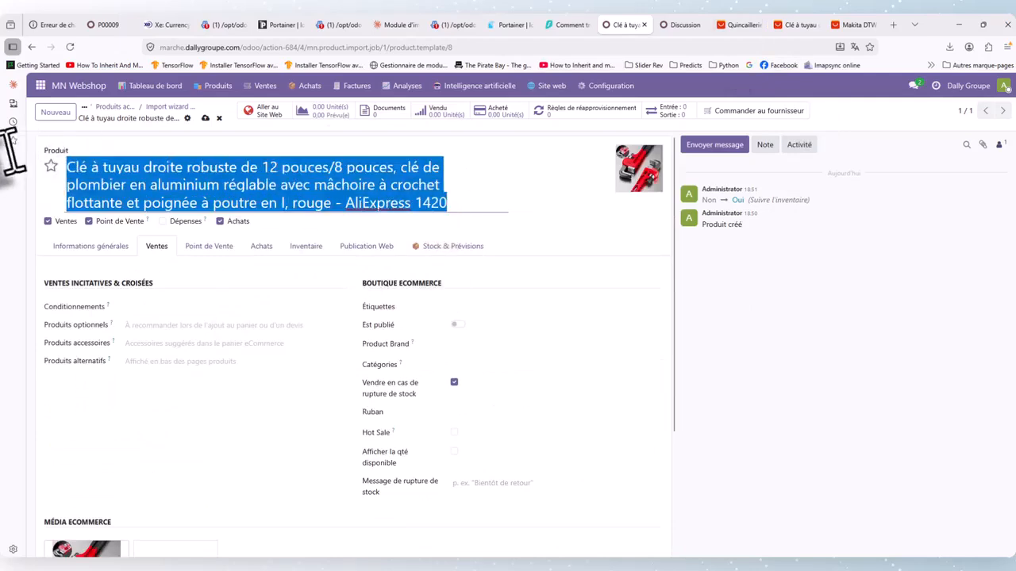
{"action": "scroll", "coordinate": [227, 412], "scroll_direction": "down", "scroll_amount": 3}
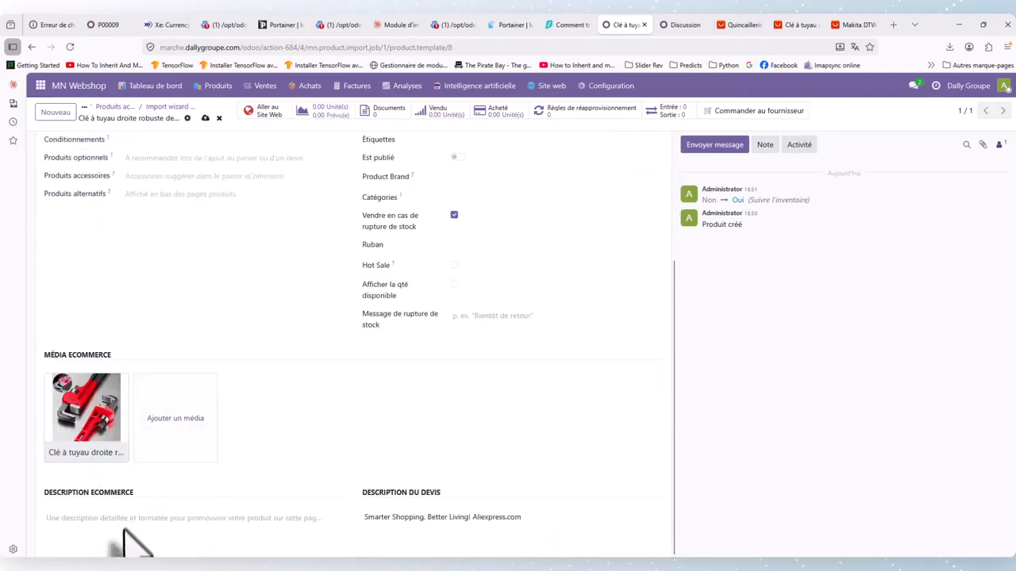
{"action": "left_click", "coordinate": [129, 517]}
{"action": "key", "text": "ctrl+v"}
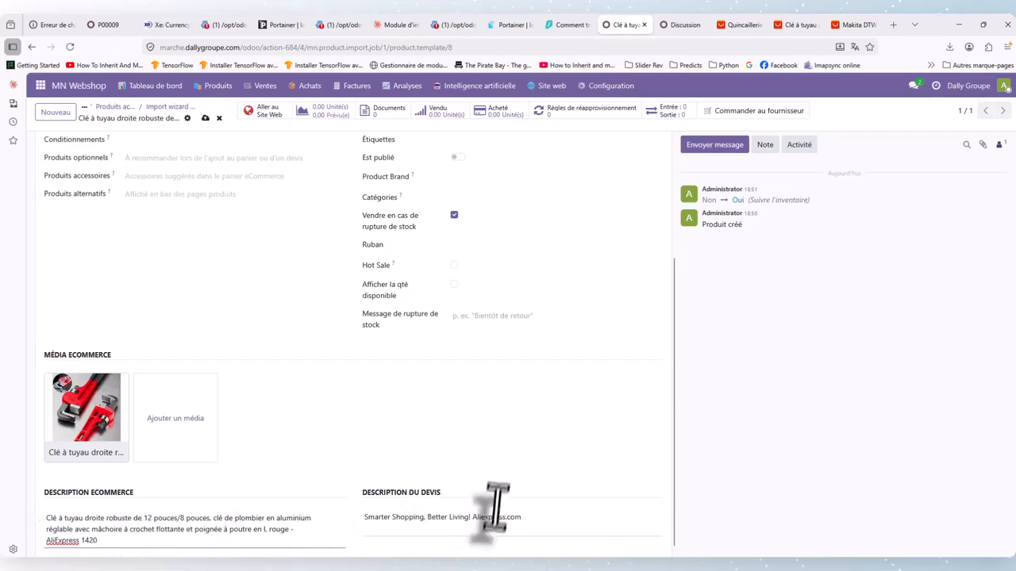
Check AliExpress for the wrench's category and assign the product to the eCommerce category Quincaillerie
{"action": "scroll", "coordinate": [492, 512], "scroll_direction": "down", "scroll_amount": 1}
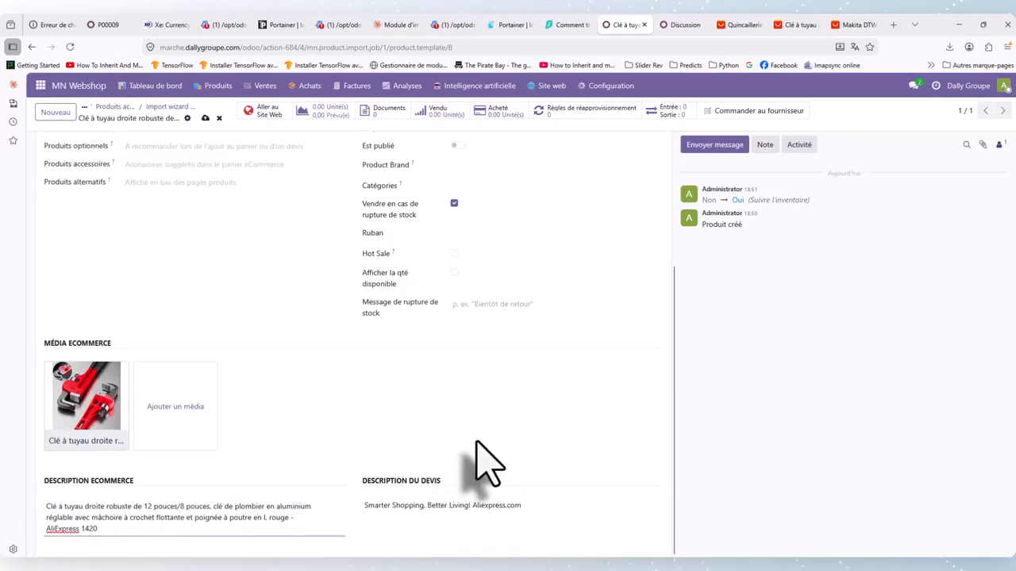
{"action": "scroll", "coordinate": [482, 467], "scroll_direction": "up", "scroll_amount": 3}
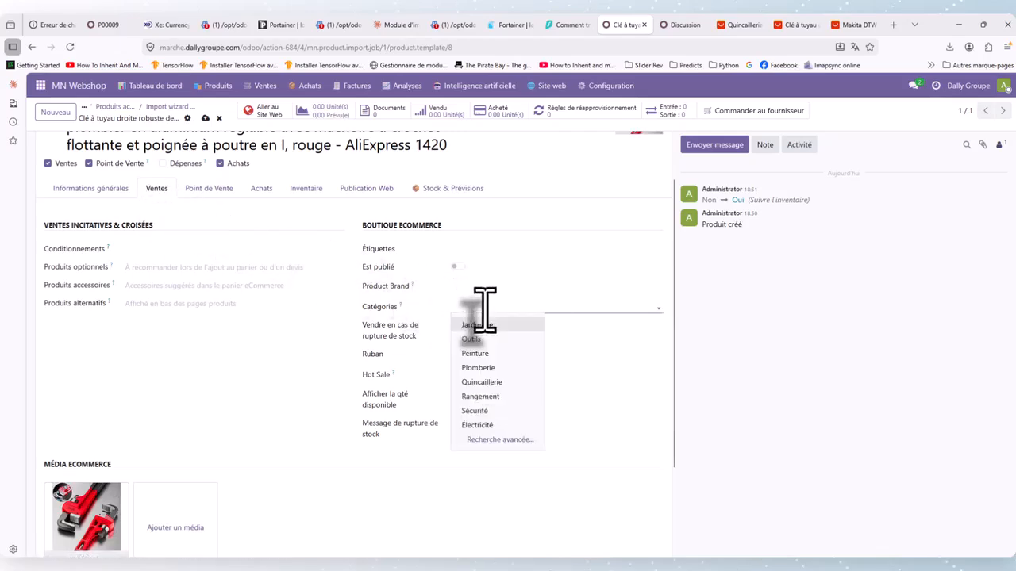
{"action": "left_click", "coordinate": [738, 25]}
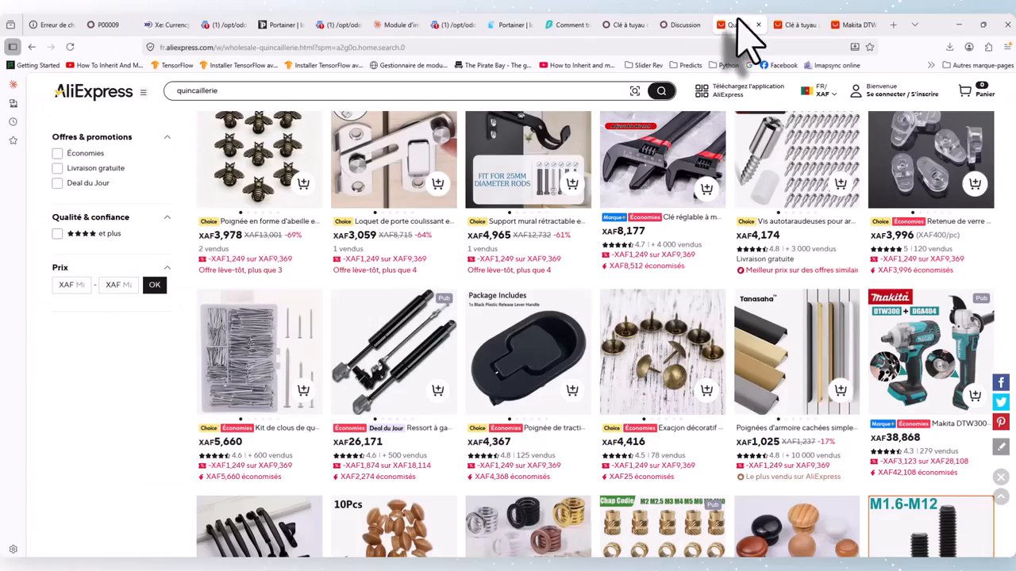
{"action": "scroll", "coordinate": [758, 306], "scroll_direction": "up", "scroll_amount": 6}
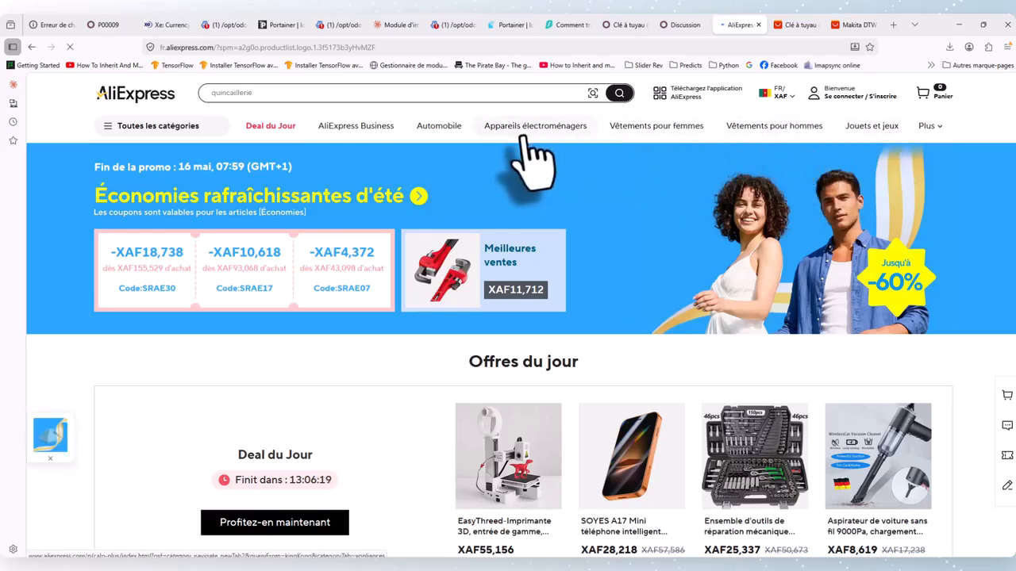
{"action": "left_click", "coordinate": [631, 24]}
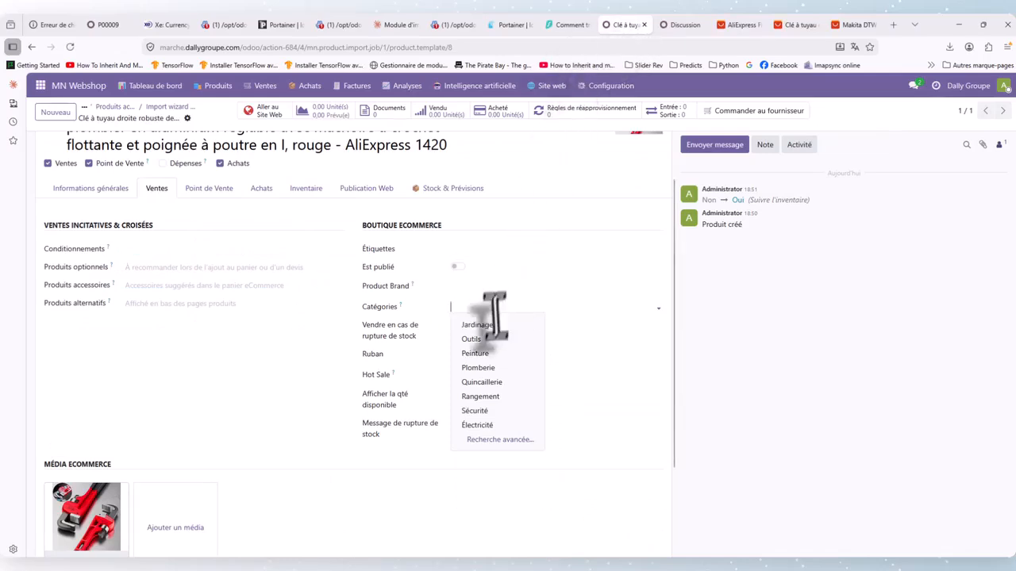
{"action": "left_click", "coordinate": [482, 382]}
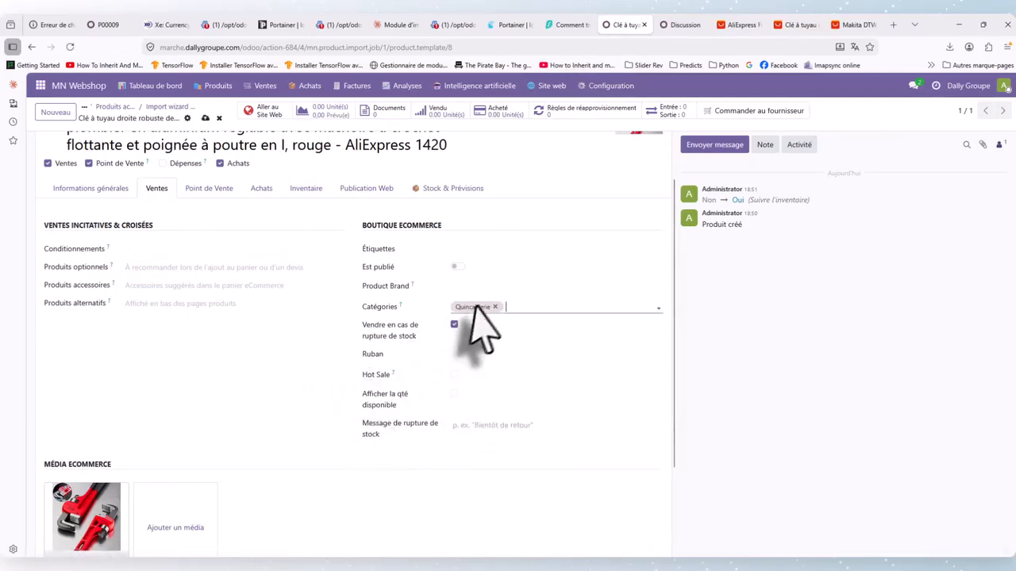
{"action": "left_click", "coordinate": [498, 308]}
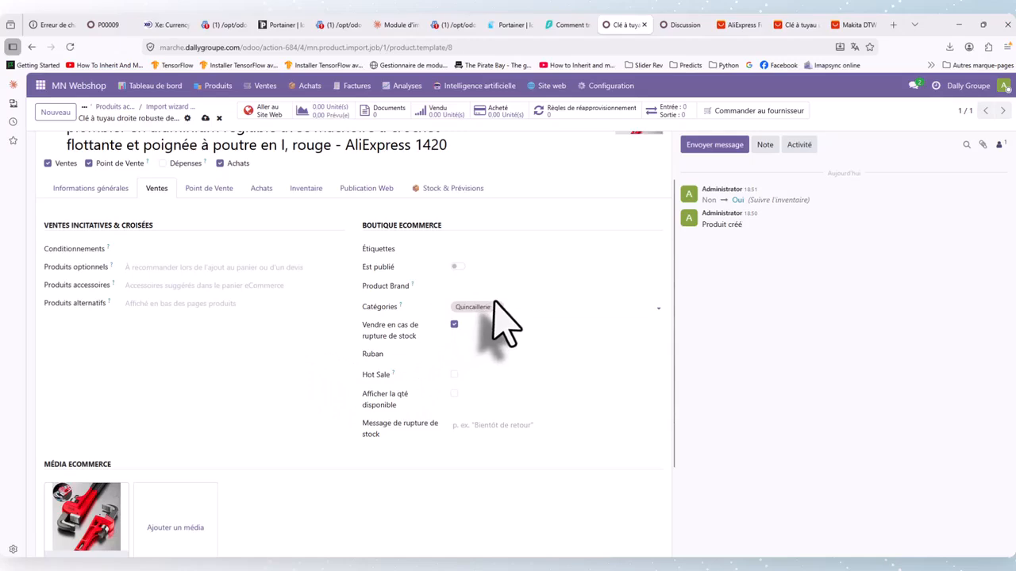
Create and assign the Point de Vente category Quincaillerie, and fill the point-of-sale description with the product's full name
{"action": "left_click", "coordinate": [211, 189]}
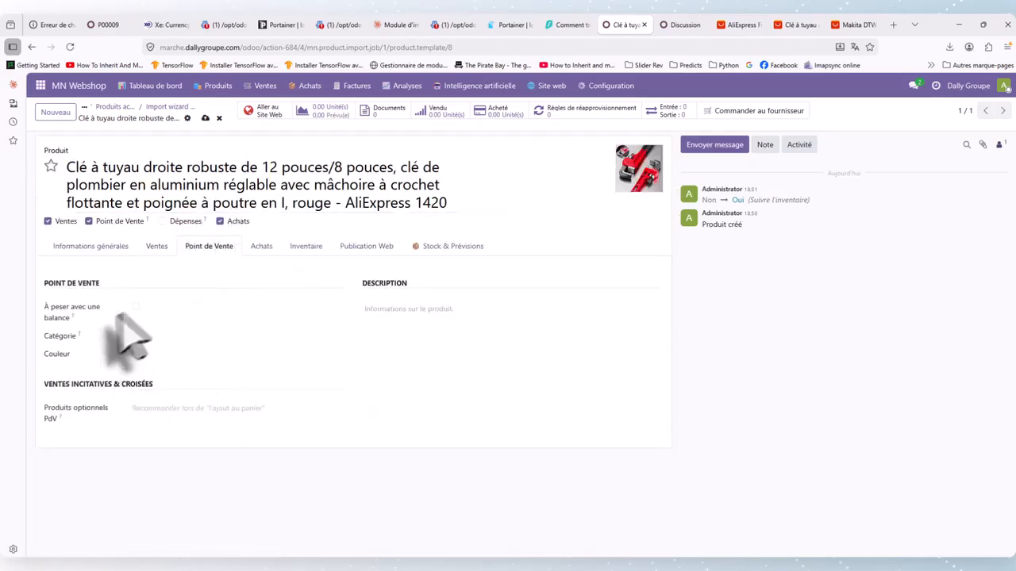
{"action": "left_click", "coordinate": [167, 354]}
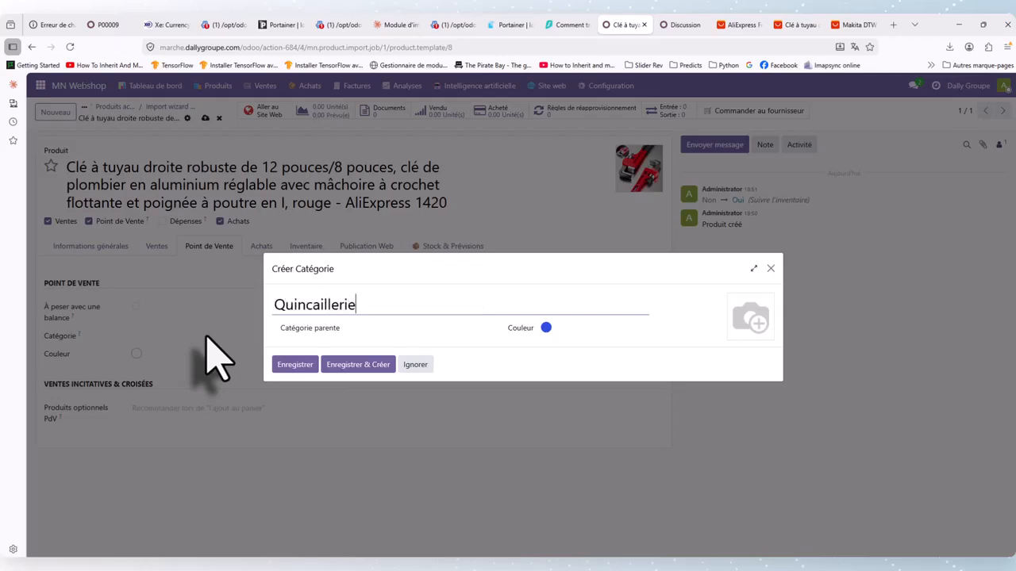
{"action": "left_click", "coordinate": [296, 367]}
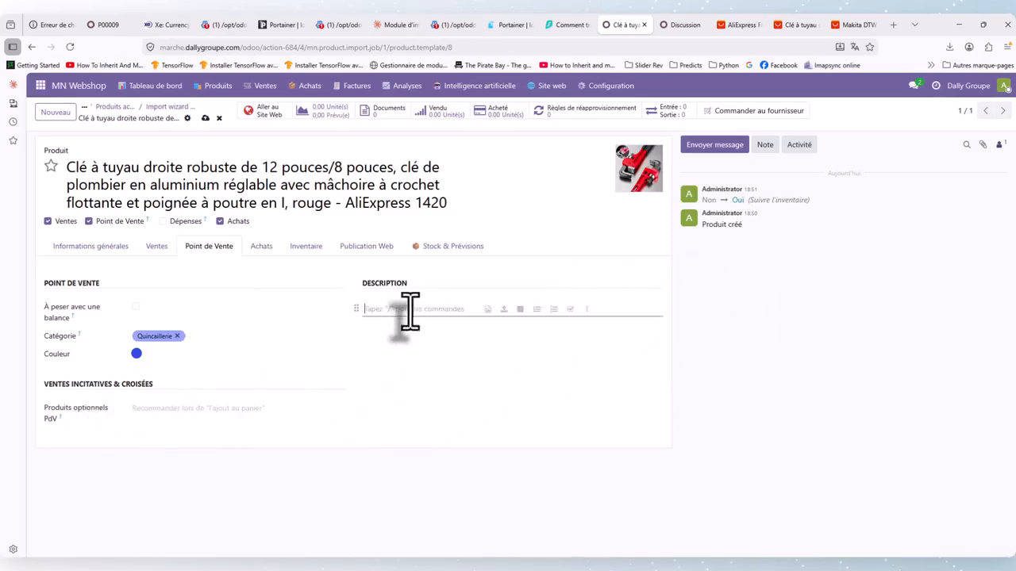
{"action": "type", "text": "Clé à tuyau droite robuste de 12 pouces/8 pouces, clé de plombier en aluminium réglable avec mâchoire à crochet flottante et poignée à poutre en I, rouge - AliExpress 1420"}
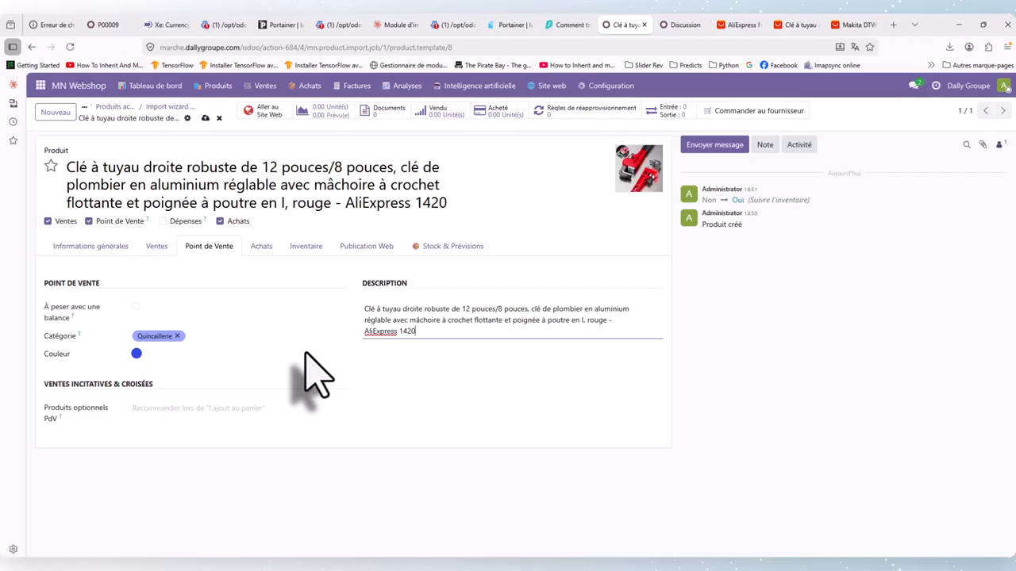
Set the unit price of the Fournisseur 1 purchase line to 8 000
{"action": "left_click", "coordinate": [261, 247]}
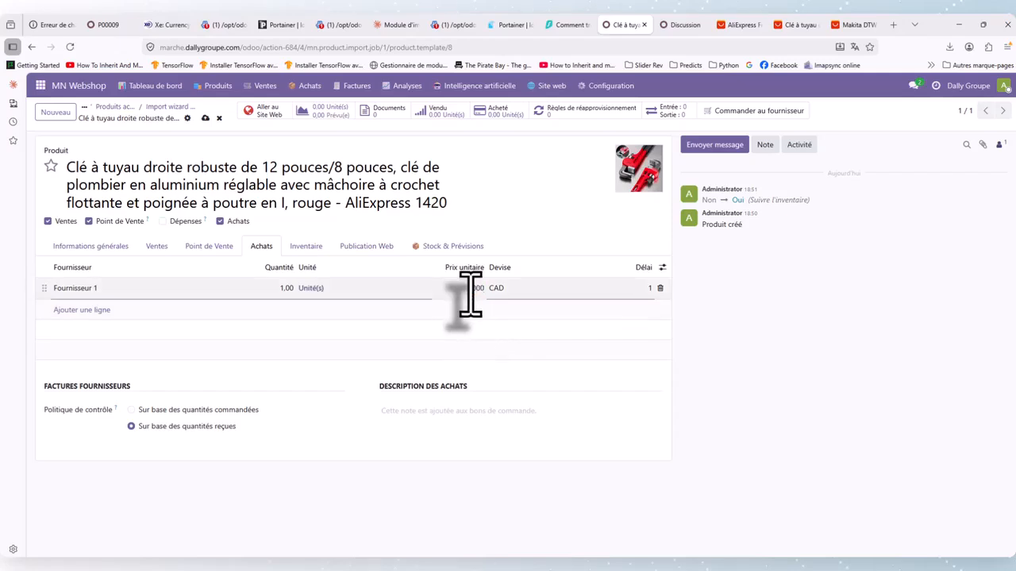
{"action": "type", "text": "8000"}
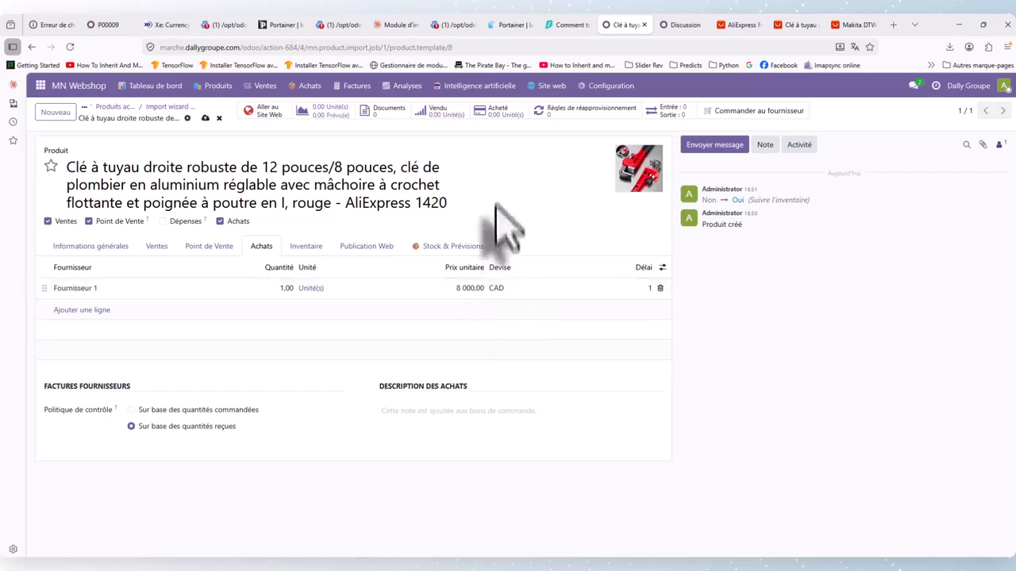
Review the product's logistics and web publication details, including publication status, quality checklist, purchase costs and price policy
{"action": "left_click", "coordinate": [306, 250]}
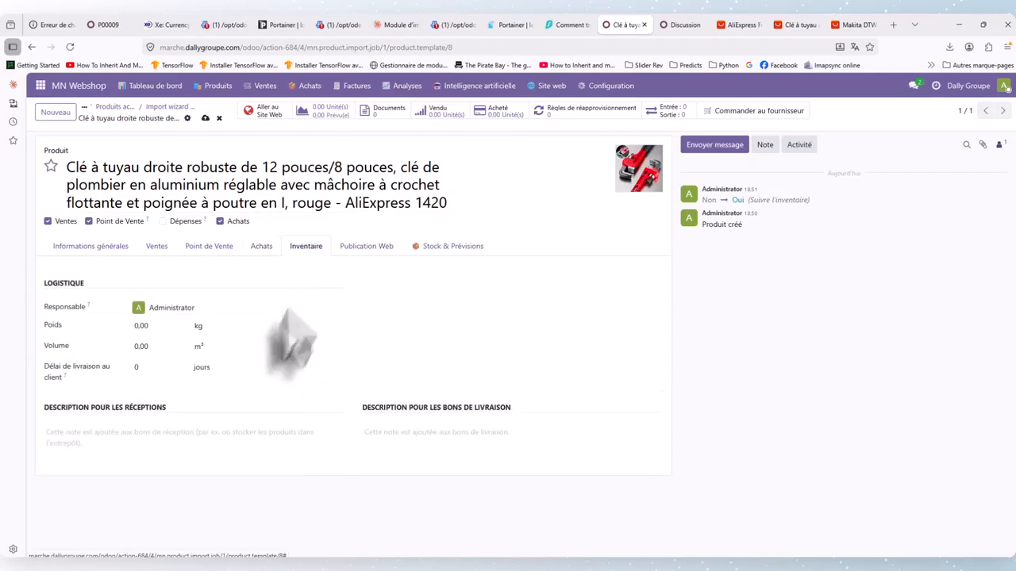
{"action": "left_click", "coordinate": [361, 249]}
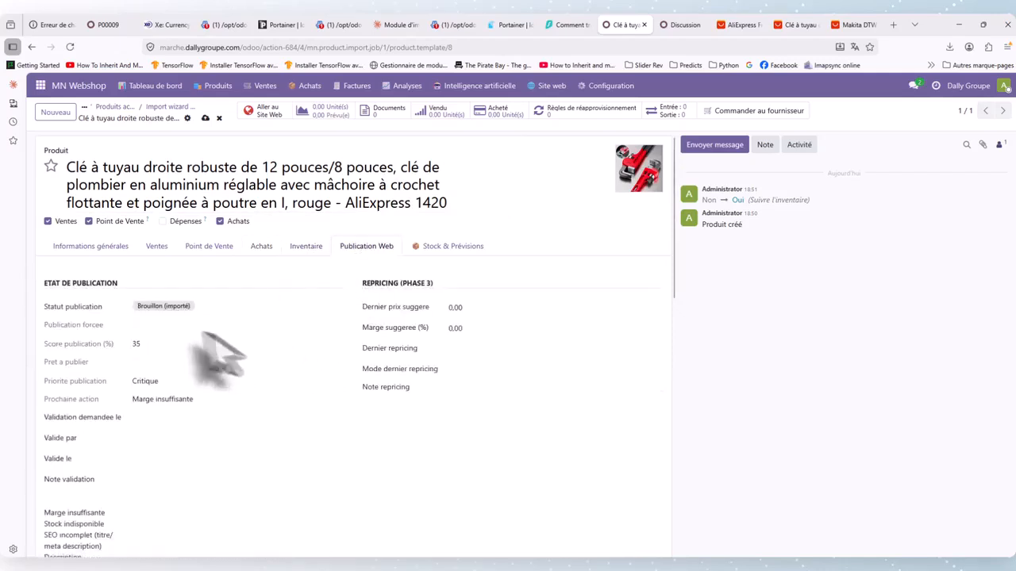
{"action": "scroll", "coordinate": [412, 314], "scroll_direction": "down", "scroll_amount": 1}
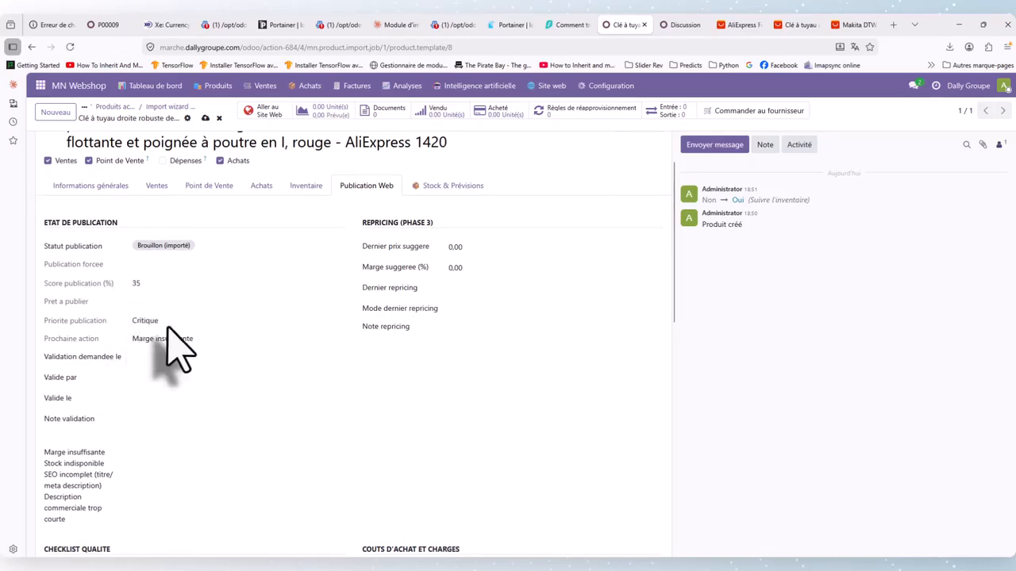
{"action": "scroll", "coordinate": [168, 333], "scroll_direction": "down", "scroll_amount": 5}
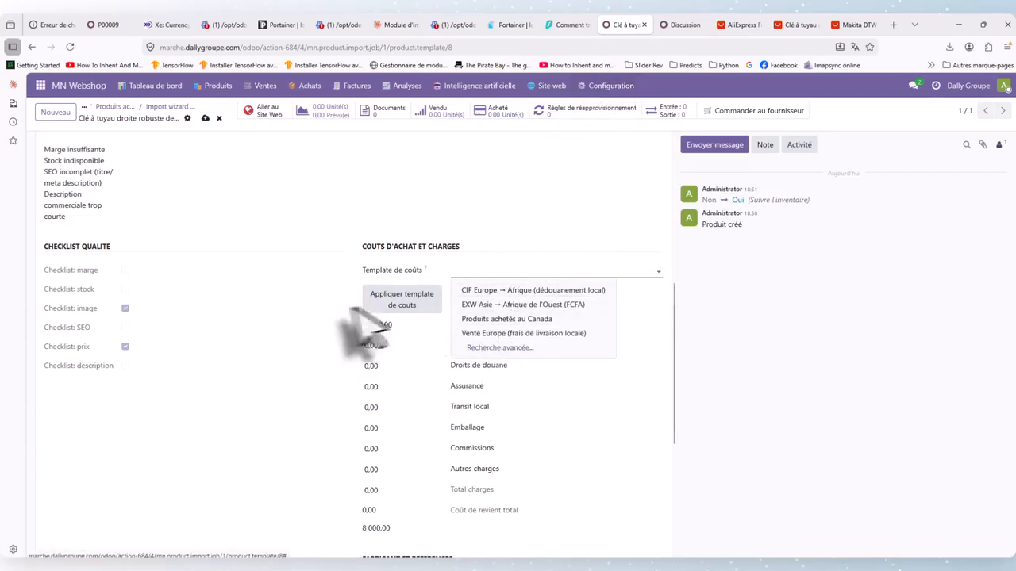
{"action": "left_click", "coordinate": [363, 357]}
{"action": "scroll", "coordinate": [301, 357], "scroll_direction": "down", "scroll_amount": 4}
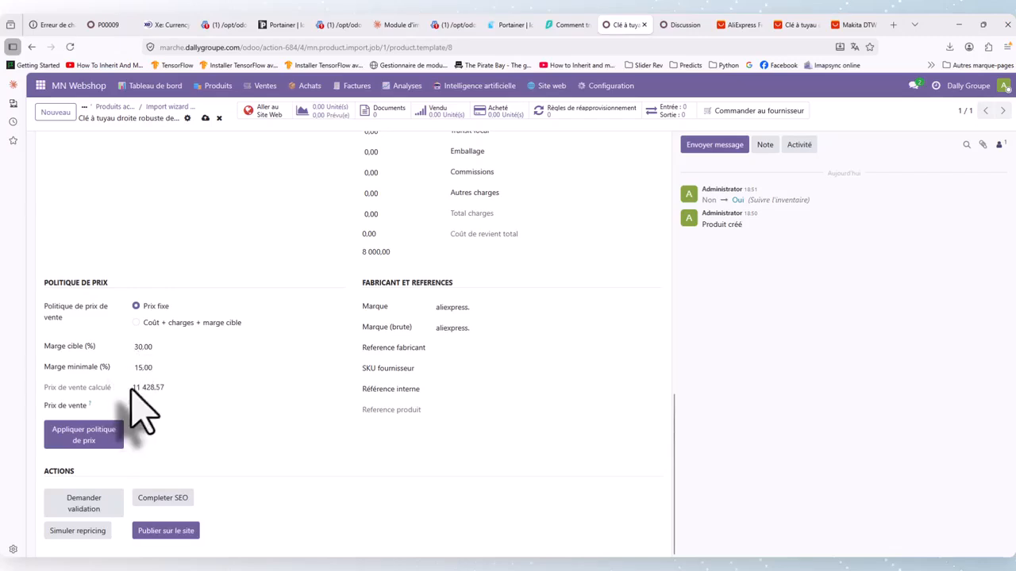
{"action": "scroll", "coordinate": [291, 341], "scroll_direction": "up", "scroll_amount": 5}
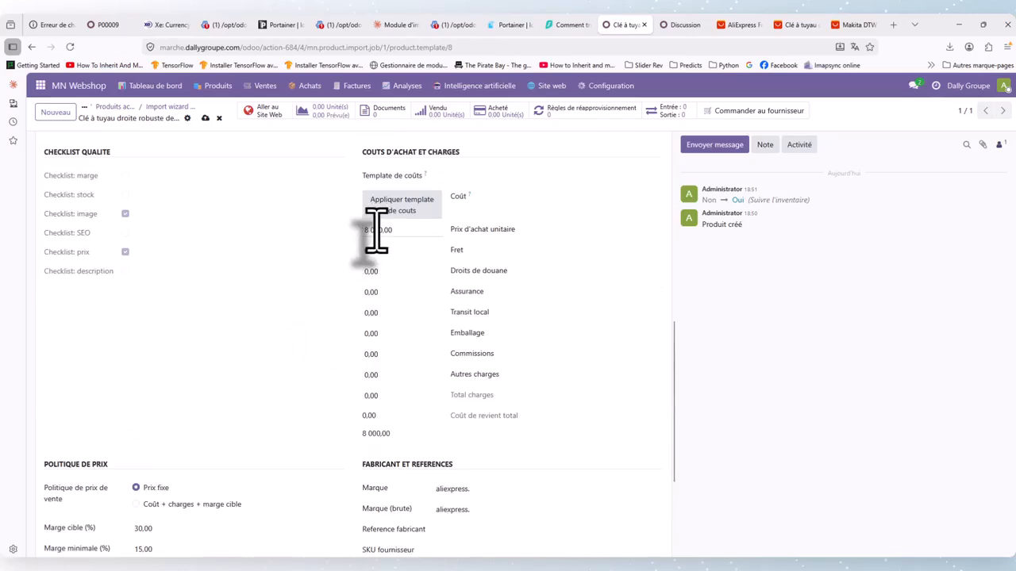
{"action": "scroll", "coordinate": [175, 401], "scroll_direction": "down", "scroll_amount": 5}
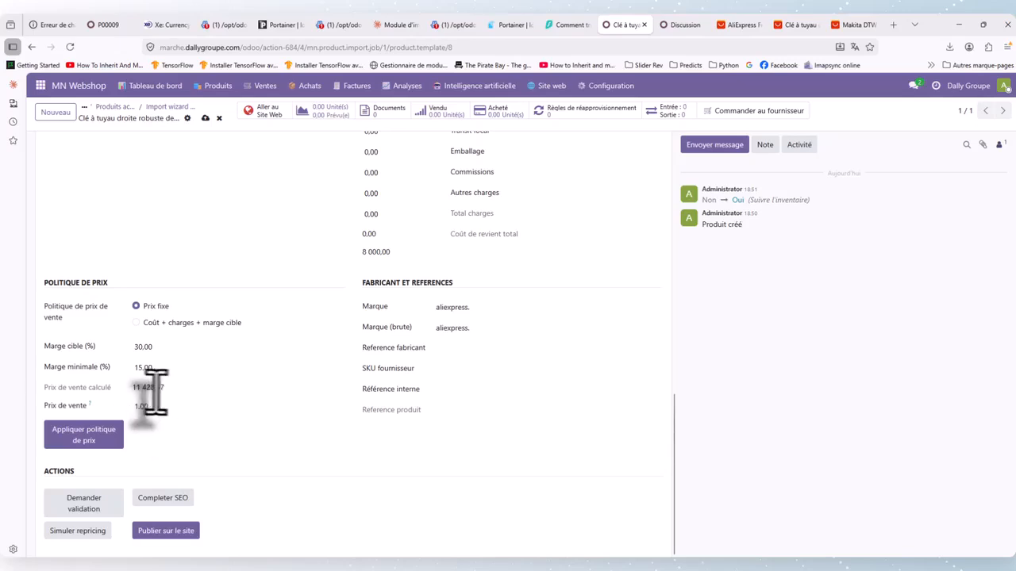
Set the Prix de vente to the calculated 11 428,57 and apply the price policy
{"action": "left_click", "coordinate": [111, 436]}
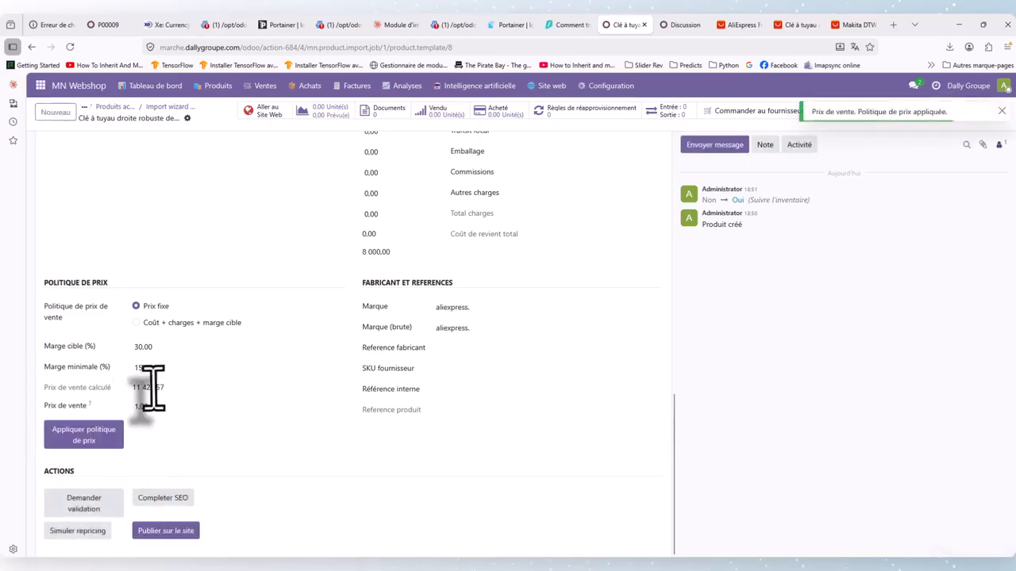
{"action": "left_click_drag", "start_coordinate": [159, 411], "coordinate": [198, 415]}
{"action": "left_click", "coordinate": [179, 409]}
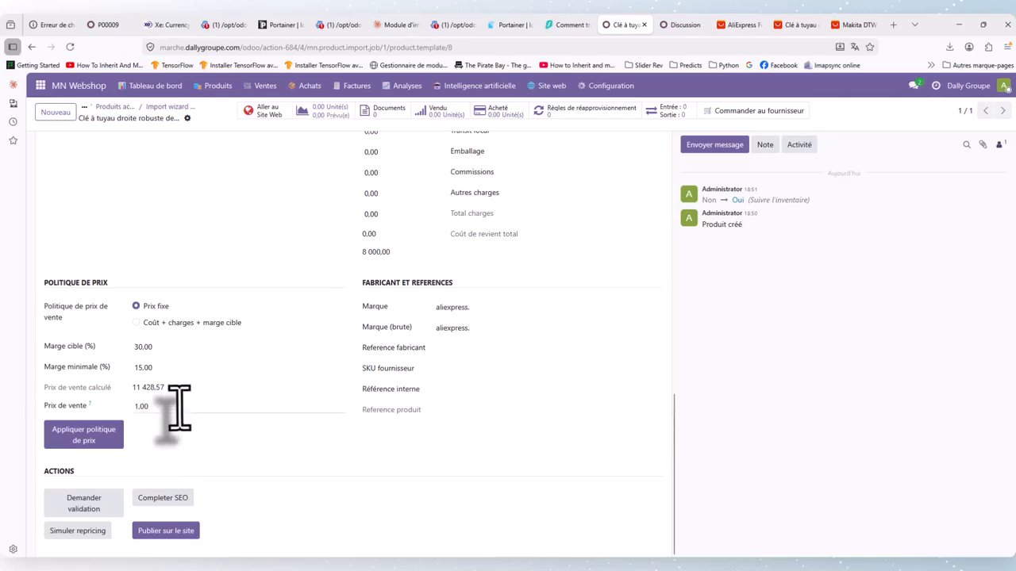
{"action": "type", "text": "11 428,57"}
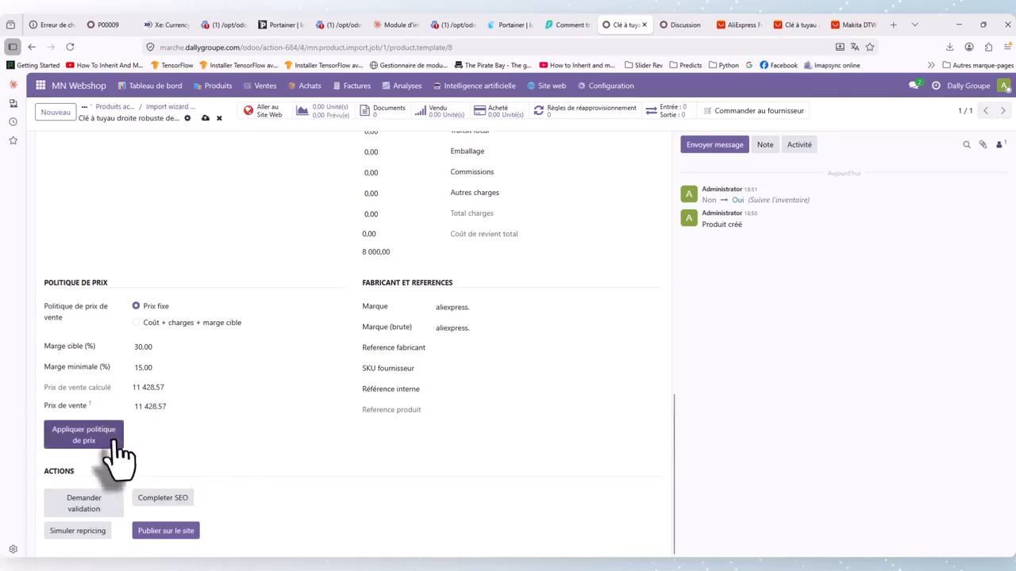
{"action": "left_click", "coordinate": [83, 435]}
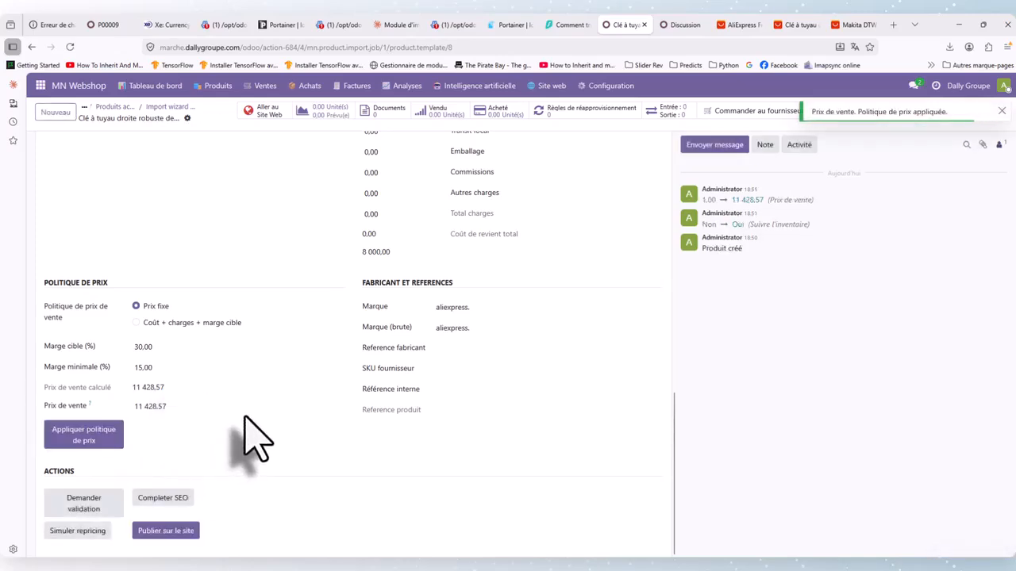
Choose the cost template Produits achetés au Canada and apply it to the product's purchase costs and charges
{"action": "scroll", "coordinate": [141, 436], "scroll_direction": "up", "scroll_amount": 1}
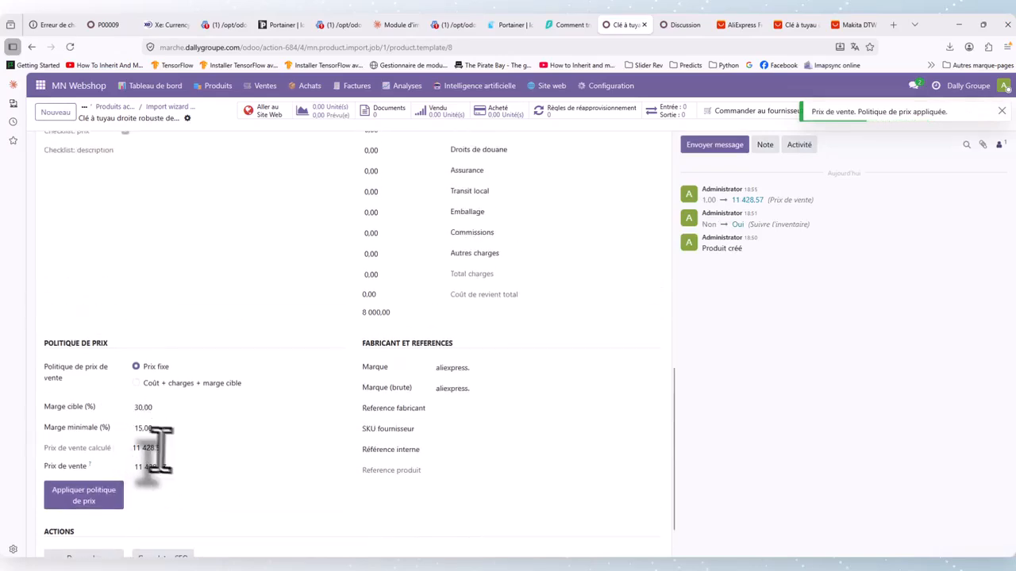
{"action": "scroll", "coordinate": [520, 302], "scroll_direction": "up", "scroll_amount": 1}
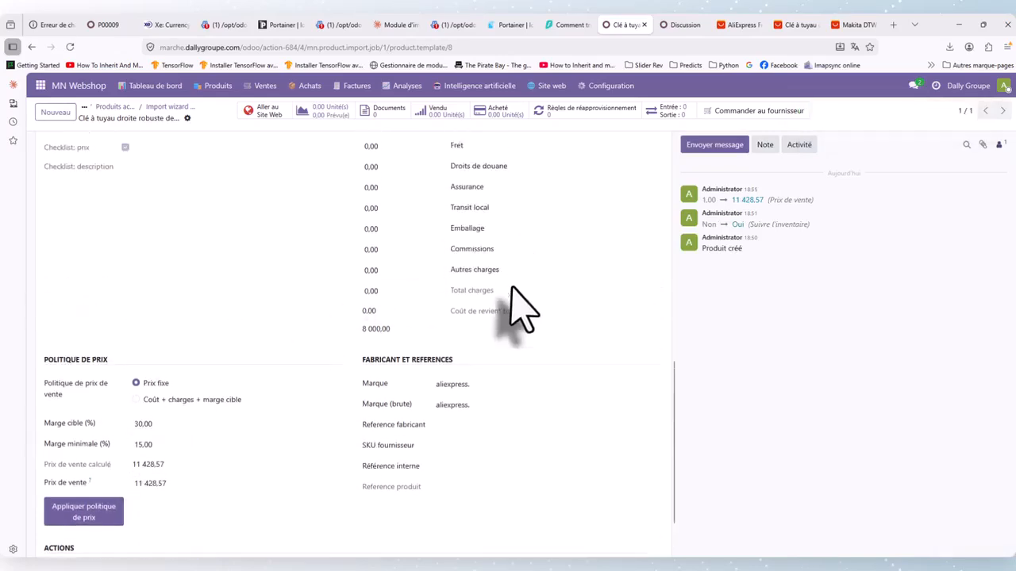
{"action": "scroll", "coordinate": [513, 289], "scroll_direction": "up", "scroll_amount": 1}
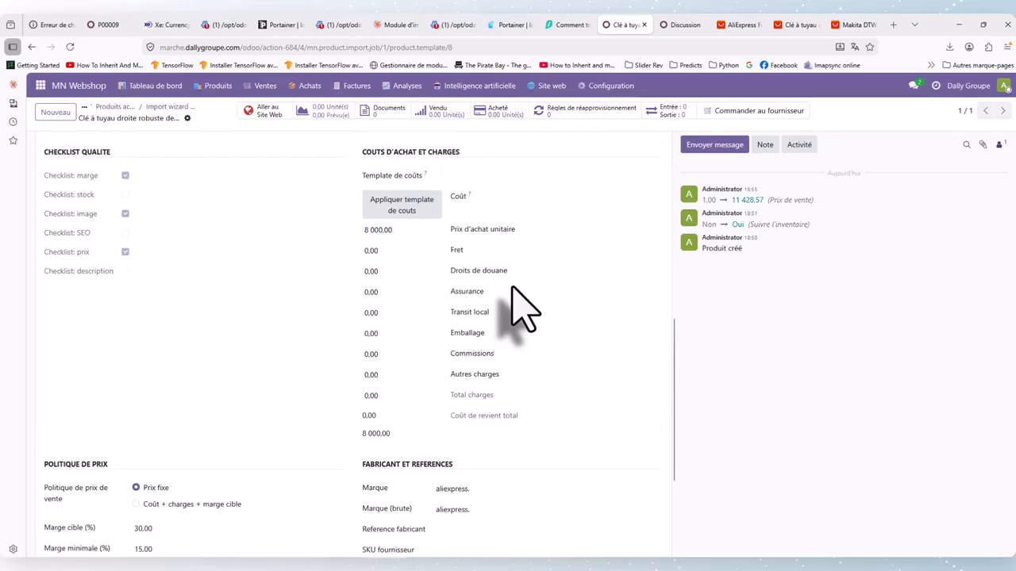
{"action": "scroll", "coordinate": [512, 288], "scroll_direction": "up", "scroll_amount": 1}
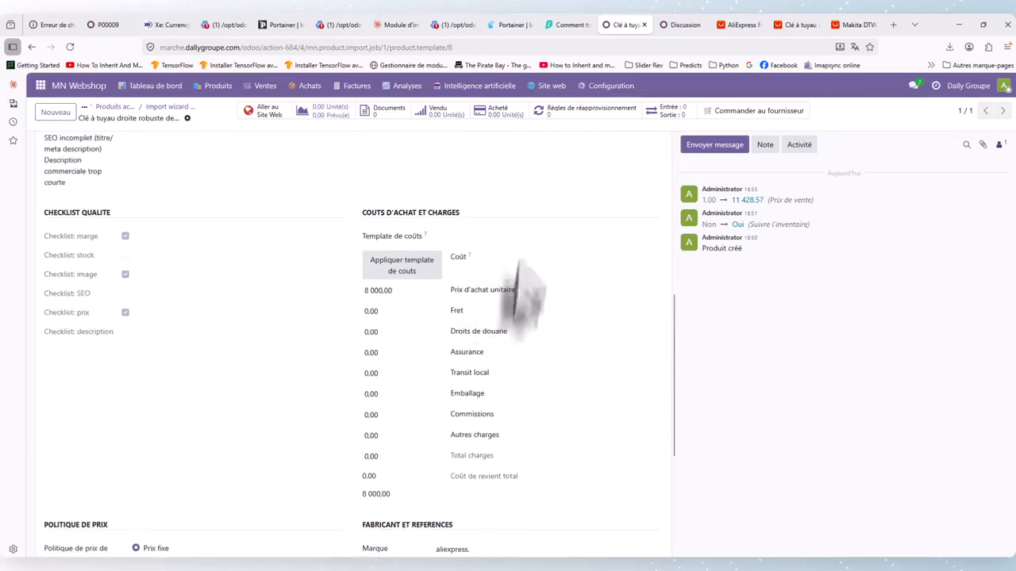
{"action": "left_click", "coordinate": [509, 238]}
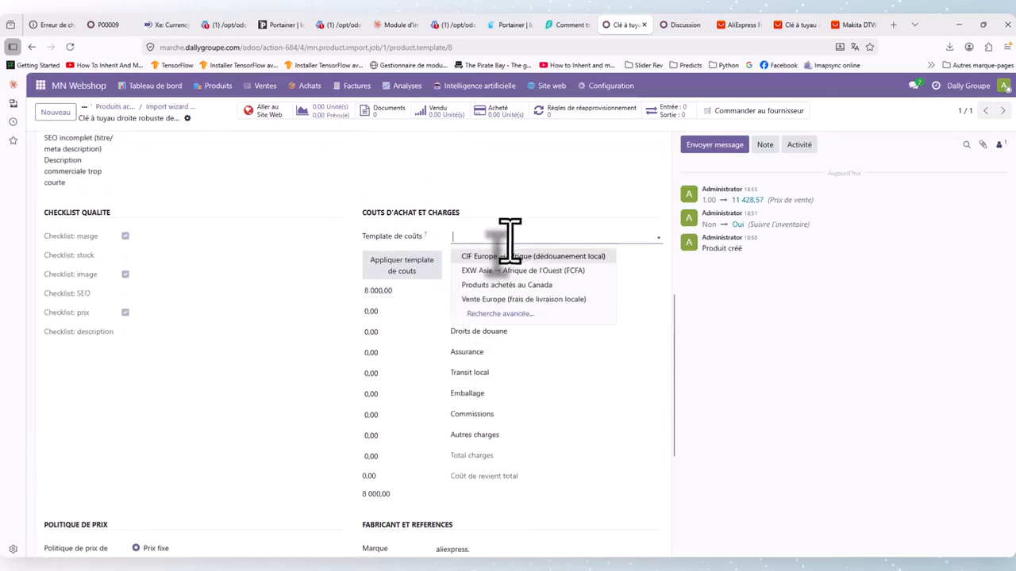
{"action": "left_click", "coordinate": [486, 286]}
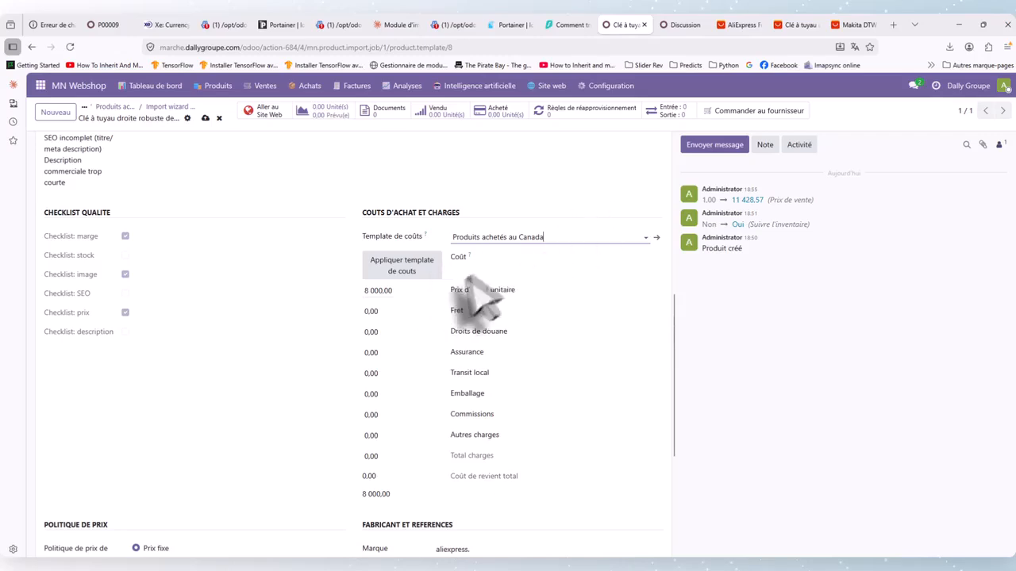
{"action": "left_click", "coordinate": [420, 269]}
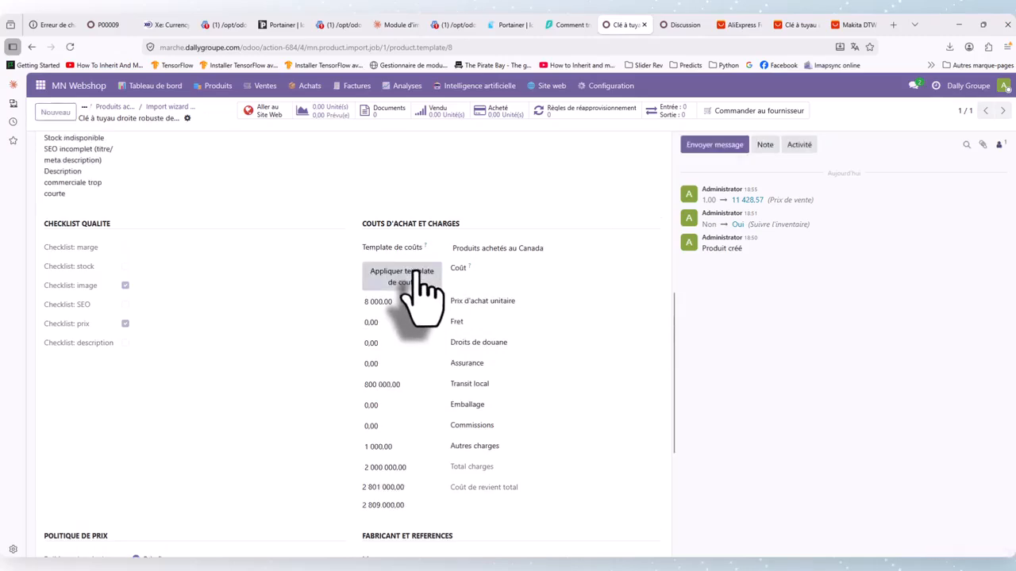
Open the Produits achetés au Canada cost template in MN Webshop's cost templates, keeping the product form open separately
{"action": "scroll", "coordinate": [420, 290], "scroll_direction": "down", "scroll_amount": 1}
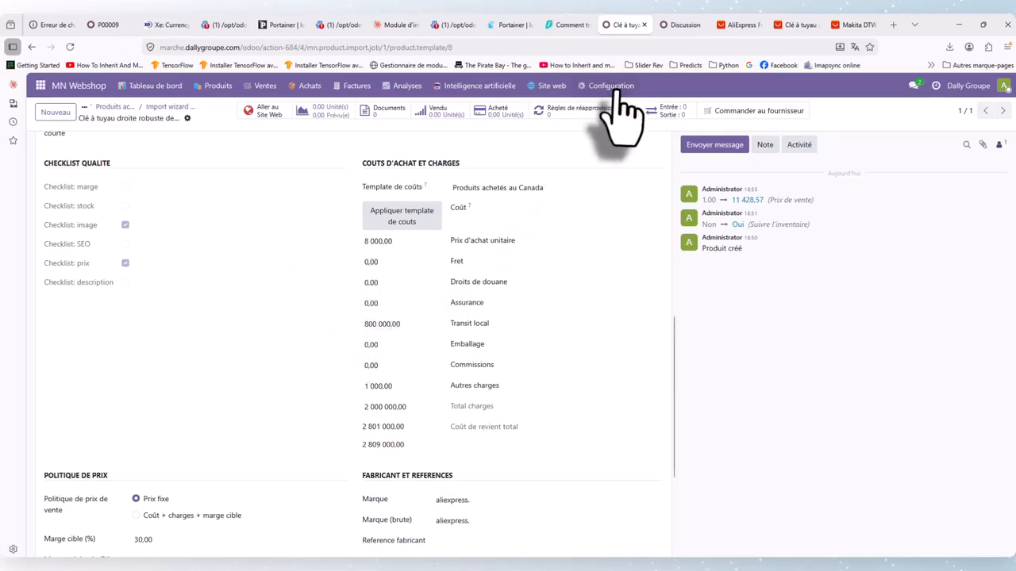
{"action": "left_click", "coordinate": [681, 24]}
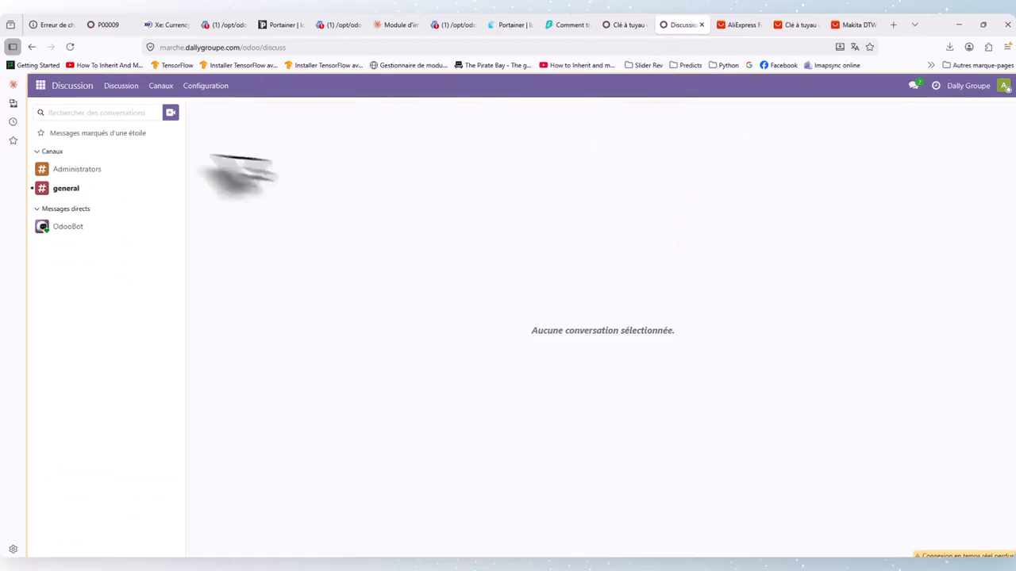
{"action": "left_click", "coordinate": [40, 85]}
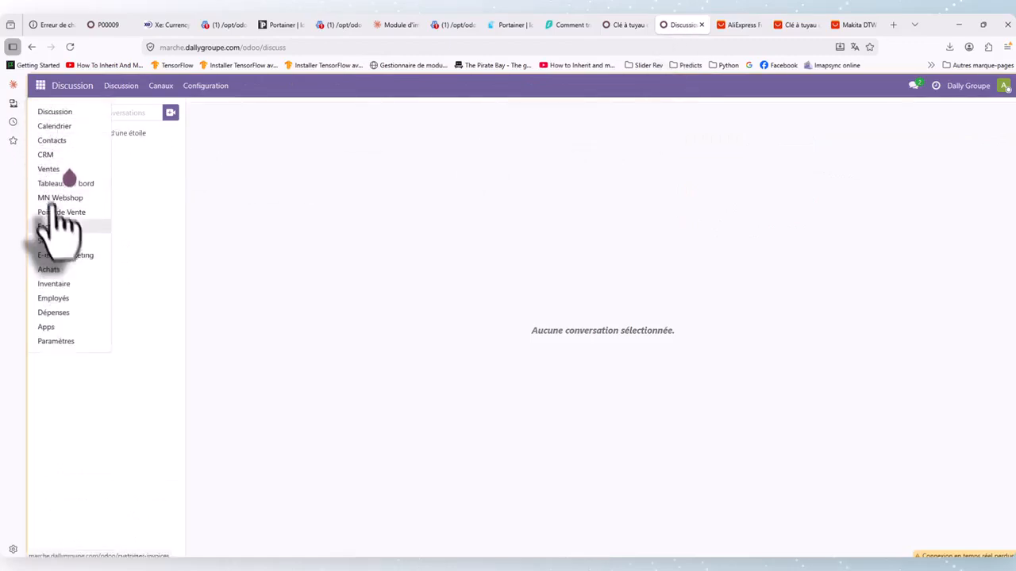
{"action": "left_click", "coordinate": [53, 199]}
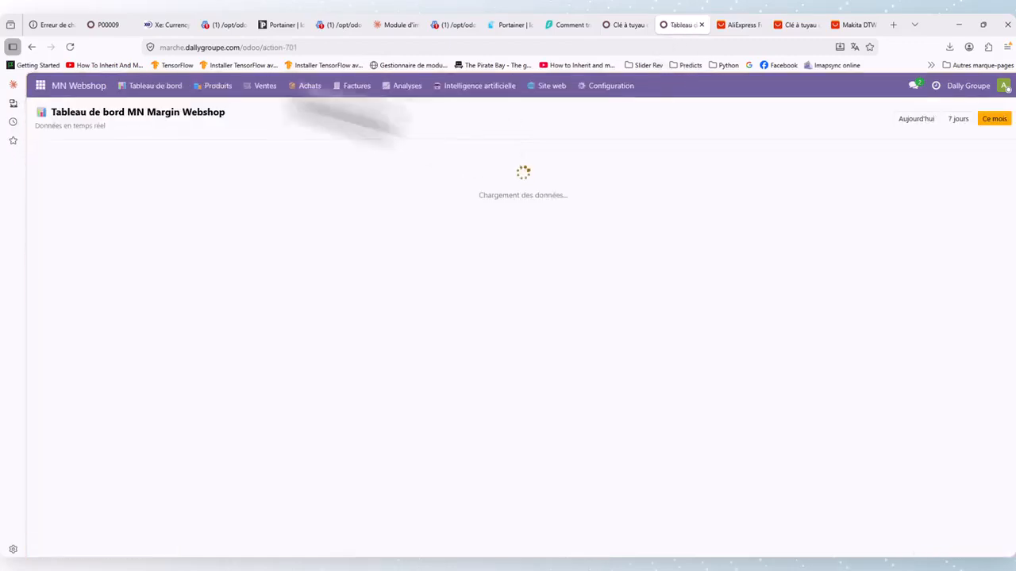
{"action": "left_click", "coordinate": [609, 85]}
{"action": "left_click", "coordinate": [615, 127]}
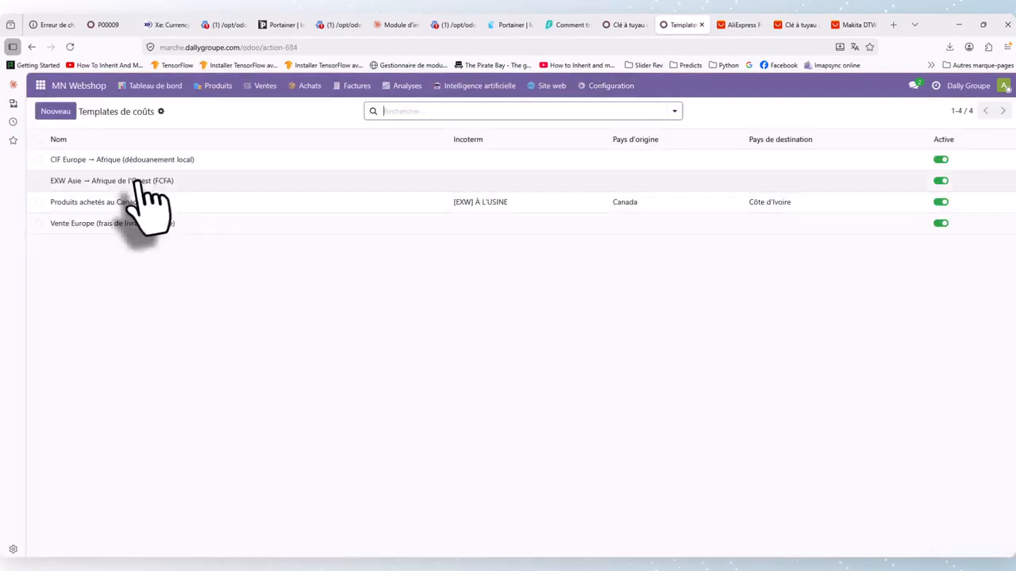
{"action": "left_click", "coordinate": [132, 201]}
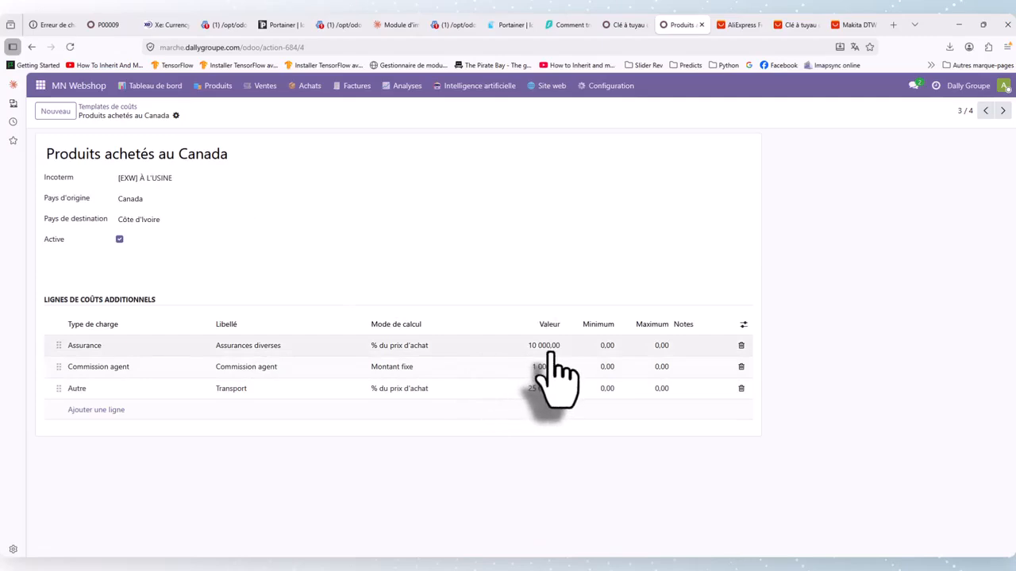
Compare the purchase charges applied to the pipe wrench with the additional cost lines of the Canada cost template
{"action": "left_click", "coordinate": [631, 32]}
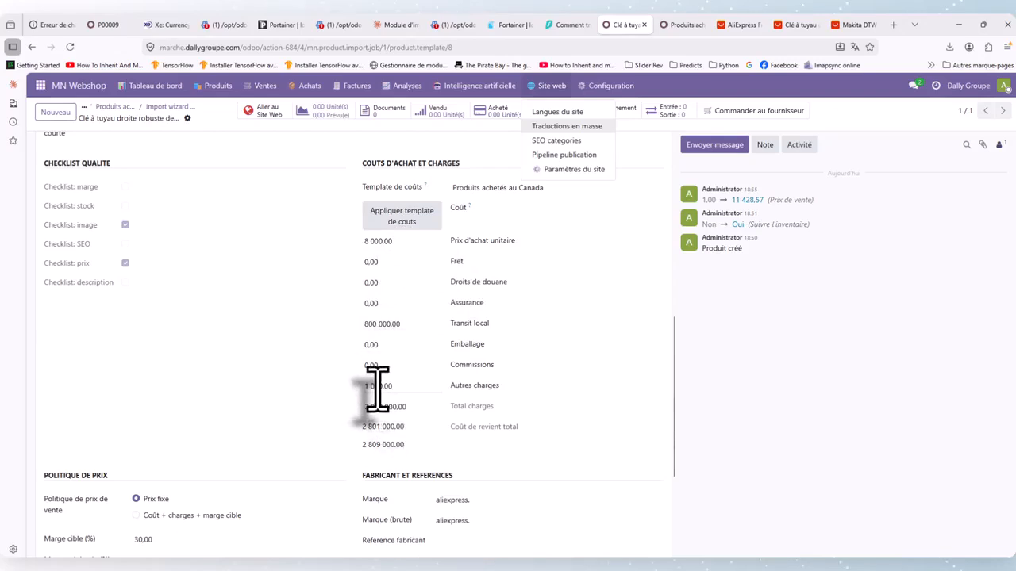
{"action": "left_click", "coordinate": [685, 25]}
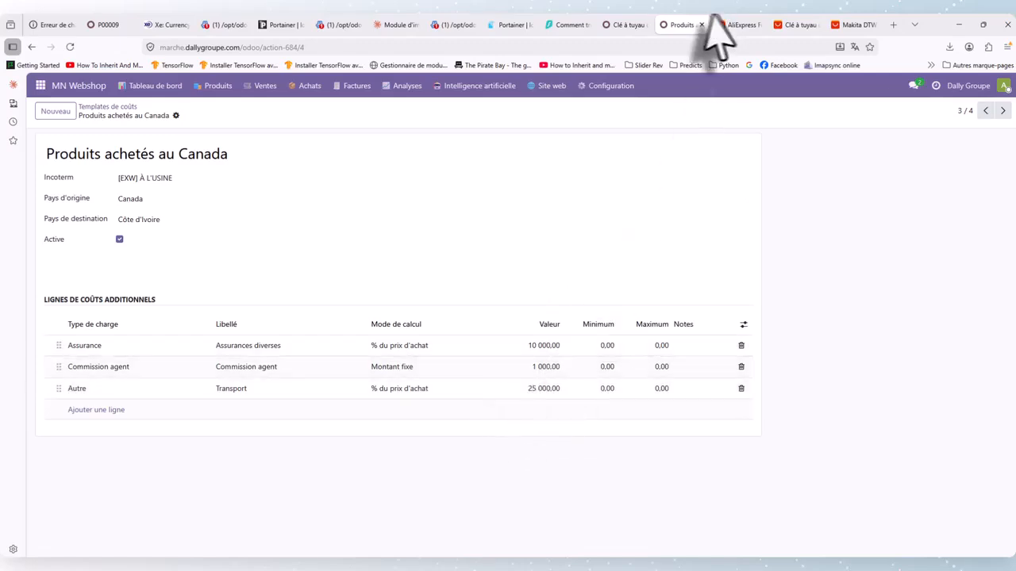
{"action": "left_click", "coordinate": [624, 25]}
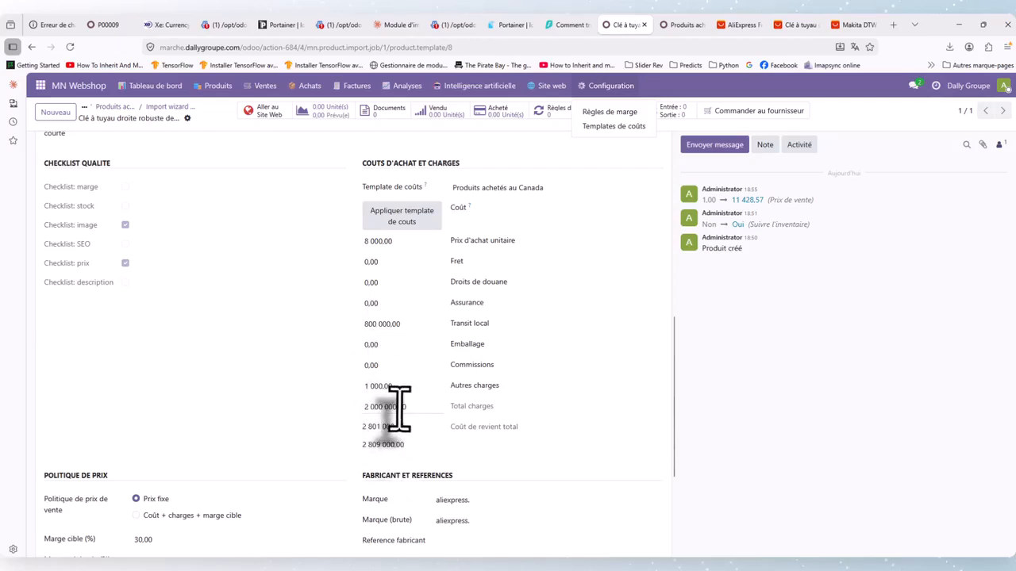
{"action": "left_click", "coordinate": [677, 24]}
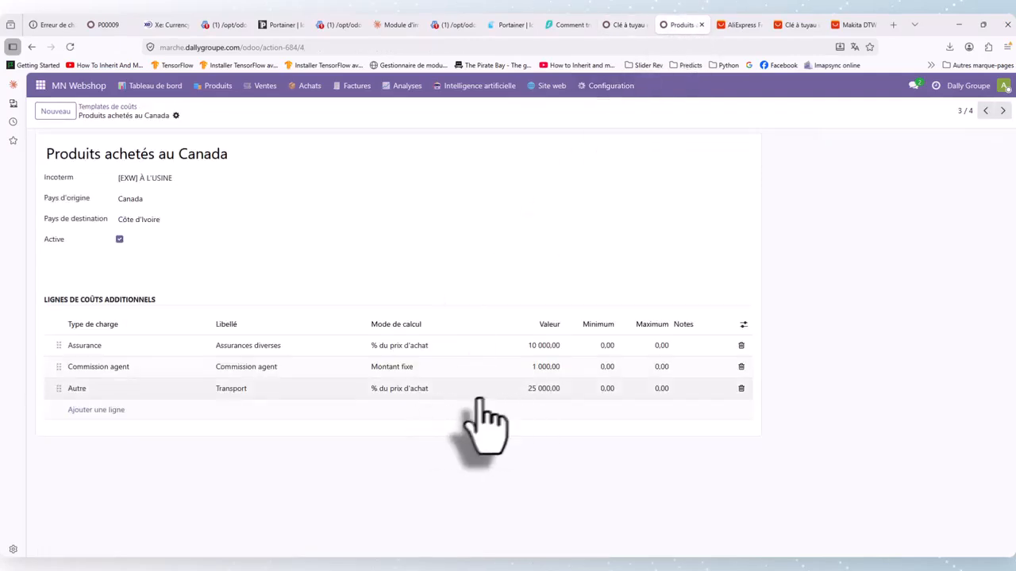
Set the calculation mode of the Transport and Assurance cost lines to Montant fixe and save the template
{"action": "left_click", "coordinate": [385, 392]}
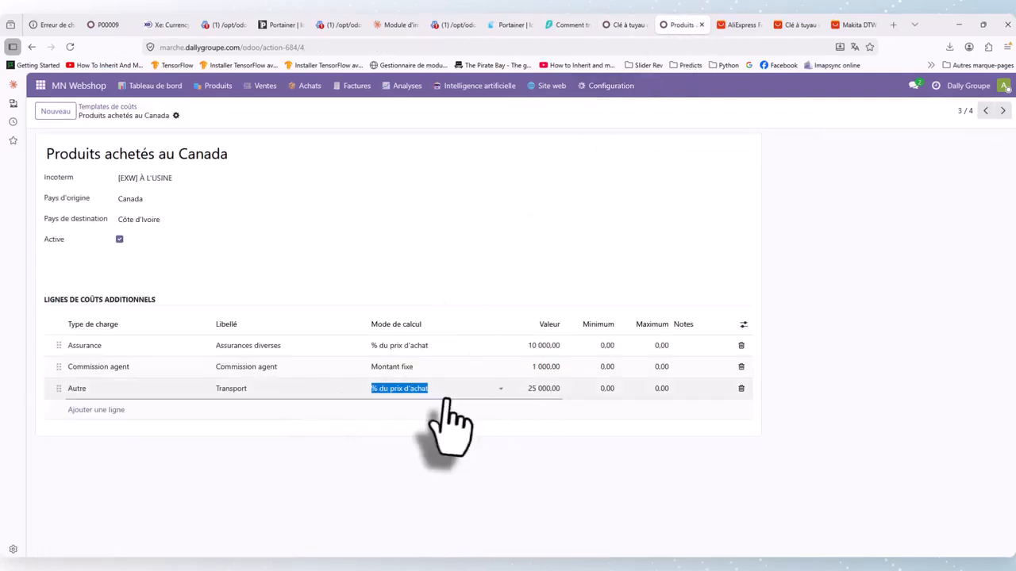
{"action": "left_click", "coordinate": [476, 389]}
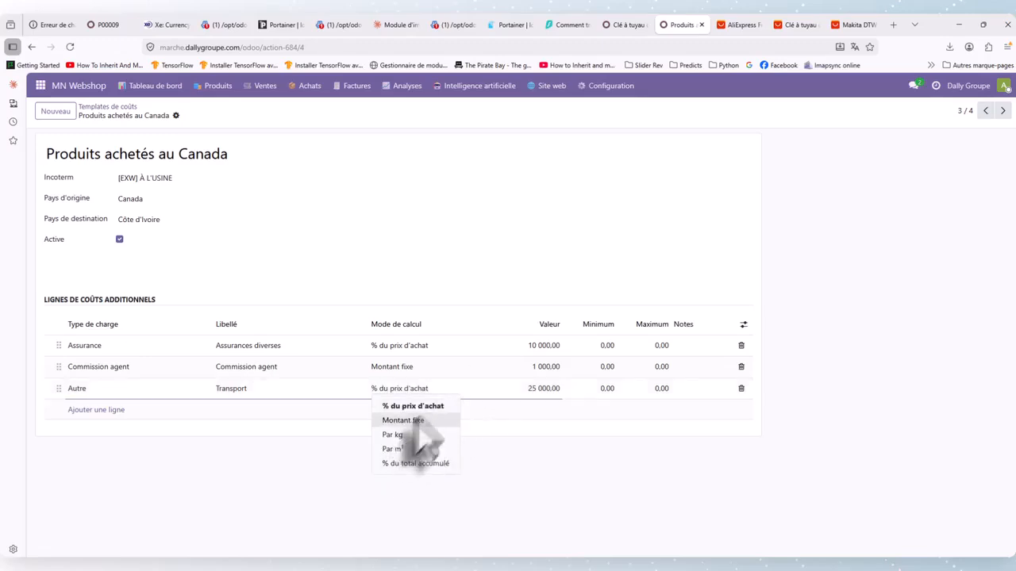
{"action": "left_click", "coordinate": [415, 421]}
{"action": "left_click", "coordinate": [439, 349]}
{"action": "left_click", "coordinate": [438, 349]}
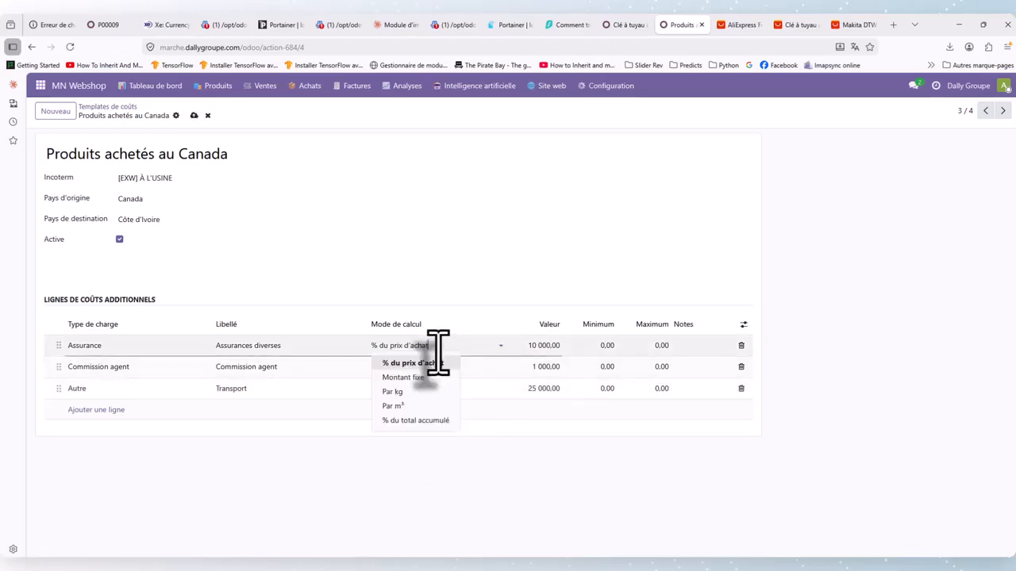
{"action": "left_click", "coordinate": [421, 379]}
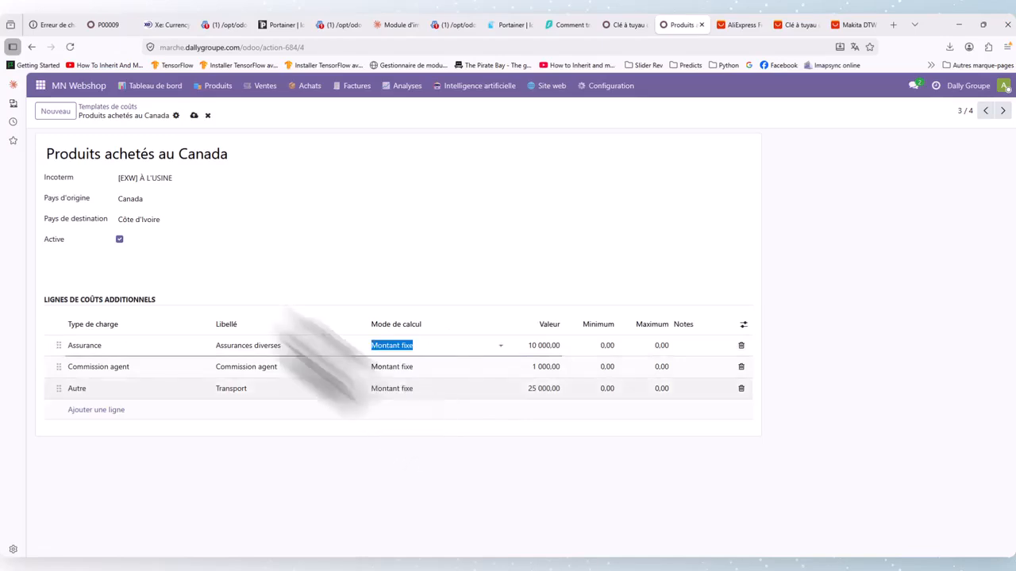
{"action": "left_click", "coordinate": [193, 116]}
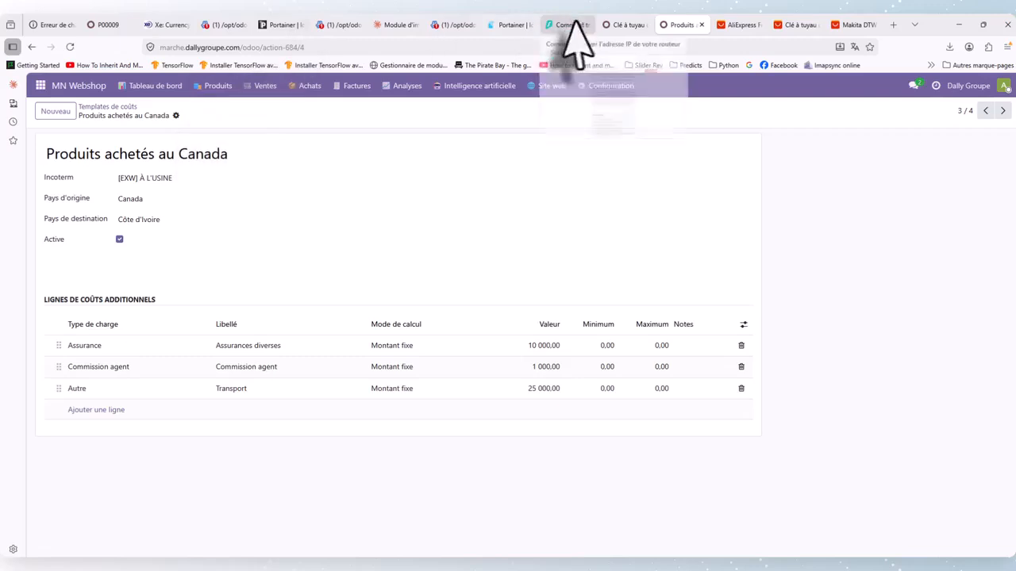
Reapply the Produits achetés au Canada template to the product's costs and check the charges against the template lines
{"action": "left_click", "coordinate": [626, 25]}
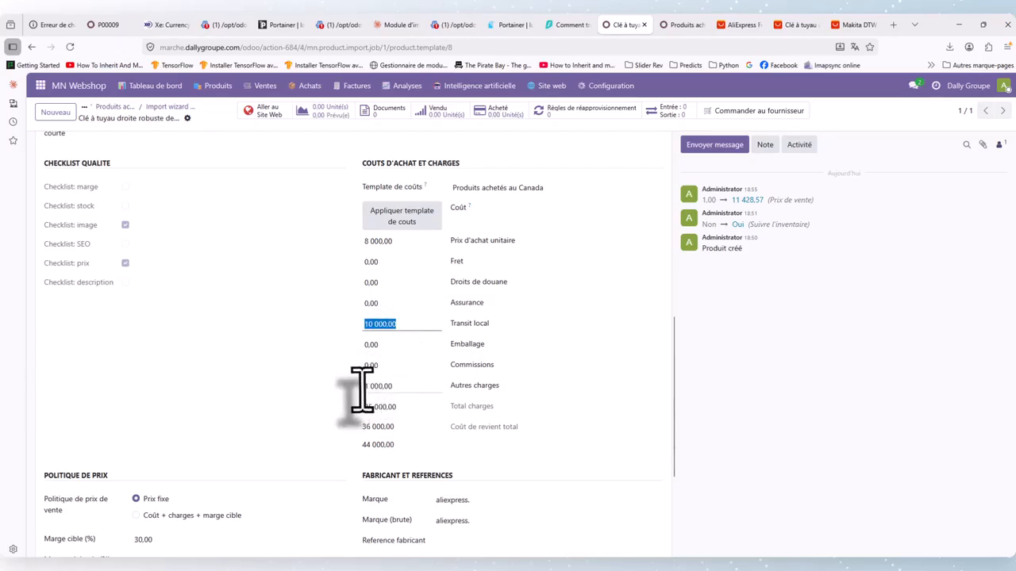
{"action": "left_click", "coordinate": [681, 24]}
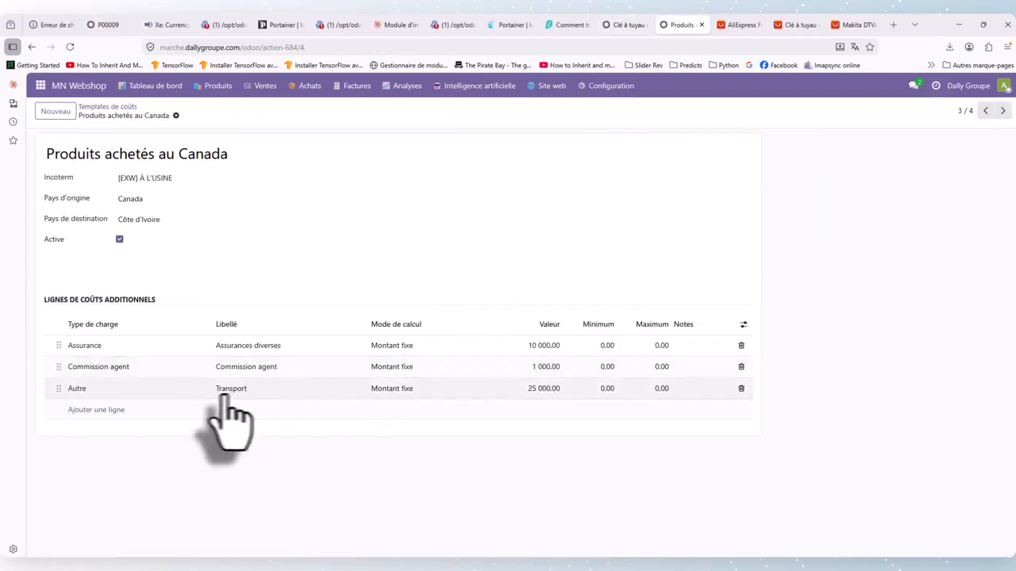
{"action": "left_click", "coordinate": [623, 24]}
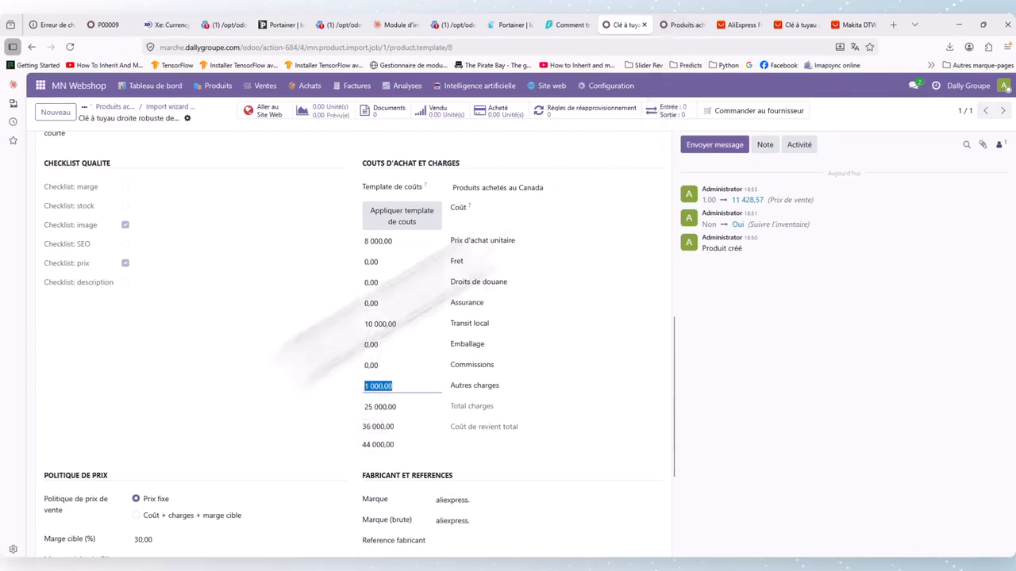
Set the product's Prix de vente to the calculated 62 857,14 and apply the price policy
{"action": "scroll", "coordinate": [227, 428], "scroll_direction": "down", "scroll_amount": 2}
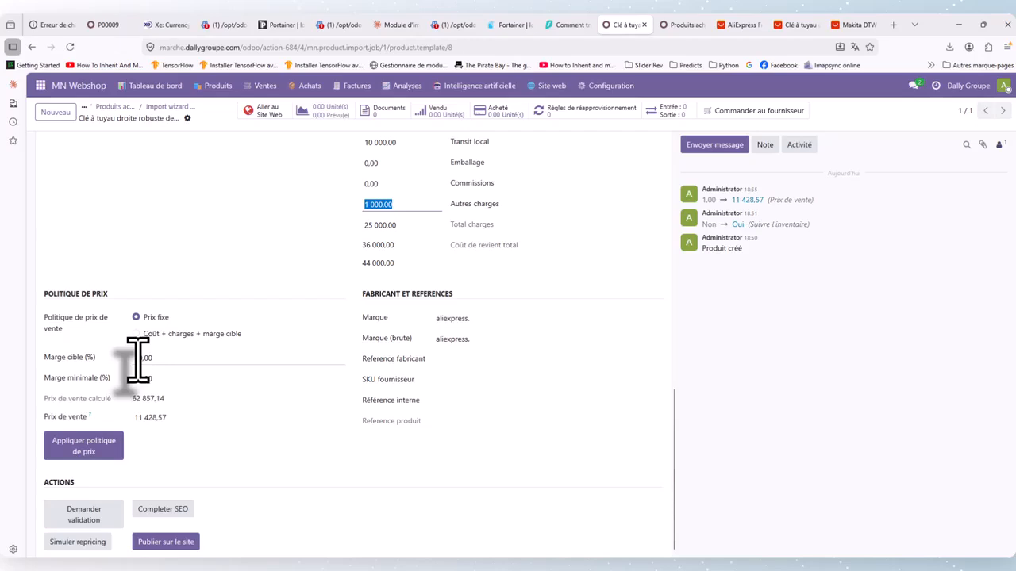
{"action": "scroll", "coordinate": [164, 417], "scroll_direction": "up", "scroll_amount": 2}
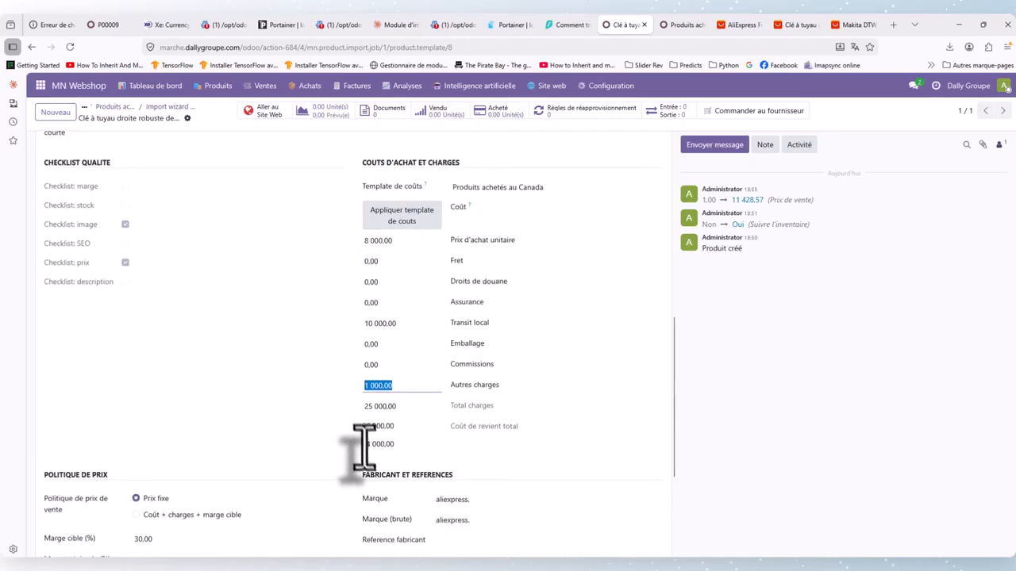
{"action": "scroll", "coordinate": [358, 453], "scroll_direction": "down", "scroll_amount": 2}
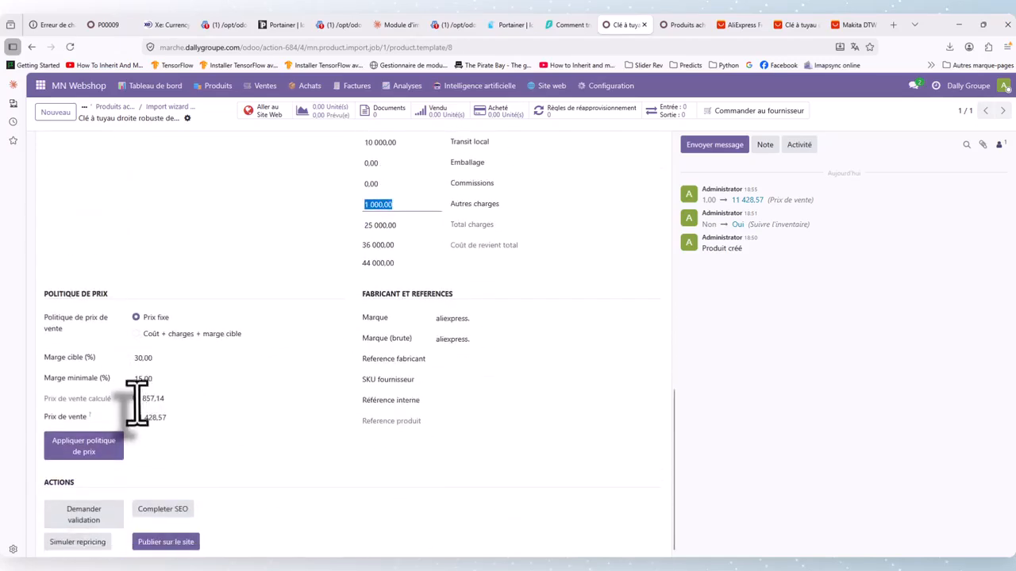
{"action": "left_click_drag", "start_coordinate": [132, 395], "coordinate": [165, 400]}
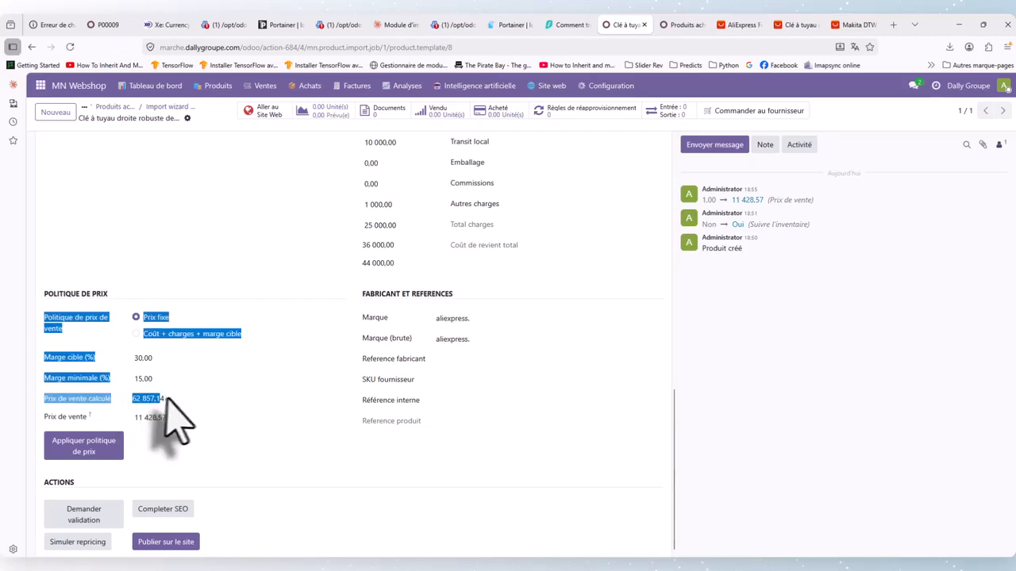
{"action": "left_click", "coordinate": [161, 401]}
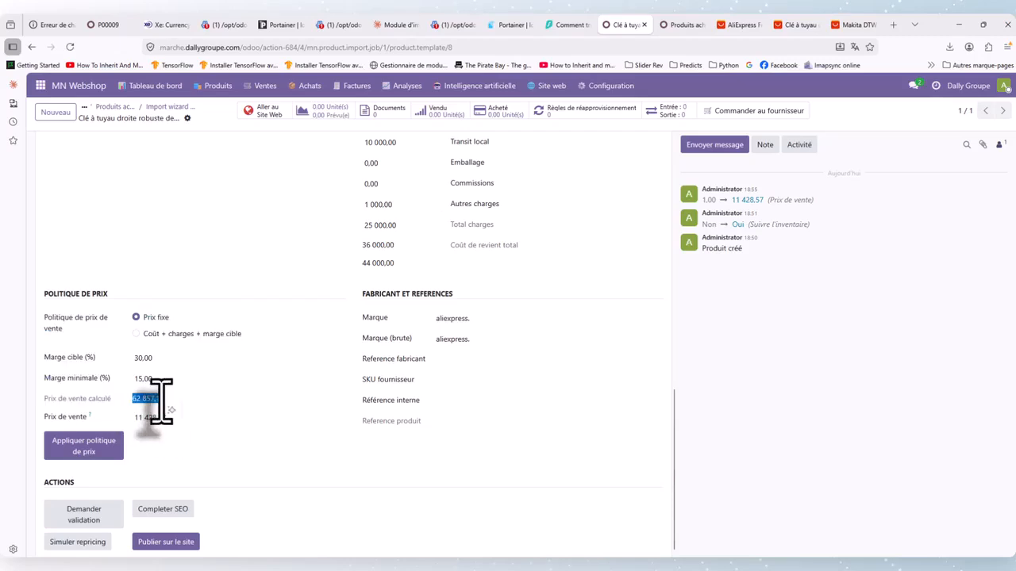
{"action": "left_click", "coordinate": [86, 448]}
{"action": "mouse_move", "coordinate": [135, 417]}
{"action": "left_mouse_down"}
{"action": "mouse_move", "coordinate": [173, 423]}
{"action": "mouse_move", "coordinate": [125, 427]}
{"action": "left_mouse_up"}
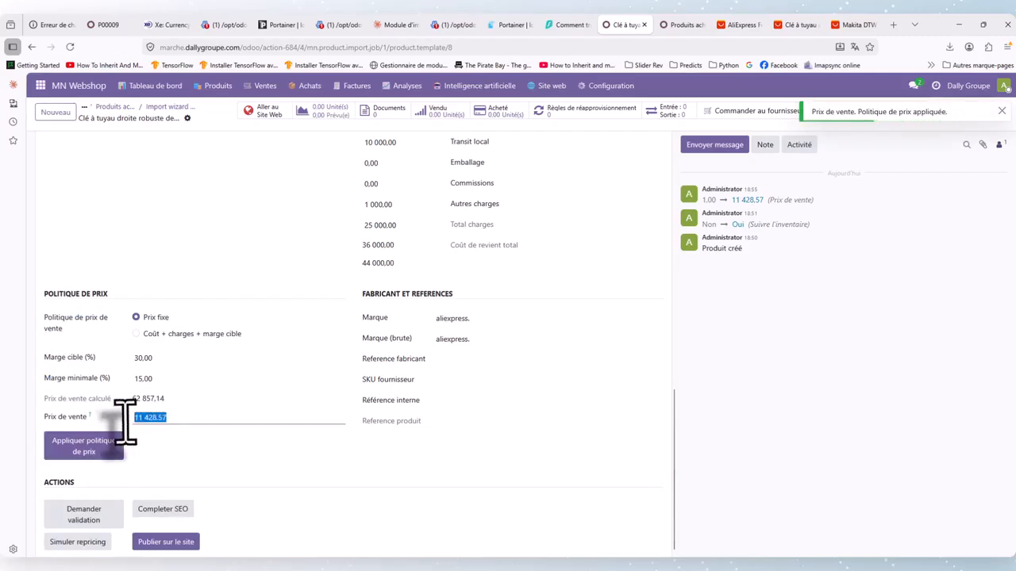
{"action": "left_click", "coordinate": [101, 446]}
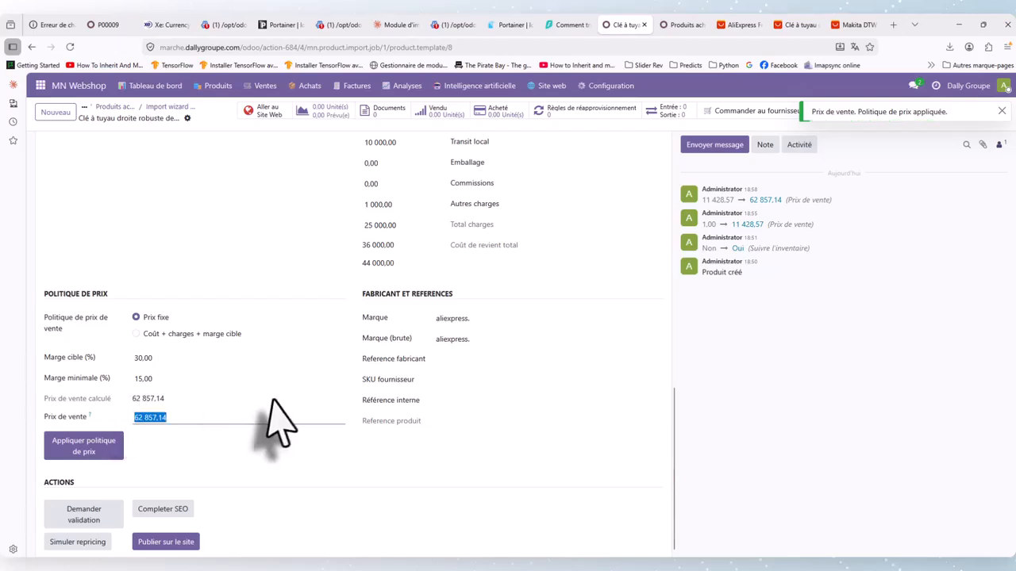
Examine the product's publication status, validation fields, missing requirements and available publication actions
{"action": "scroll", "coordinate": [278, 421], "scroll_direction": "up", "scroll_amount": 4}
{"action": "scroll", "coordinate": [274, 425], "scroll_direction": "up", "scroll_amount": 4}
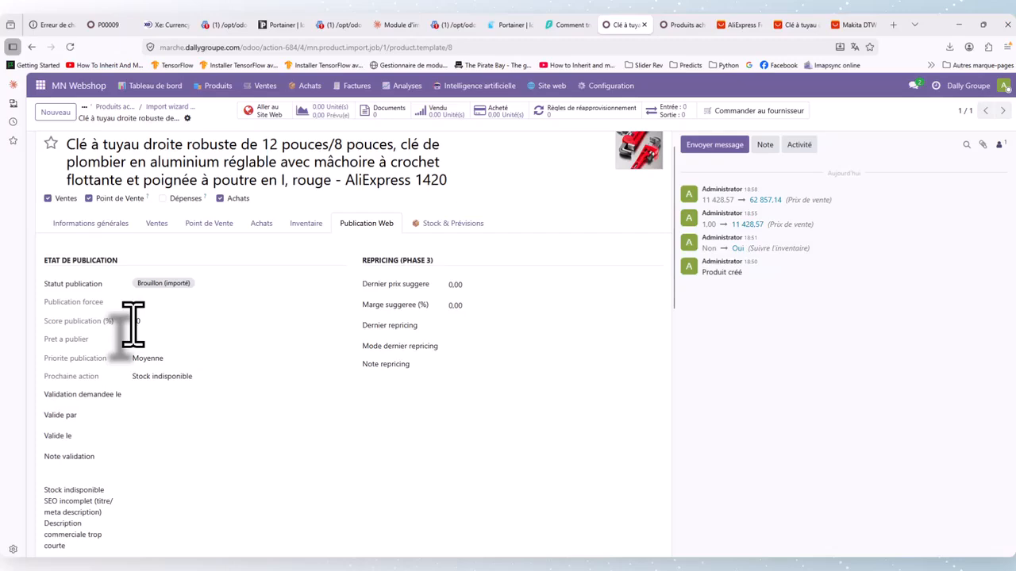
{"action": "scroll", "coordinate": [132, 324], "scroll_direction": "down", "scroll_amount": 10}
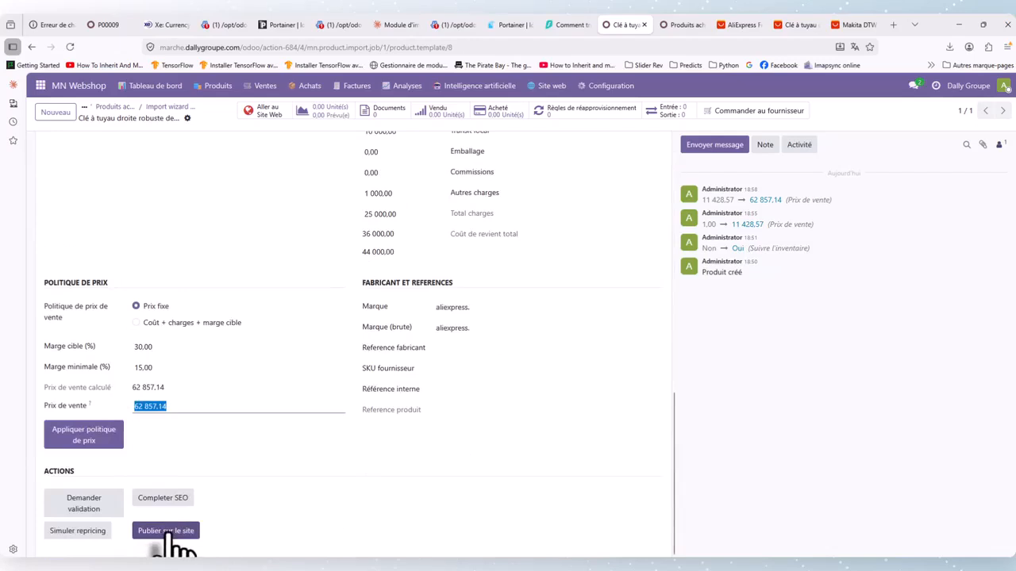
{"action": "scroll", "coordinate": [182, 352], "scroll_direction": "up", "scroll_amount": 10}
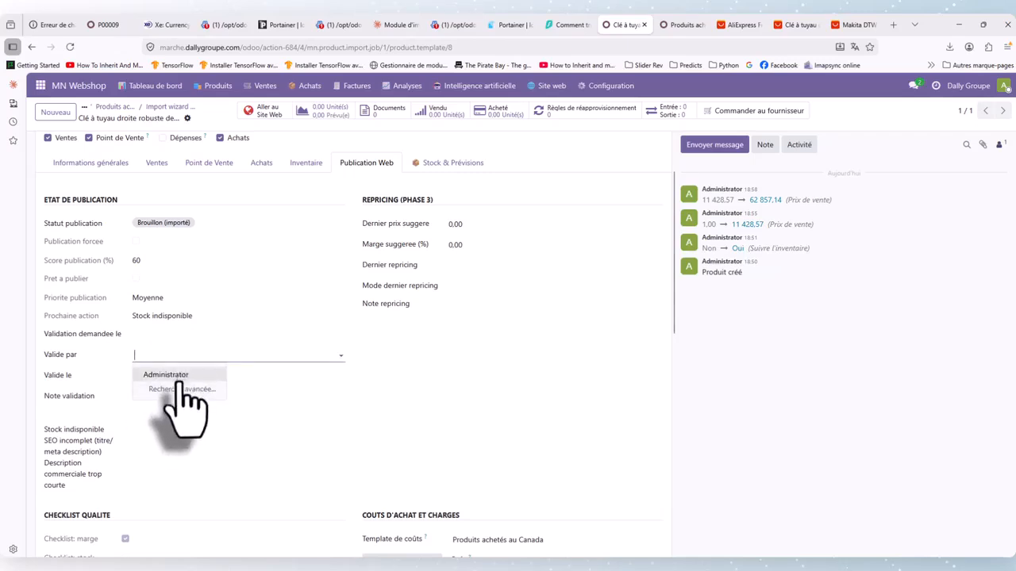
{"action": "left_click", "coordinate": [254, 401]}
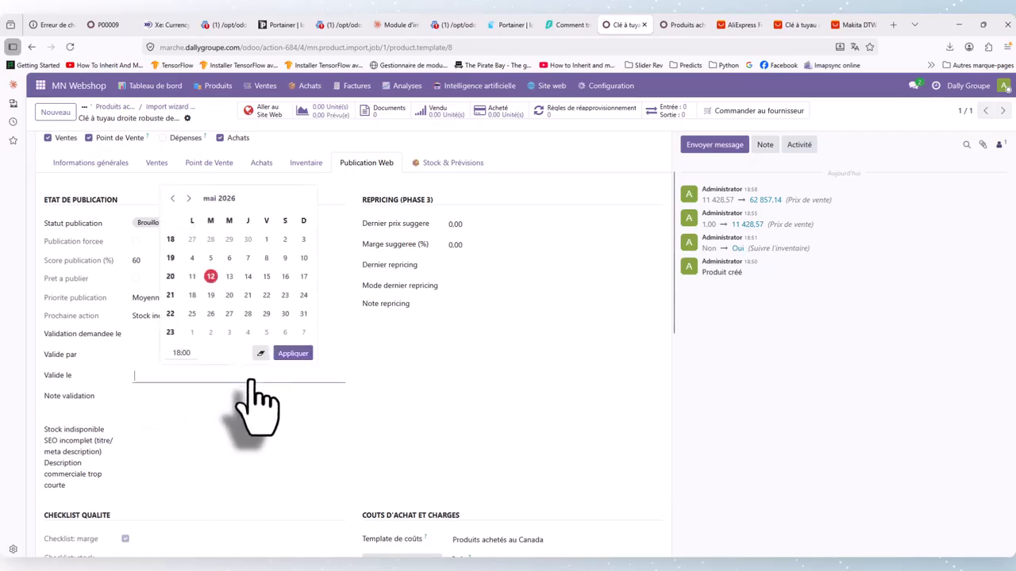
{"action": "left_click", "coordinate": [141, 371]}
{"action": "left_click", "coordinate": [159, 353]}
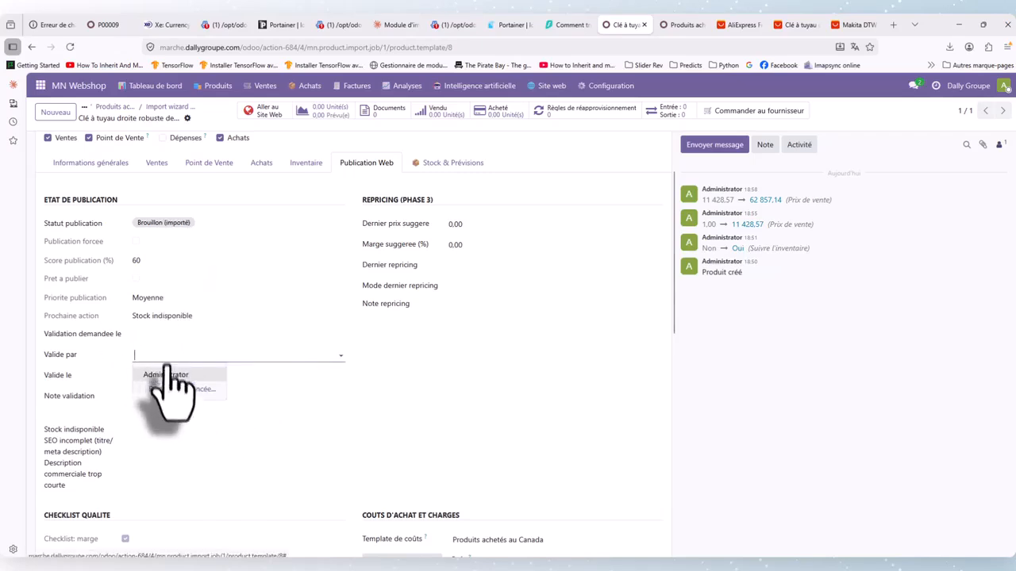
{"action": "scroll", "coordinate": [220, 471], "scroll_direction": "down", "scroll_amount": 7}
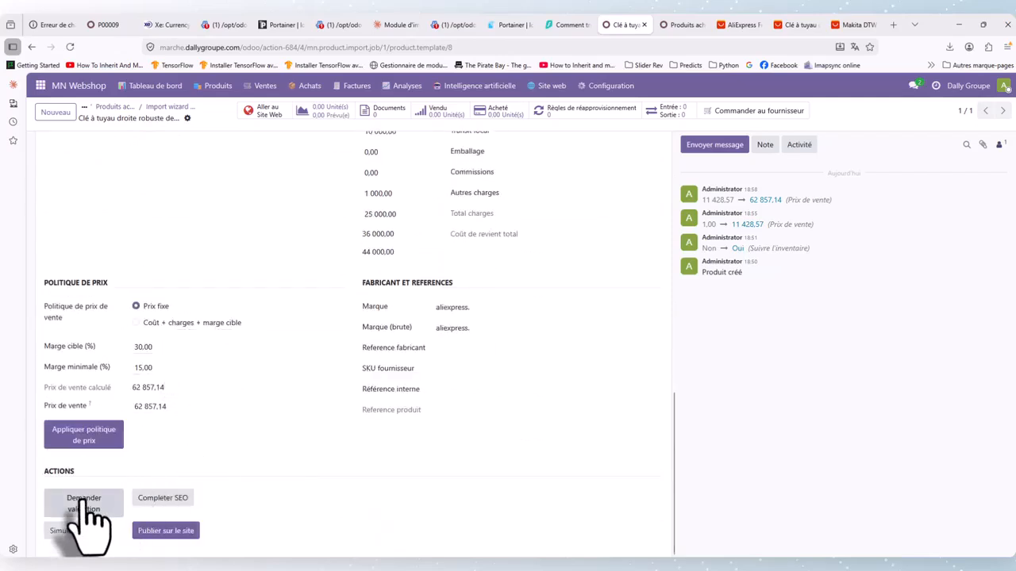
{"action": "left_click", "coordinate": [264, 87]}
{"action": "mouse_move", "coordinate": [218, 87]}
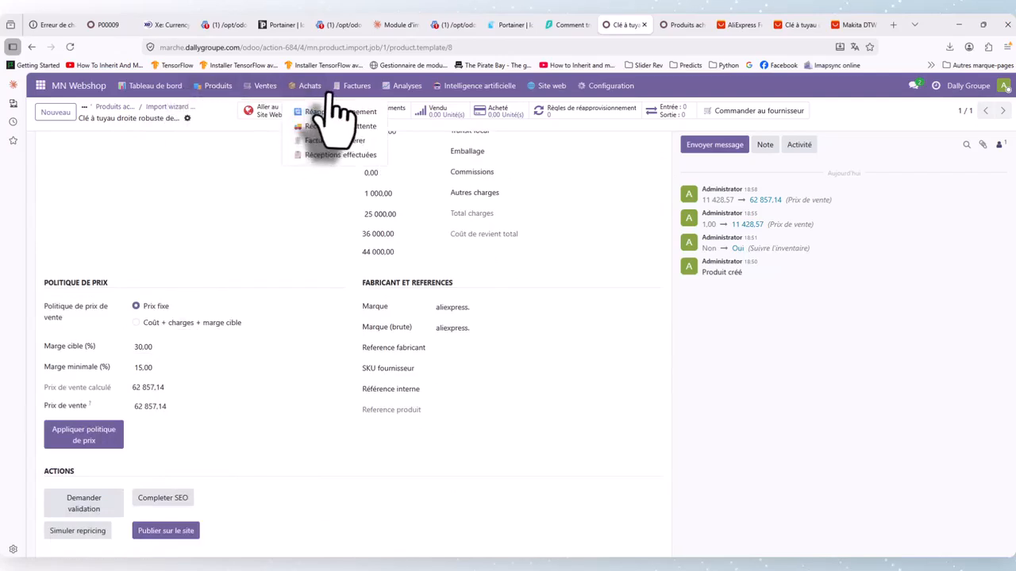
{"action": "mouse_move", "coordinate": [259, 91]}
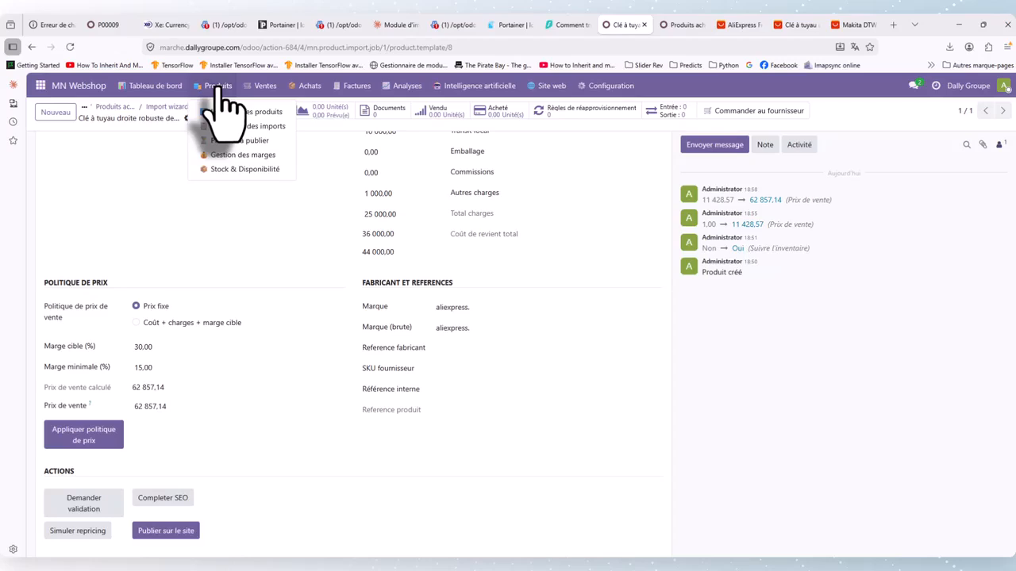
Try to publish the product on the site, return to correct its product sheet, and run the SEO completion
{"action": "left_click", "coordinate": [156, 531]}
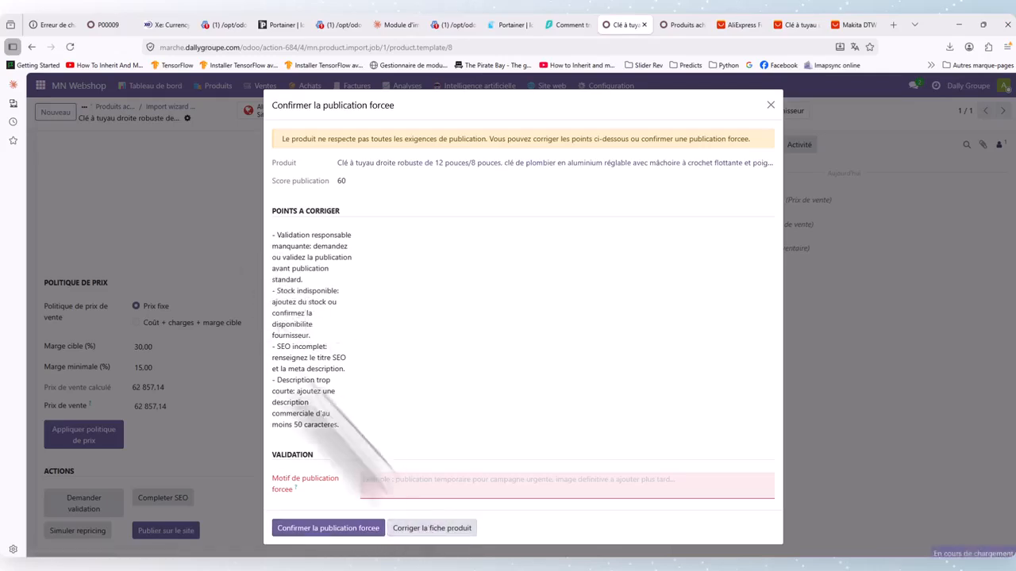
{"action": "left_click", "coordinate": [449, 530]}
{"action": "left_click", "coordinate": [164, 498]}
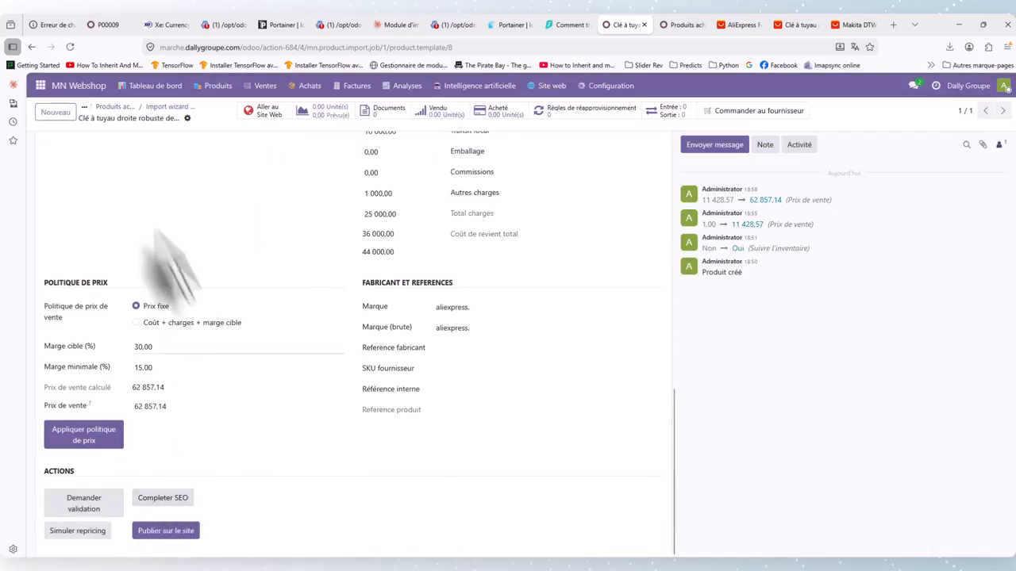
Locate the product's Description ecommerce, and select the text of the first buyer review on the AliExpress pipe wrench page for copying
{"action": "scroll", "coordinate": [170, 291], "scroll_direction": "up", "scroll_amount": 10}
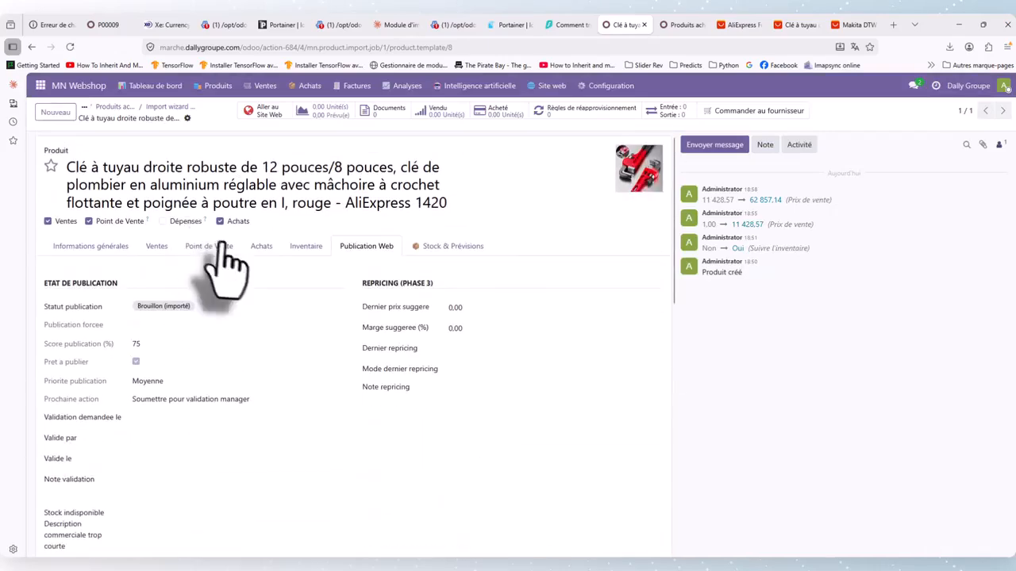
{"action": "left_click", "coordinate": [102, 246]}
{"action": "left_click", "coordinate": [154, 249]}
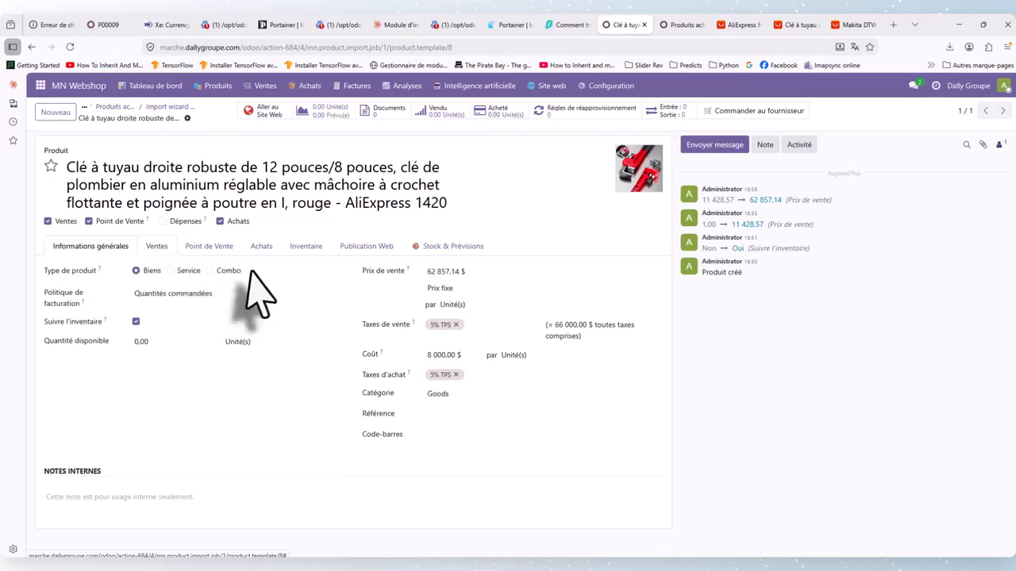
{"action": "scroll", "coordinate": [254, 285], "scroll_direction": "down", "scroll_amount": 3}
{"action": "left_click_drag", "start_coordinate": [142, 530], "coordinate": [27, 544]}
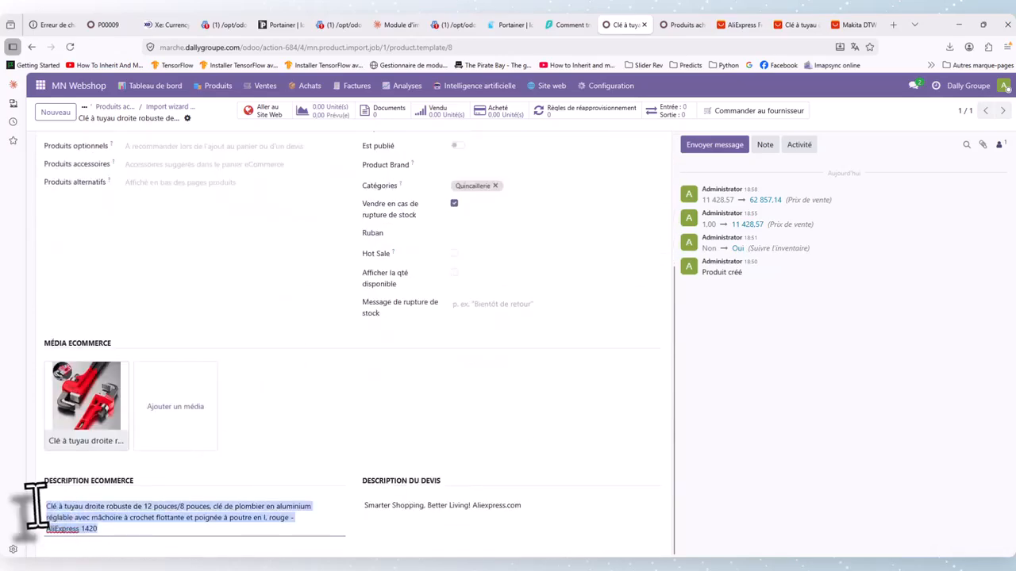
{"action": "left_click", "coordinate": [801, 32]}
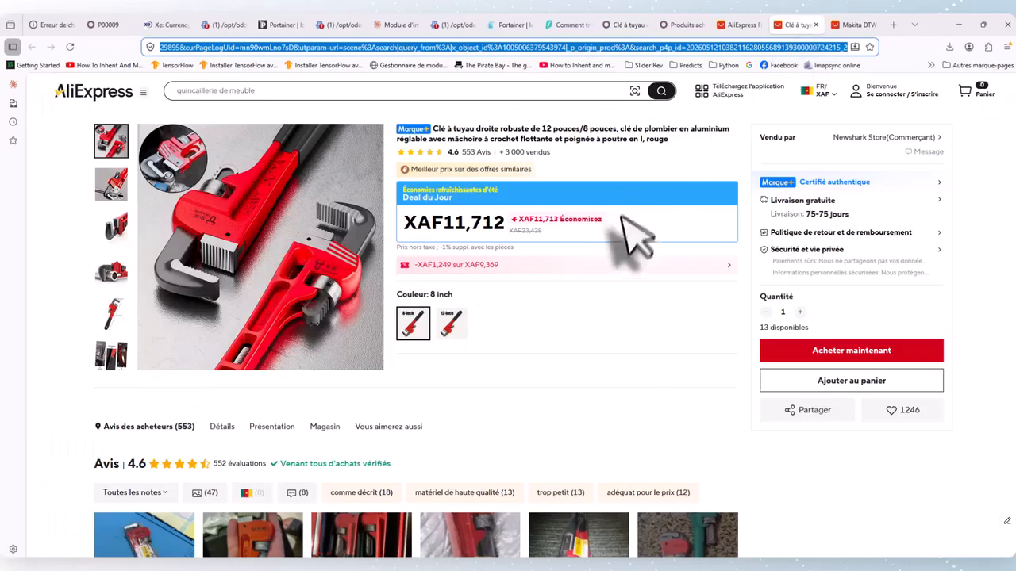
{"action": "scroll", "coordinate": [627, 227], "scroll_direction": "down", "scroll_amount": 10}
{"action": "scroll", "coordinate": [397, 233], "scroll_direction": "up", "scroll_amount": 3}
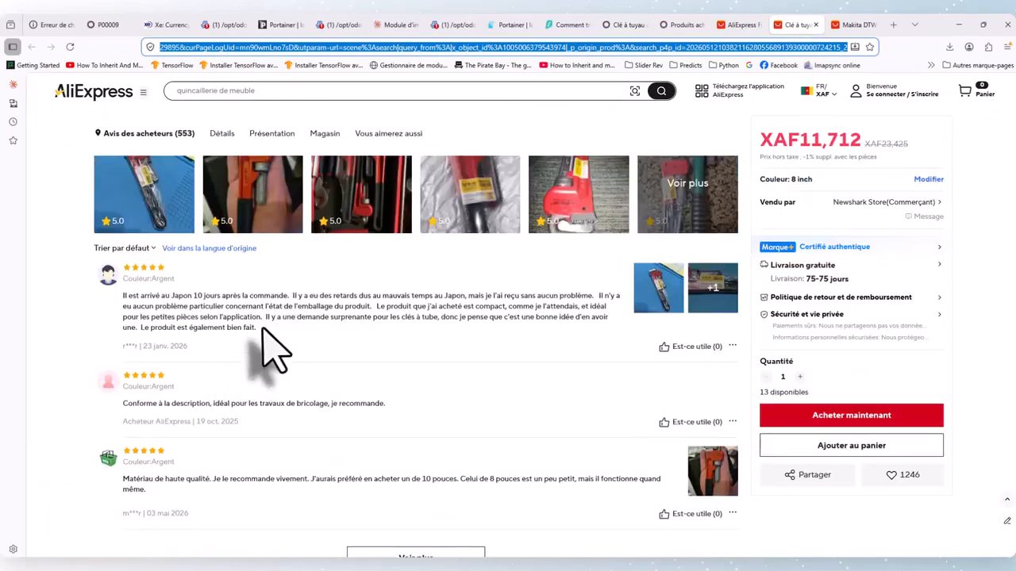
{"action": "left_click_drag", "start_coordinate": [265, 328], "coordinate": [121, 296]}
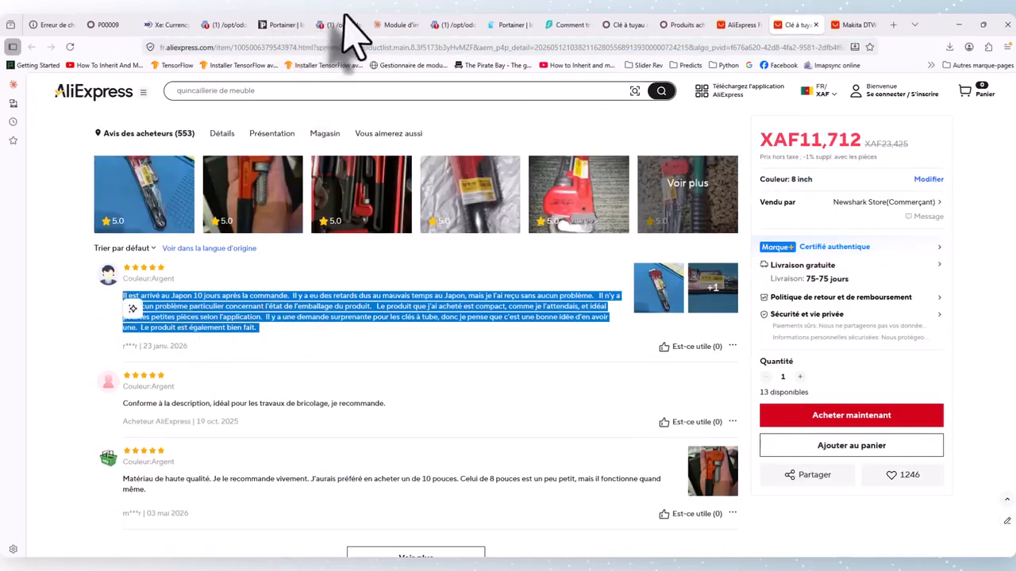
Append the copied AliExpress buyer review below the existing text in the product's Description ecommerce
{"action": "left_click", "coordinate": [627, 26]}
{"action": "left_click", "coordinate": [122, 528]}
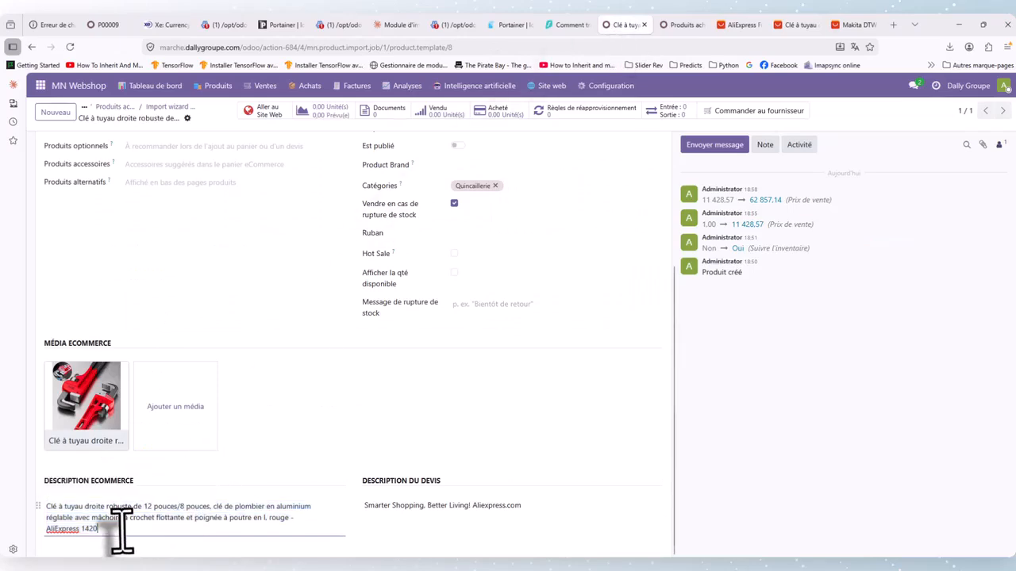
{"action": "type", "text": "Il est arrivé au Japon 10 jours après la commande. Il y a eu des retards dus au mauvais temps au Japon, mais je l'ai reçu sans aucun problème. Il n'y a eu aucun problème particulier concernant l'état de l'emballage du produit. Le produit que j'ai acheté est compact, comme je l'attendais, et idéal pour les petites pièces selon l'application. Il y a une demande surprenante pour les clés à tube, donc je pense que c'est une bonne idée d'en avoir une. Le produit est également bien fait."}
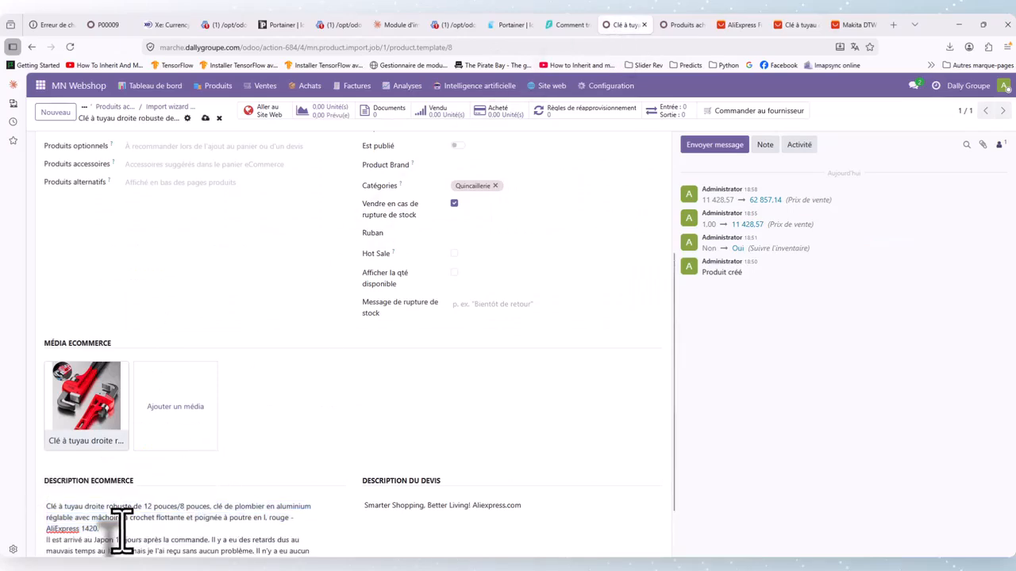
{"action": "scroll", "coordinate": [290, 386], "scroll_direction": "down", "scroll_amount": 1}
{"action": "scroll", "coordinate": [297, 349], "scroll_direction": "up", "scroll_amount": 4}
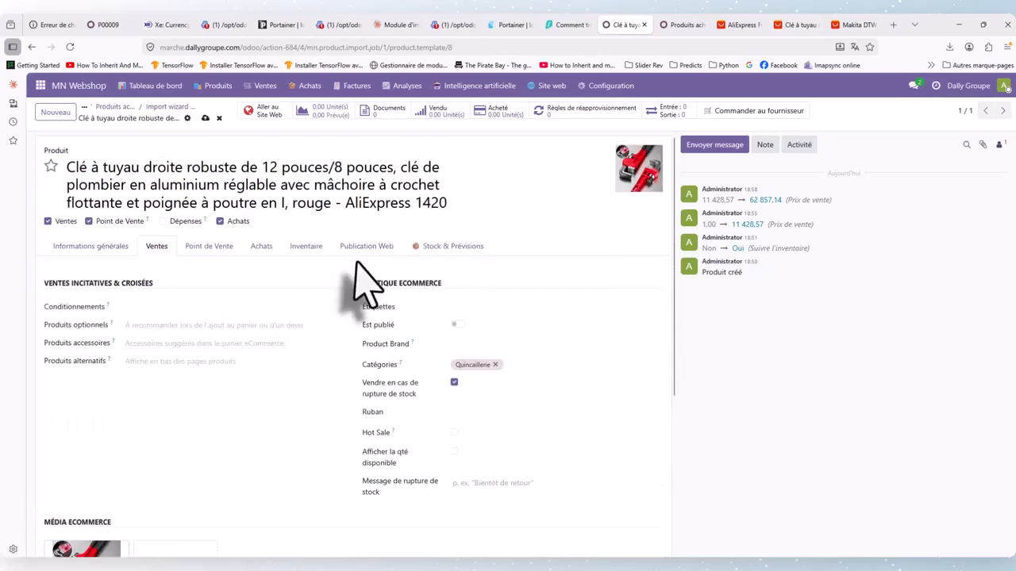
Force the product's publication on the site with "test" as the Motif de publication forcee
{"action": "left_click", "coordinate": [388, 247]}
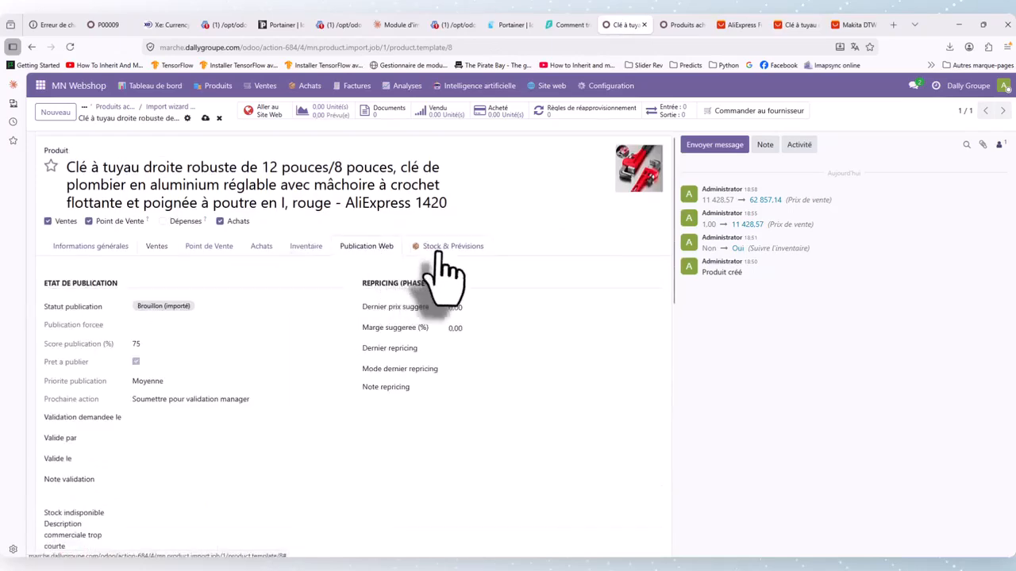
{"action": "left_click", "coordinate": [435, 247]}
{"action": "left_click", "coordinate": [367, 247]}
{"action": "scroll", "coordinate": [290, 288], "scroll_direction": "down", "scroll_amount": 10}
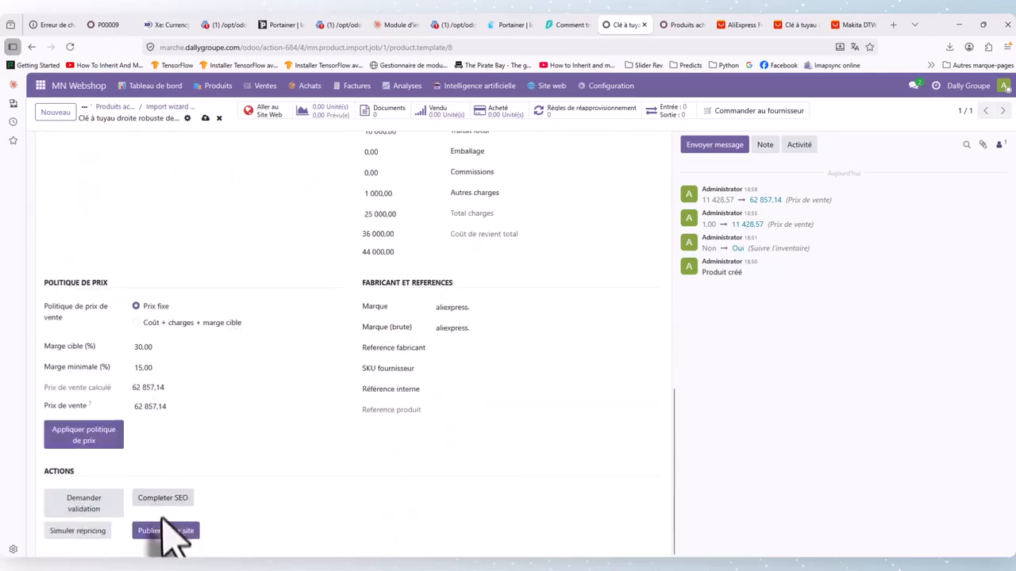
{"action": "left_click", "coordinate": [165, 531]}
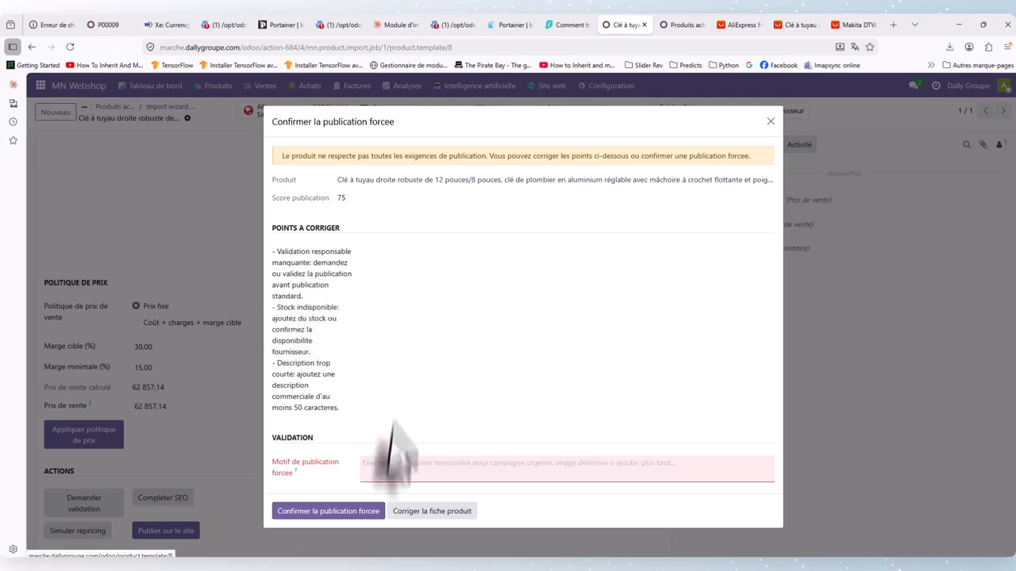
{"action": "left_click", "coordinate": [381, 468]}
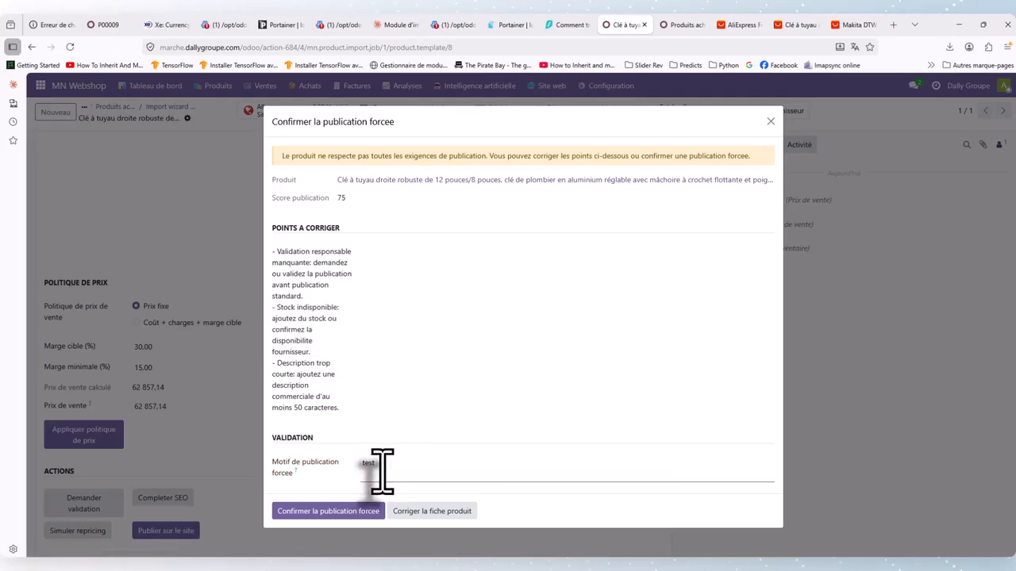
{"action": "left_click", "coordinate": [338, 517]}
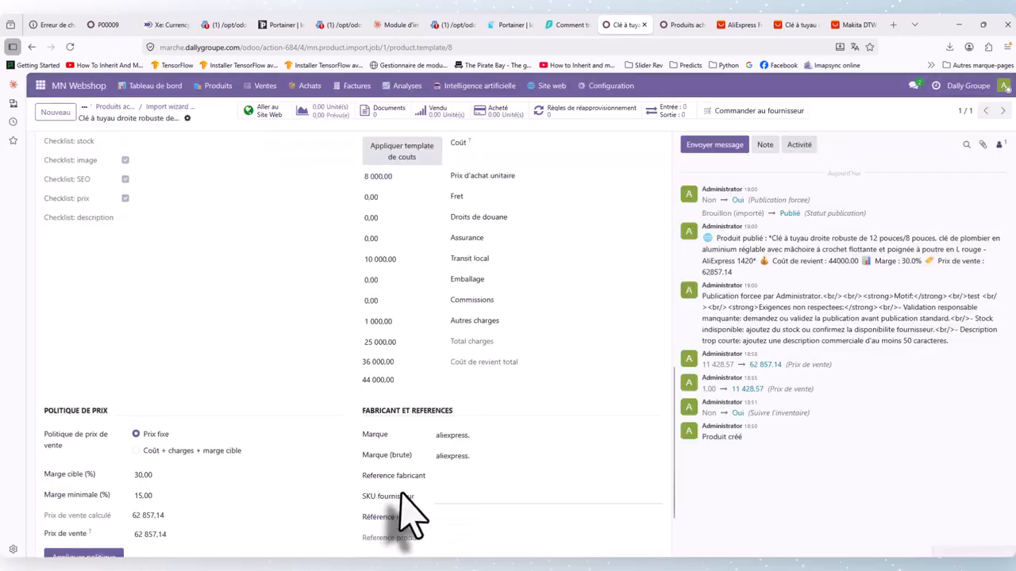
Check the product's publication status, general information and e-commerce shop settings
{"action": "scroll", "coordinate": [533, 272], "scroll_direction": "up", "scroll_amount": 5}
{"action": "scroll", "coordinate": [486, 362], "scroll_direction": "up", "scroll_amount": 10}
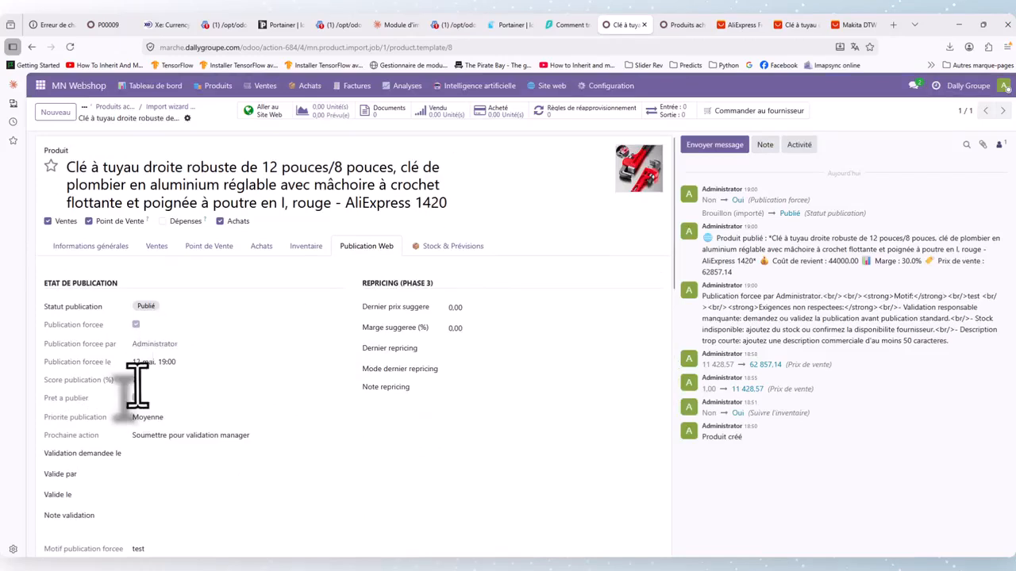
{"action": "left_click", "coordinate": [114, 246]}
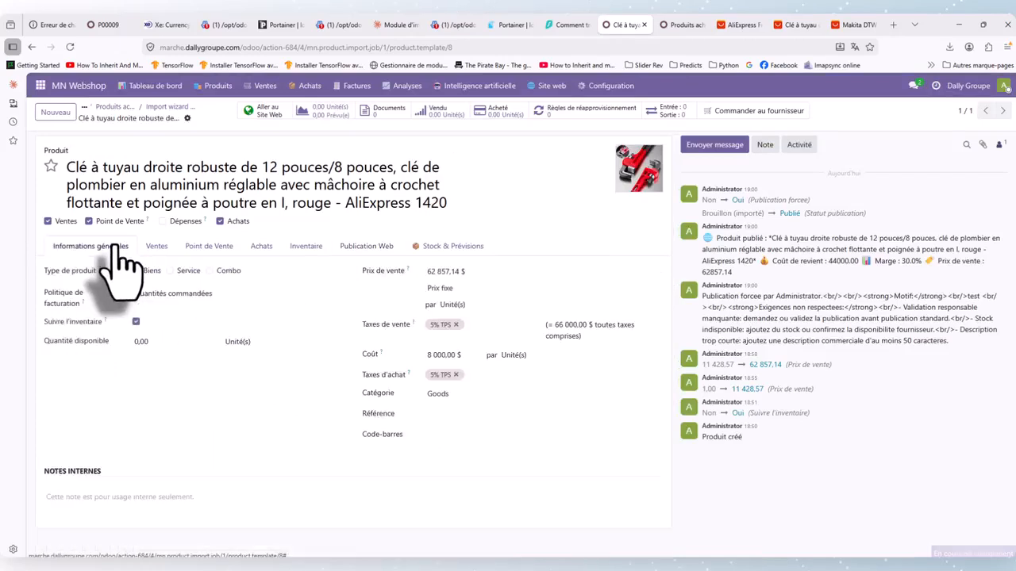
{"action": "left_click", "coordinate": [156, 247]}
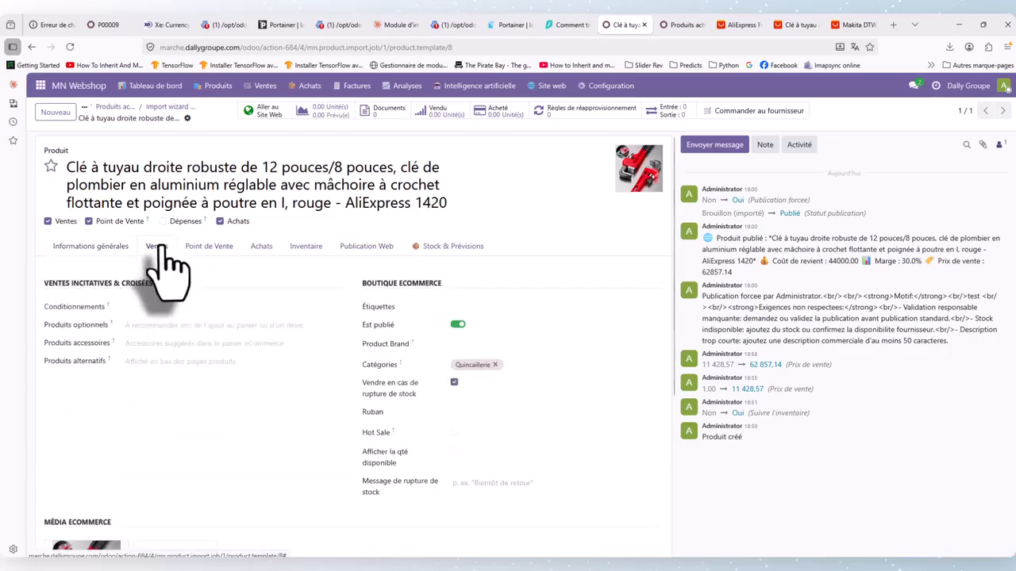
Open the published pipe wrench's page on the website and review its price, images and description
{"action": "right_click", "coordinate": [270, 117]}
{"action": "left_click", "coordinate": [262, 114]}
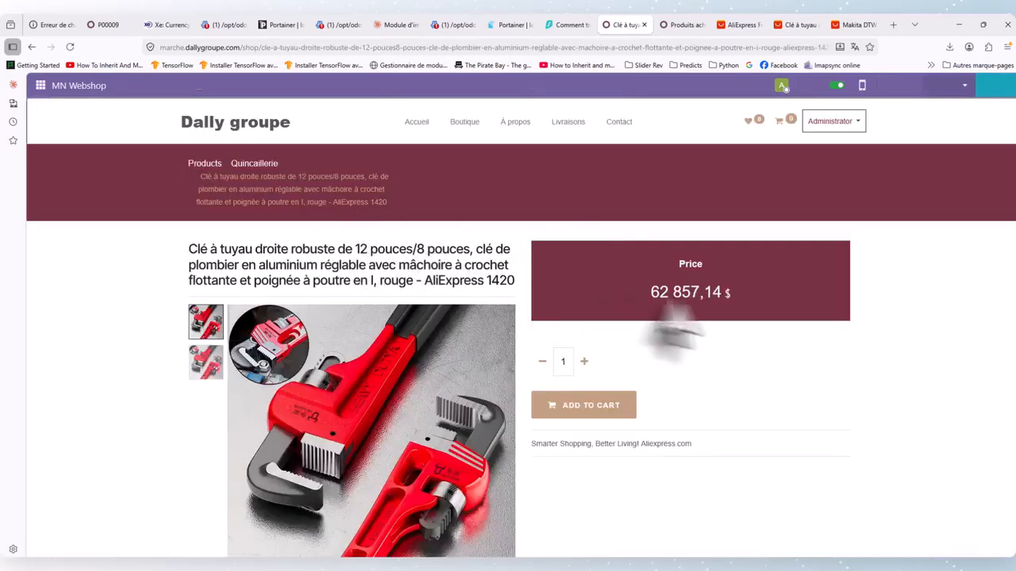
{"action": "scroll", "coordinate": [698, 329], "scroll_direction": "down", "scroll_amount": 2}
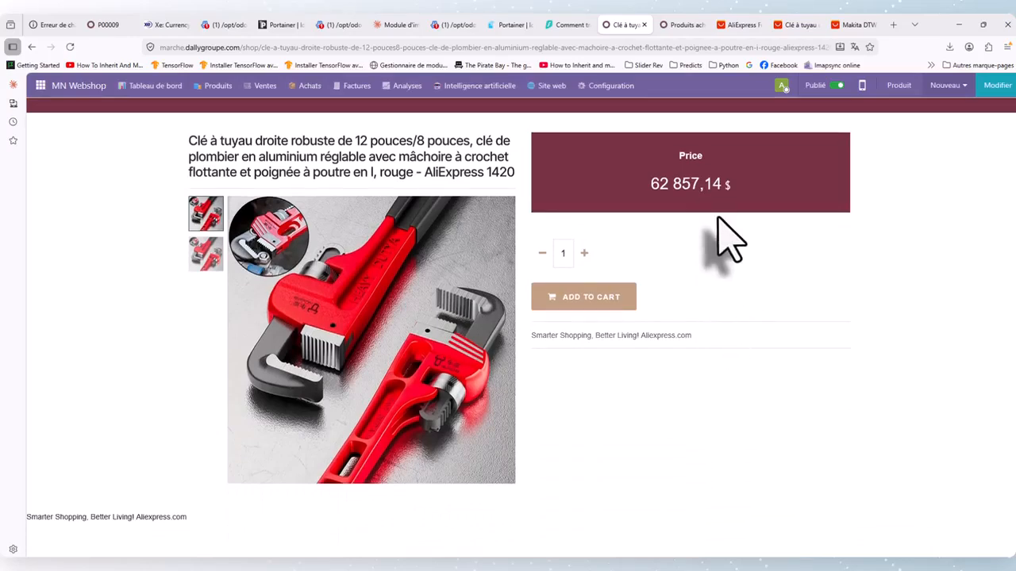
{"action": "scroll", "coordinate": [728, 238], "scroll_direction": "down", "scroll_amount": 5}
{"action": "scroll", "coordinate": [729, 238], "scroll_direction": "up", "scroll_amount": 5}
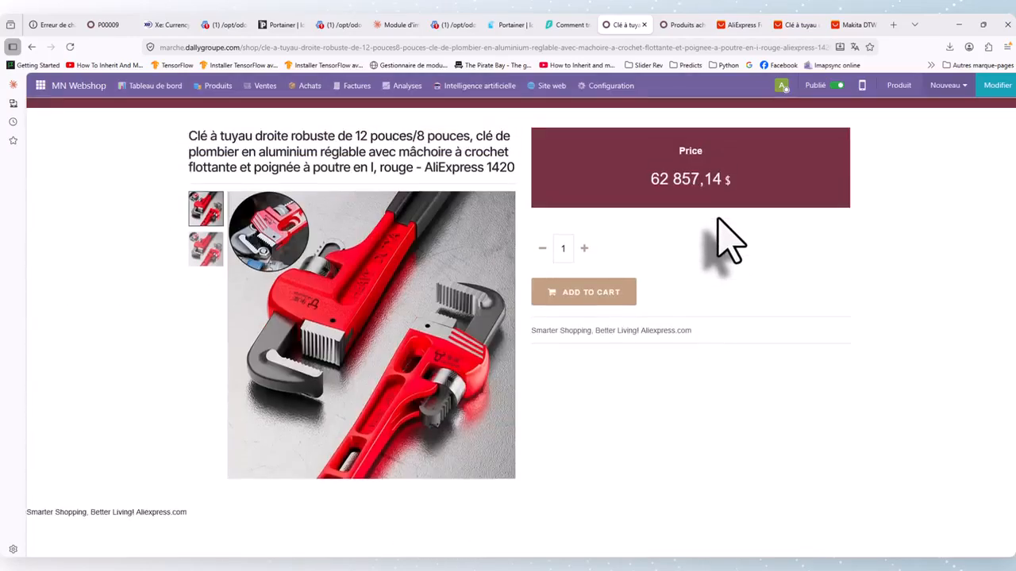
{"action": "scroll", "coordinate": [474, 301], "scroll_direction": "up", "scroll_amount": 2}
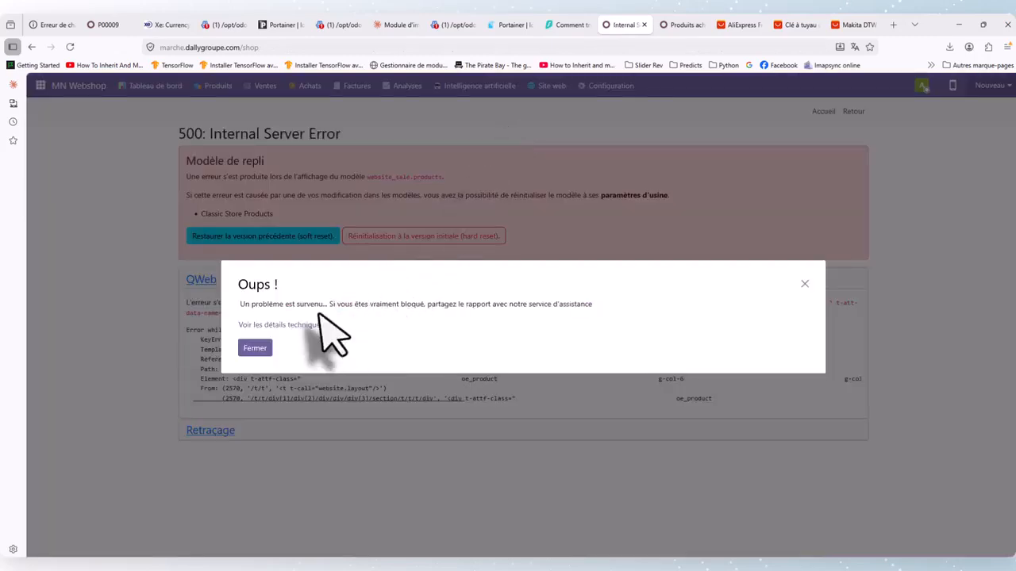
{"action": "left_click", "coordinate": [262, 47]}
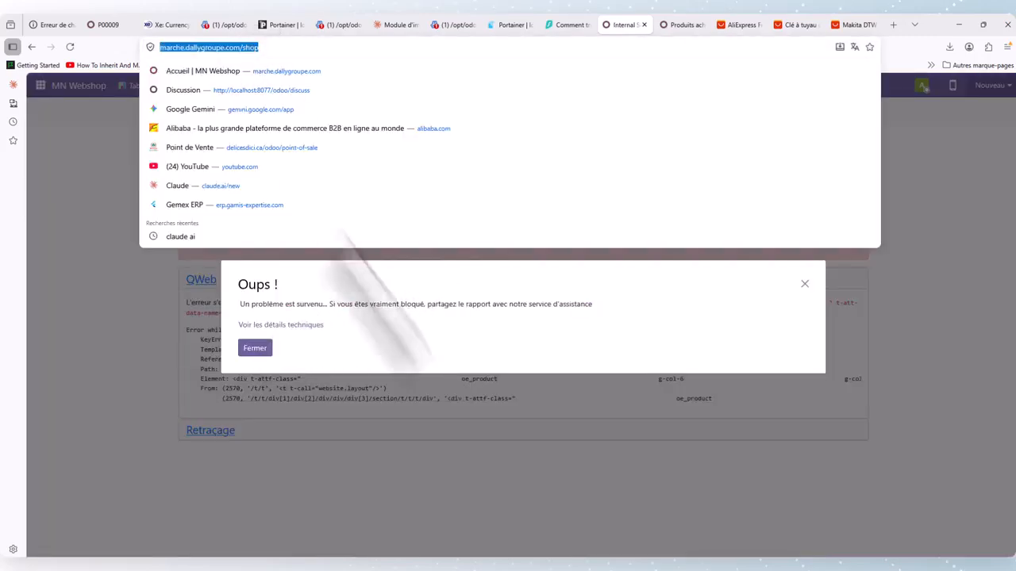
{"action": "mouse_move", "coordinate": [465, 566]}
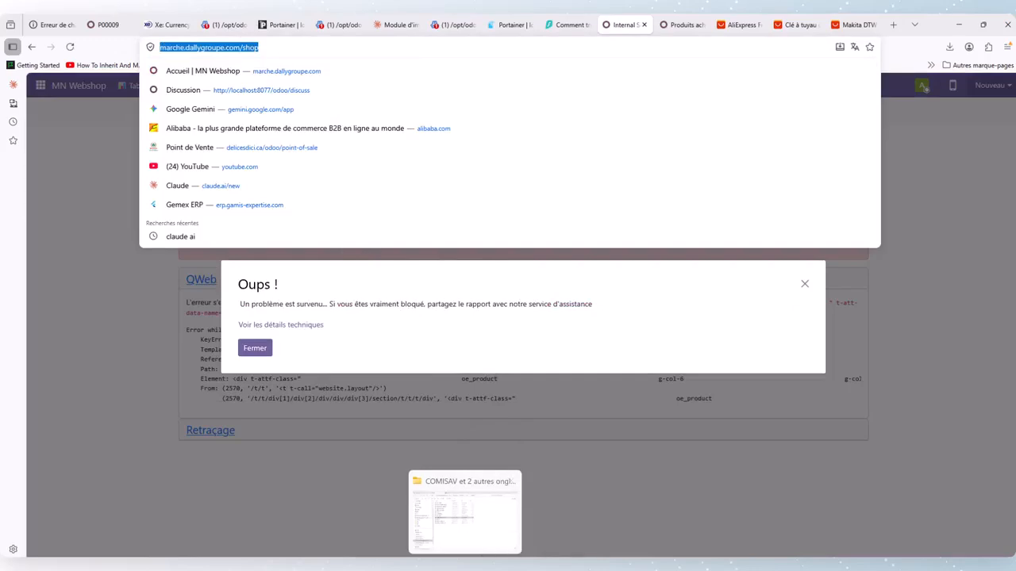
{"action": "left_click", "coordinate": [353, 554]}
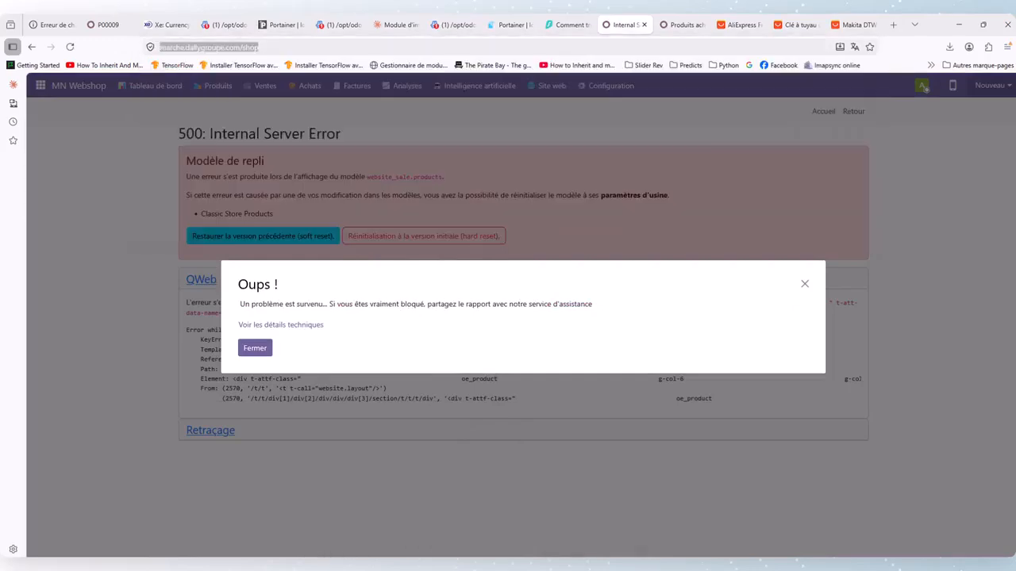
{"action": "type", "text": "chrome"}
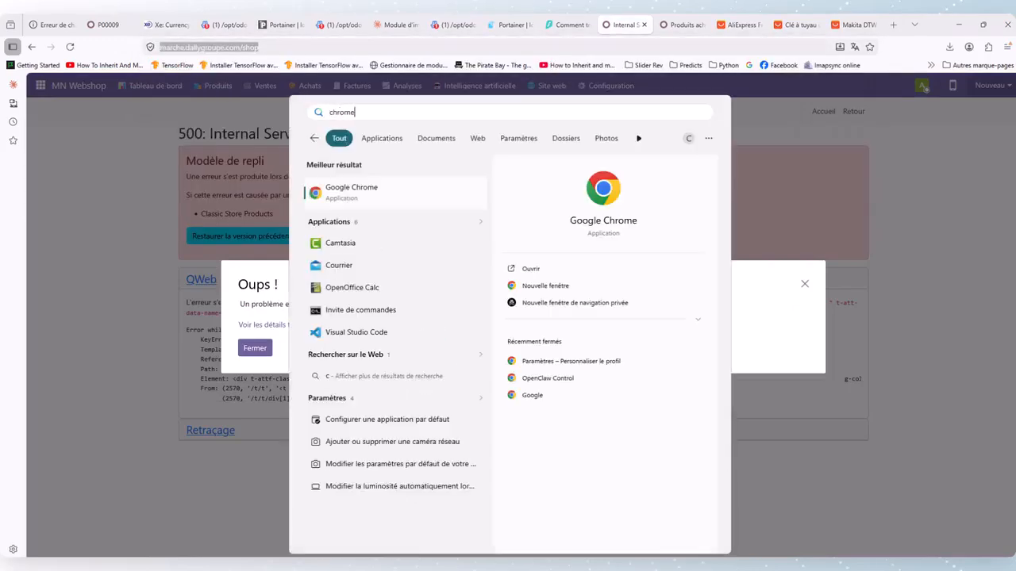
{"action": "key", "text": "Return"}
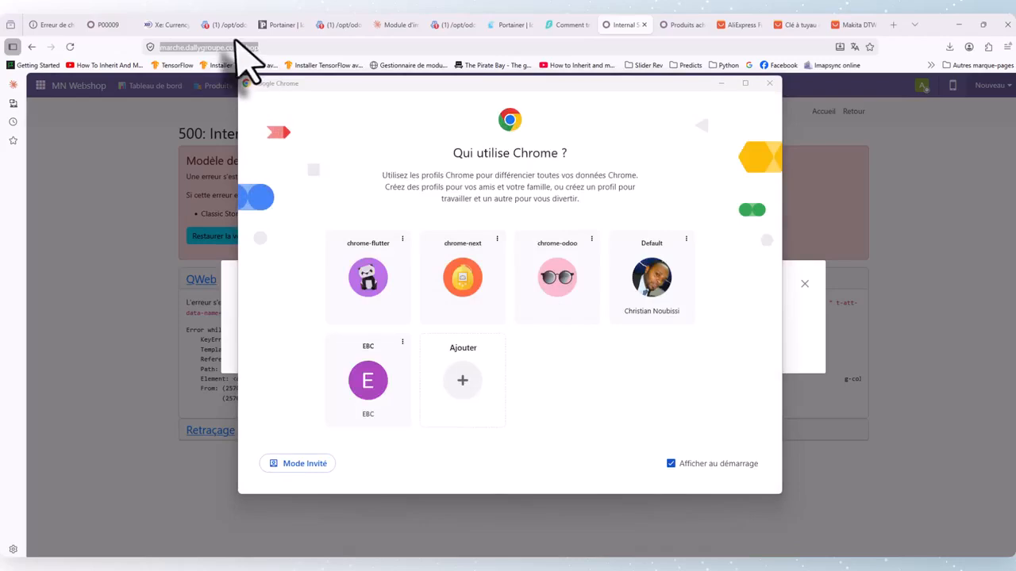
{"action": "left_click", "coordinate": [238, 63]}
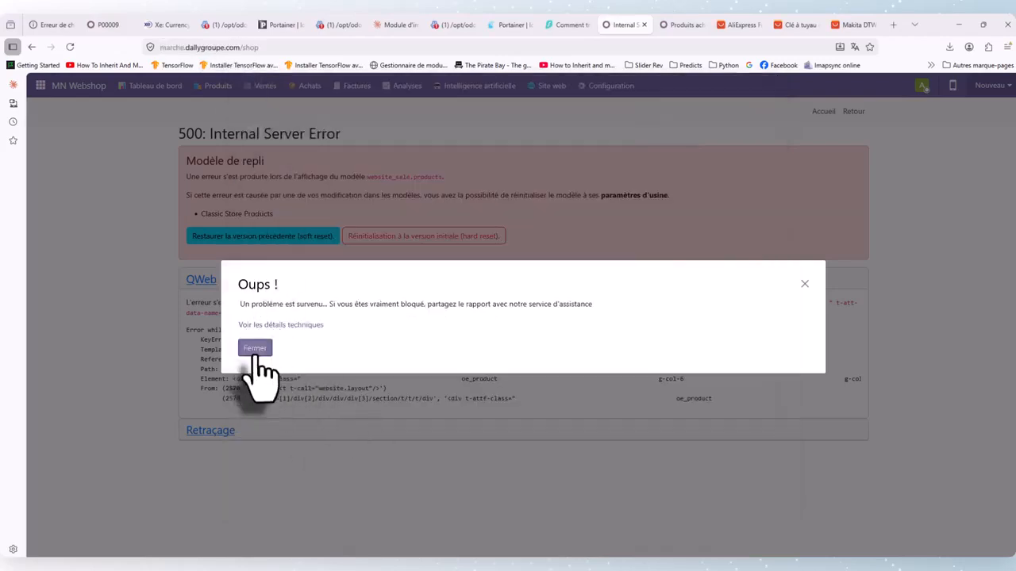
Try to import the Makita DTW300 + DGA404 combo from its AliExpress link using the Liens URL import mode
{"action": "left_click", "coordinate": [254, 349]}
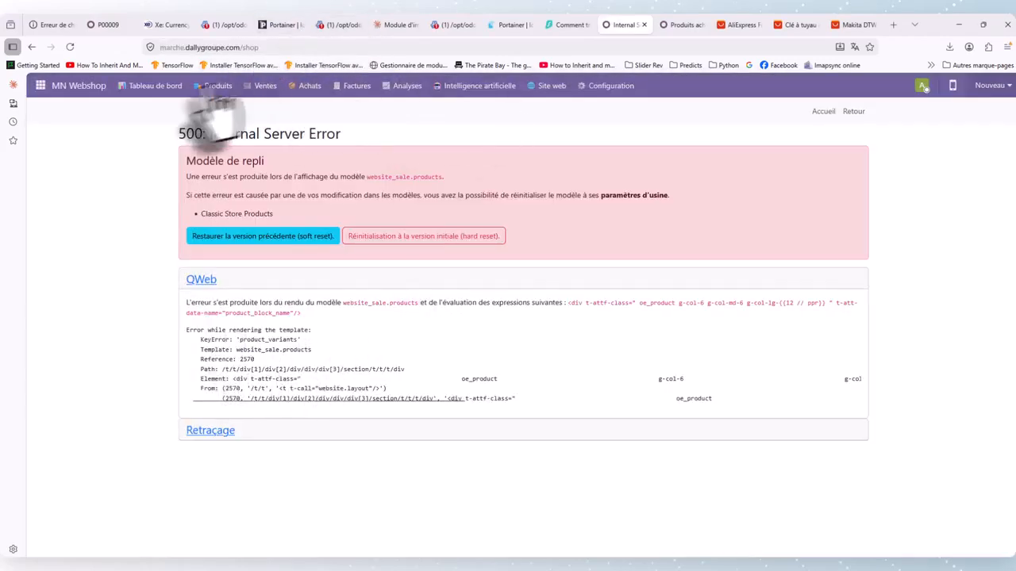
{"action": "left_click", "coordinate": [211, 90]}
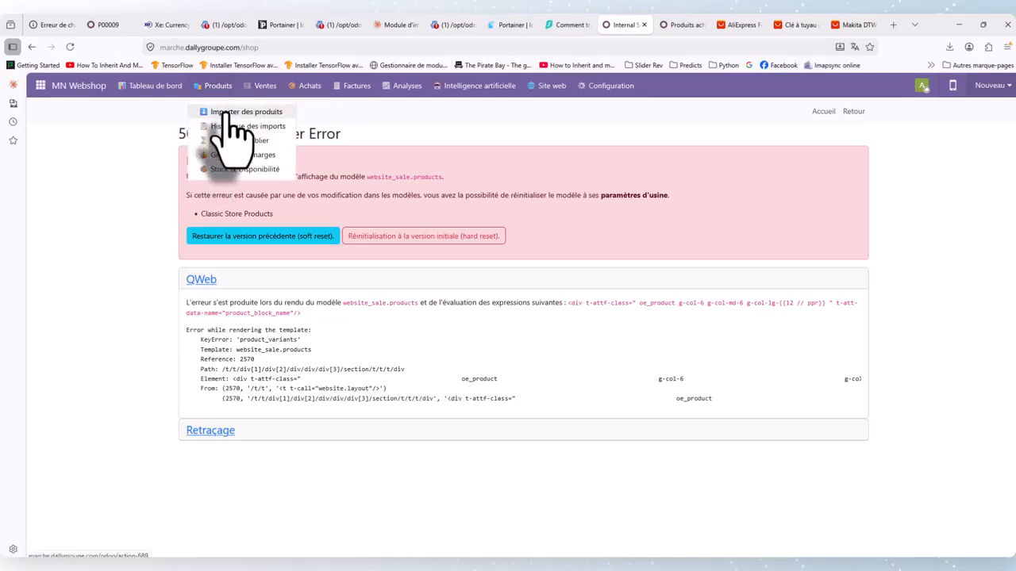
{"action": "left_click", "coordinate": [853, 25]}
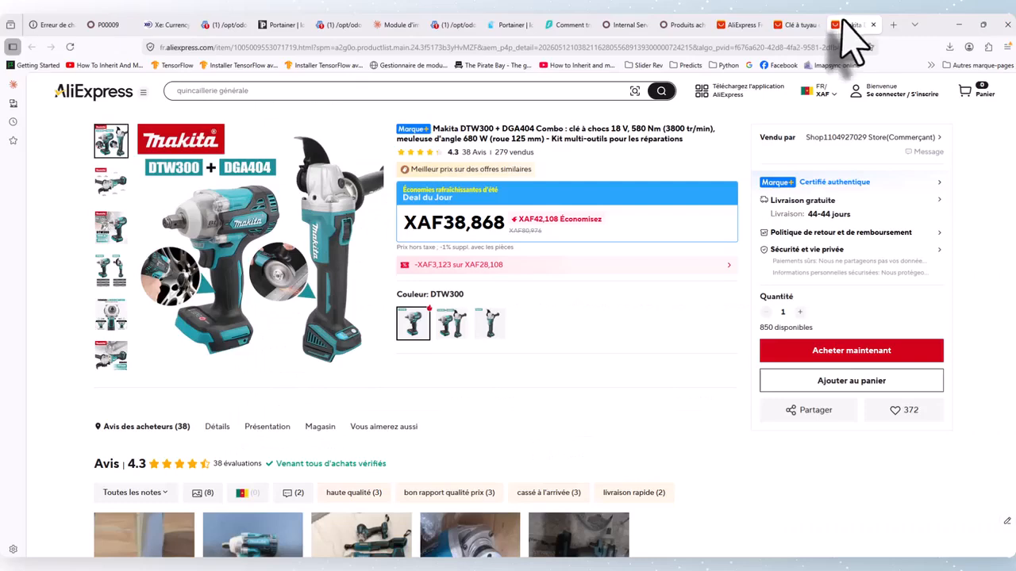
{"action": "left_click", "coordinate": [476, 46]}
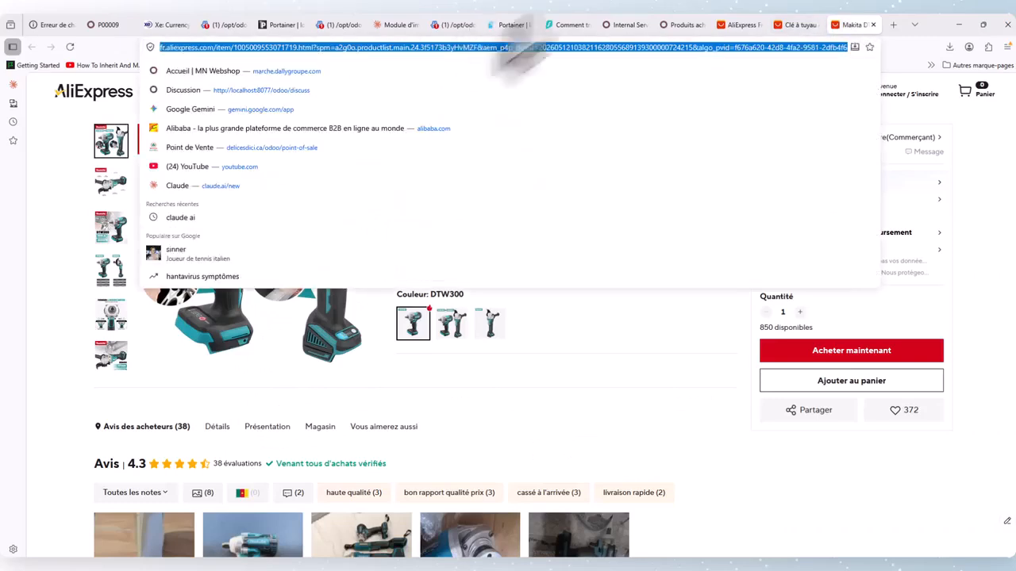
{"action": "left_click", "coordinate": [631, 24]}
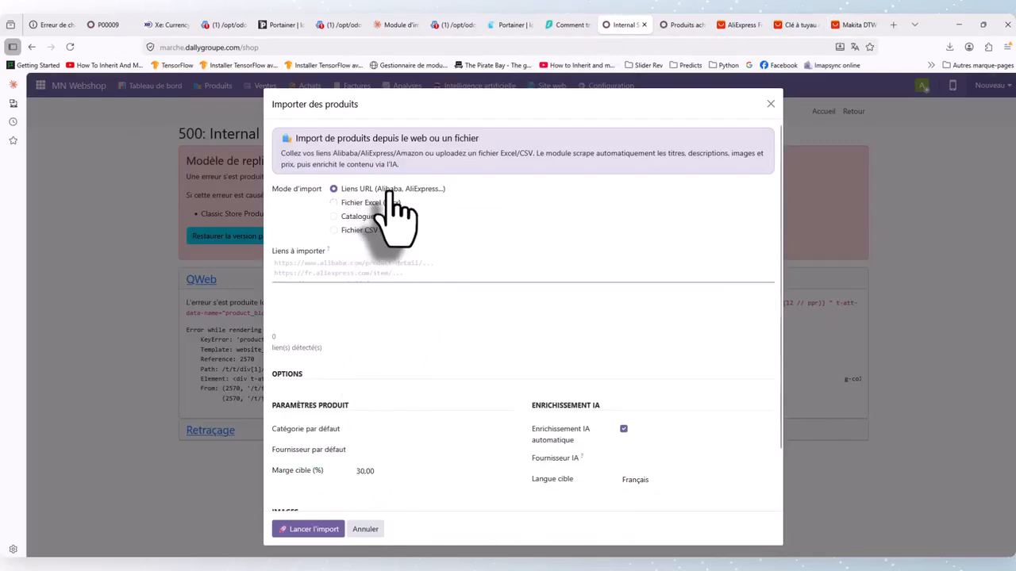
{"action": "key", "text": "ctrl+v"}
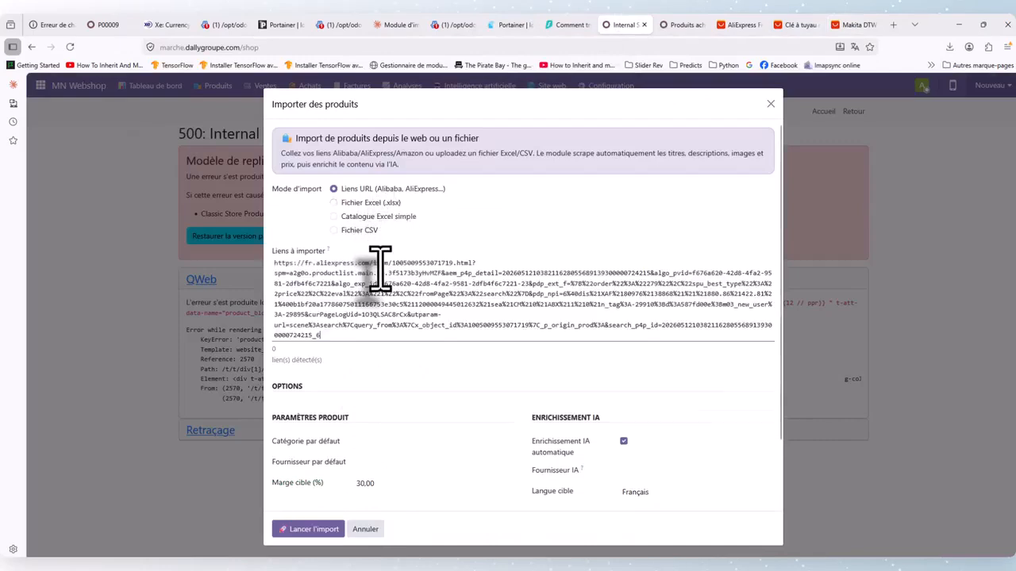
{"action": "left_click", "coordinate": [365, 530]}
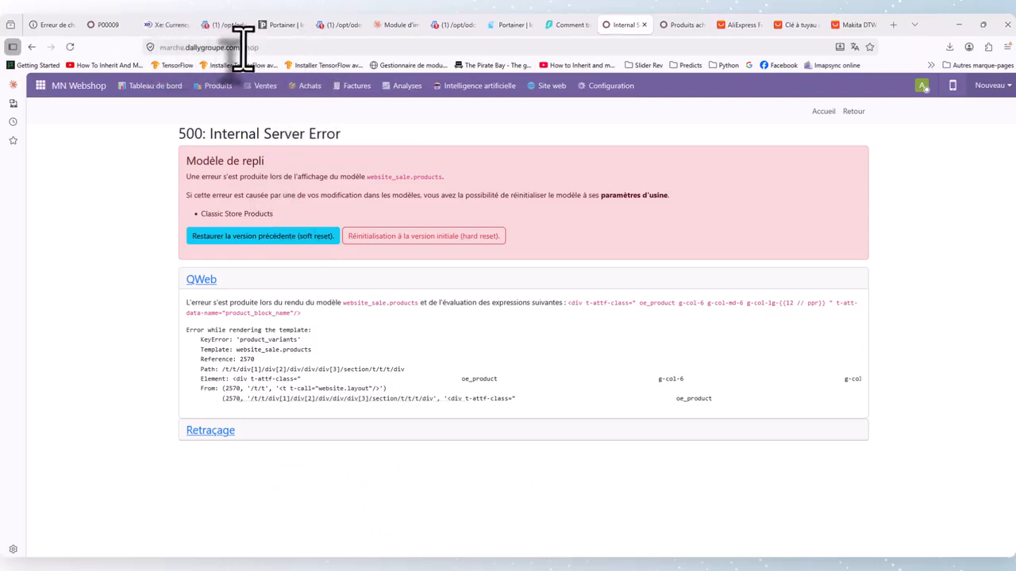
Open the website's home page at marche.dallygroupe.com
{"action": "left_click", "coordinate": [243, 48]}
{"action": "double_click", "coordinate": [334, 47]}
{"action": "key", "text": "BackSpace"}
{"action": "key", "text": "Return"}
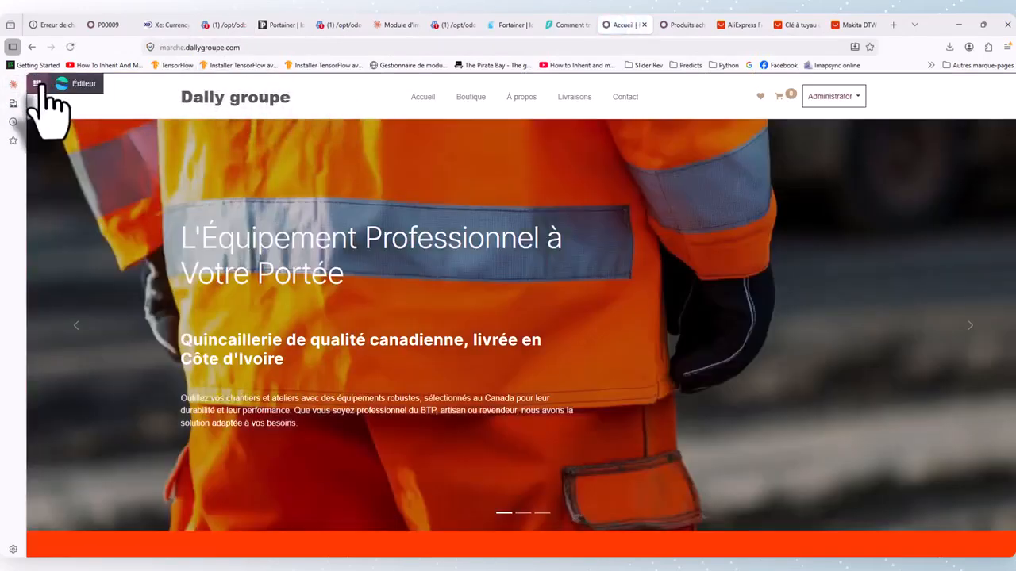
Open the product import form of MN Webshop from the website's application list
{"action": "left_click", "coordinate": [37, 85]}
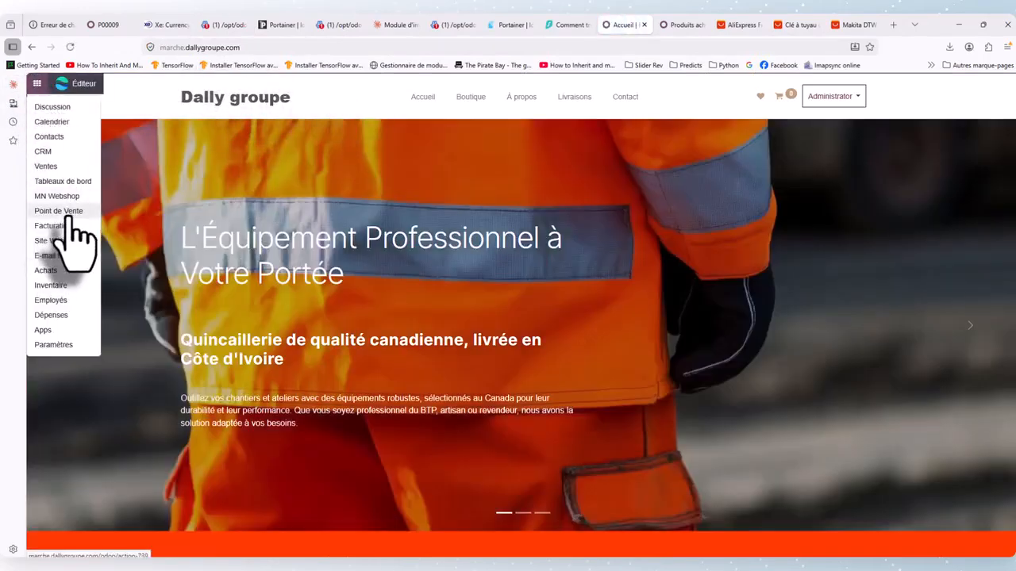
{"action": "left_click", "coordinate": [75, 196]}
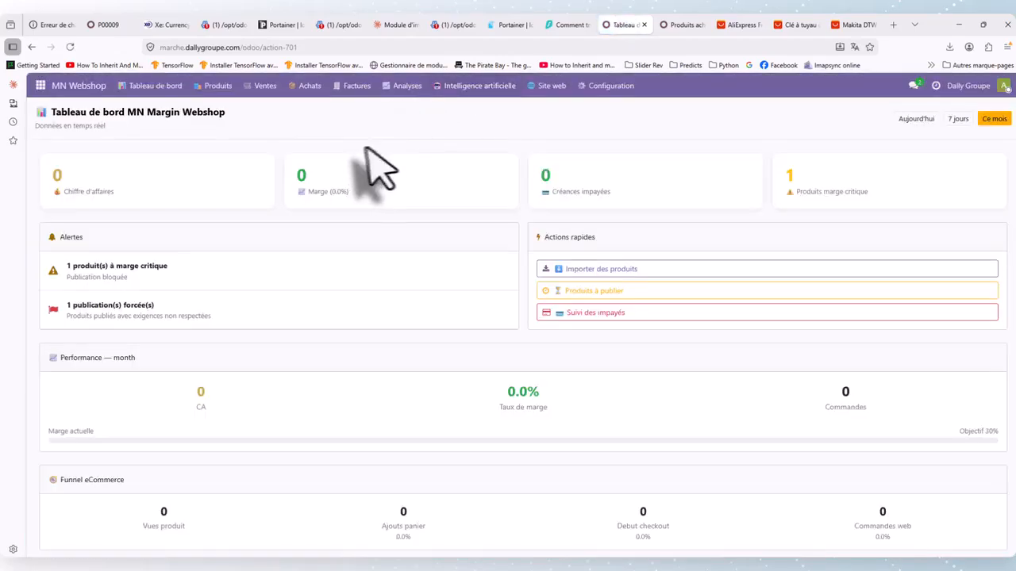
{"action": "left_click", "coordinate": [219, 86]}
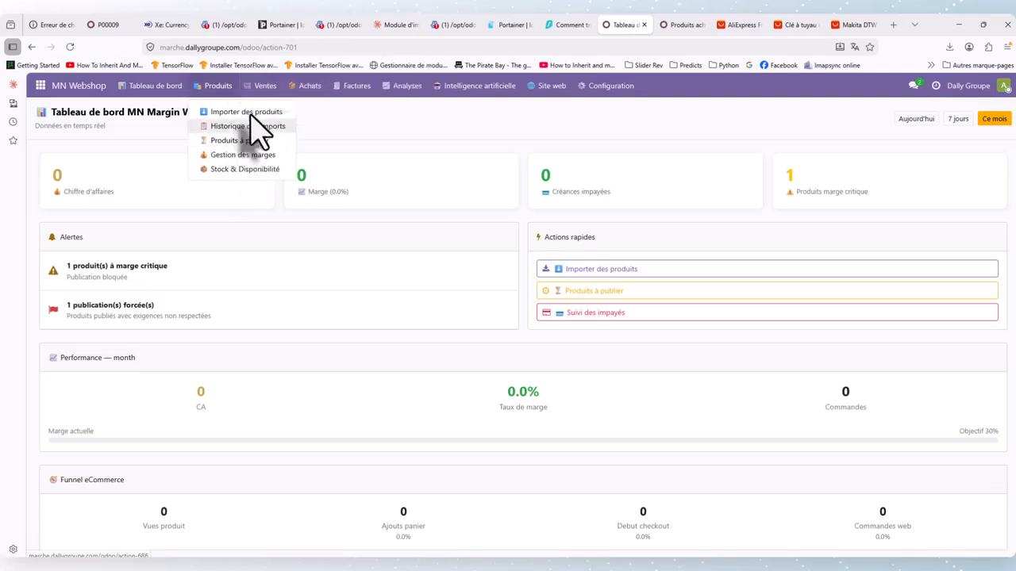
{"action": "left_click", "coordinate": [246, 112]}
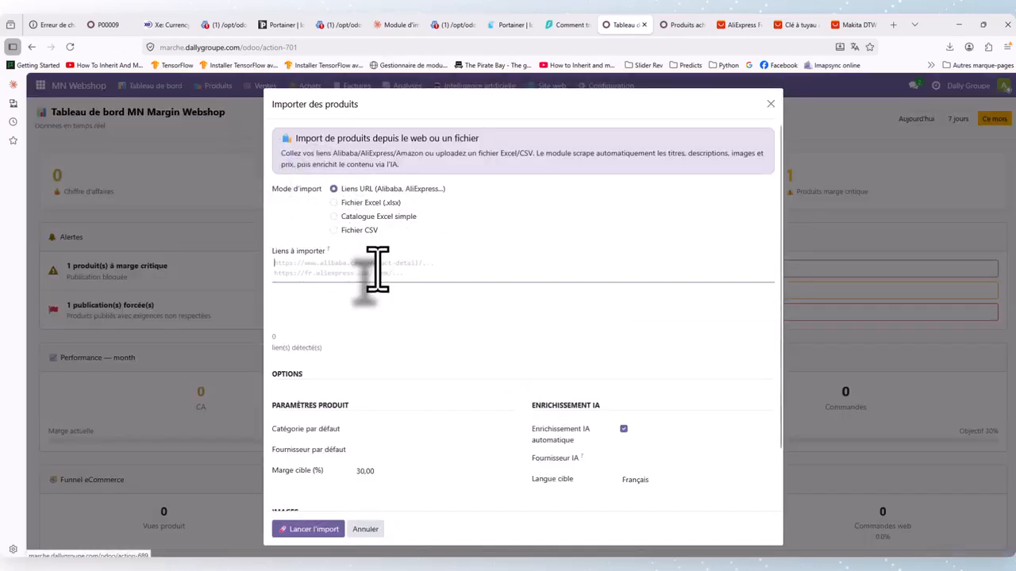
Enter the Makita combo's AliExpress link for import, with default category Goods and a target margin of 50%
{"action": "key", "text": "ctrl+v"}
{"action": "left_click", "coordinate": [384, 443]}
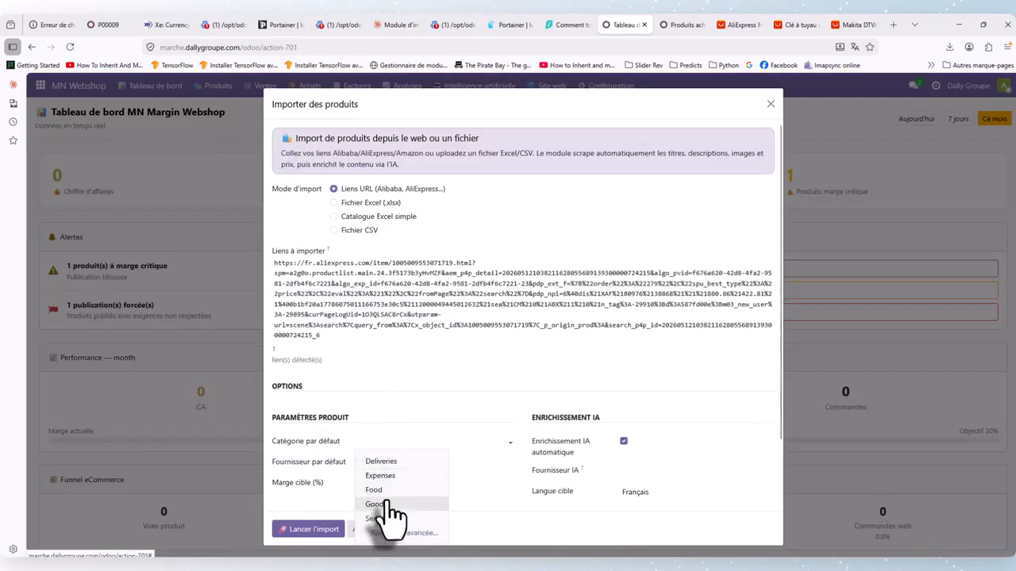
{"action": "left_click", "coordinate": [389, 505]}
{"action": "scroll", "coordinate": [540, 421], "scroll_direction": "down", "scroll_amount": 1}
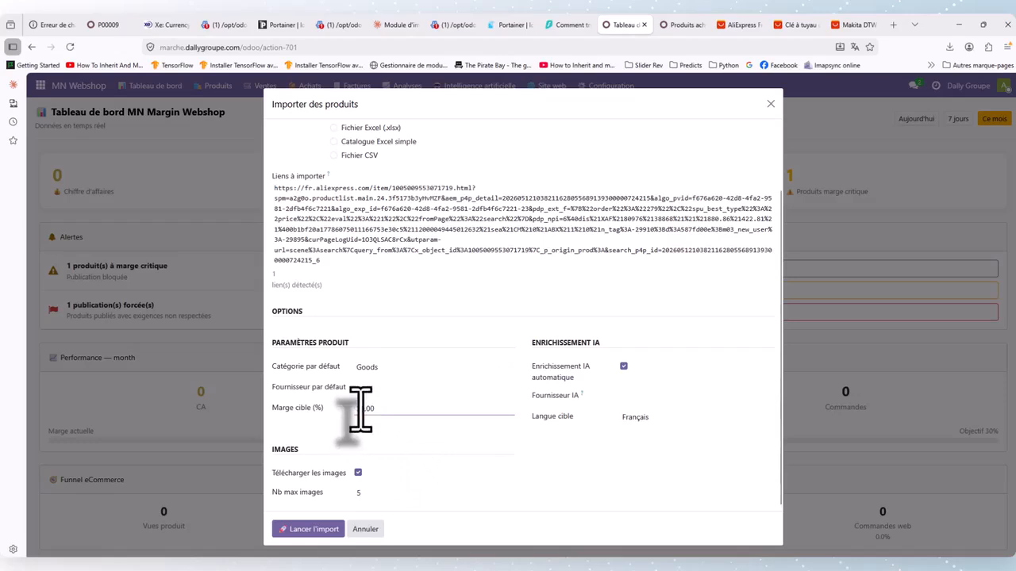
{"action": "type", "text": "5"}
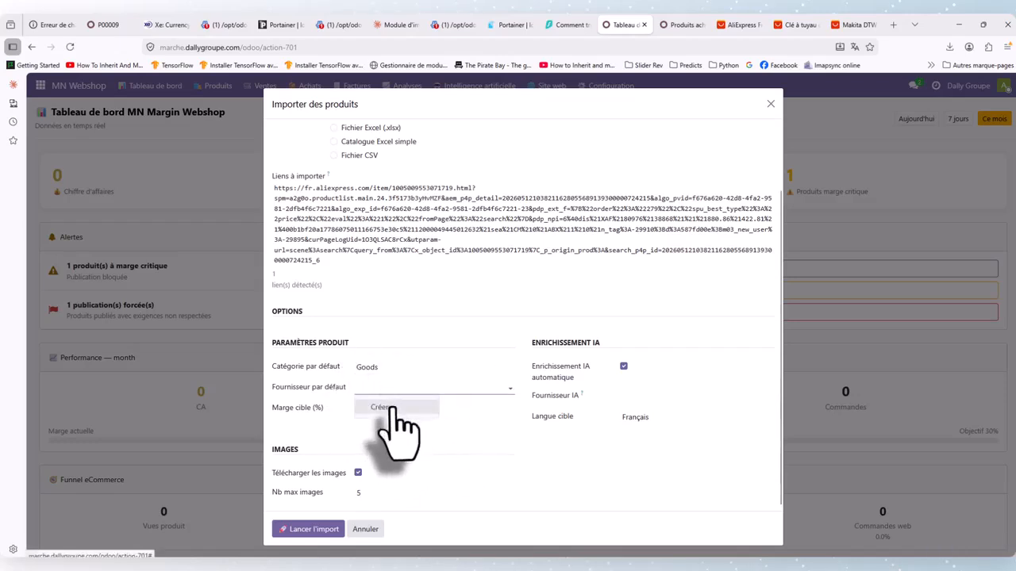
Create Fournisseur 2 as the import's default supplier and launch the import
{"action": "left_click", "coordinate": [382, 408]}
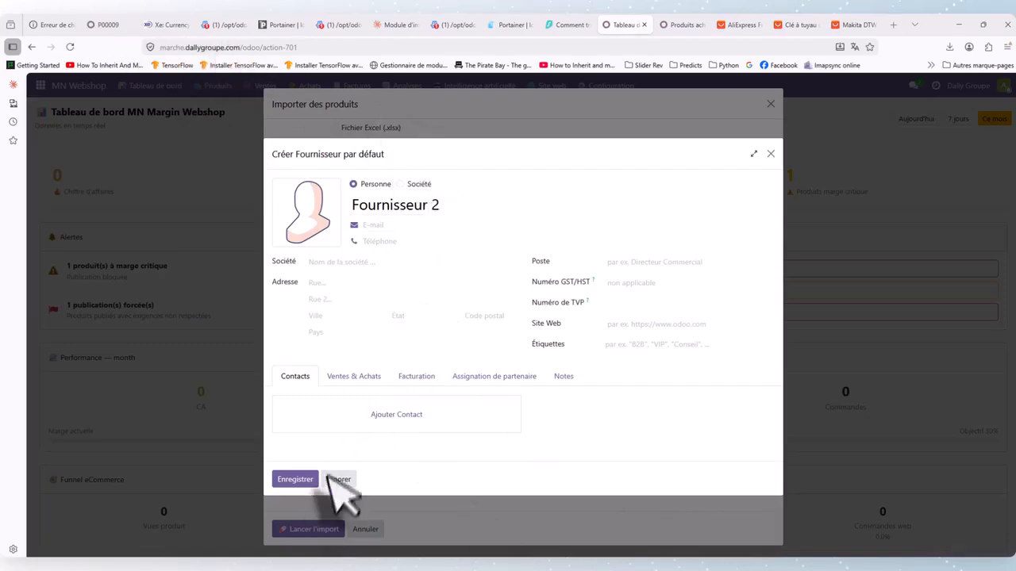
{"action": "left_click", "coordinate": [294, 479]}
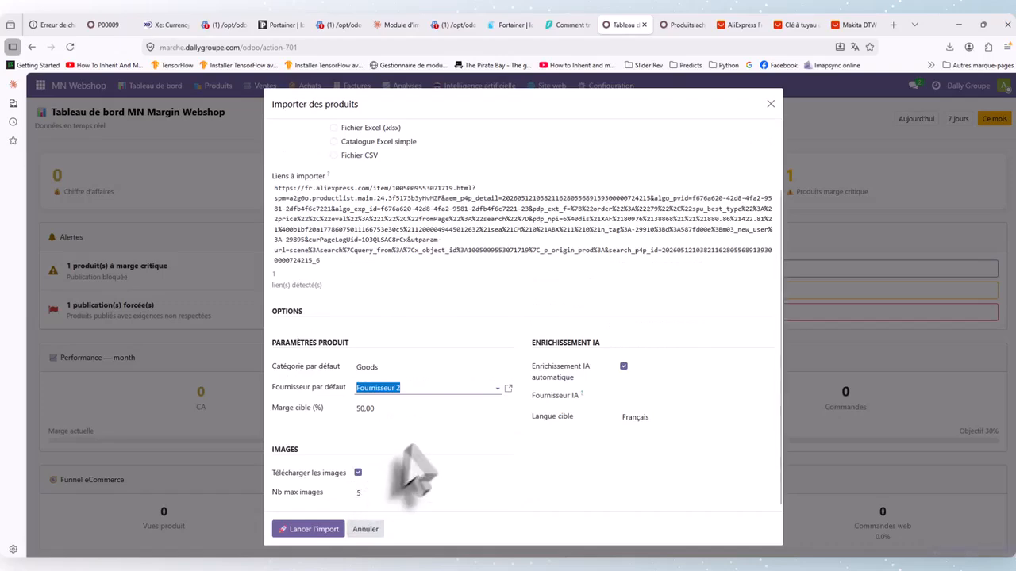
{"action": "left_click", "coordinate": [317, 530]}
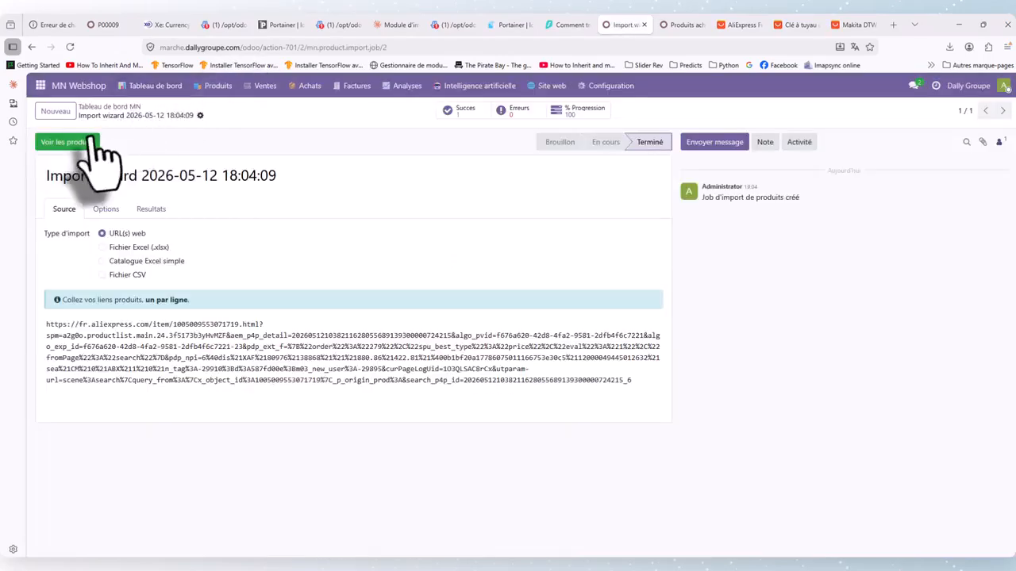
Open the imported Makita product and enable it for Point de Vente with inventory tracking
{"action": "left_click", "coordinate": [72, 143]}
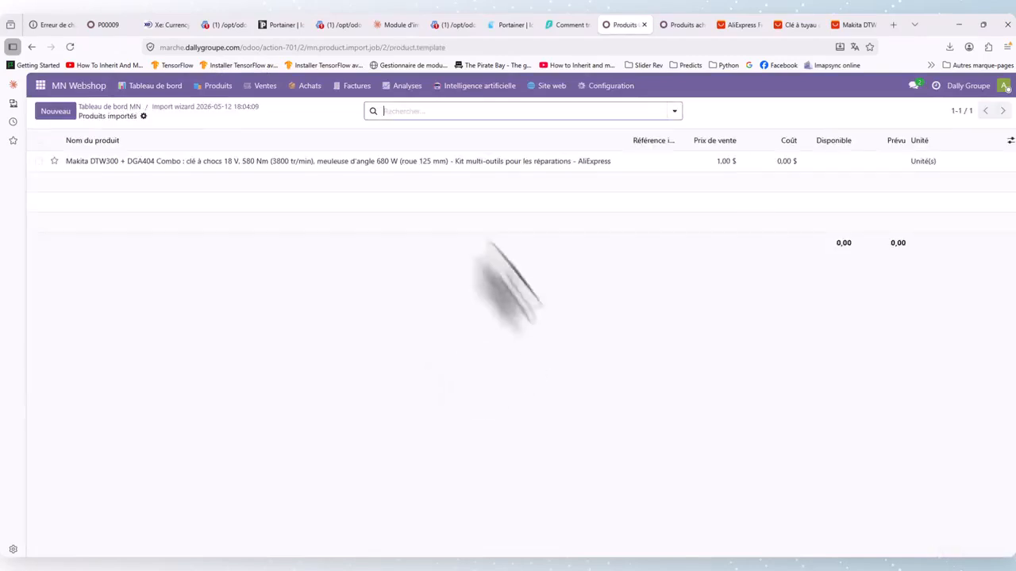
{"action": "left_click", "coordinate": [315, 164]}
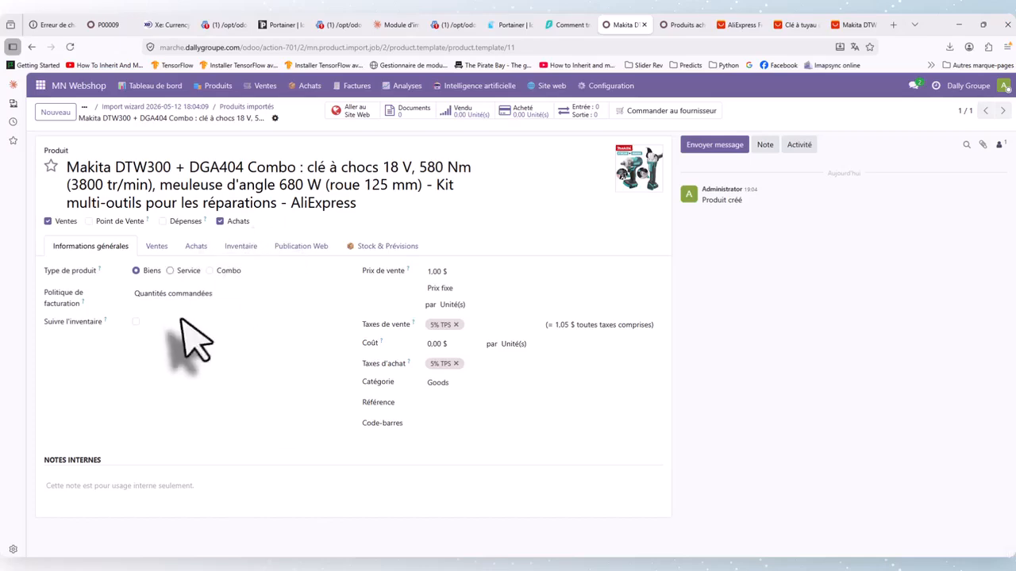
{"action": "left_click", "coordinate": [109, 224]}
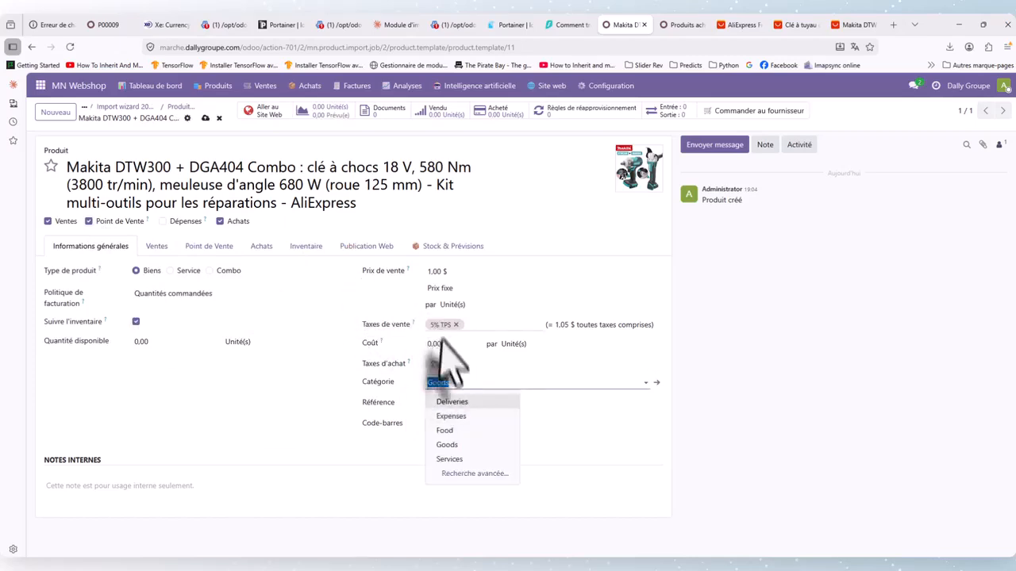
{"action": "left_click", "coordinate": [141, 345]}
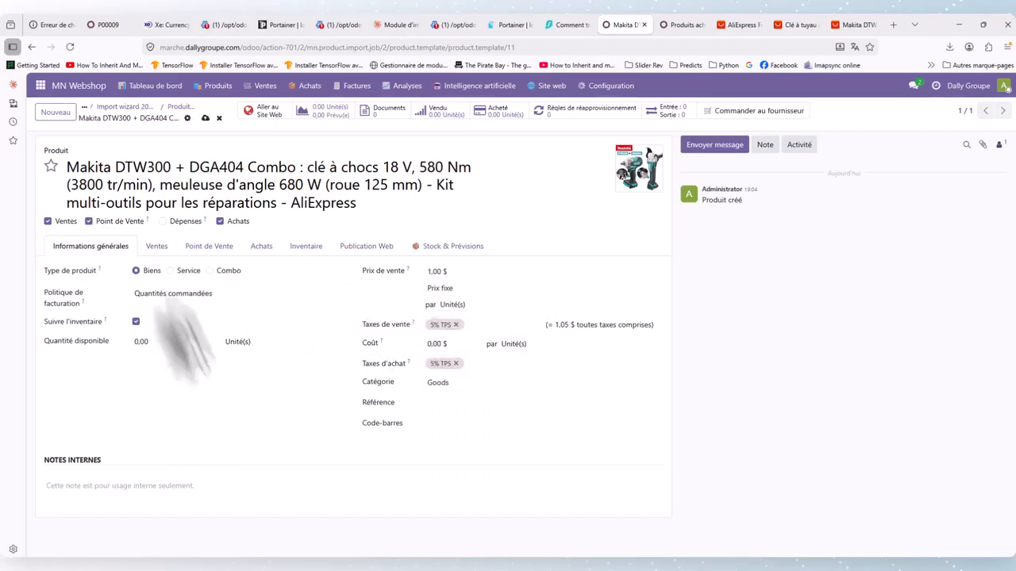
Assign the e-commerce categories Quincaillerie and Plomberie to the Makita product
{"action": "left_click", "coordinate": [156, 247]}
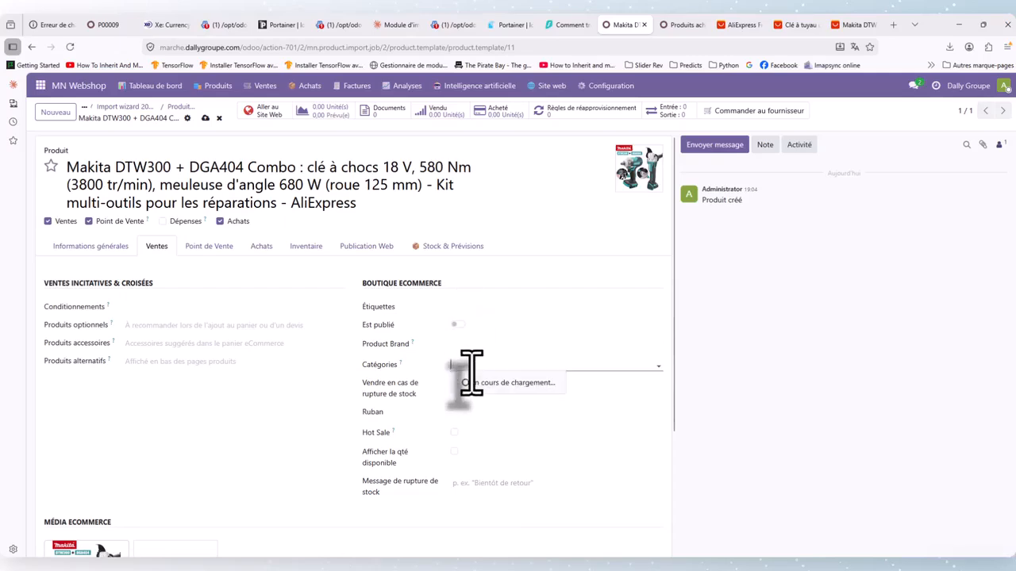
{"action": "left_click", "coordinate": [499, 441]}
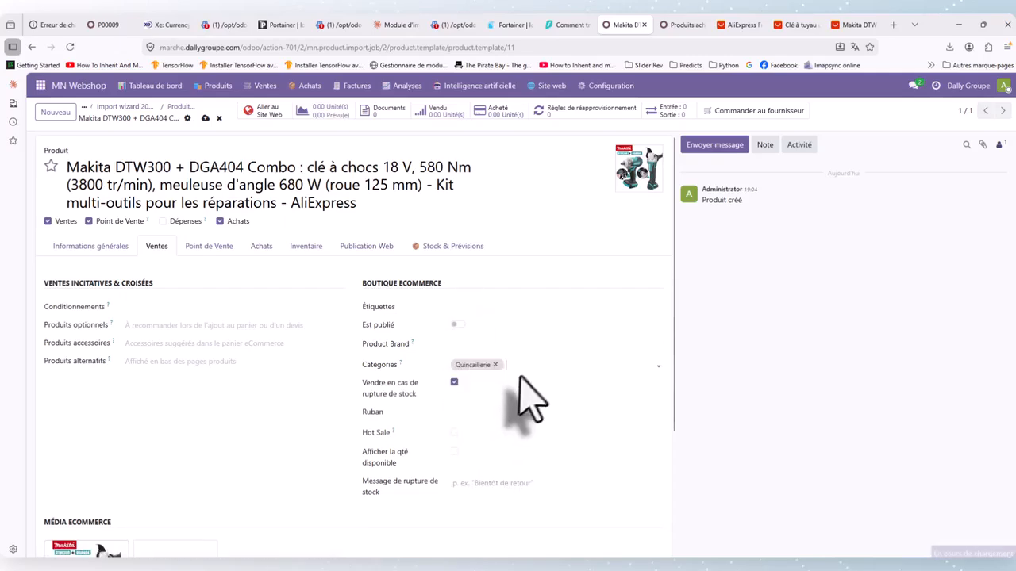
{"action": "left_click", "coordinate": [537, 364]}
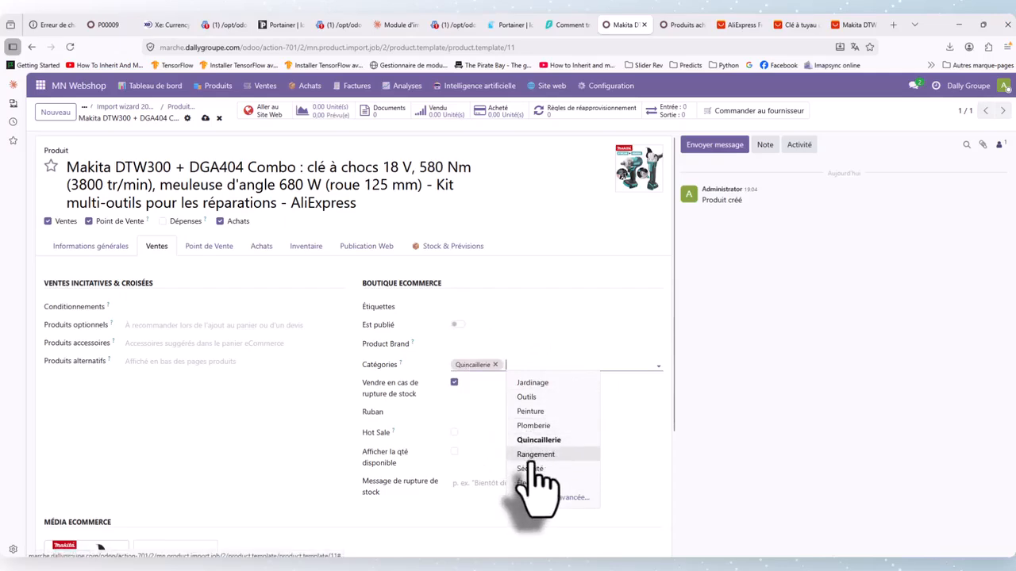
{"action": "left_click", "coordinate": [535, 427]}
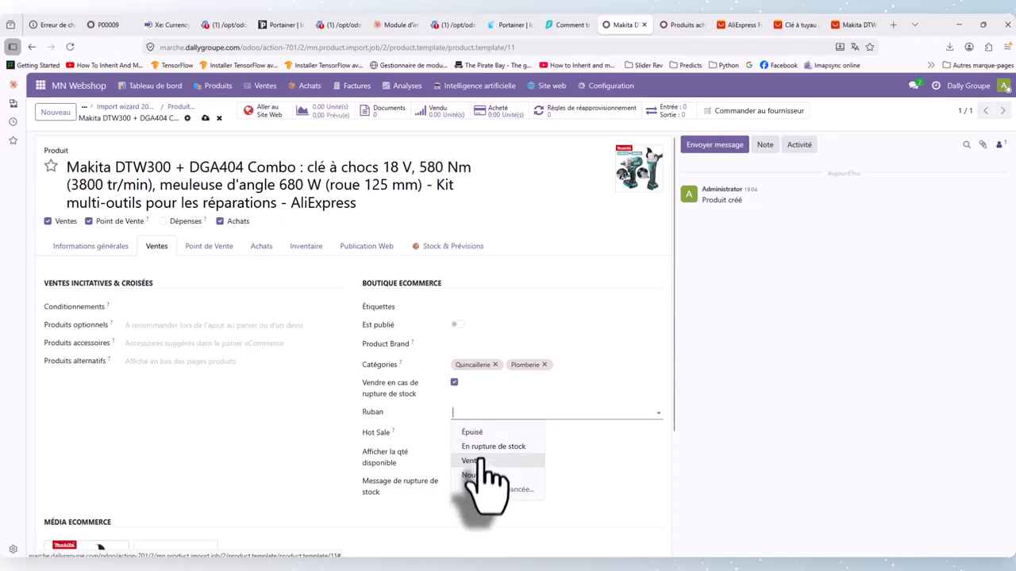
Set the product's shop ribbon to "Nouveau !" and enable Hot Sale
{"action": "left_click", "coordinate": [479, 474]}
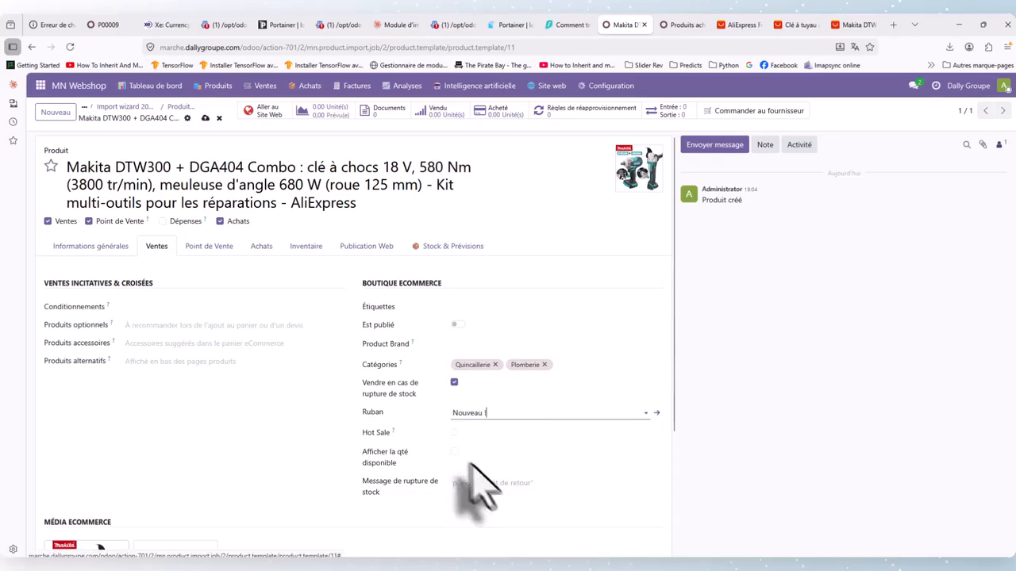
{"action": "scroll", "coordinate": [408, 351], "scroll_direction": "down", "scroll_amount": 2}
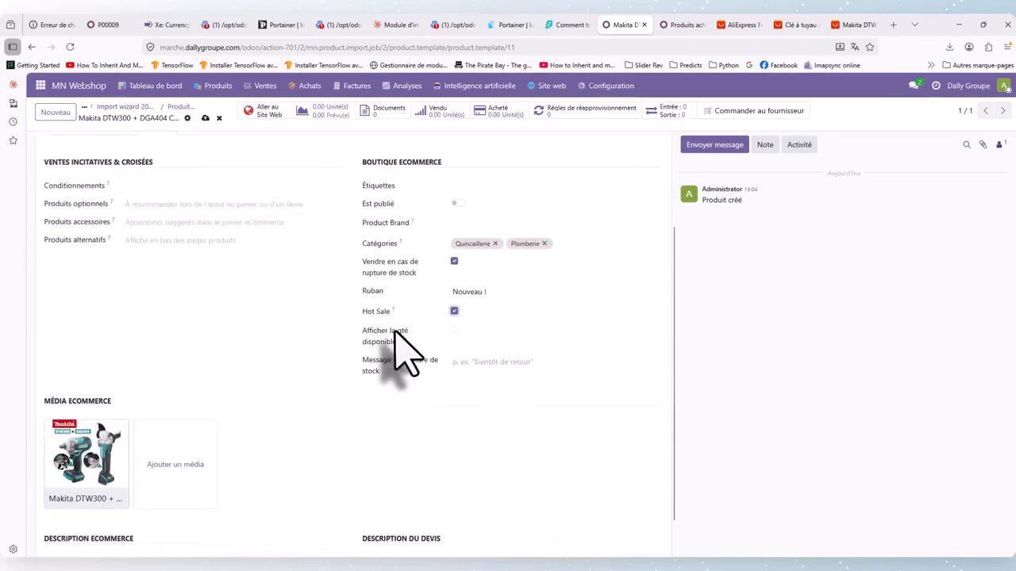
{"action": "scroll", "coordinate": [367, 385], "scroll_direction": "up", "scroll_amount": 2}
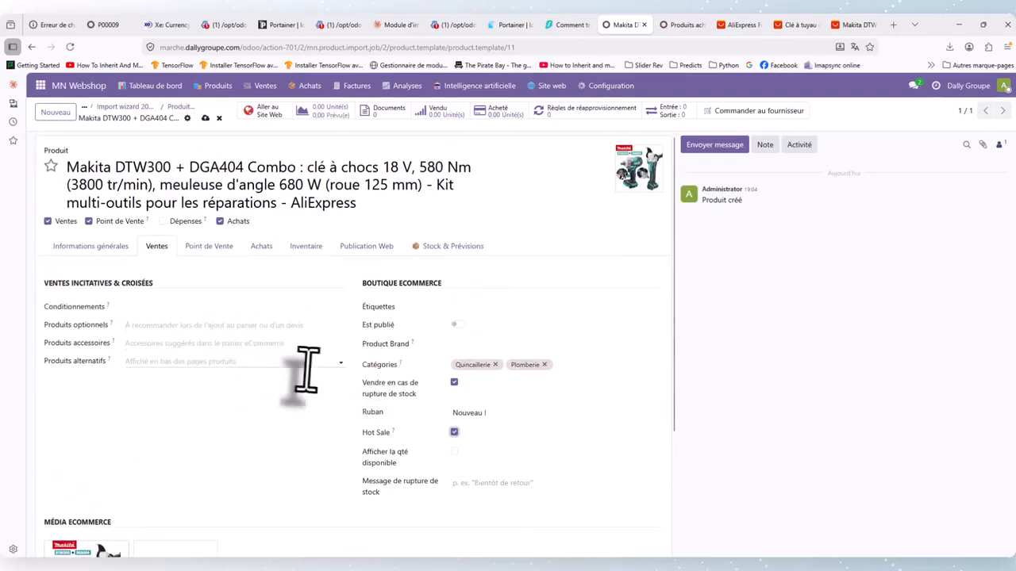
Copy the product title, without the AliExpress suffix, into the e-commerce description
{"action": "scroll", "coordinate": [306, 377], "scroll_direction": "down", "scroll_amount": 3}
{"action": "scroll", "coordinate": [312, 386], "scroll_direction": "up", "scroll_amount": 2}
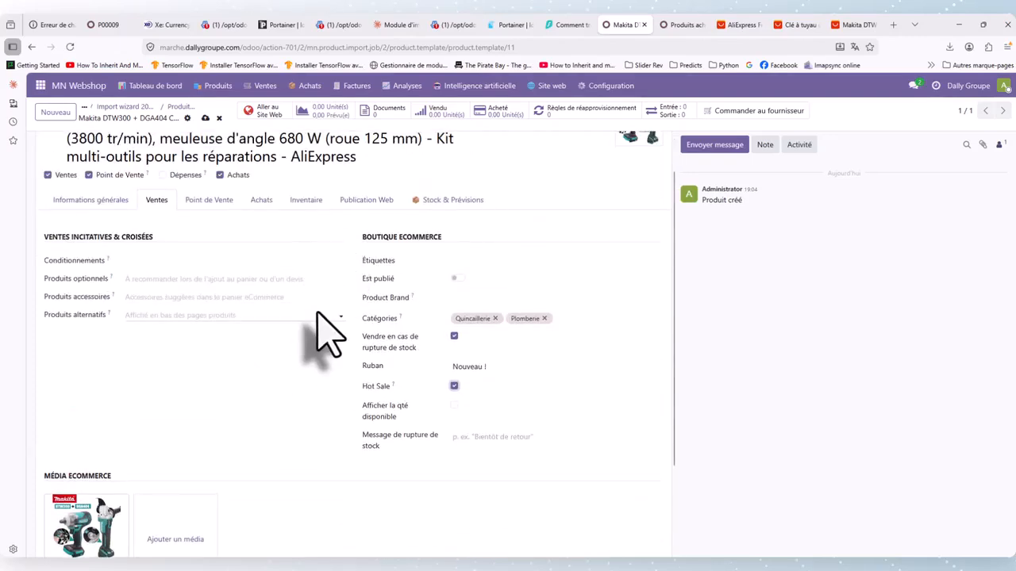
{"action": "scroll", "coordinate": [328, 333], "scroll_direction": "down", "scroll_amount": 2}
{"action": "scroll", "coordinate": [312, 278], "scroll_direction": "up", "scroll_amount": 2}
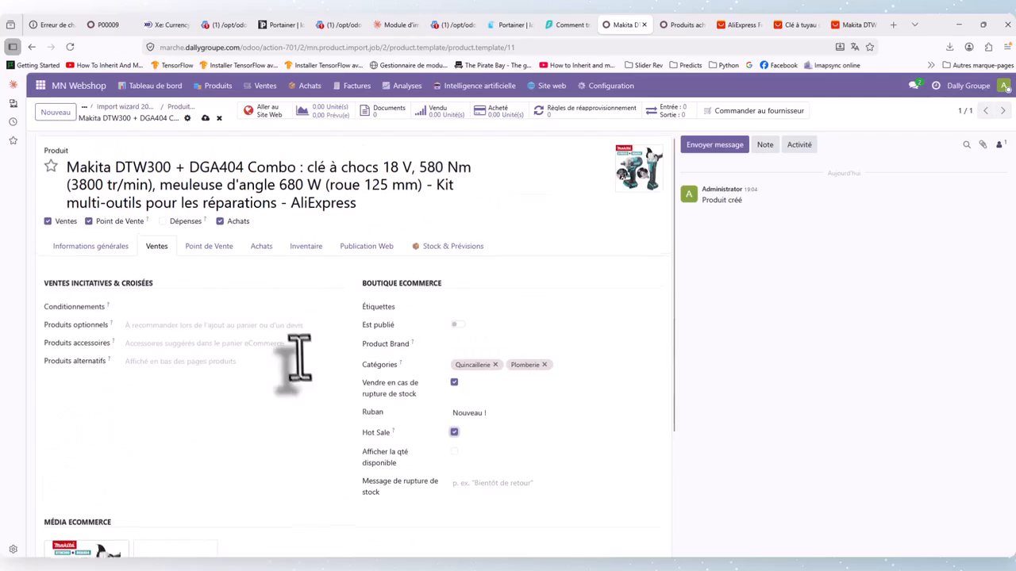
{"action": "scroll", "coordinate": [294, 358], "scroll_direction": "down", "scroll_amount": 2}
{"action": "scroll", "coordinate": [247, 150], "scroll_direction": "up", "scroll_amount": 3}
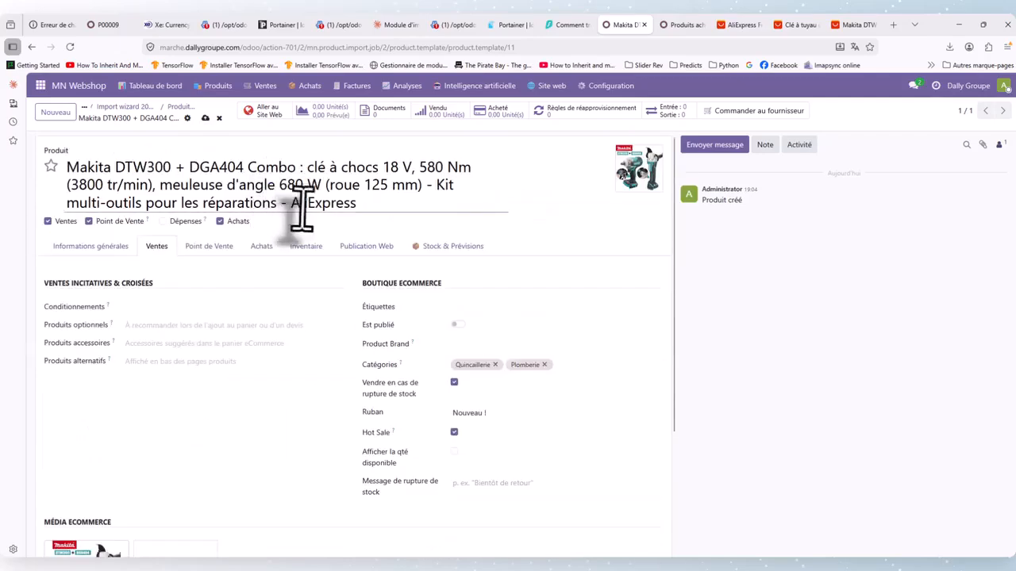
{"action": "left_click", "coordinate": [359, 203]}
{"action": "left_click_drag", "start_coordinate": [358, 204], "coordinate": [172, 167]}
{"action": "left_click_drag", "start_coordinate": [277, 204], "coordinate": [56, 171]}
{"action": "key", "text": "ctrl+c"}
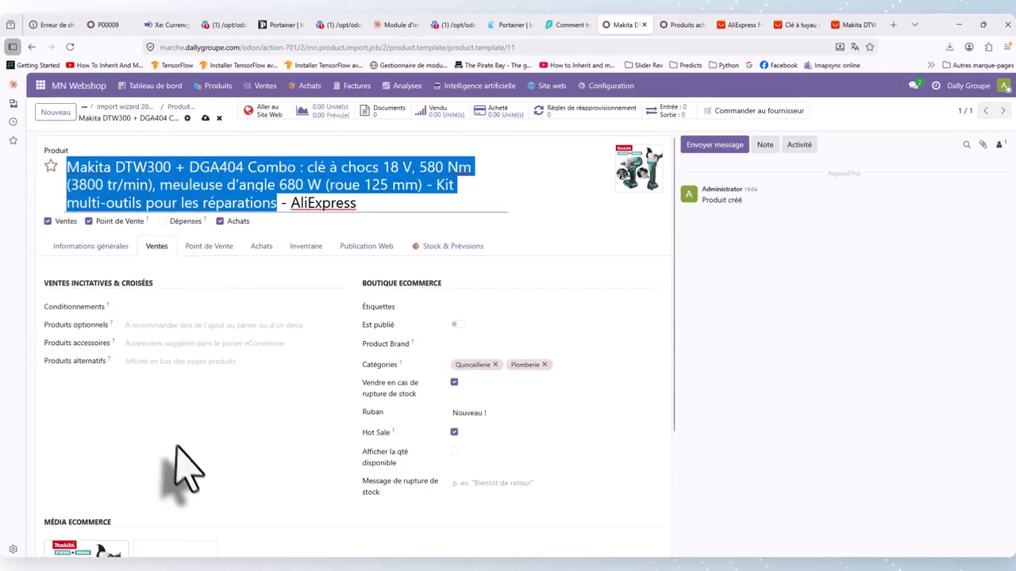
{"action": "scroll", "coordinate": [183, 472], "scroll_direction": "down", "scroll_amount": 4}
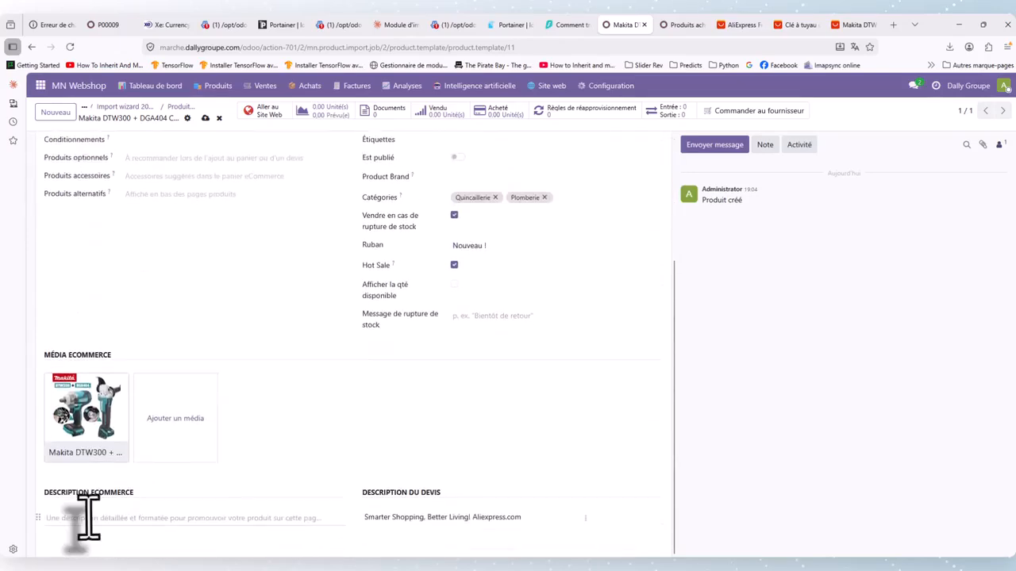
{"action": "key", "text": "ctrl+v"}
{"action": "scroll", "coordinate": [297, 408], "scroll_direction": "up", "scroll_amount": 3}
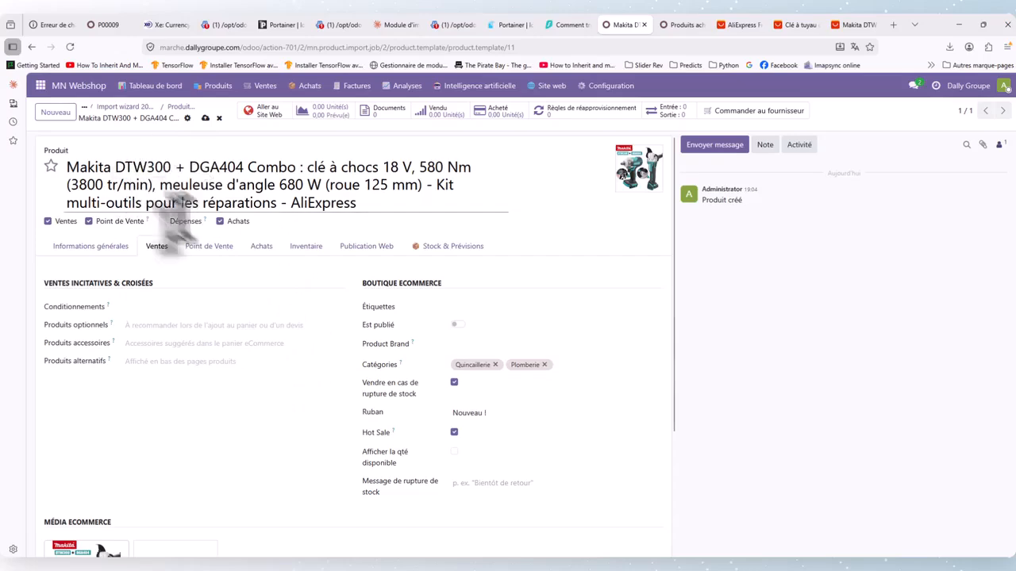
Set the product's point-of-sale category to Quincaillerie and Fournisseur 2's unit purchase price to 40000 CAD
{"action": "left_click", "coordinate": [196, 247]}
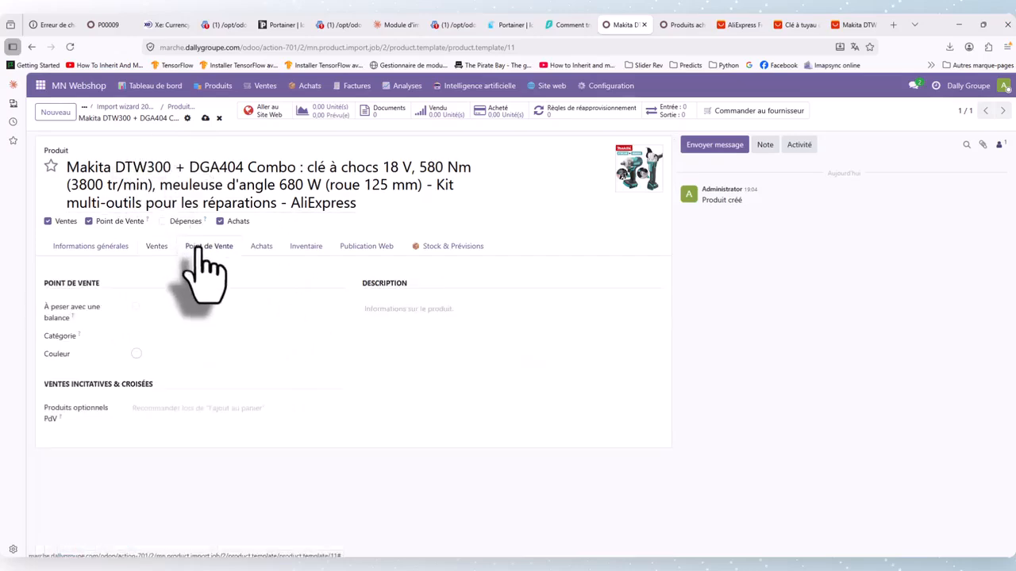
{"action": "left_click", "coordinate": [170, 354]}
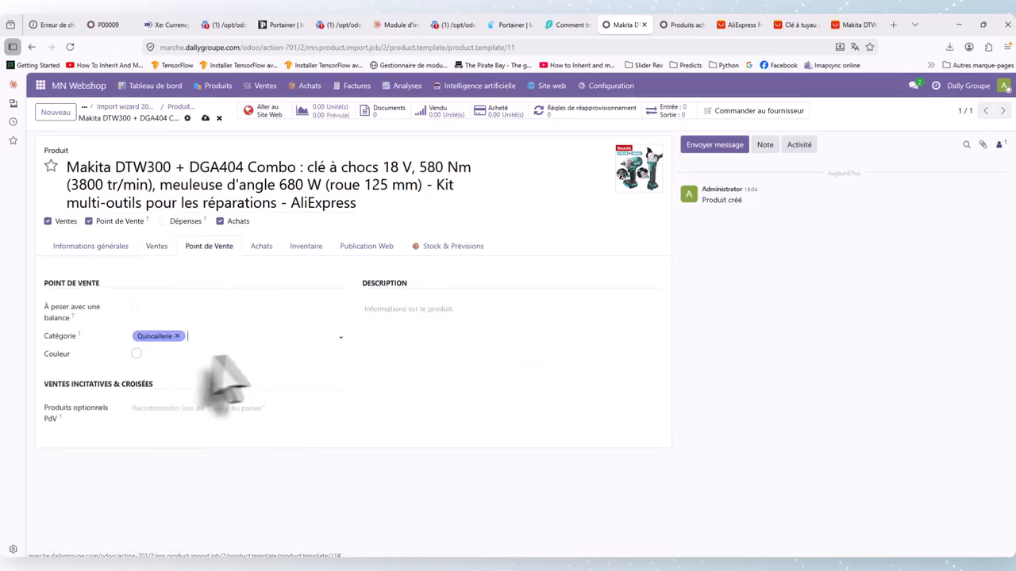
{"action": "left_click", "coordinate": [255, 247]}
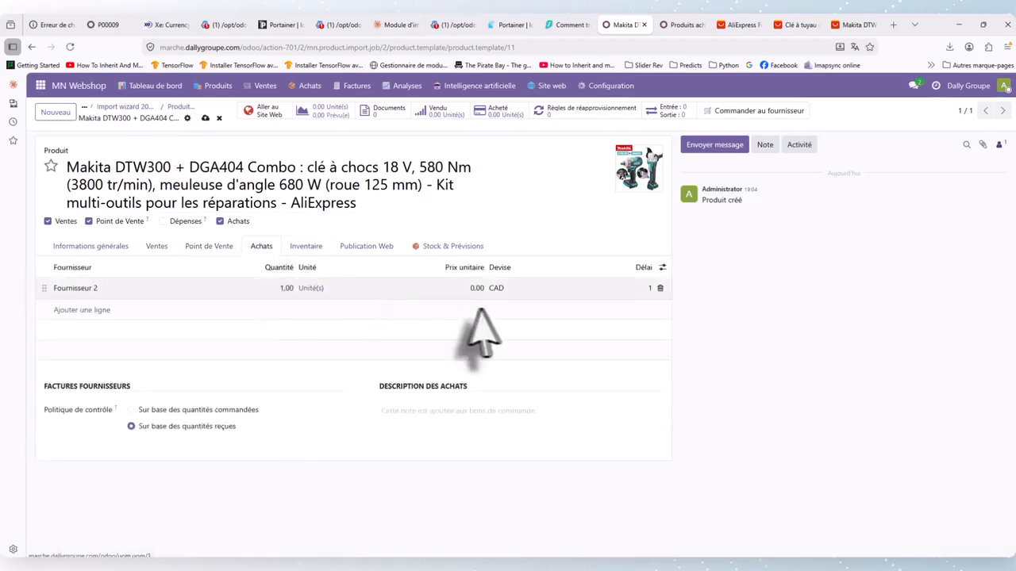
{"action": "left_click", "coordinate": [798, 24]}
{"action": "left_click", "coordinate": [853, 24]}
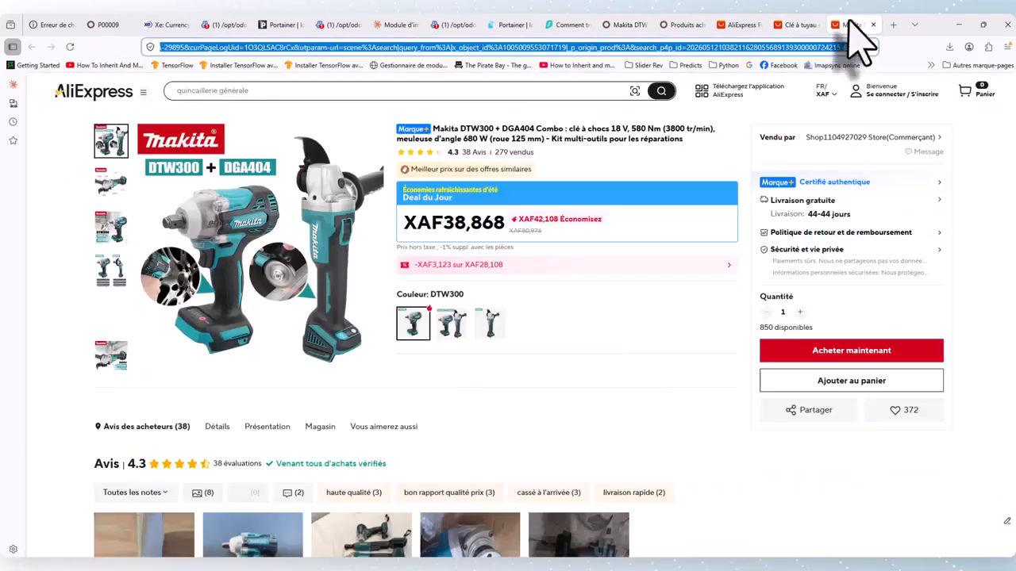
{"action": "left_click", "coordinate": [630, 25]}
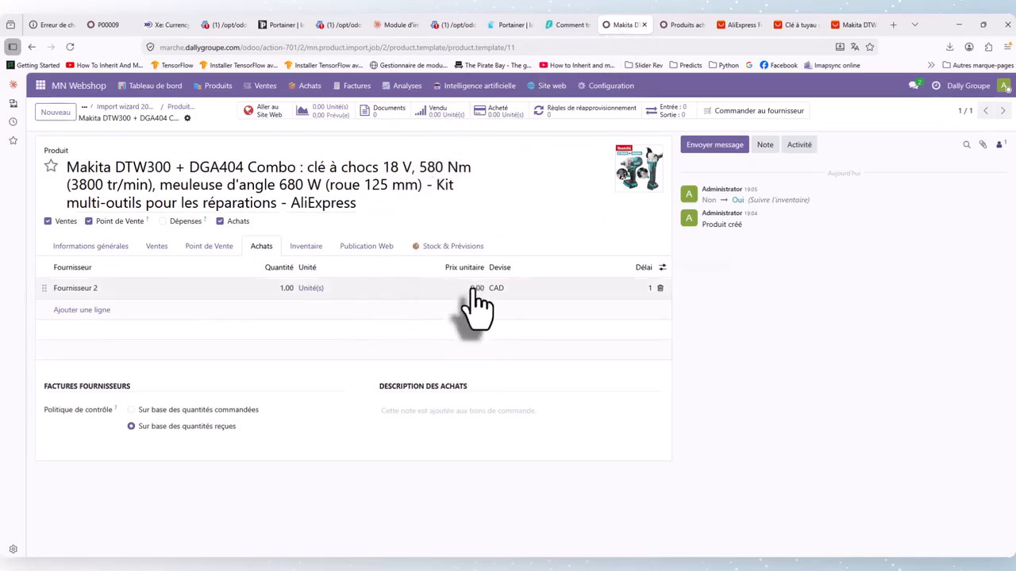
{"action": "left_click", "coordinate": [475, 289]}
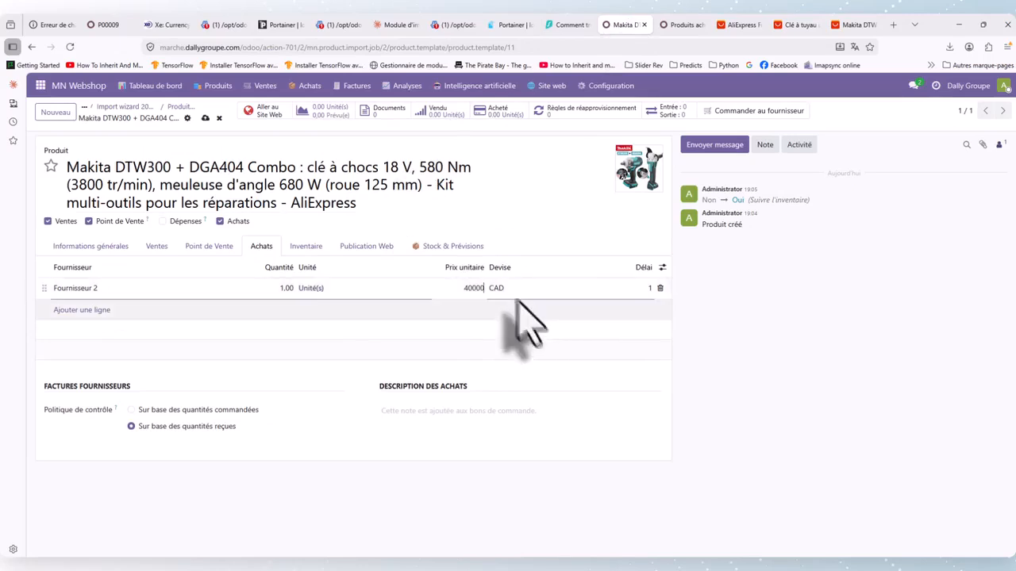
Try to apply the fixed-price policy with a 50 % target margin to the Makita product
{"action": "left_click", "coordinate": [308, 251]}
{"action": "left_click", "coordinate": [373, 258]}
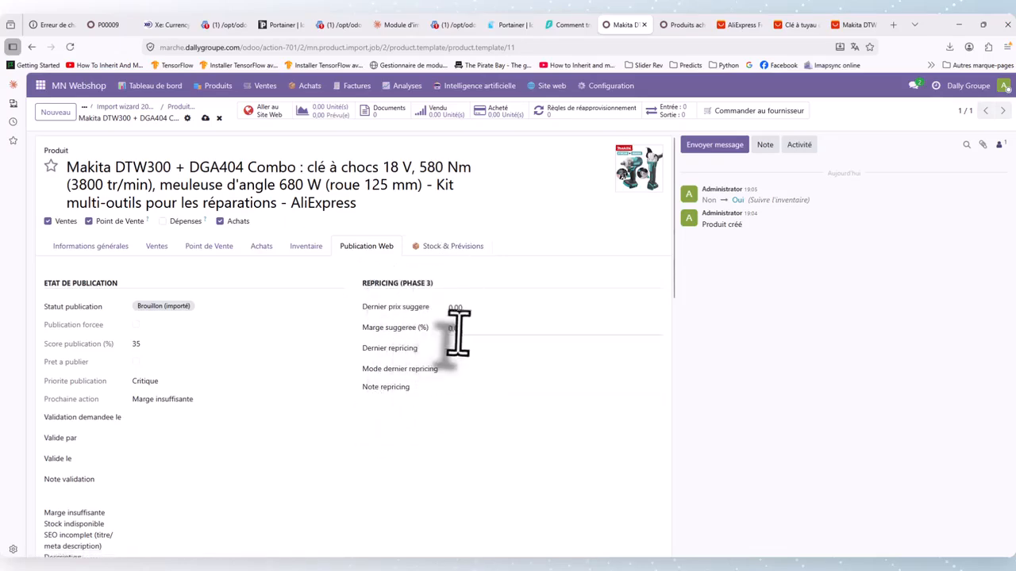
{"action": "scroll", "coordinate": [461, 329], "scroll_direction": "down", "scroll_amount": 3}
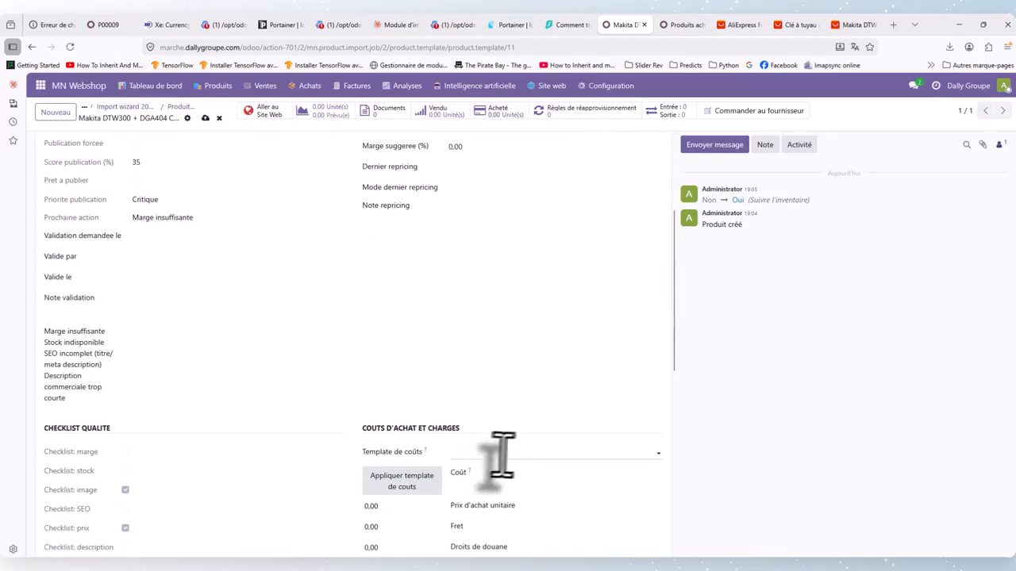
{"action": "scroll", "coordinate": [509, 452], "scroll_direction": "down", "scroll_amount": 3}
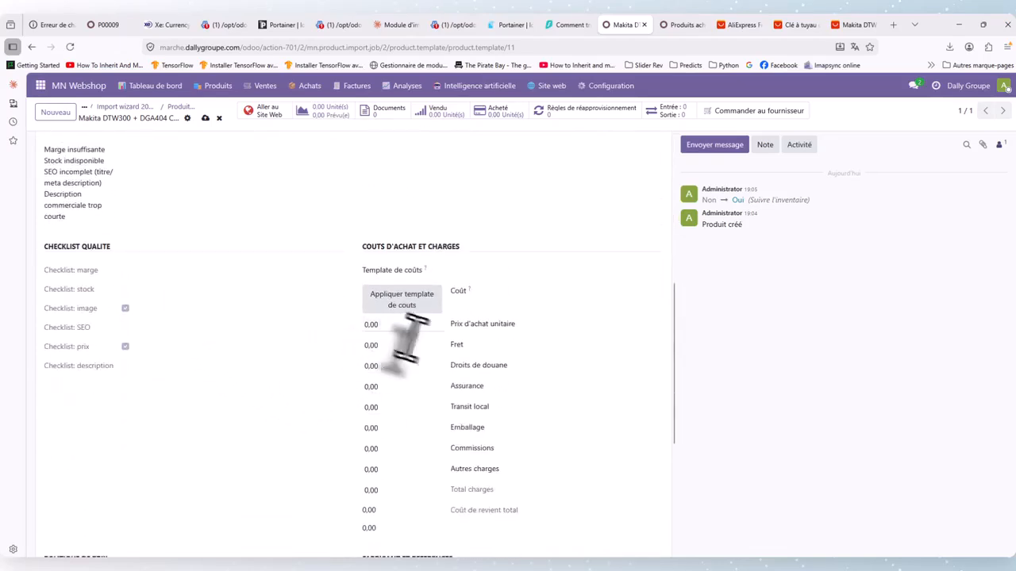
{"action": "scroll", "coordinate": [484, 329], "scroll_direction": "down", "scroll_amount": 5}
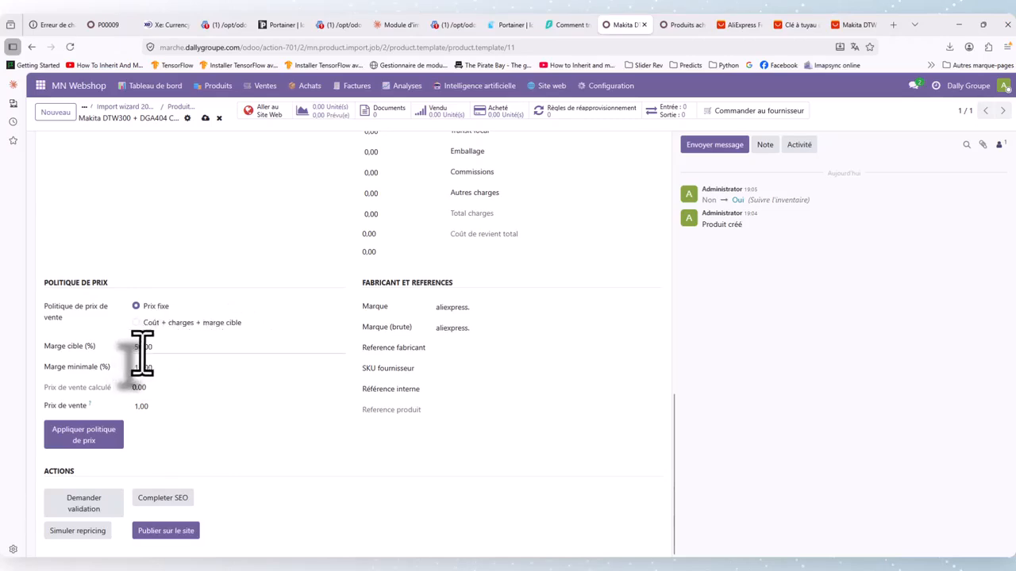
{"action": "left_click", "coordinate": [89, 441]}
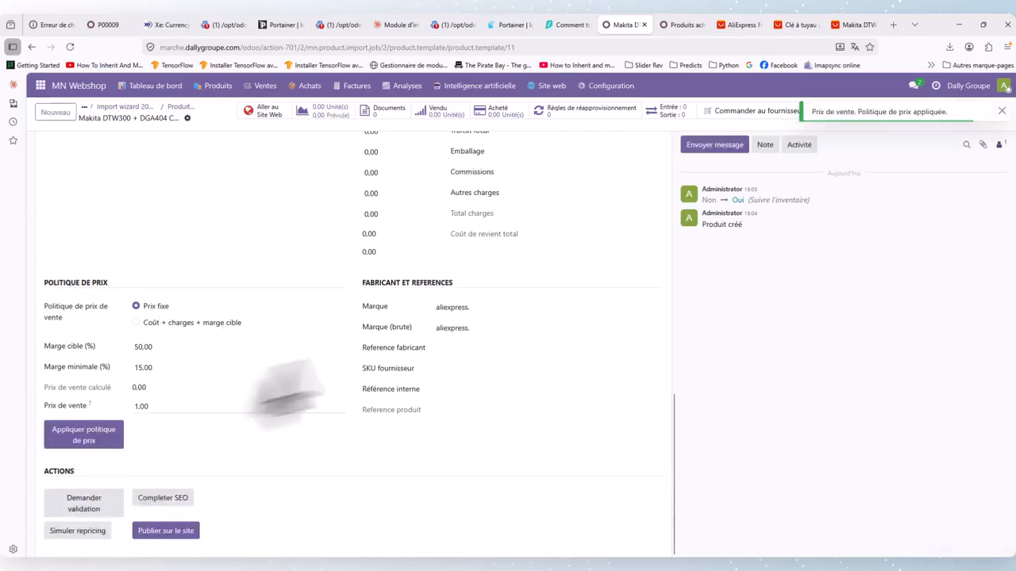
Set the Makita product's cost to 35000 $ in its general information and save the record
{"action": "scroll", "coordinate": [389, 377], "scroll_direction": "up", "scroll_amount": 3}
{"action": "scroll", "coordinate": [377, 385], "scroll_direction": "down", "scroll_amount": 3}
{"action": "scroll", "coordinate": [266, 384], "scroll_direction": "up", "scroll_amount": 10}
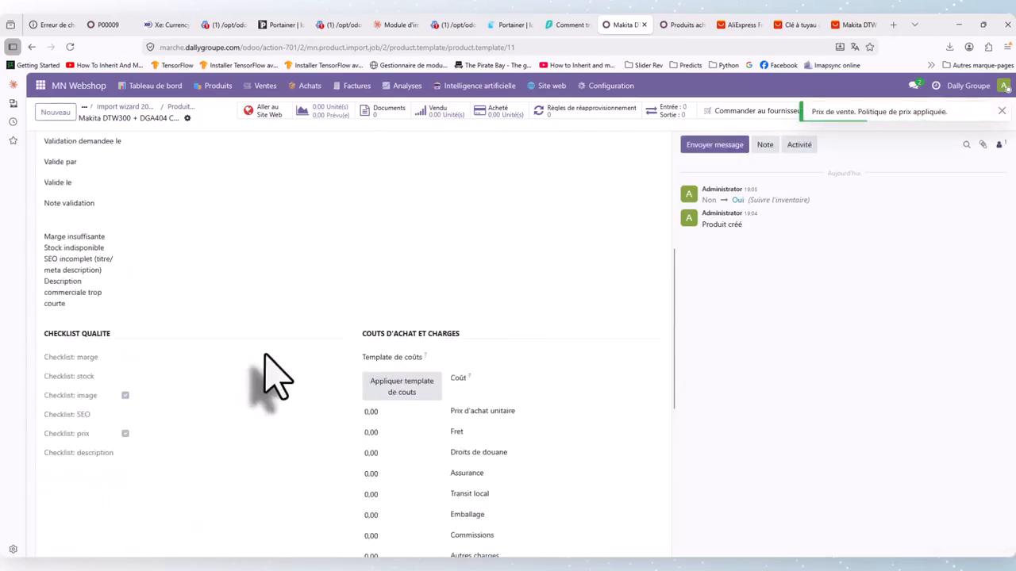
{"action": "scroll", "coordinate": [435, 369], "scroll_direction": "down", "scroll_amount": 8}
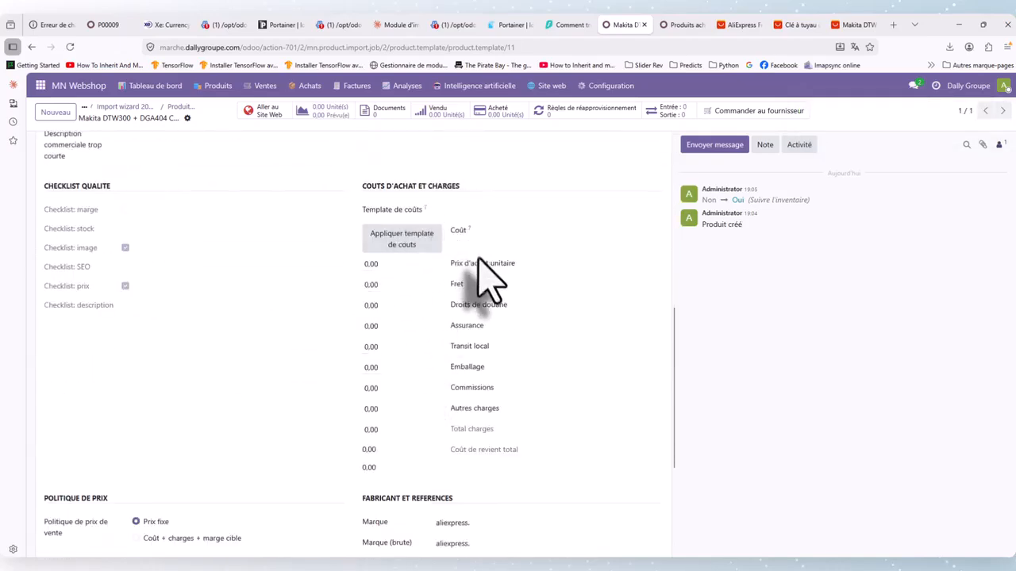
{"action": "scroll", "coordinate": [131, 203], "scroll_direction": "up", "scroll_amount": 8}
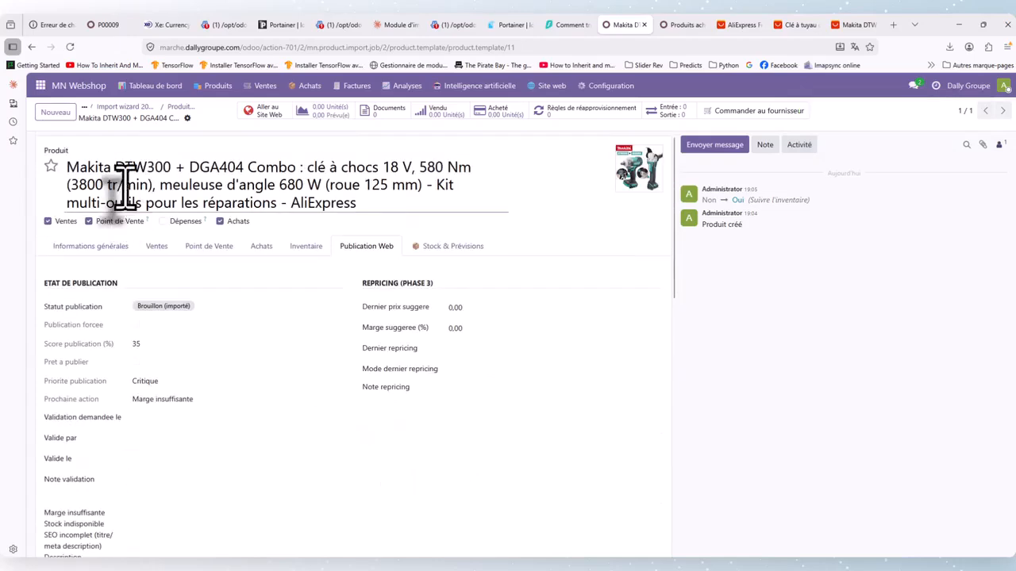
{"action": "left_click", "coordinate": [93, 247]}
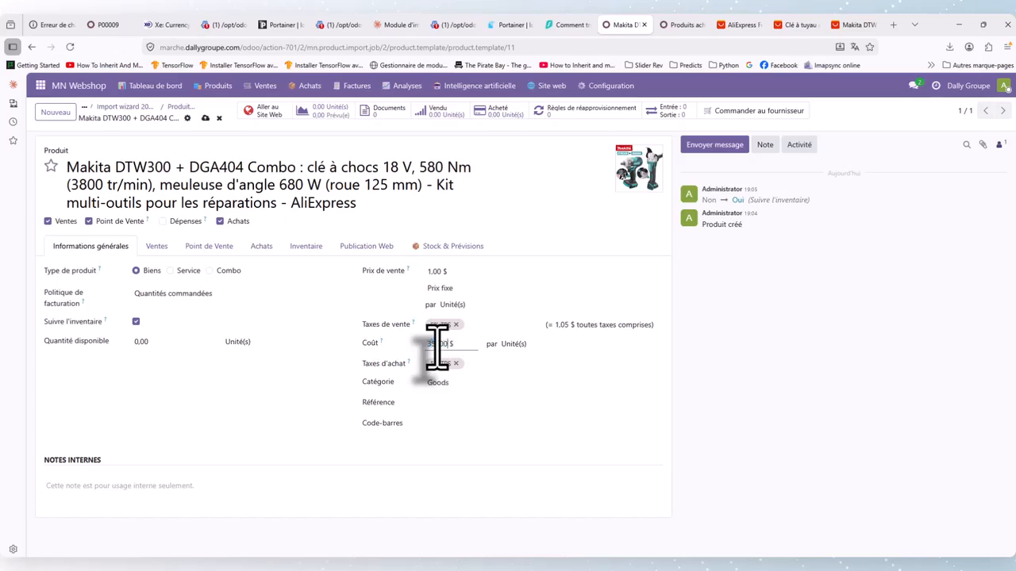
{"action": "left_click", "coordinate": [205, 118]}
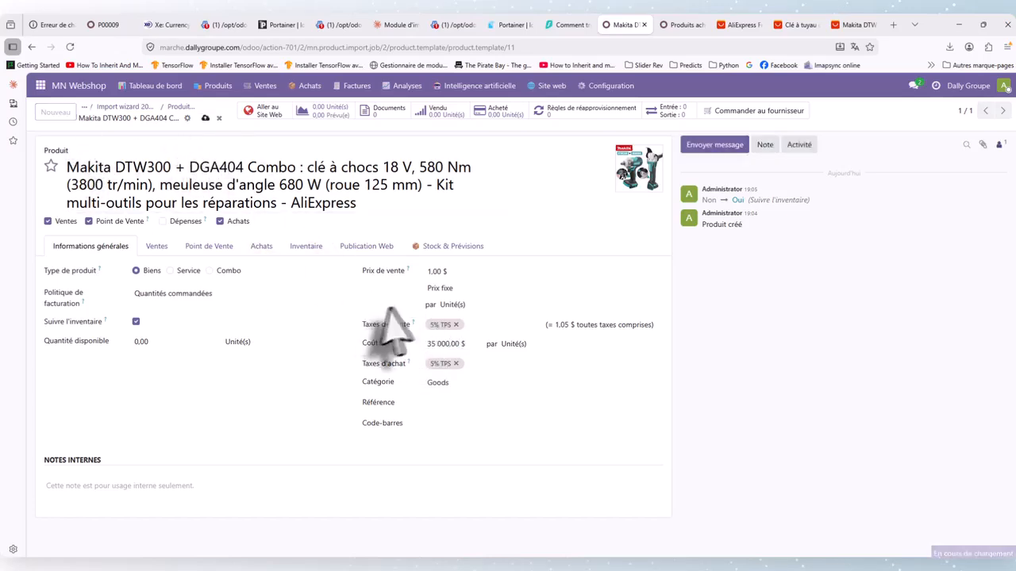
Apply the pricing policy in the Makita product's web publication settings to set its sale price to 70000
{"action": "left_click", "coordinate": [366, 250]}
{"action": "scroll", "coordinate": [257, 272], "scroll_direction": "down", "scroll_amount": 10}
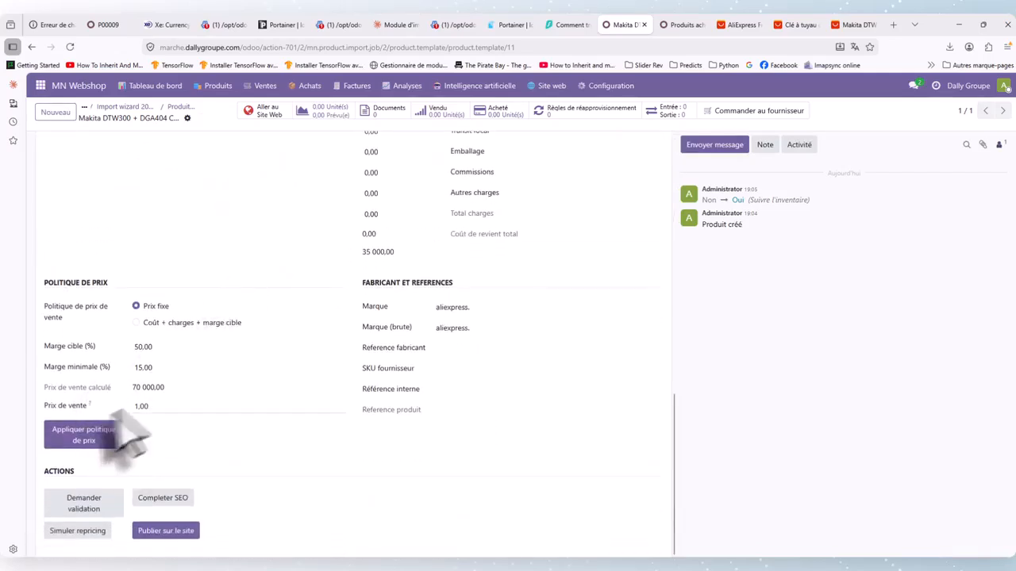
{"action": "left_click_drag", "start_coordinate": [140, 386], "coordinate": [131, 389]}
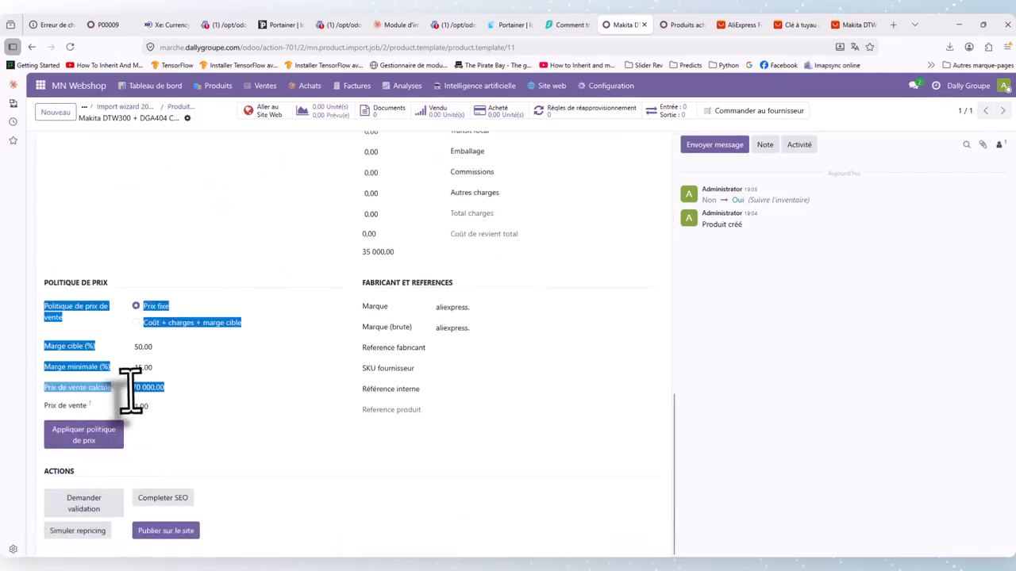
{"action": "left_click", "coordinate": [161, 388]}
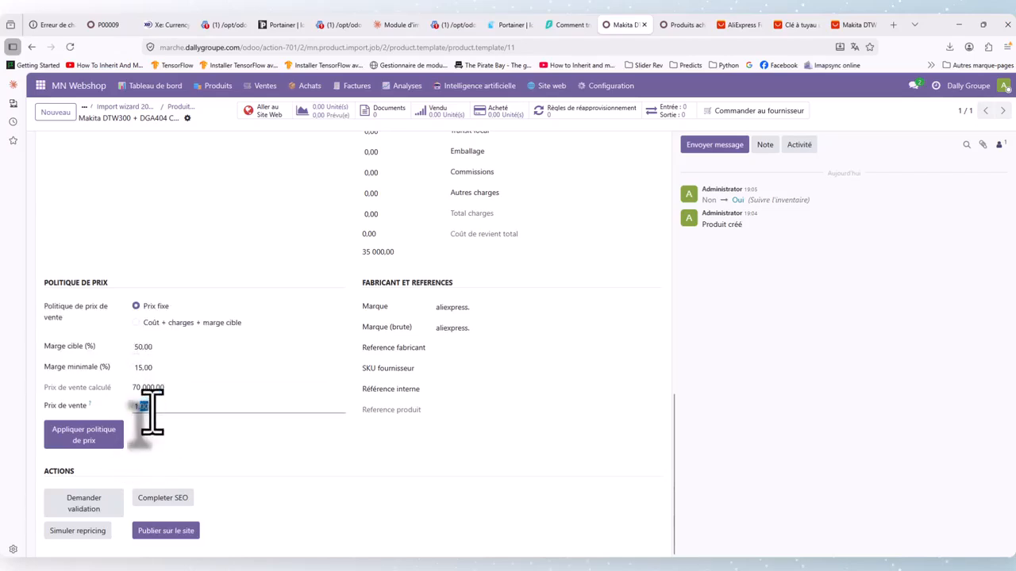
{"action": "left_click", "coordinate": [101, 442]}
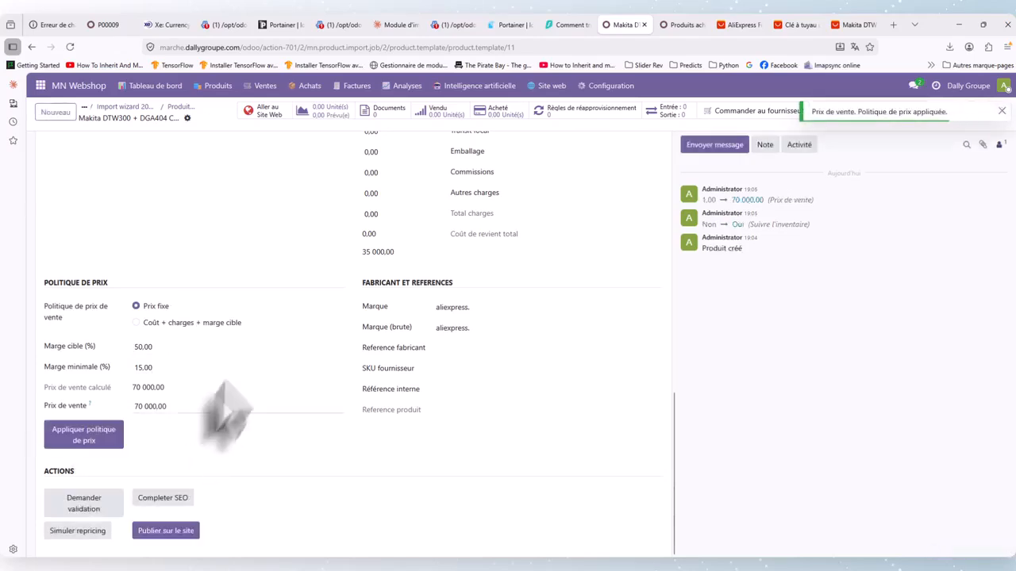
Publish the Makita product to the site, confirming the forced publication with the reason "ok"
{"action": "scroll", "coordinate": [278, 361], "scroll_direction": "up", "scroll_amount": 2}
{"action": "scroll", "coordinate": [282, 369], "scroll_direction": "up", "scroll_amount": 6}
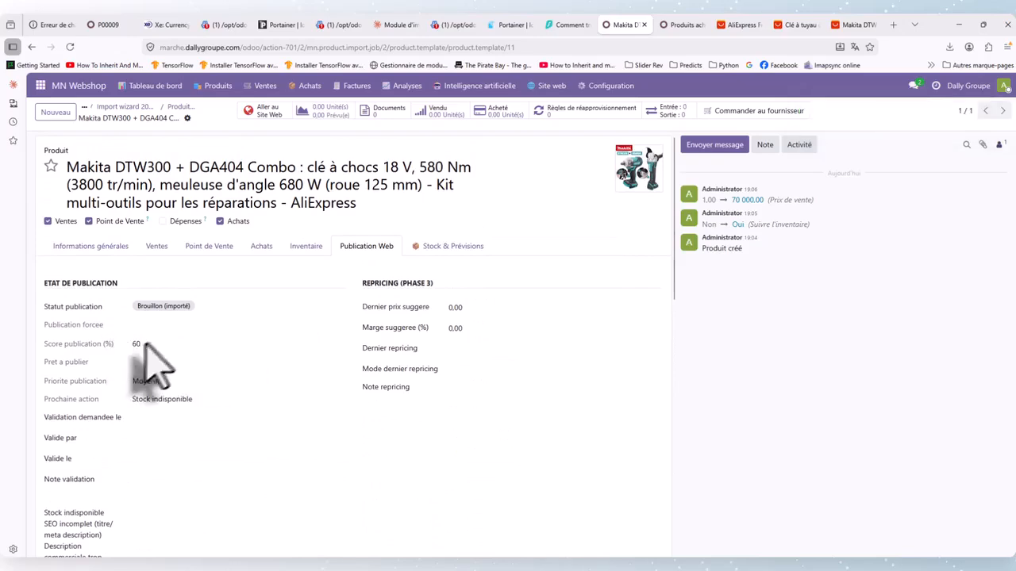
{"action": "scroll", "coordinate": [154, 357], "scroll_direction": "down", "scroll_amount": 10}
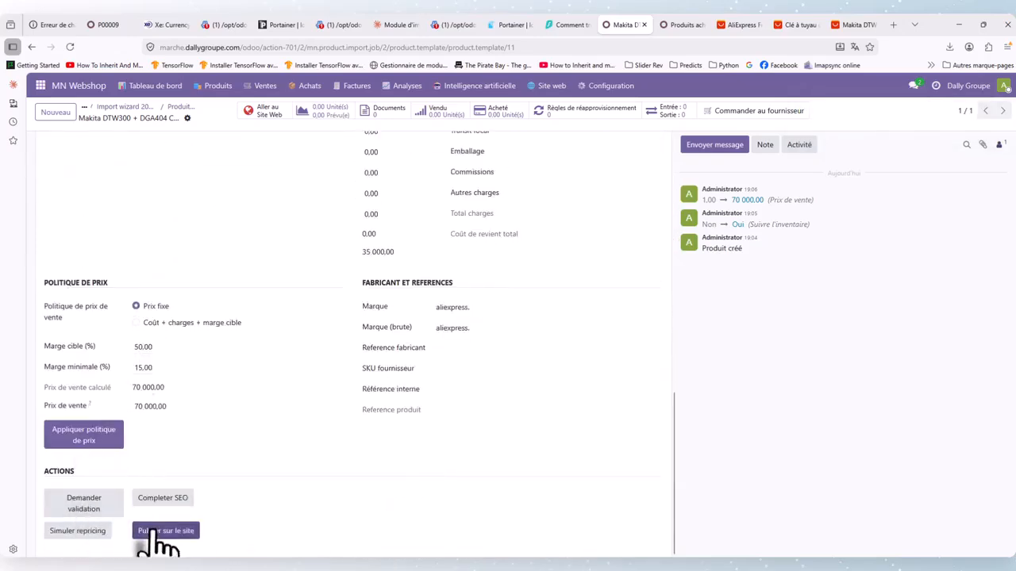
{"action": "left_click", "coordinate": [151, 531]}
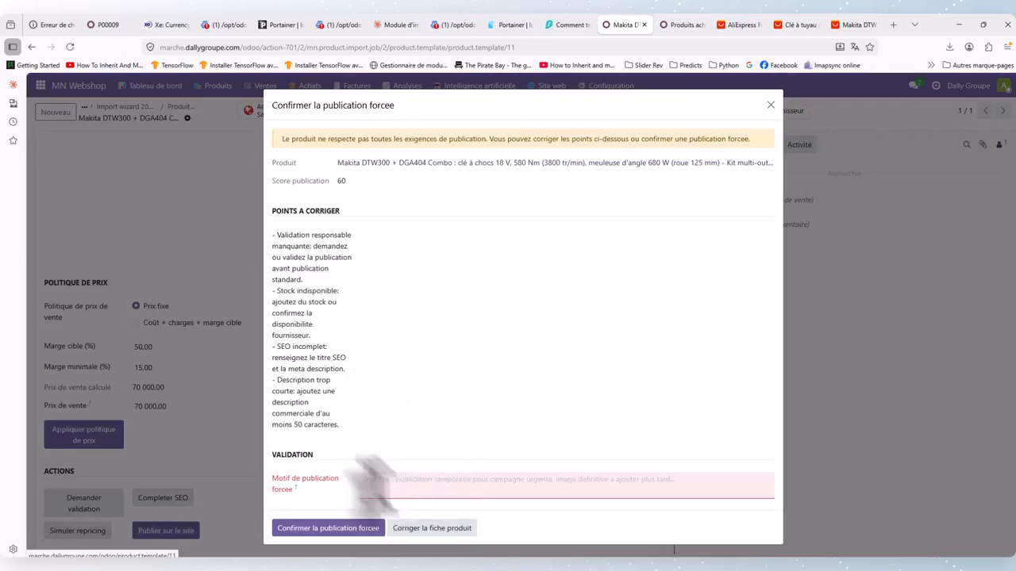
{"action": "left_click", "coordinate": [400, 485]}
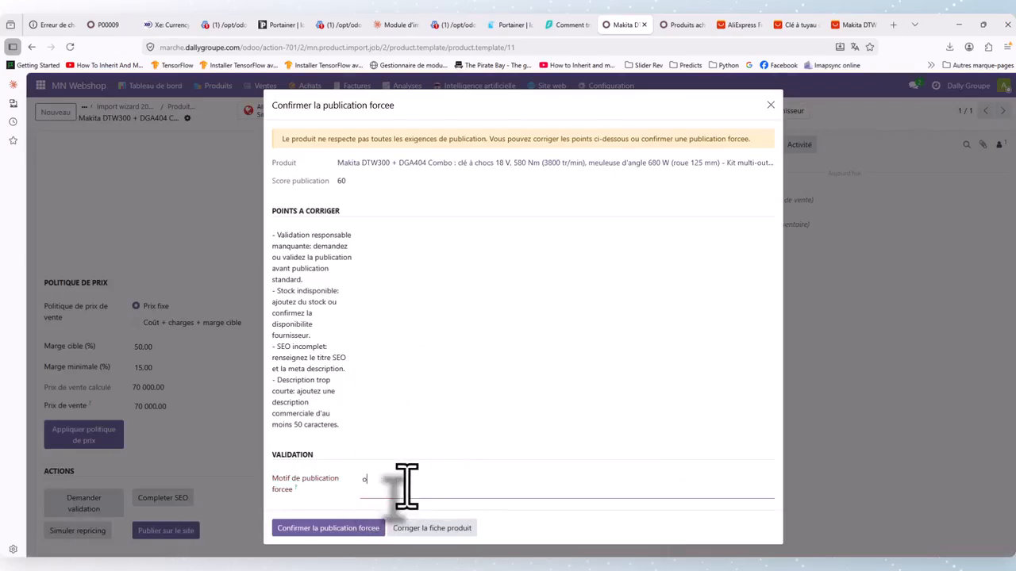
{"action": "left_click", "coordinate": [363, 528]}
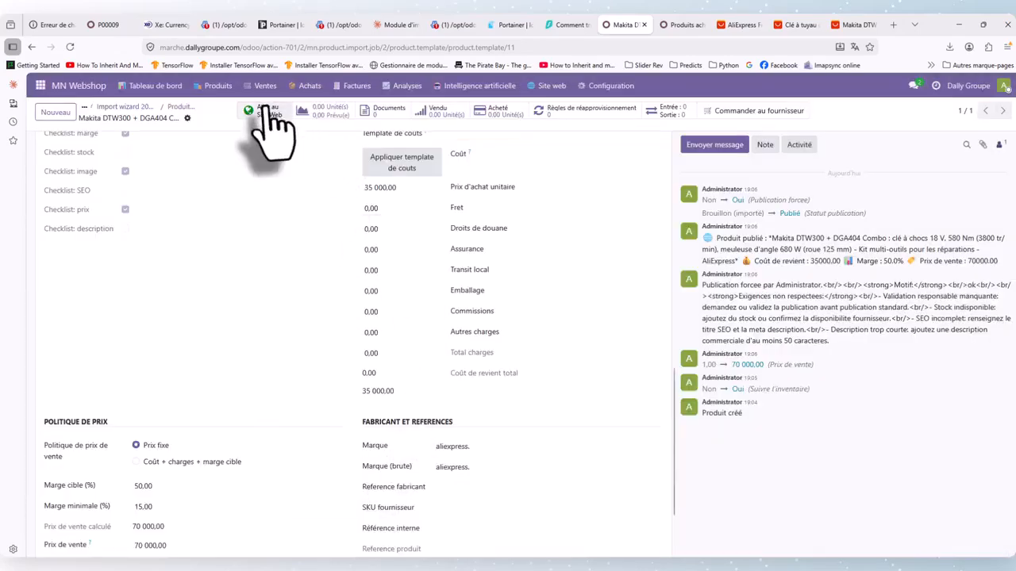
Open the Makita product's page on the website and examine its price, images and description
{"action": "left_click", "coordinate": [262, 111]}
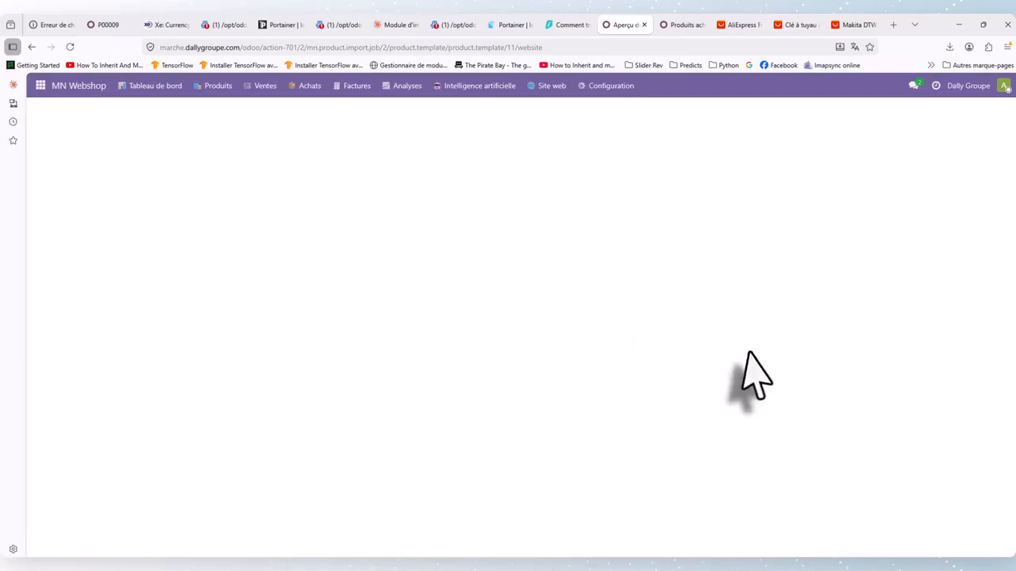
{"action": "scroll", "coordinate": [750, 372], "scroll_direction": "down", "scroll_amount": 8}
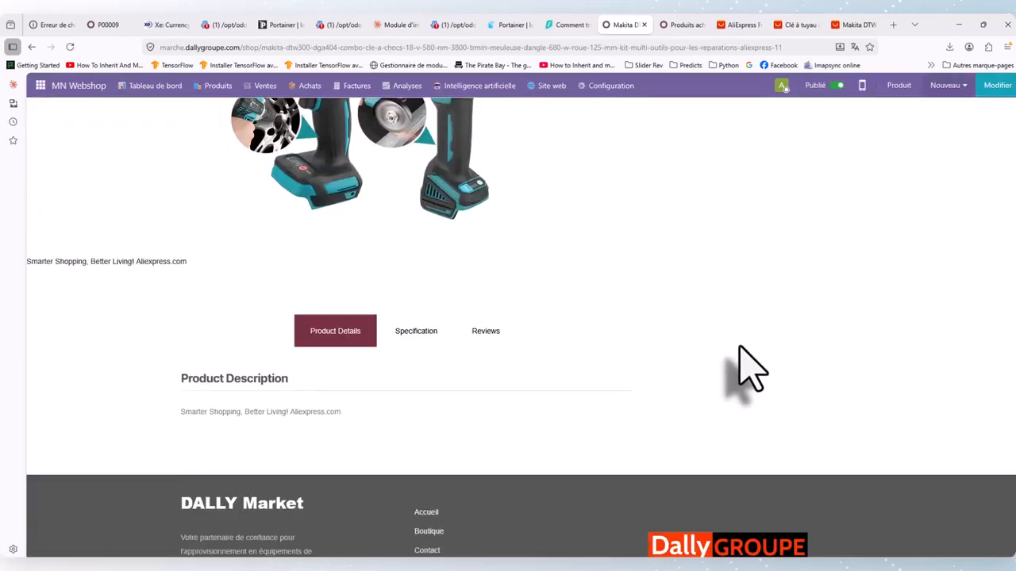
{"action": "key", "text": "ctrl+minus"}
{"action": "scroll", "coordinate": [750, 369], "scroll_direction": "up", "scroll_amount": 10}
{"action": "key", "text": "ctrl+plus"}
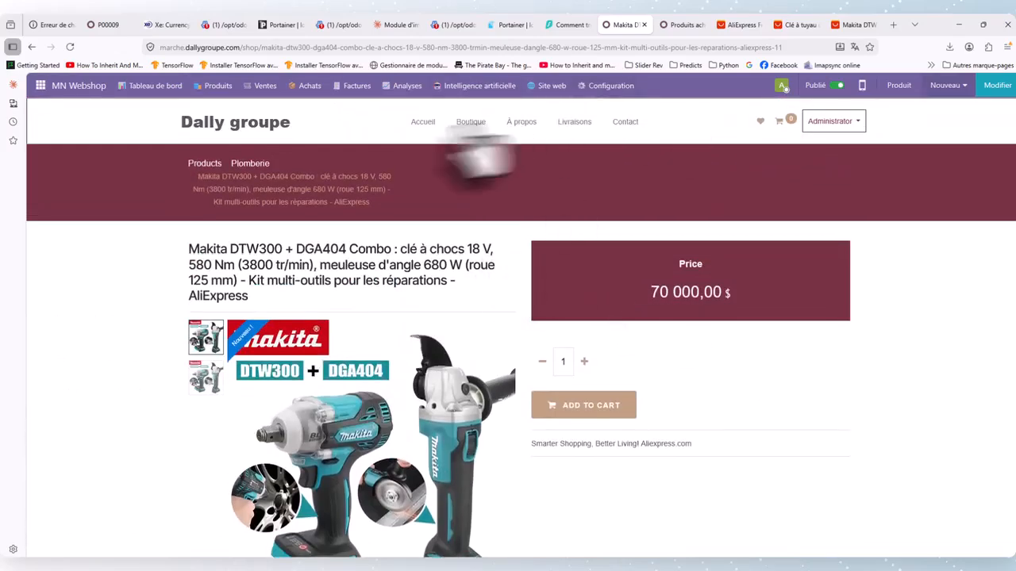
{"action": "left_click", "coordinate": [217, 86]}
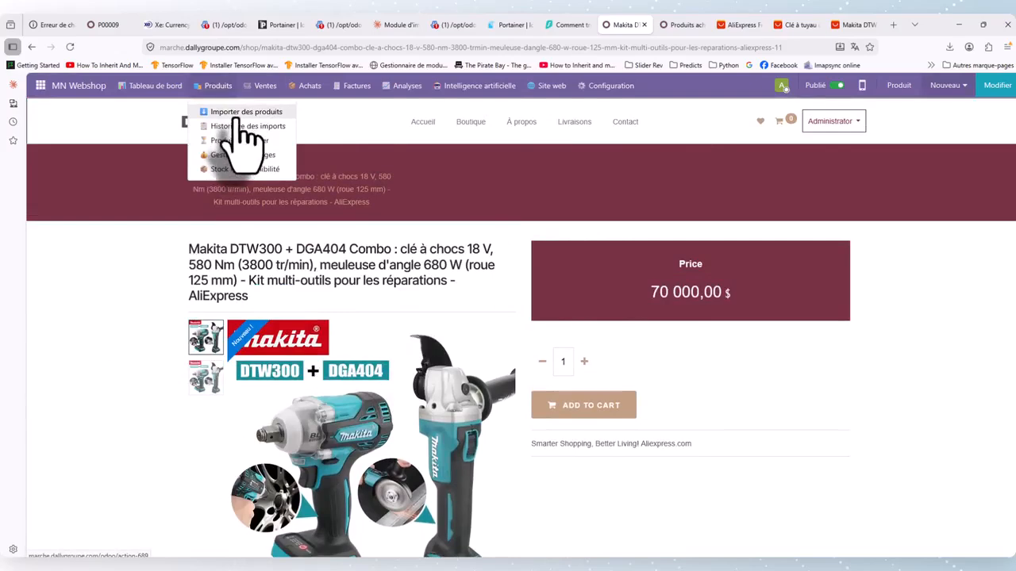
{"action": "left_click", "coordinate": [237, 115]}
{"action": "left_click", "coordinate": [367, 527]}
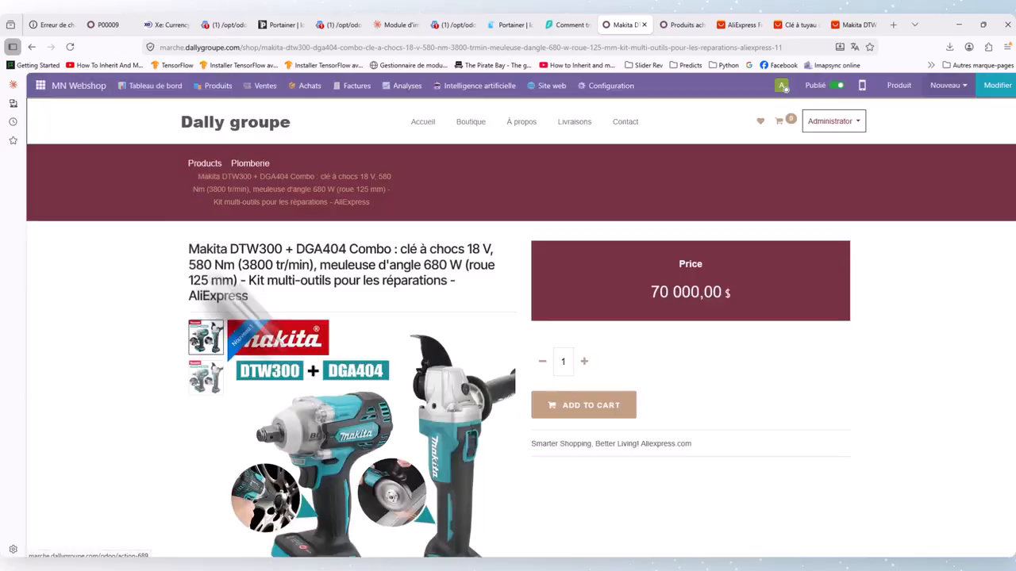
Switch to the Achats app and open its product list
{"action": "left_click", "coordinate": [39, 88]}
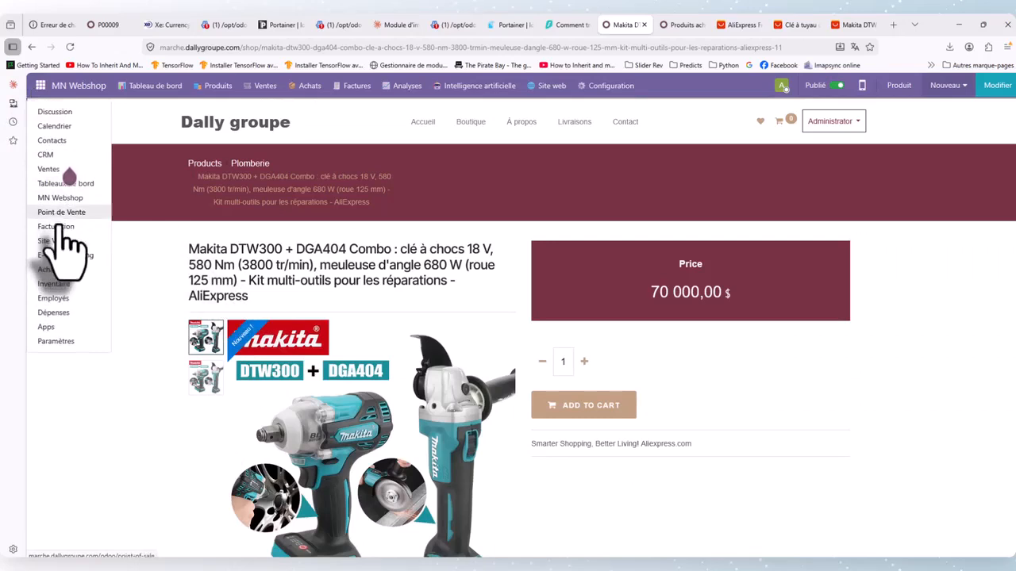
{"action": "left_click", "coordinate": [49, 269]}
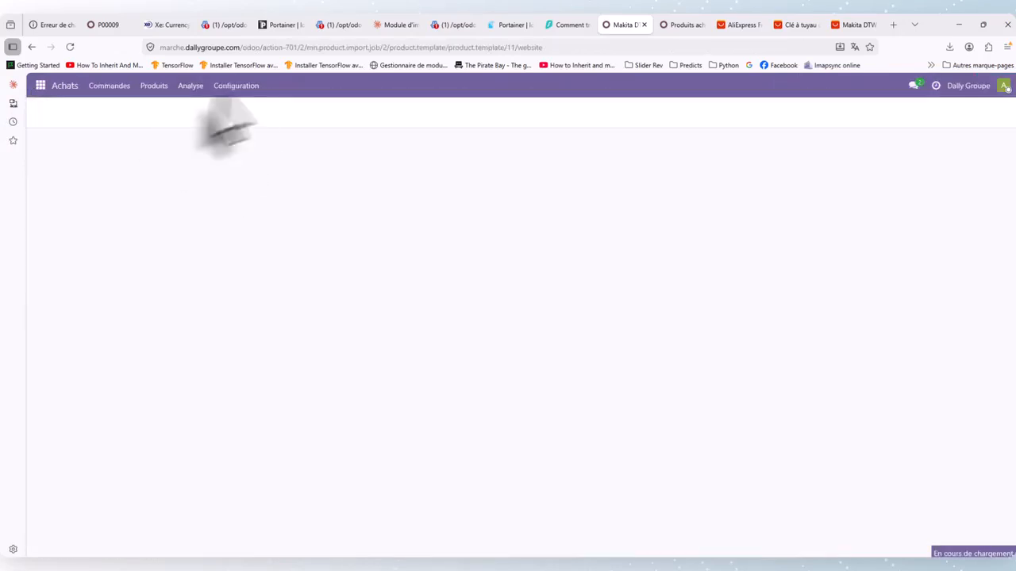
{"action": "left_click", "coordinate": [159, 88]}
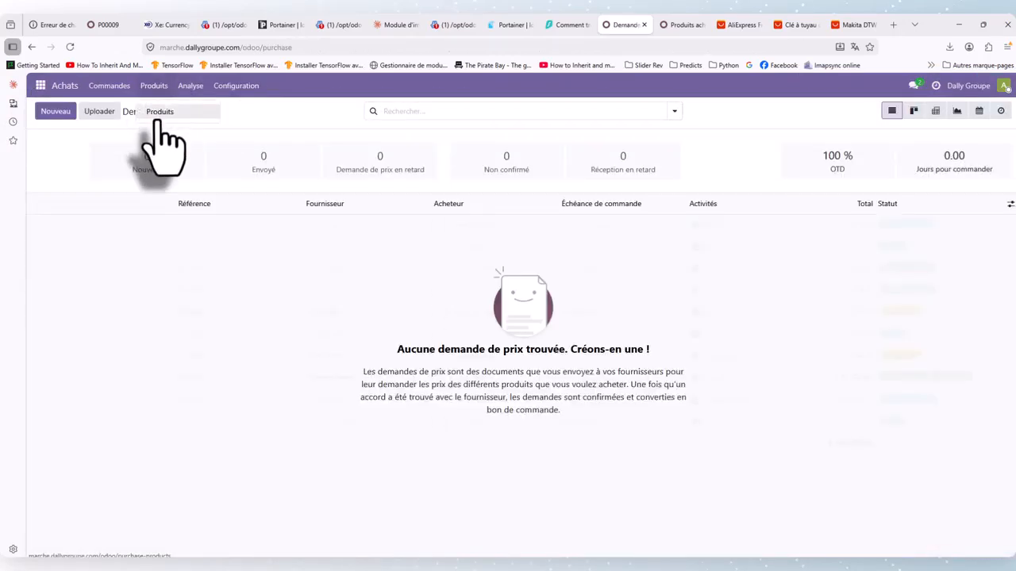
{"action": "left_click", "coordinate": [158, 114]}
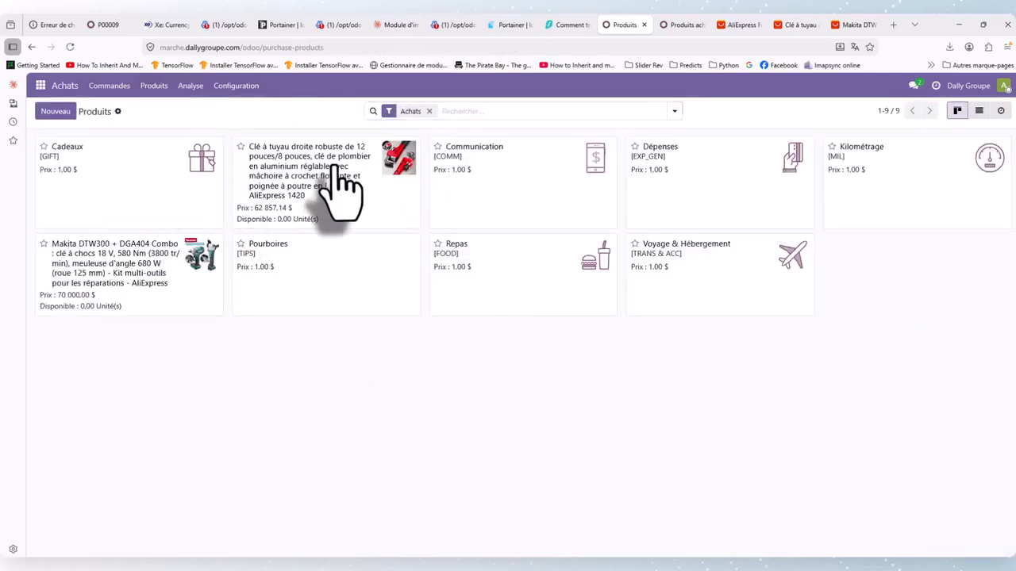
Start a replenishment rule for the pipe wrench and show the Route and Fournisseur columns in the rules list
{"action": "left_click", "coordinate": [341, 191]}
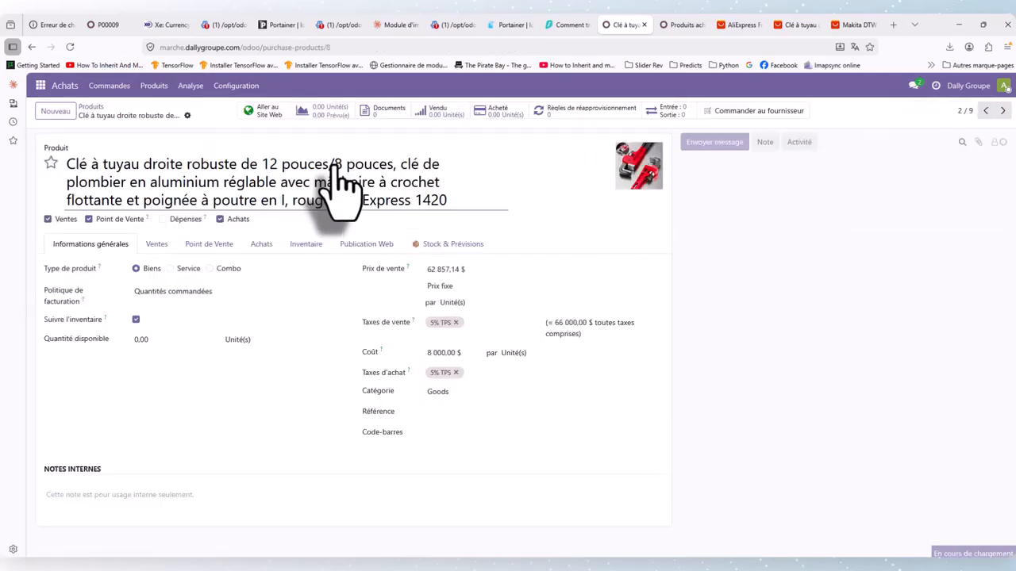
{"action": "left_click", "coordinate": [601, 121]}
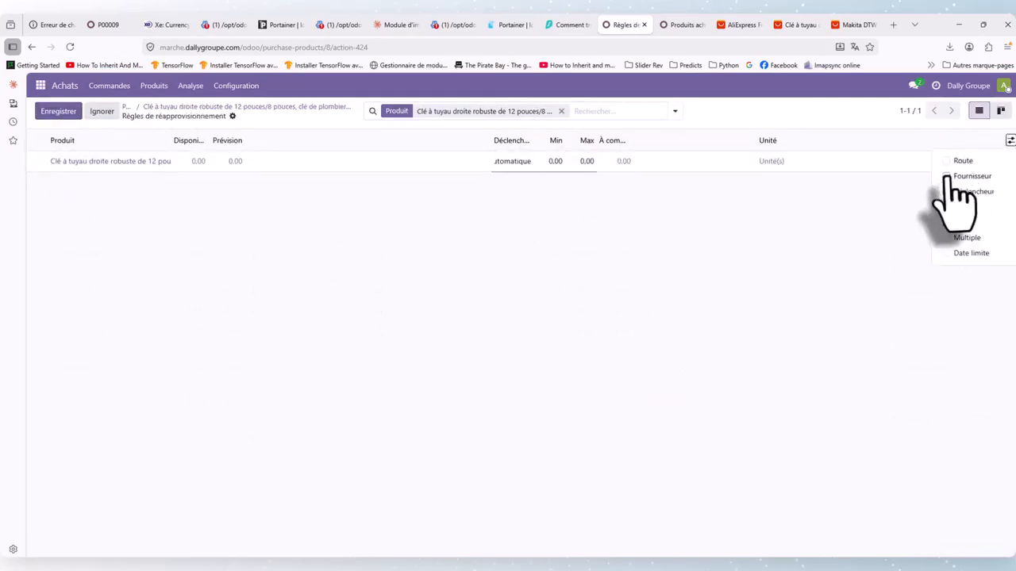
{"action": "left_click", "coordinate": [947, 161]}
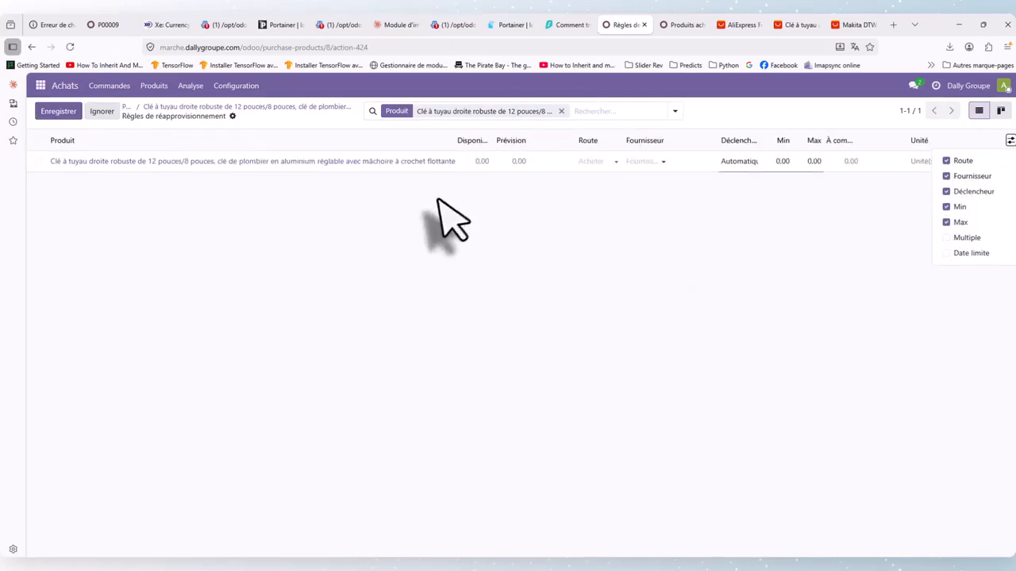
Discard the unsaved row in the pipe wrench's replenishment rules and narrow the availability and product columns
{"action": "left_click", "coordinate": [461, 139]}
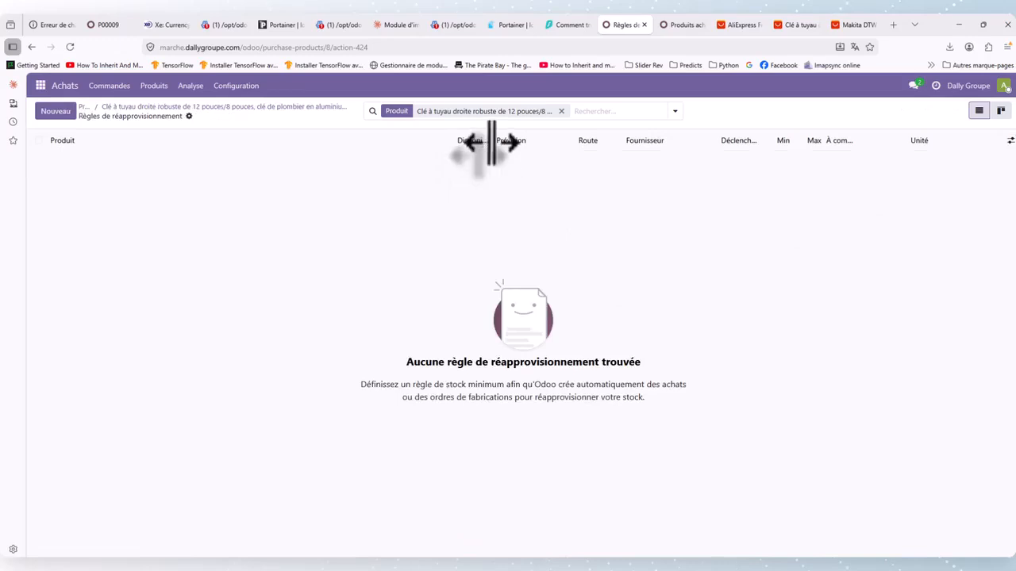
{"action": "left_click_drag", "start_coordinate": [492, 141], "coordinate": [431, 164]}
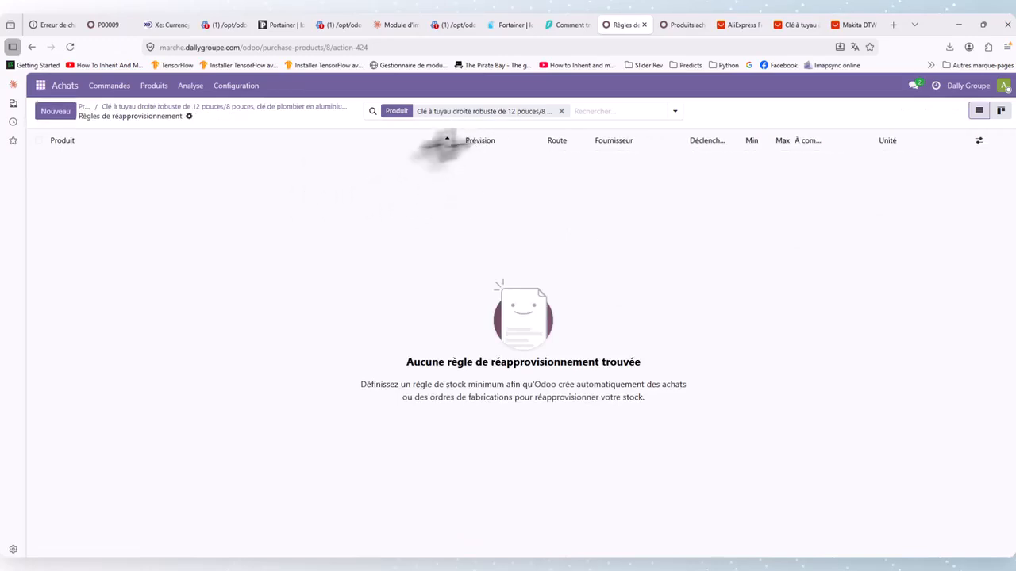
{"action": "left_click_drag", "start_coordinate": [453, 143], "coordinate": [310, 152]}
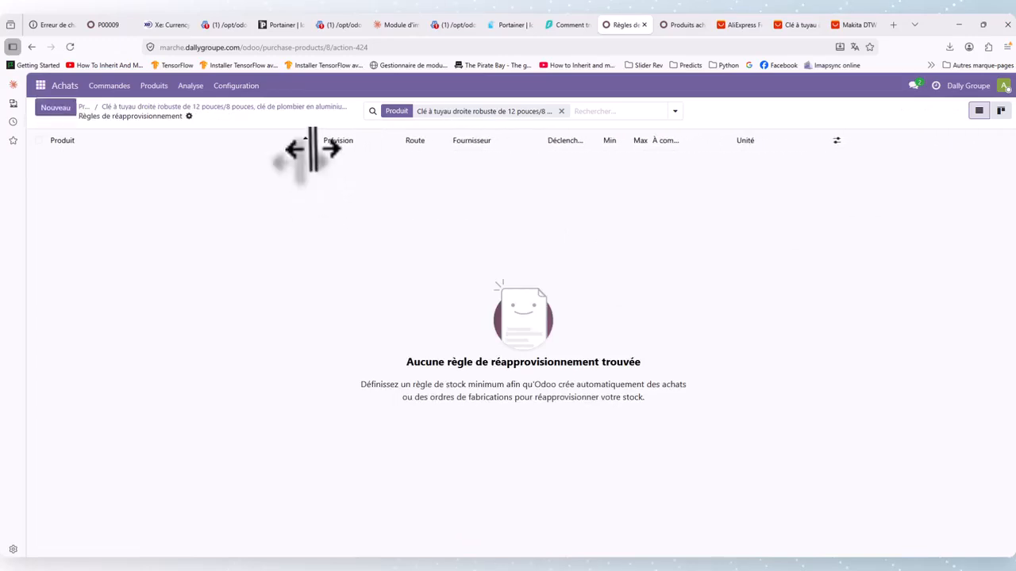
Create and save a replenishment rule for the pipe wrench with route Acheter, supplier Fournisseur 1, minimum 10 and maximum 50
{"action": "left_click", "coordinate": [46, 111]}
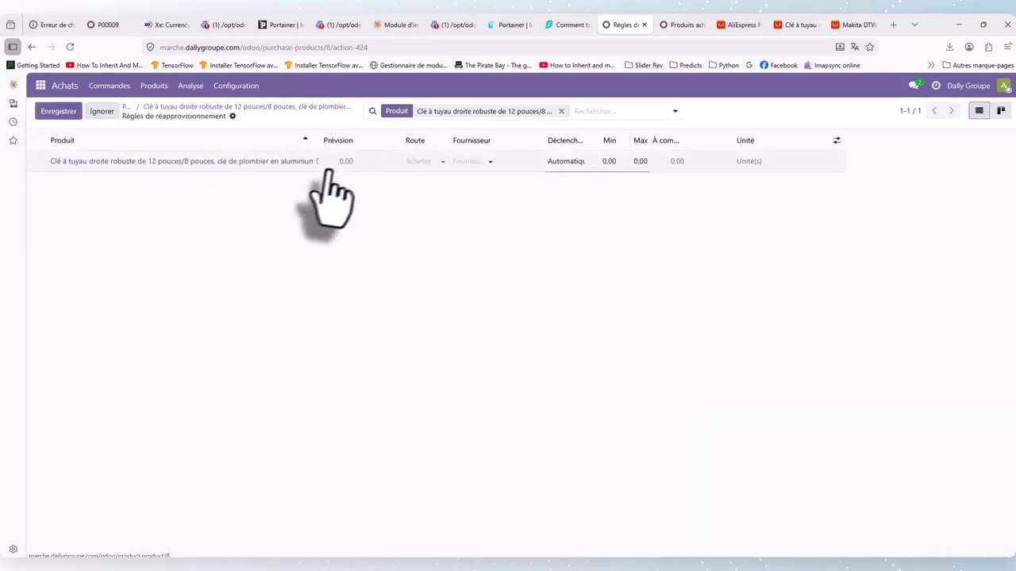
{"action": "left_click", "coordinate": [420, 160]}
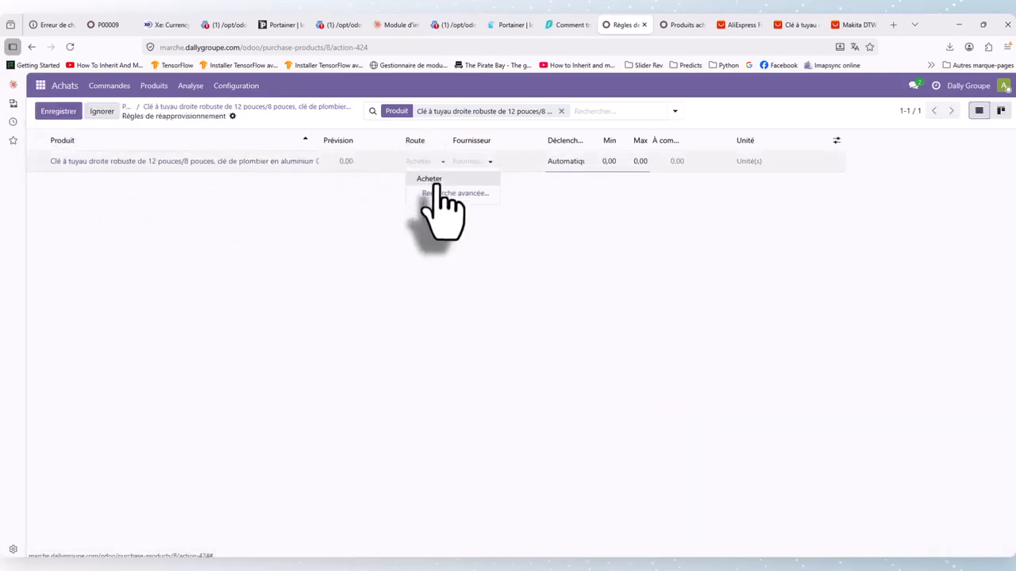
{"action": "left_click", "coordinate": [429, 178]}
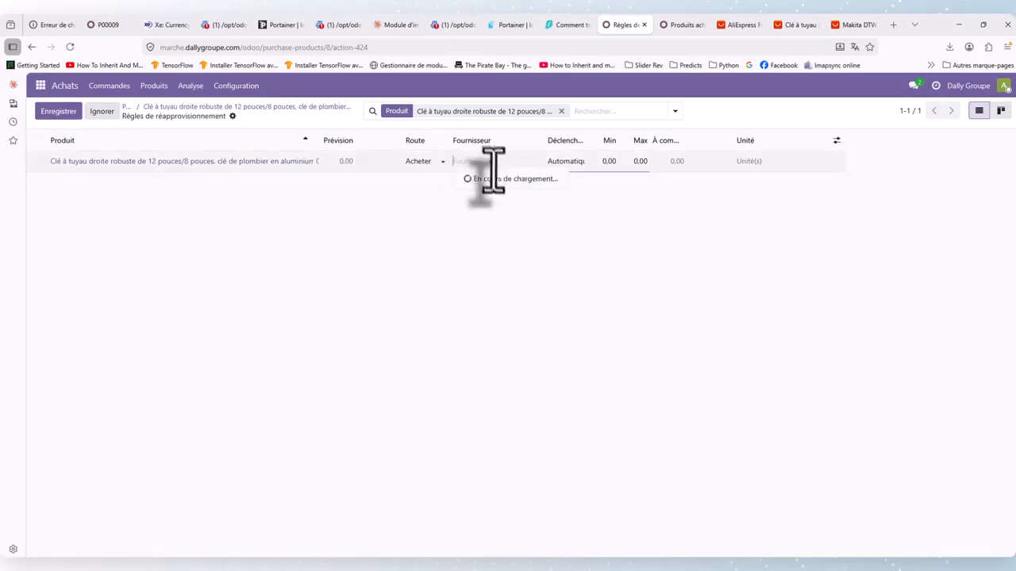
{"action": "left_click", "coordinate": [494, 181]}
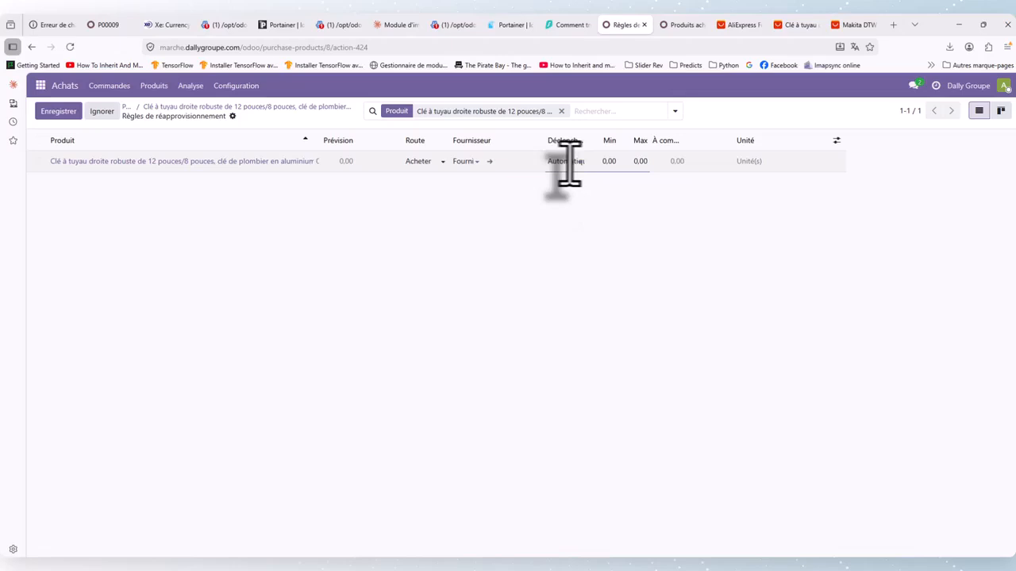
{"action": "left_click", "coordinate": [606, 163]}
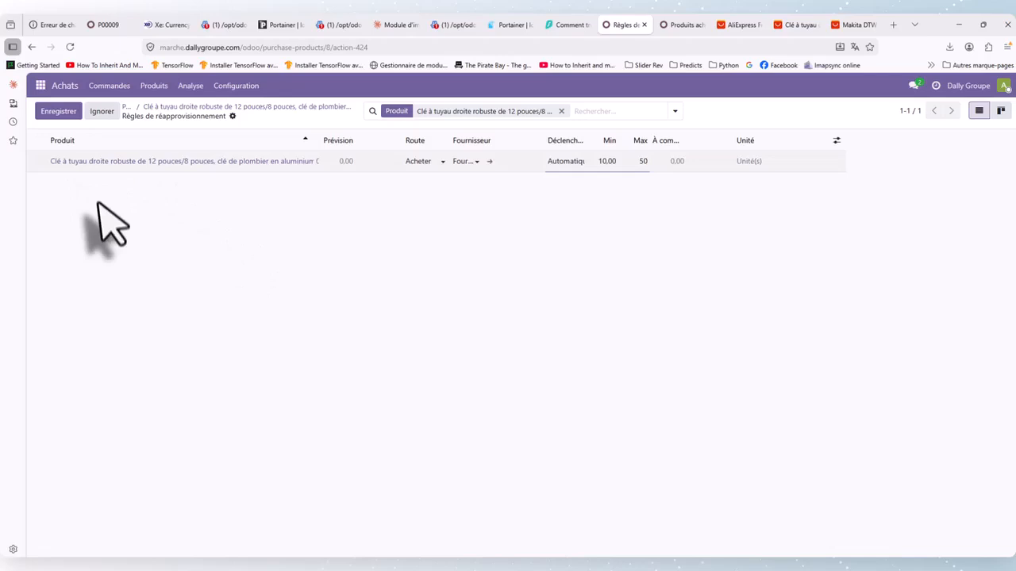
{"action": "left_click", "coordinate": [59, 115]}
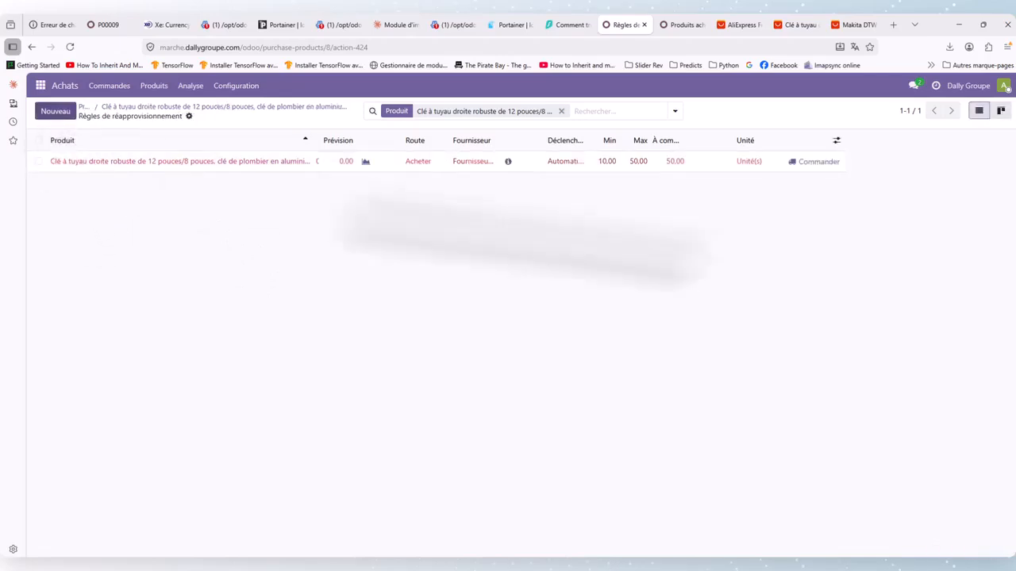
Open the replenishment rules of the Makita DTW300 + DGA404 Combo product
{"action": "left_click", "coordinate": [162, 108]}
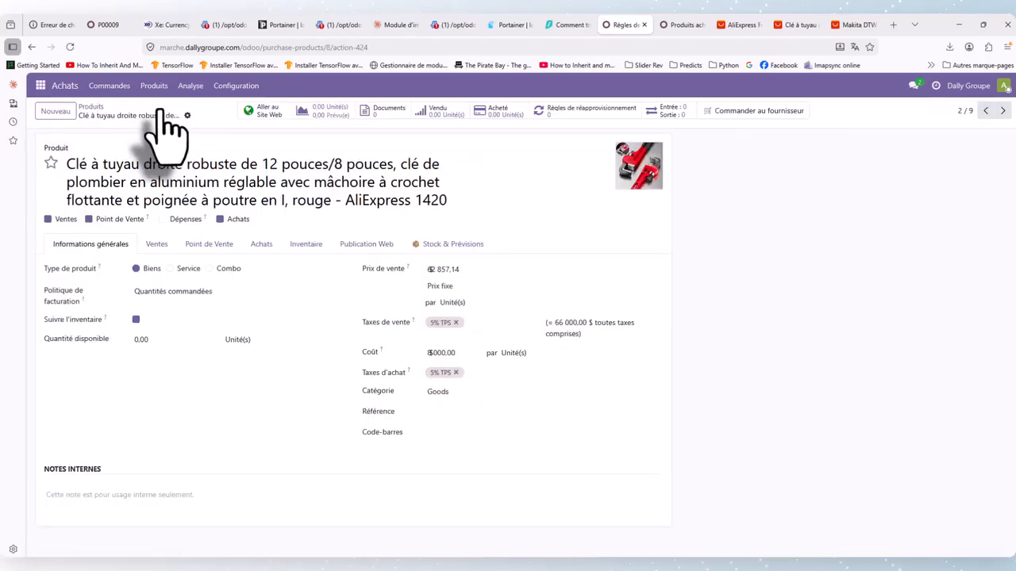
{"action": "left_click", "coordinate": [89, 109]}
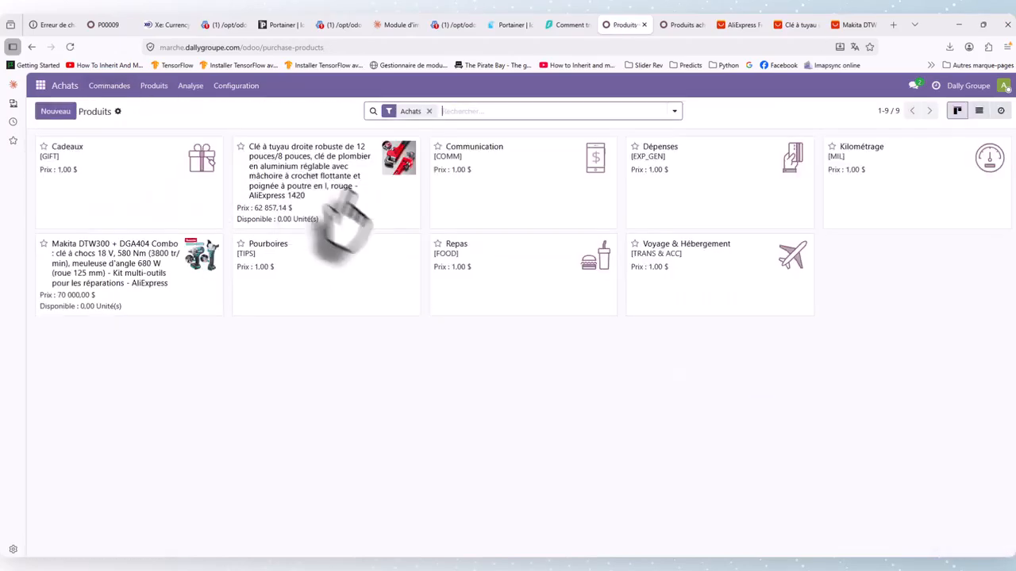
{"action": "left_click", "coordinate": [136, 293]}
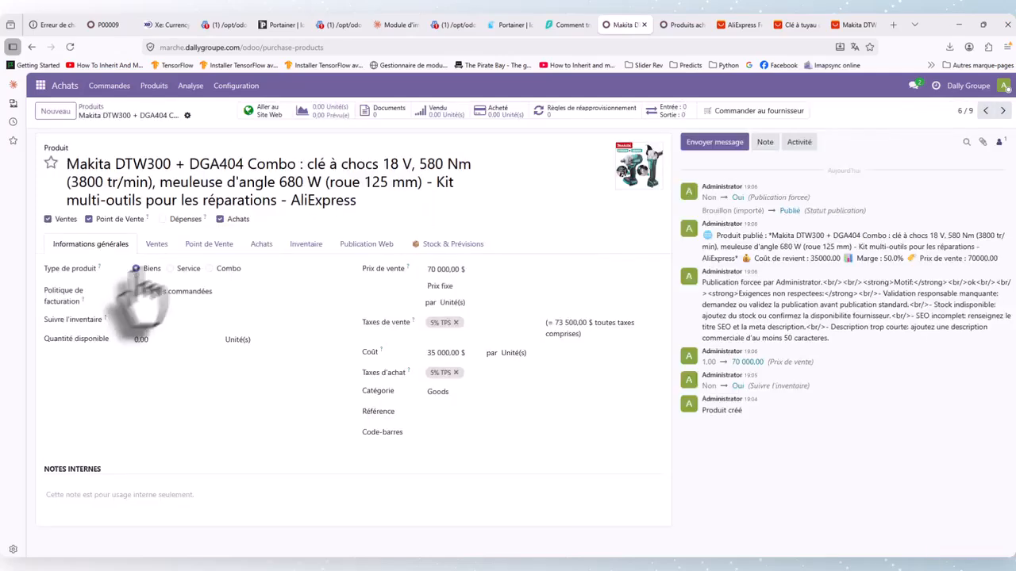
{"action": "left_click", "coordinate": [609, 123]}
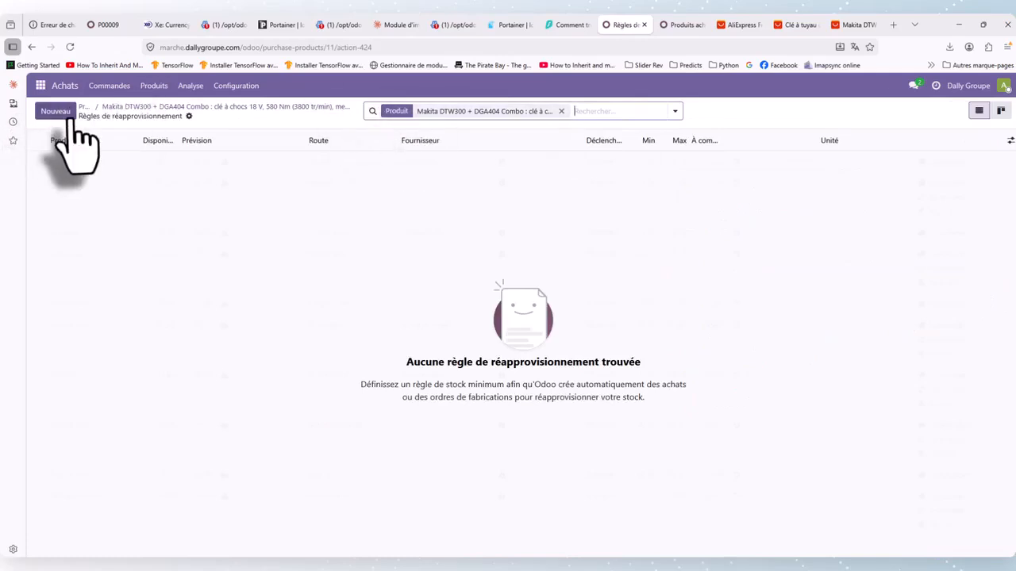
Create and save a replenishment rule for the Makita combo with route Acheter, supplier Fournisseur 2, minimum 10 and maximum 75
{"action": "left_click", "coordinate": [65, 112]}
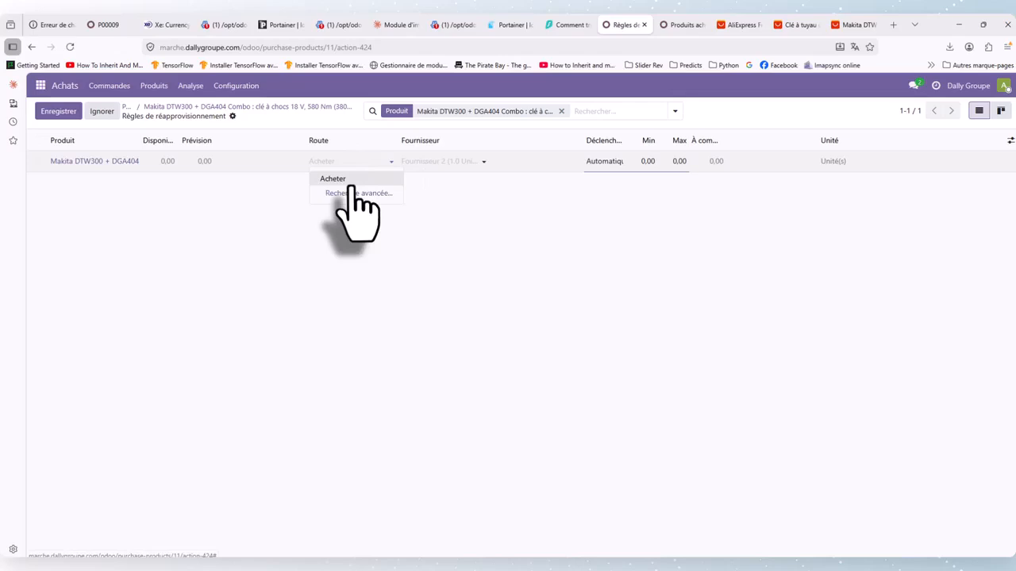
{"action": "left_click", "coordinate": [337, 178]}
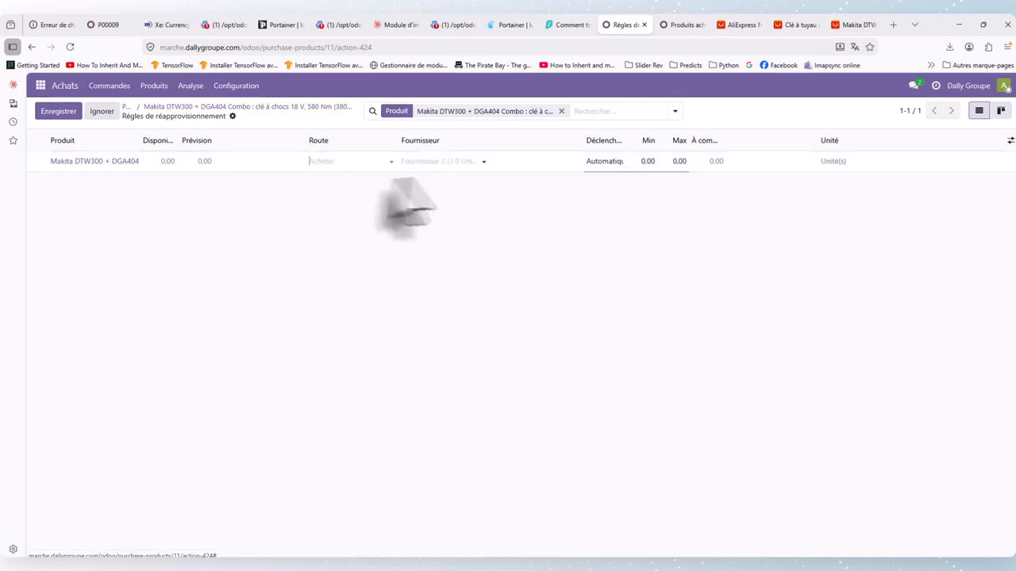
{"action": "left_click", "coordinate": [482, 164]}
{"action": "left_click", "coordinate": [460, 181]}
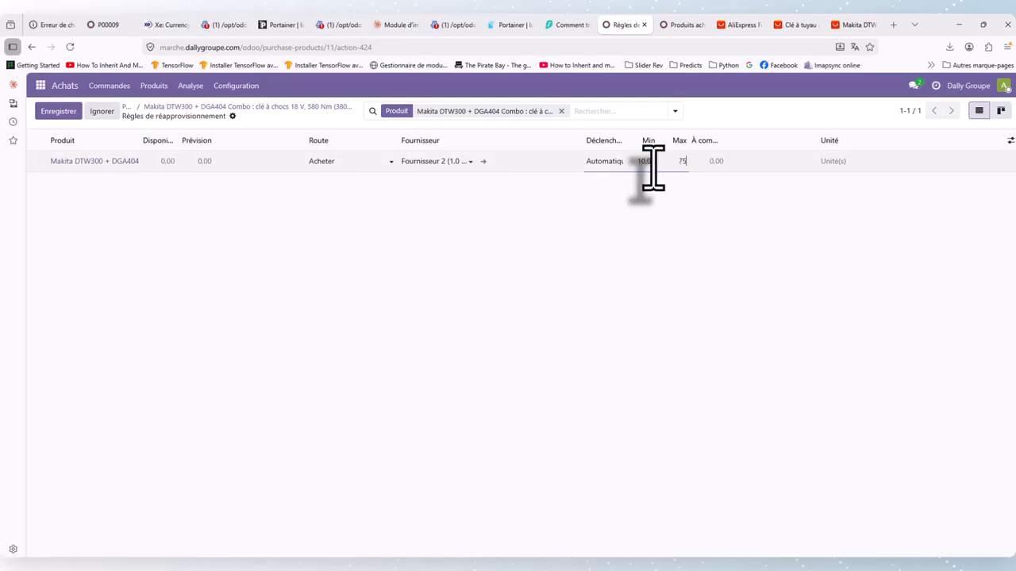
{"action": "left_click", "coordinate": [50, 113]}
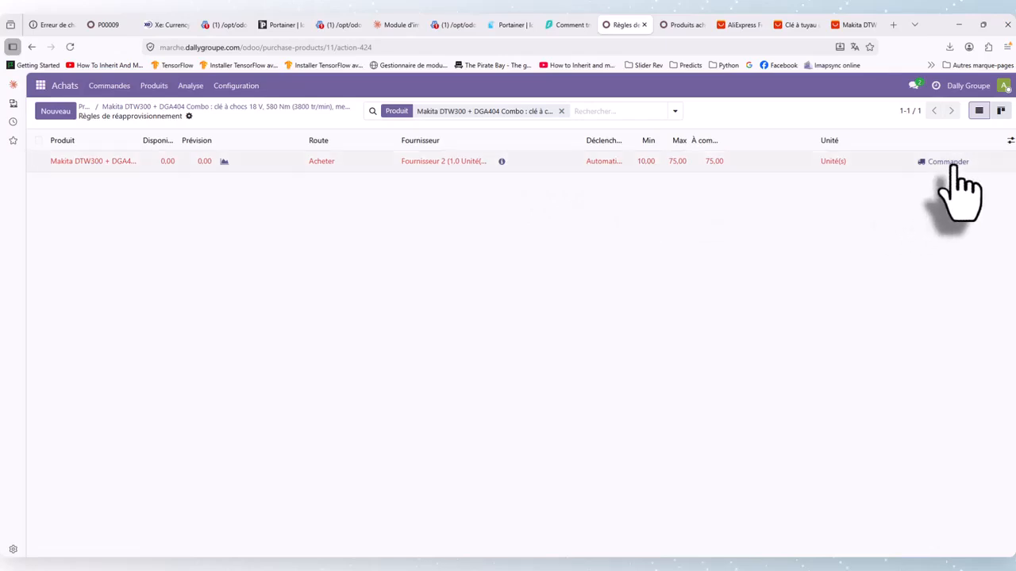
Switch to MN Webshop and launch the replenishment of the pipe wrench from the Réapprovisionnement list
{"action": "left_click", "coordinate": [40, 86]}
{"action": "left_click", "coordinate": [69, 179]}
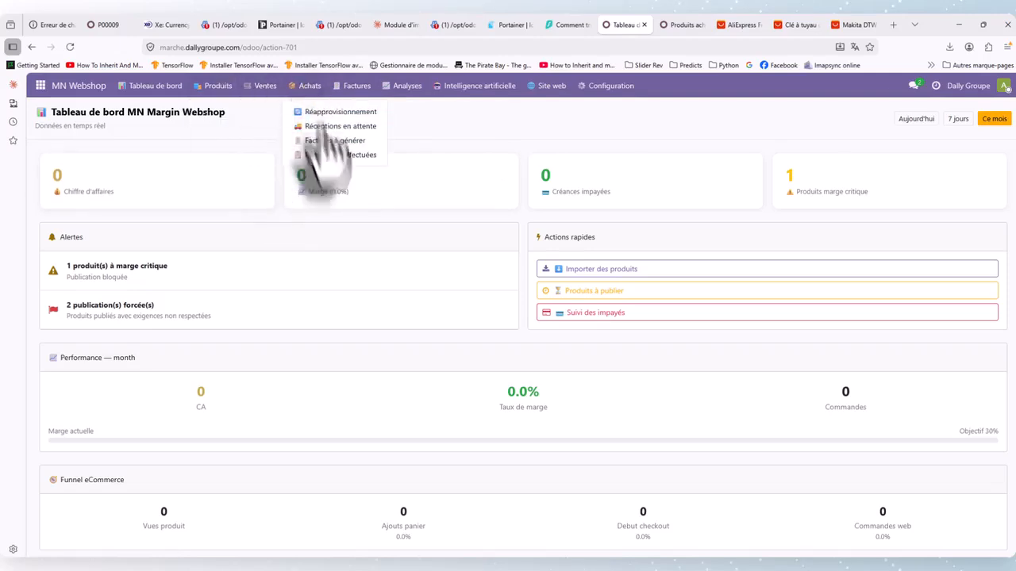
{"action": "left_click", "coordinate": [359, 114]}
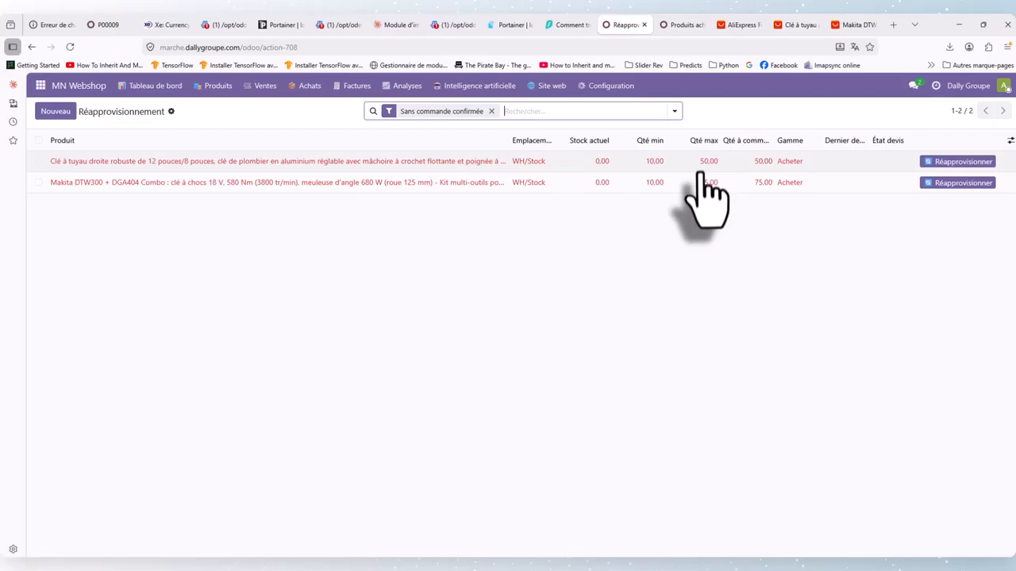
{"action": "left_click", "coordinate": [976, 162]}
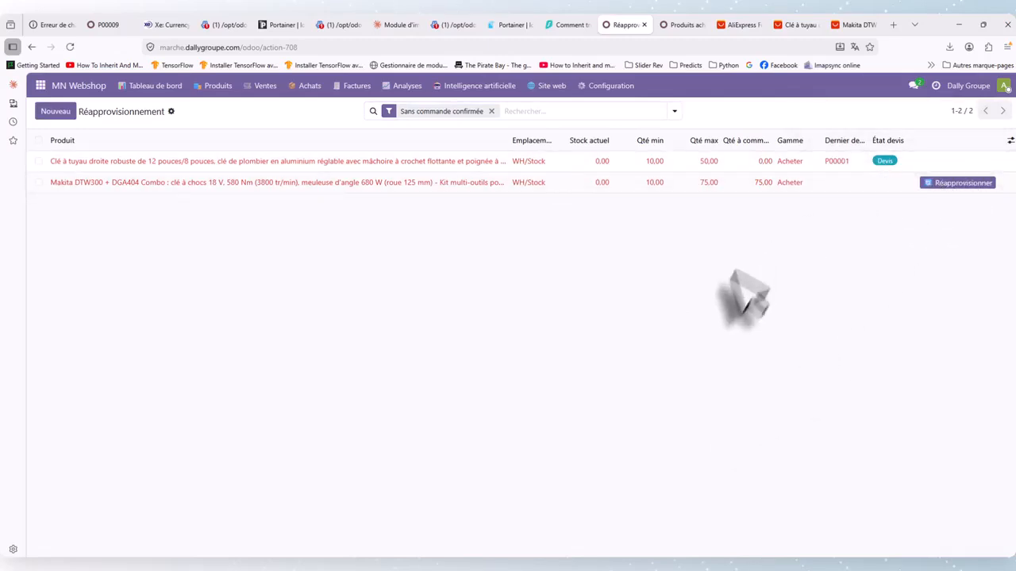
Check the purchasing lists of pending receipts, invoices to generate and completed receipts
{"action": "left_click", "coordinate": [302, 88]}
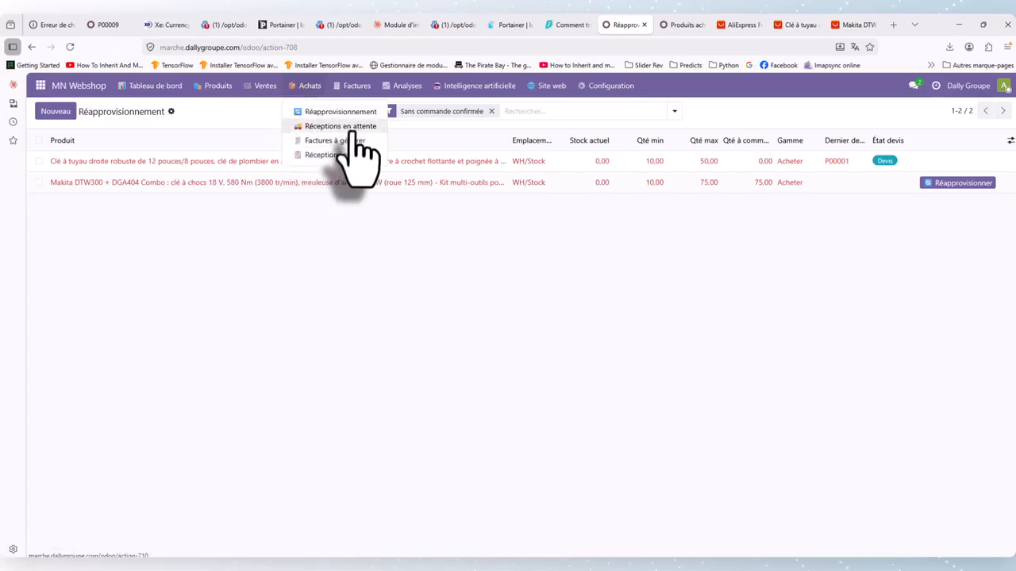
{"action": "left_click", "coordinate": [340, 126]}
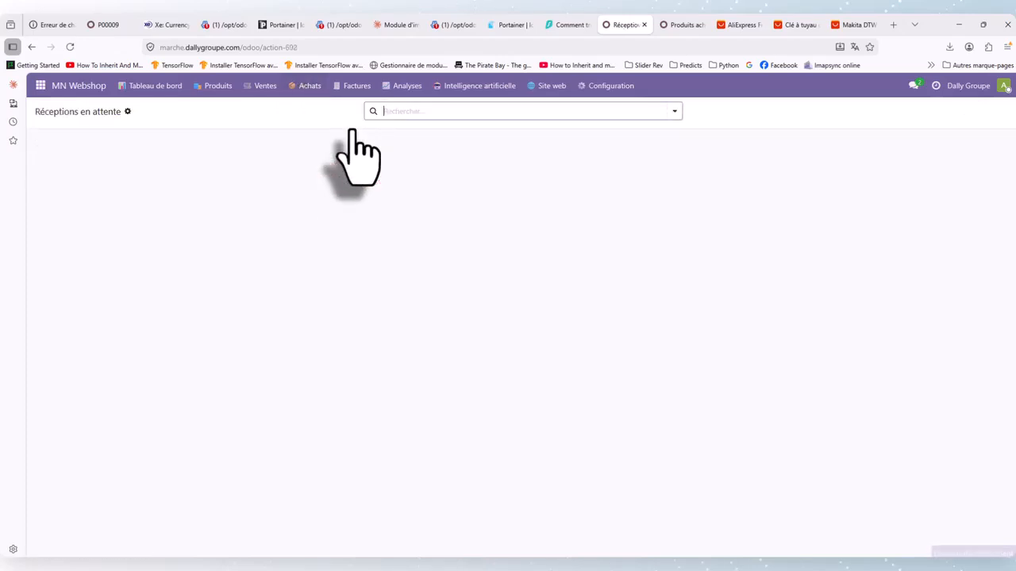
{"action": "left_click", "coordinate": [307, 86]}
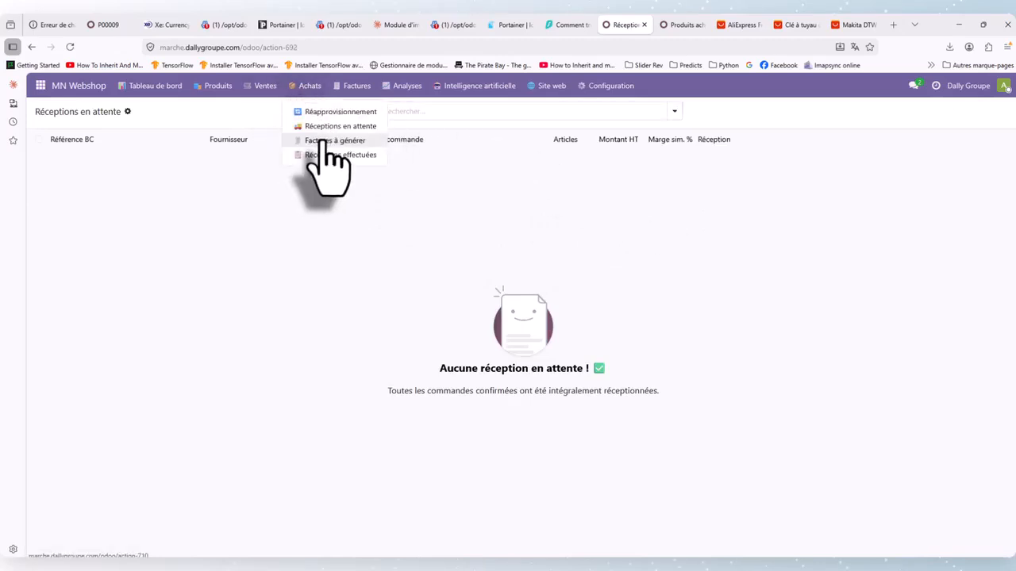
{"action": "left_click", "coordinate": [332, 140]}
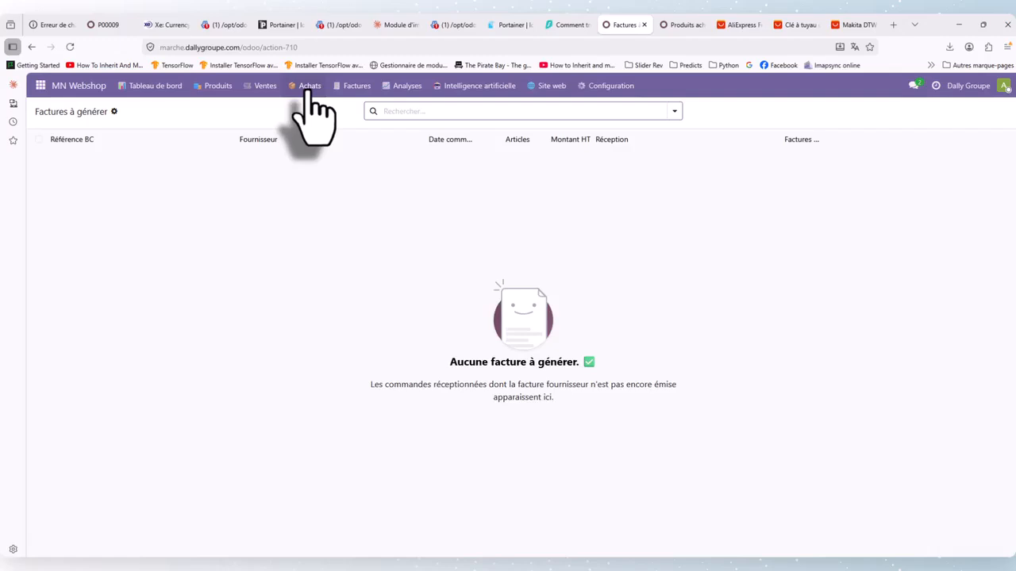
{"action": "left_click", "coordinate": [308, 89]}
{"action": "left_click", "coordinate": [316, 155]}
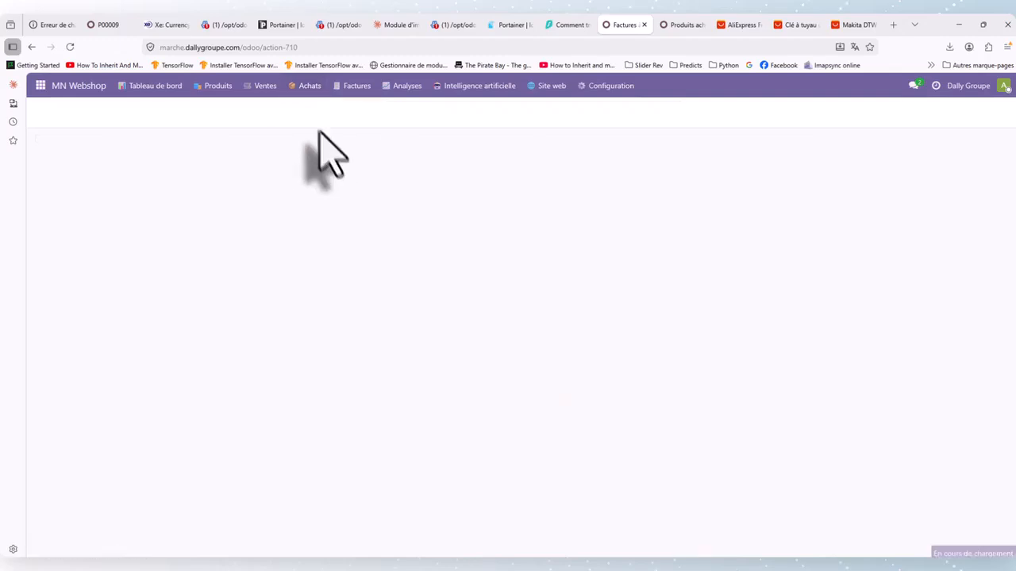
Examine the pipe wrench's replenishment rule and its forecast description, and close the description without saving
{"action": "left_click", "coordinate": [311, 113]}
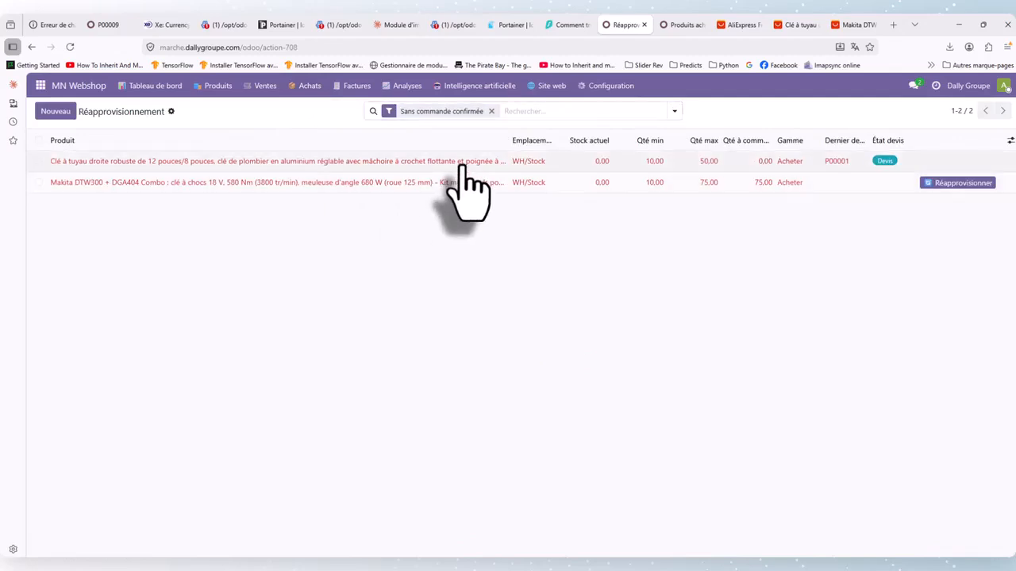
{"action": "left_click", "coordinate": [458, 163]}
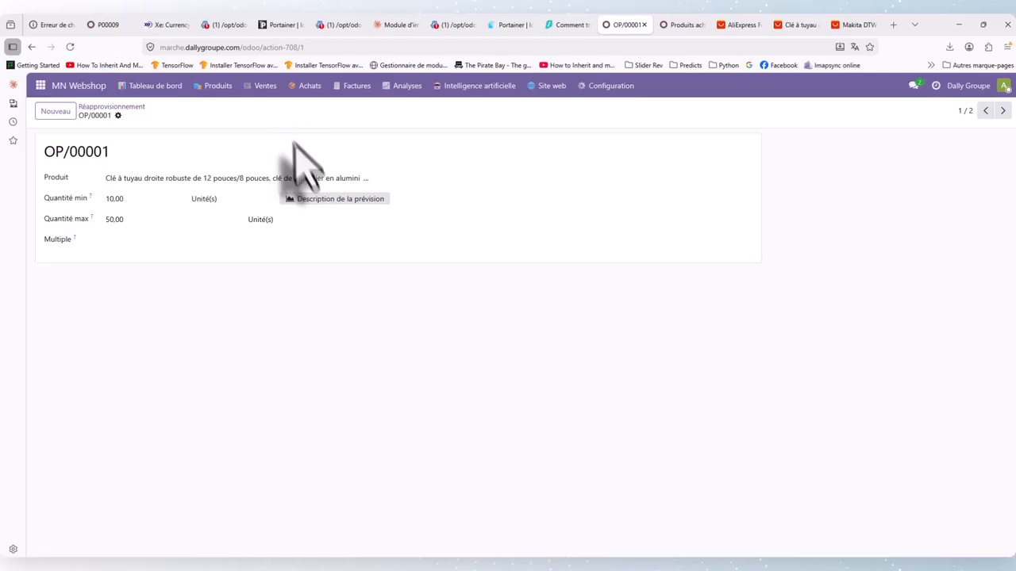
{"action": "key", "text": "alt+Left"}
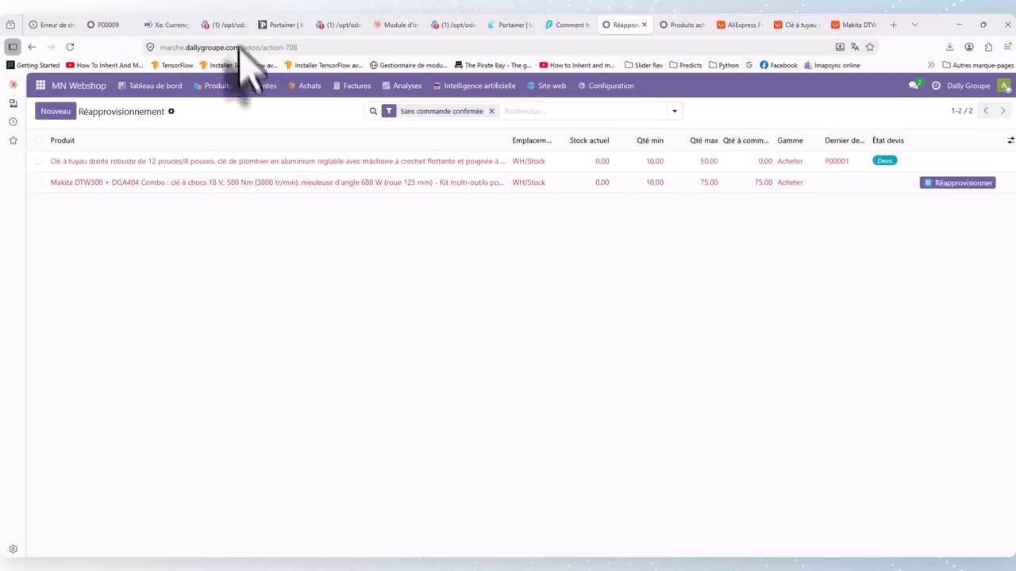
{"action": "left_click", "coordinate": [287, 167]}
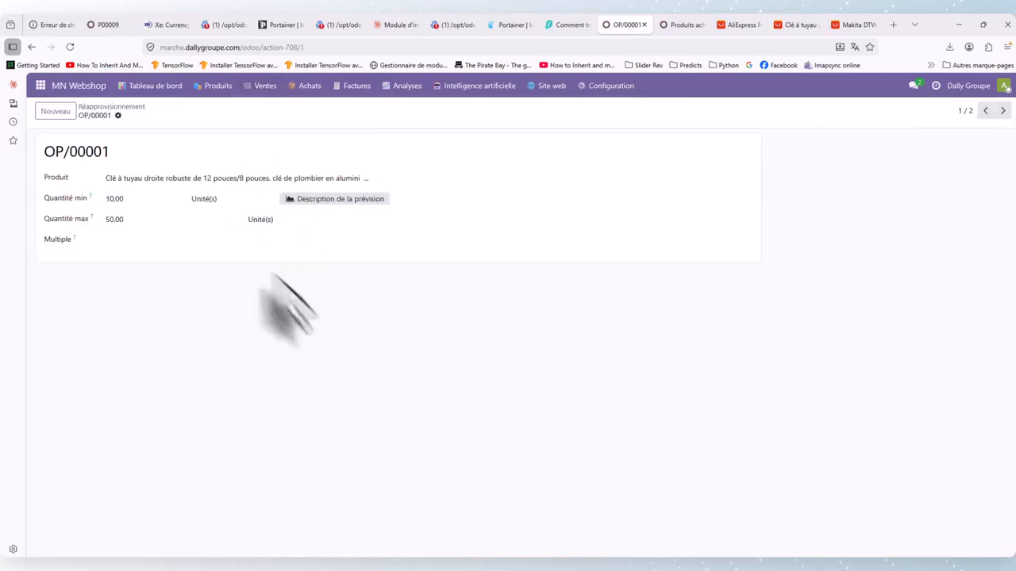
{"action": "left_click", "coordinate": [346, 204]}
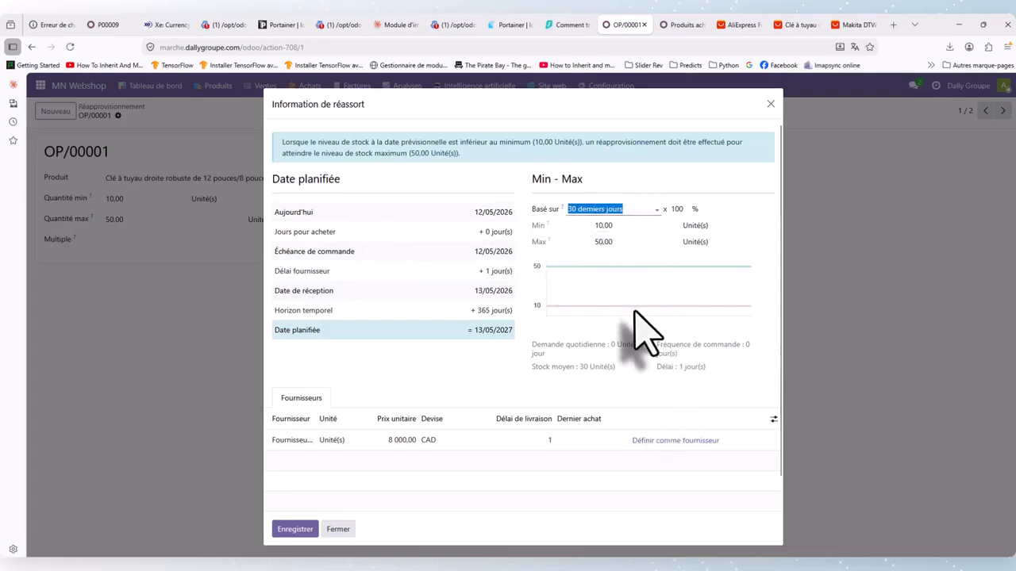
{"action": "left_click", "coordinate": [338, 530]}
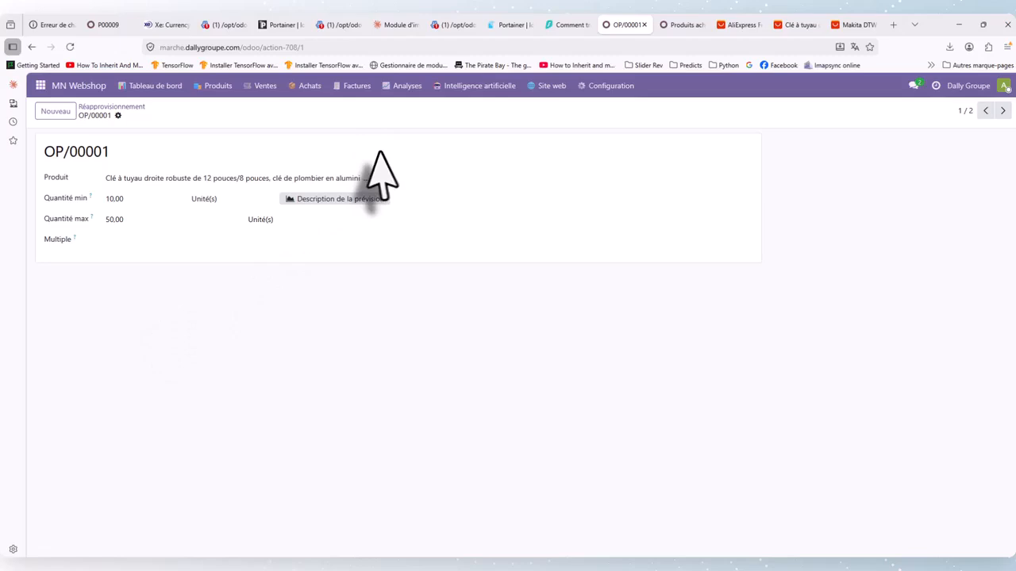
Switch to the Achats app in the cost template's browser page and open the request for quotation for Fournisseur 1
{"action": "left_click", "coordinate": [677, 25]}
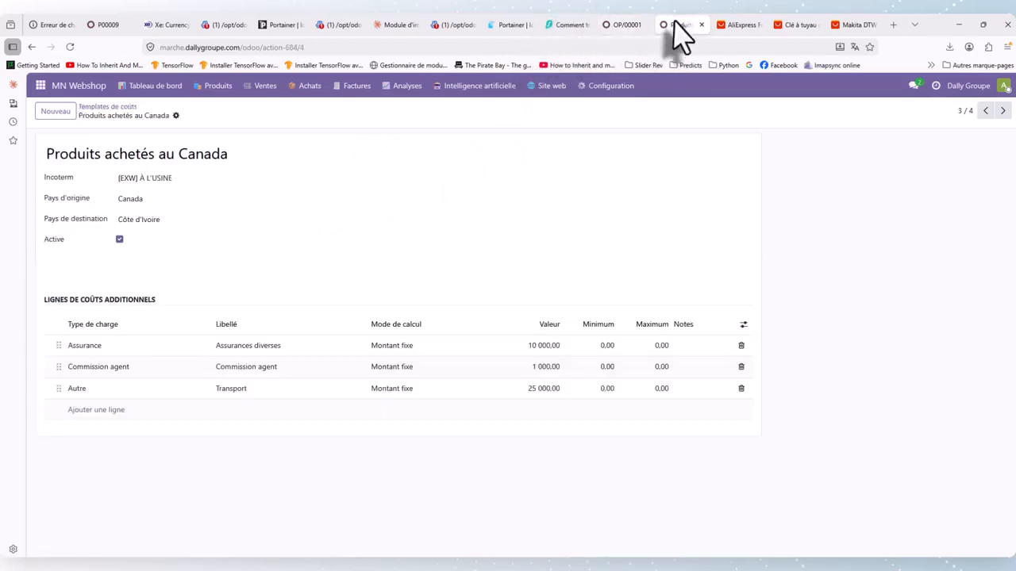
{"action": "left_click", "coordinate": [39, 85]}
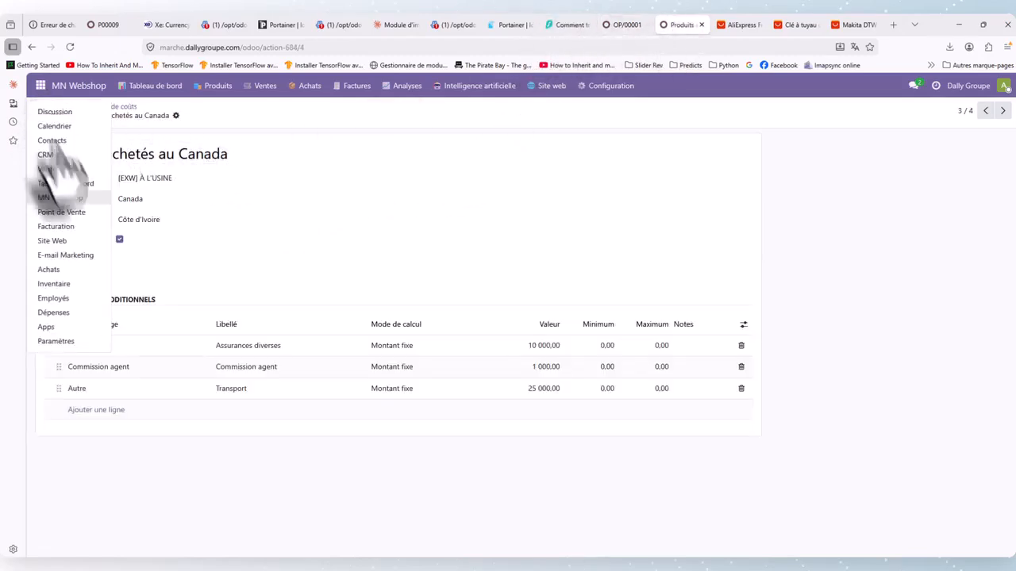
{"action": "left_click", "coordinate": [50, 270]}
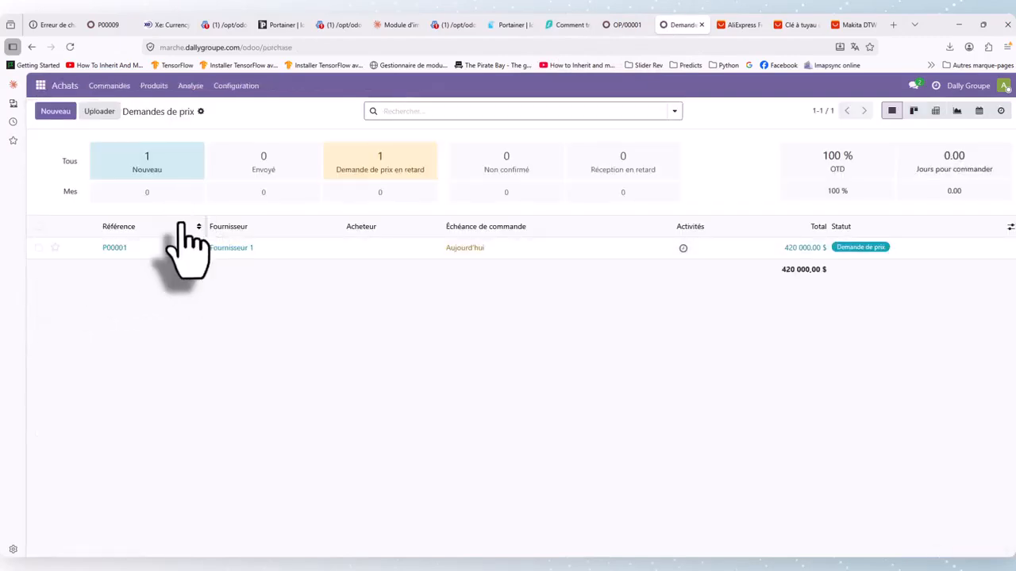
{"action": "left_click", "coordinate": [143, 252]}
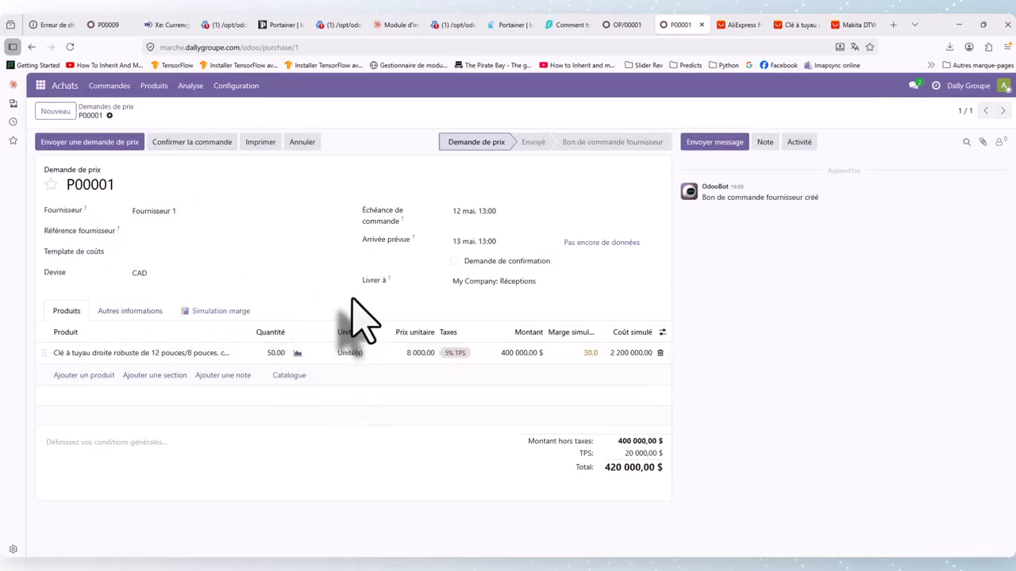
Confirm the purchase order for Fournisseur 1 and check the wrench's quotation status in MN Webshop's Réapprovisionnement list
{"action": "left_click", "coordinate": [211, 144]}
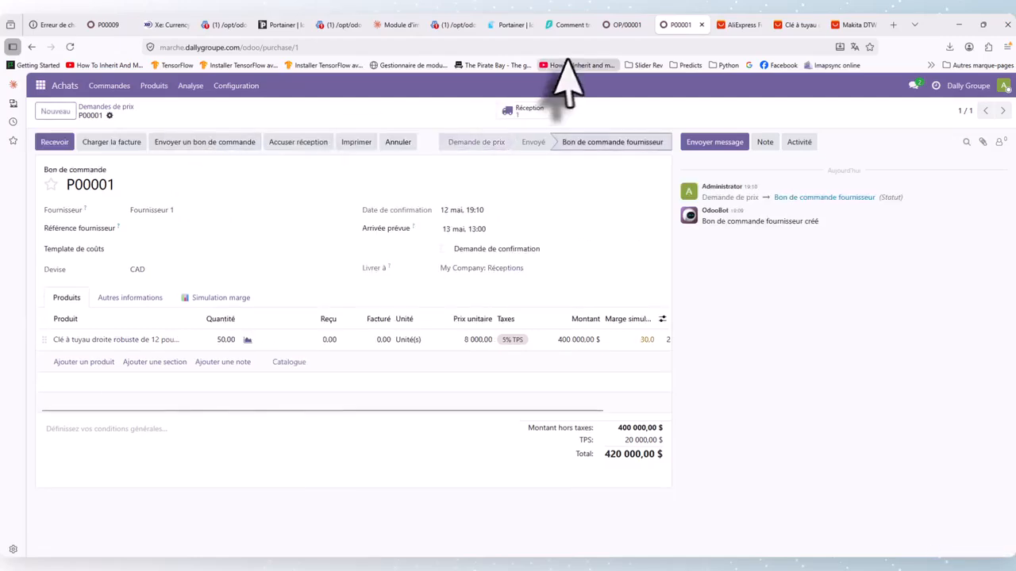
{"action": "left_click", "coordinate": [622, 24]}
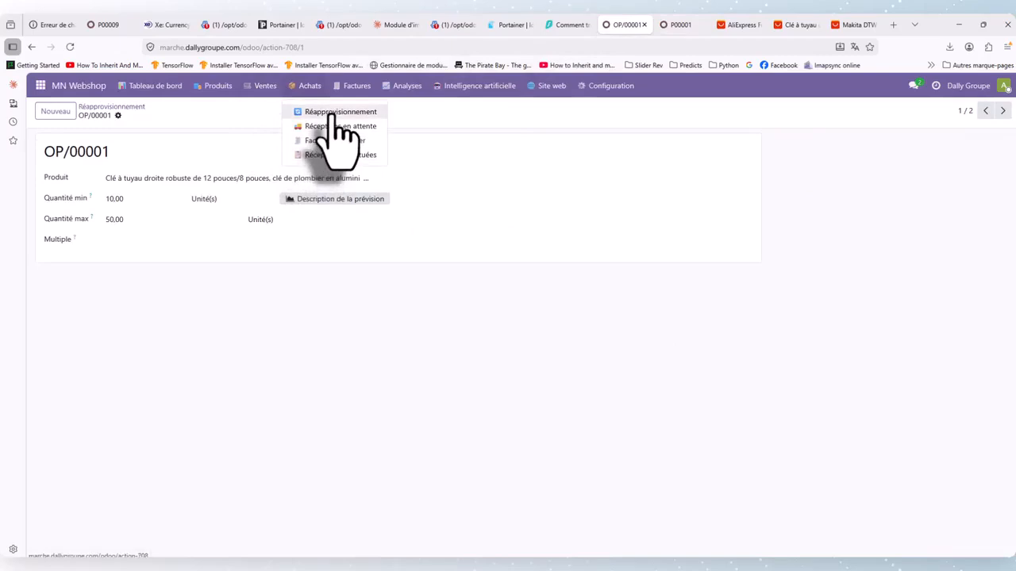
{"action": "left_click", "coordinate": [332, 114]}
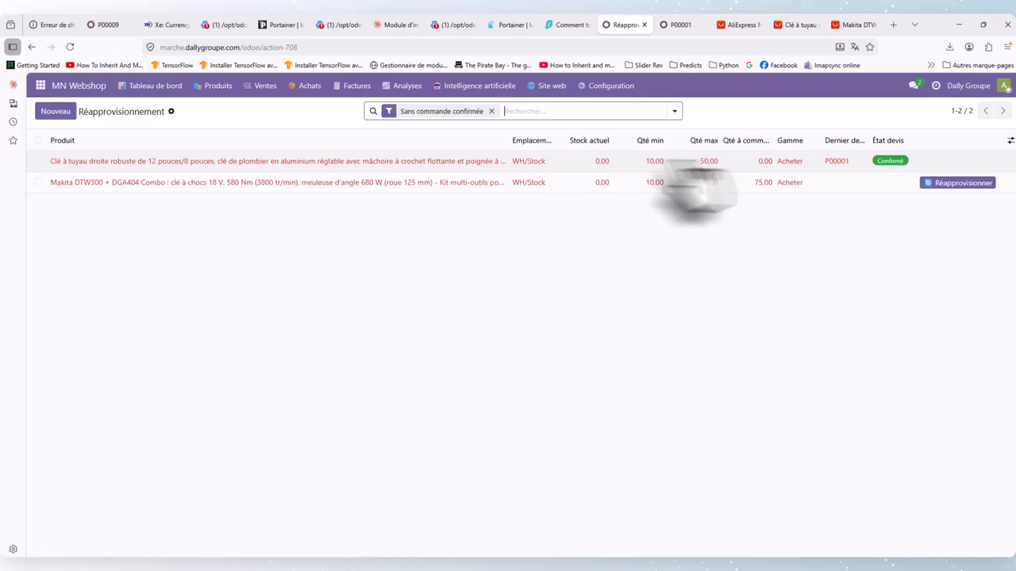
Open the Fournisseur 1 order from Réceptions en attente and validate the receipt of its 50 pipe wrenches
{"action": "left_click", "coordinate": [303, 88]}
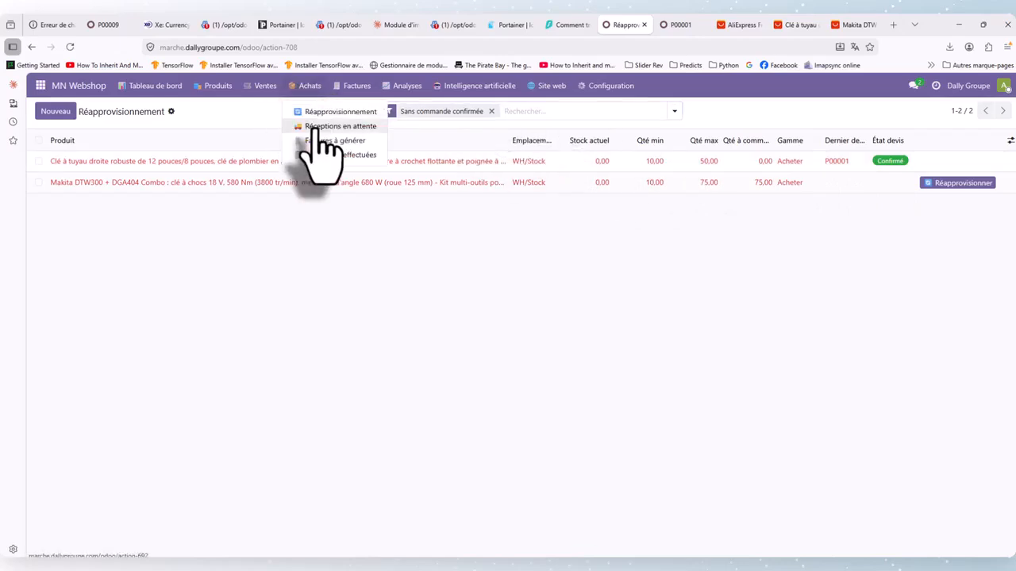
{"action": "left_click", "coordinate": [318, 127]}
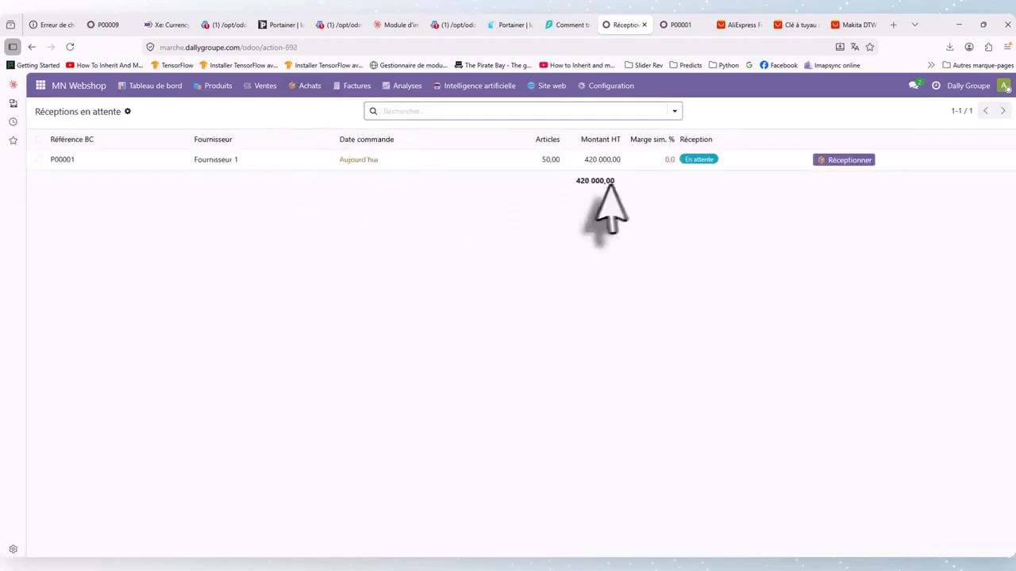
{"action": "left_click", "coordinate": [490, 166]}
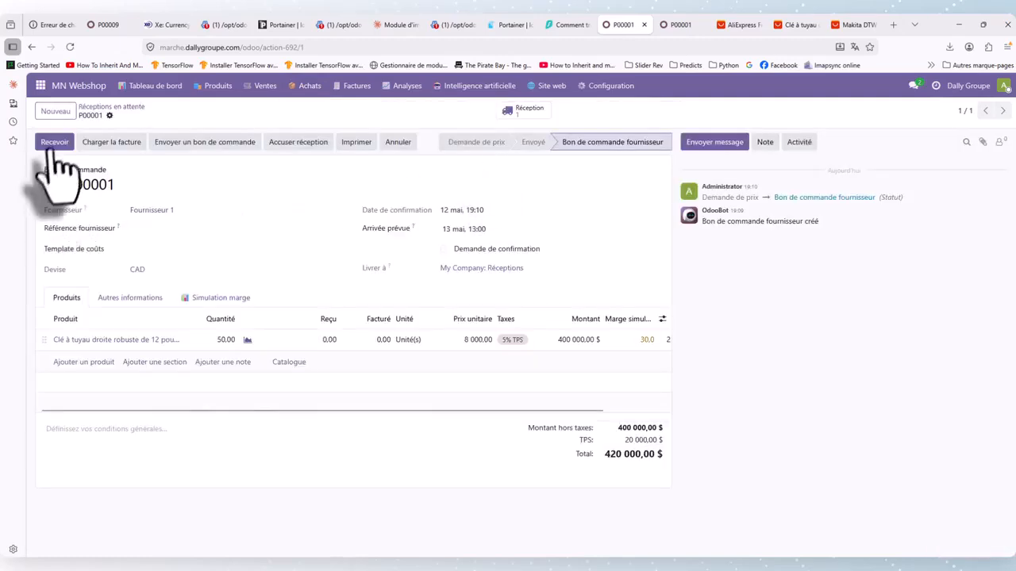
{"action": "left_click", "coordinate": [54, 142]}
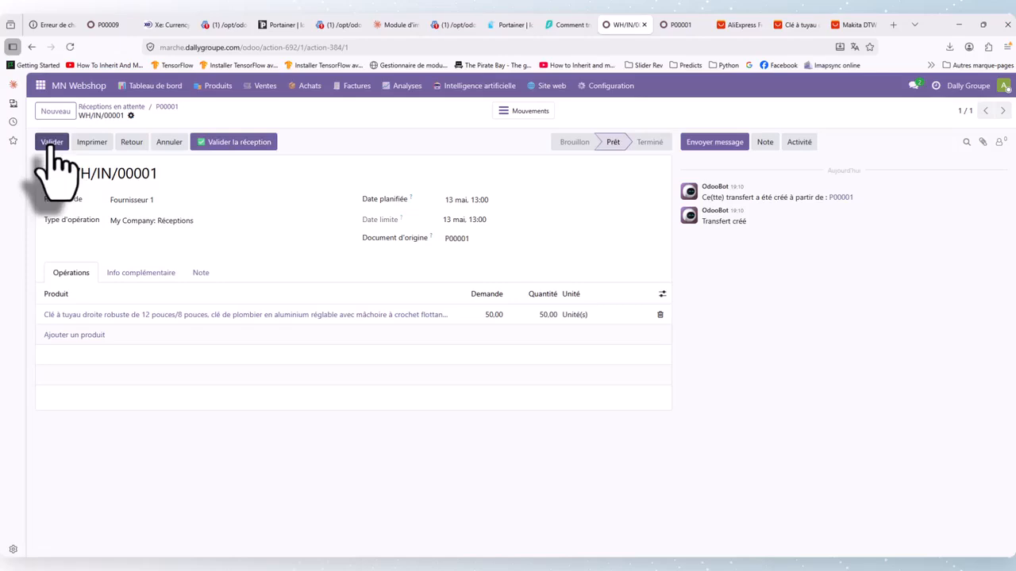
{"action": "left_click", "coordinate": [53, 143]}
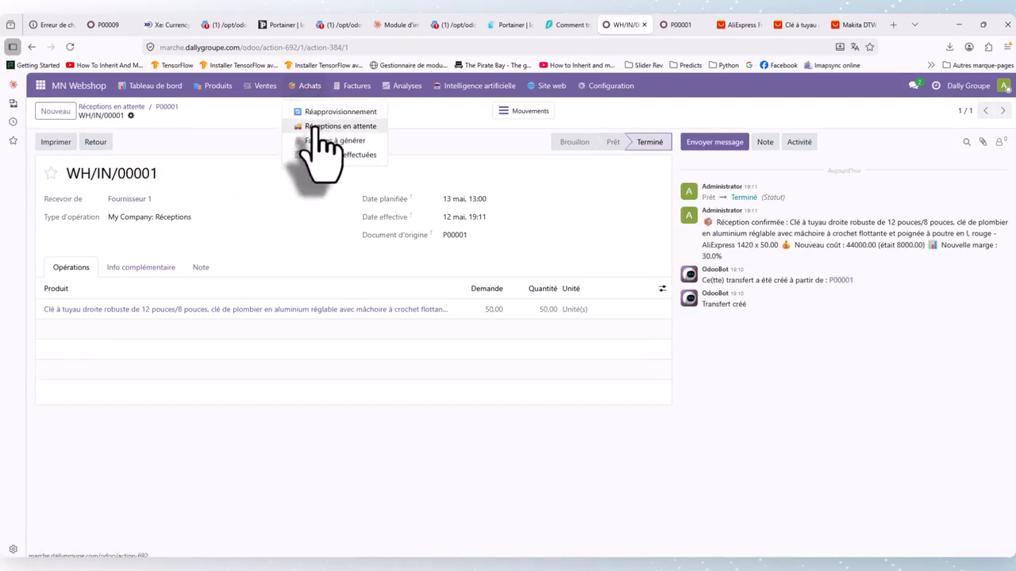
Check the purchasing lists Réceptions en attente, Réceptions effectuées and Factures à générer
{"action": "left_click", "coordinate": [321, 127]}
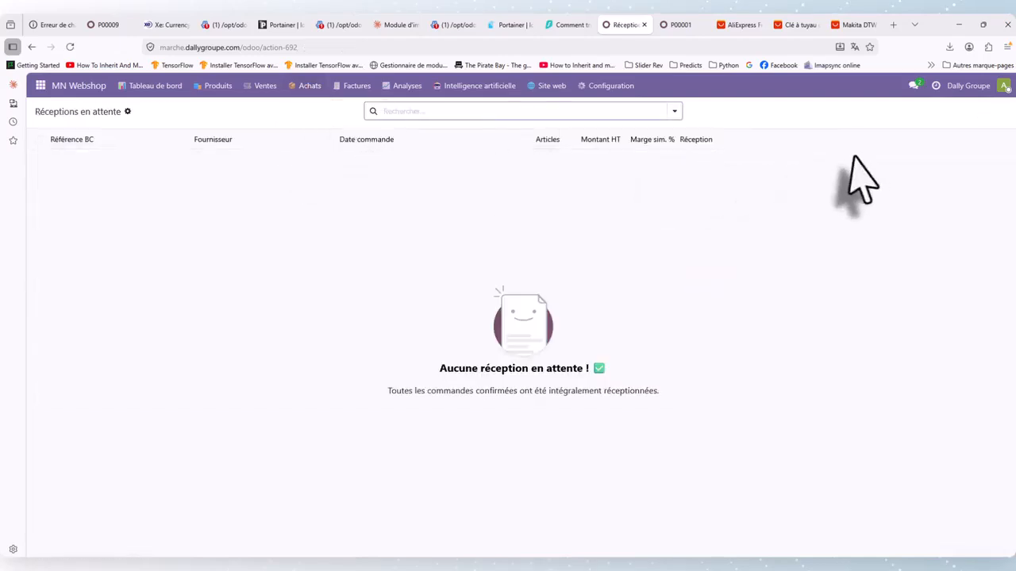
{"action": "left_click", "coordinate": [312, 87]}
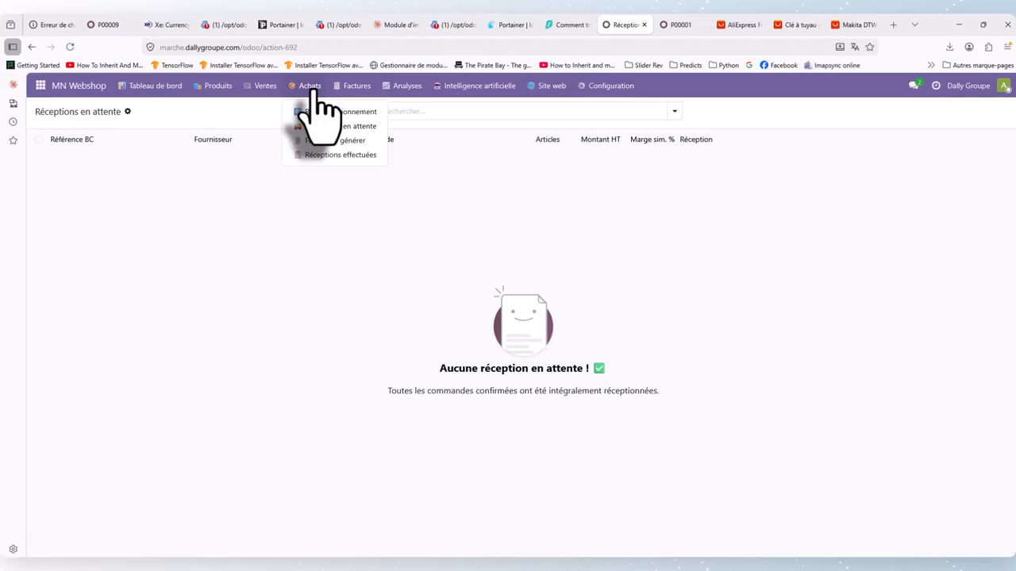
{"action": "left_click", "coordinate": [357, 155]}
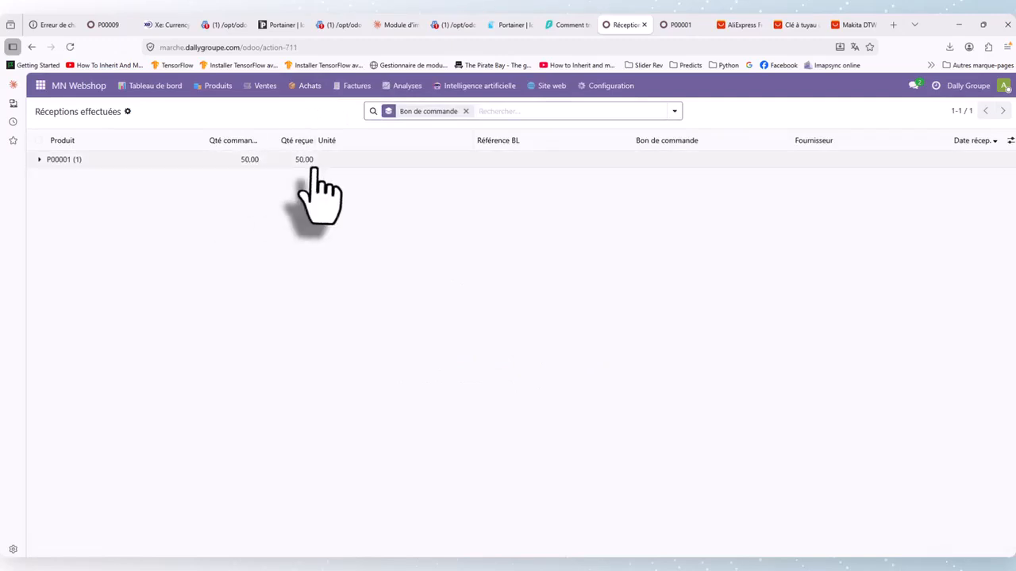
{"action": "left_click", "coordinate": [312, 89]}
{"action": "left_click", "coordinate": [328, 143]}
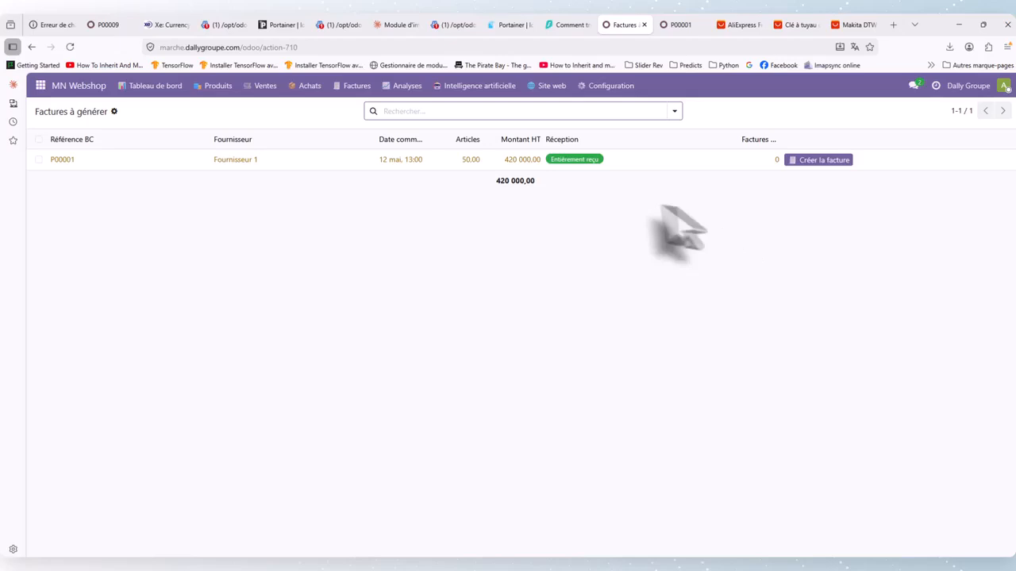
Examine the details of the received Fournisseur 1 purchase order from the Factures à générer list
{"action": "left_click", "coordinate": [471, 163]}
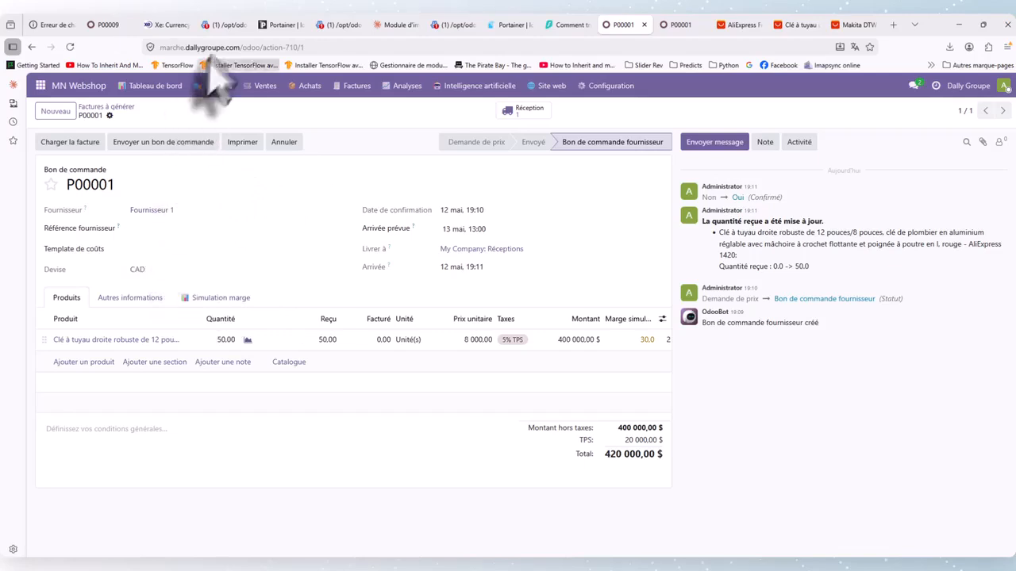
{"action": "key", "text": "alt+Left"}
{"action": "left_click", "coordinate": [424, 158]}
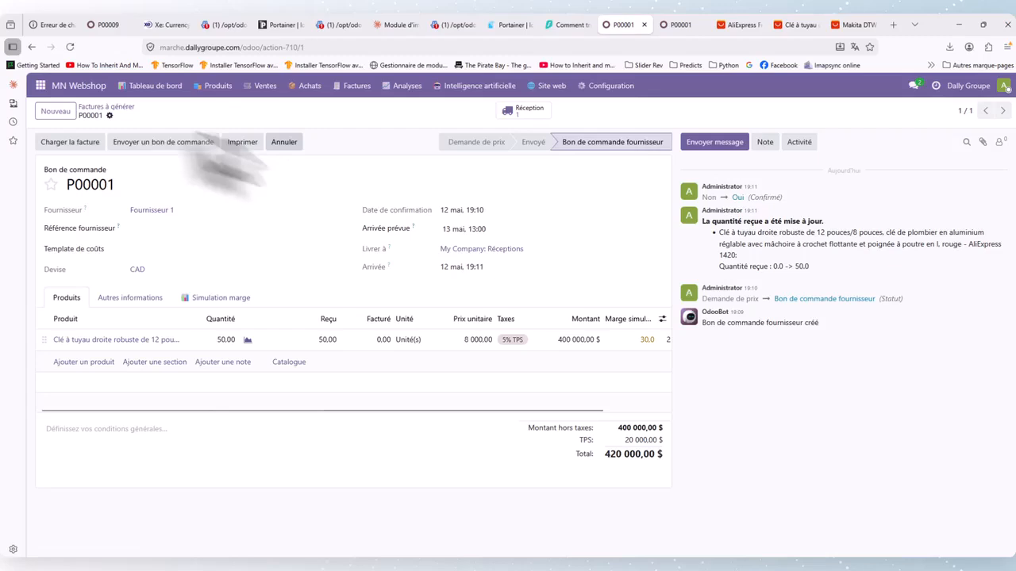
Create the Fournisseur 1 bill from Factures à générer, set its invoice date to 12 mai and confirm it
{"action": "left_click", "coordinate": [304, 86]}
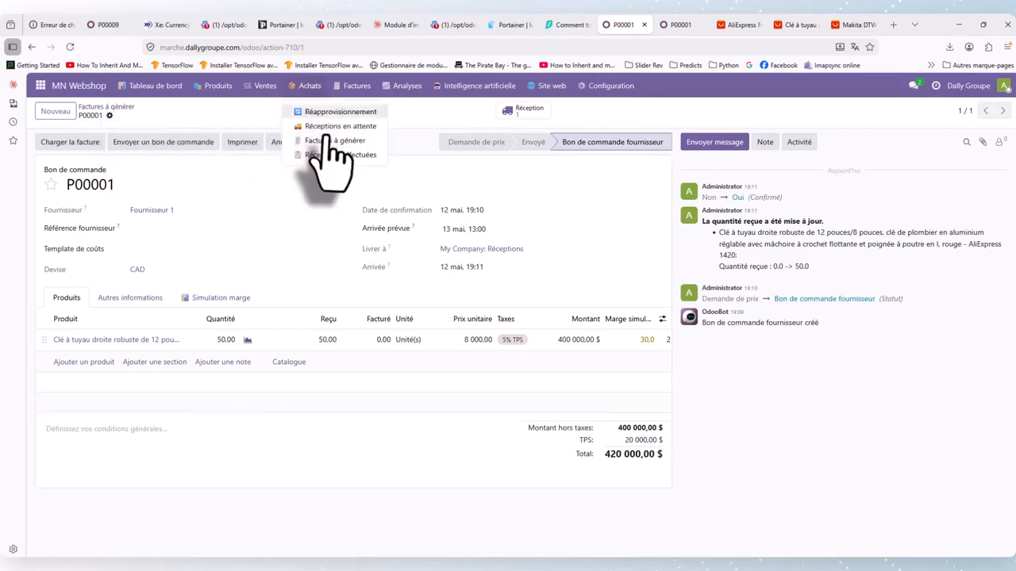
{"action": "left_click", "coordinate": [324, 140]}
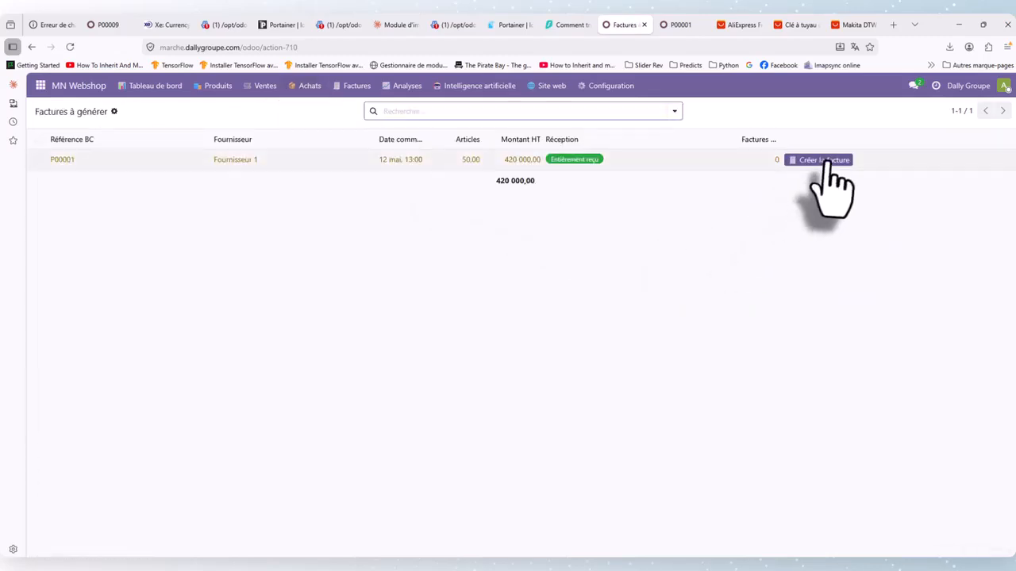
{"action": "left_click", "coordinate": [826, 160]}
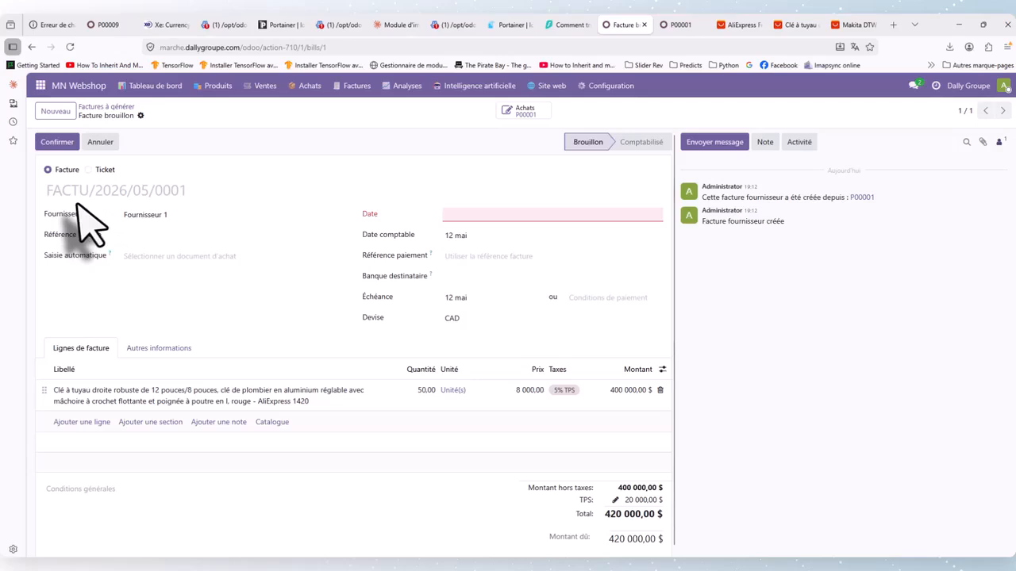
{"action": "left_click", "coordinate": [508, 216]}
{"action": "left_click", "coordinate": [525, 317]}
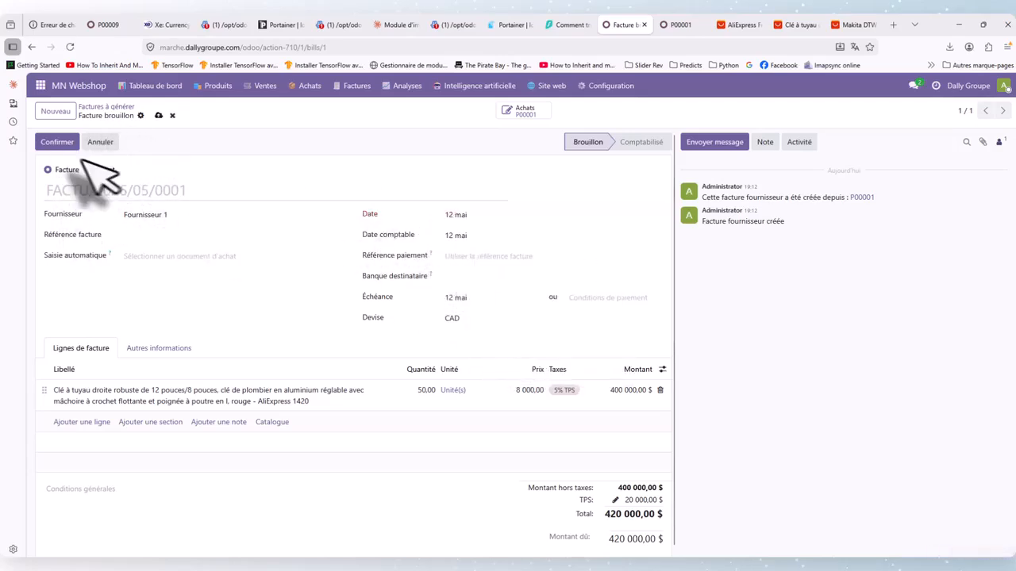
{"action": "left_click", "coordinate": [54, 143]}
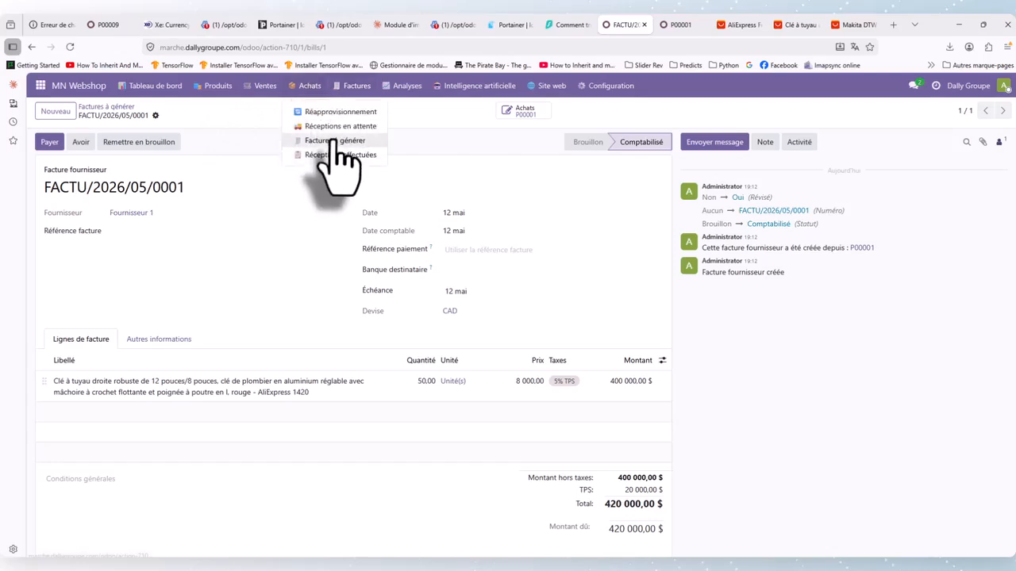
Open the Fournisseur 1 bill from Factures fournisseur and register its full payment through the Banque journal
{"action": "left_click", "coordinate": [334, 143]}
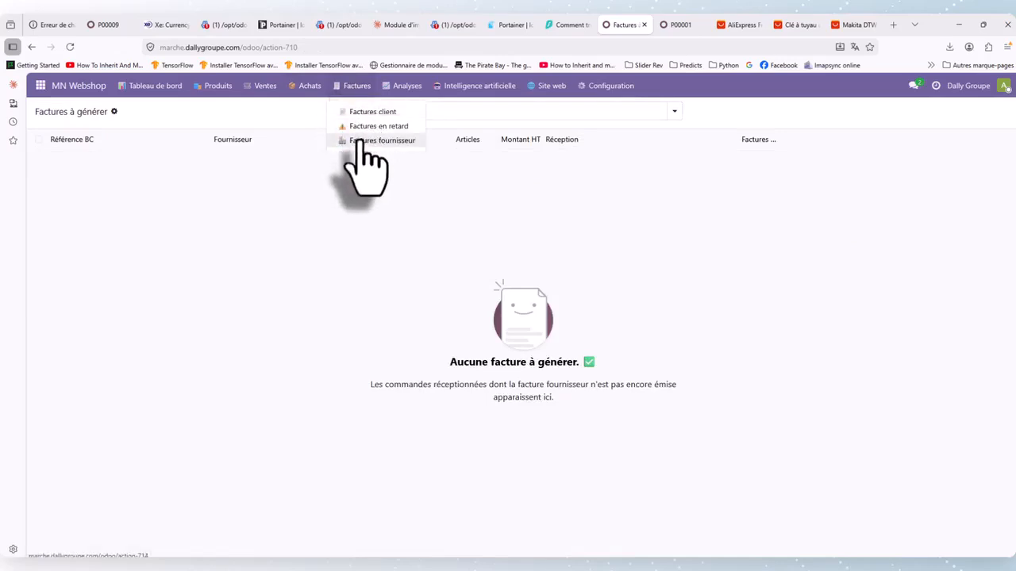
{"action": "left_click", "coordinate": [362, 143]}
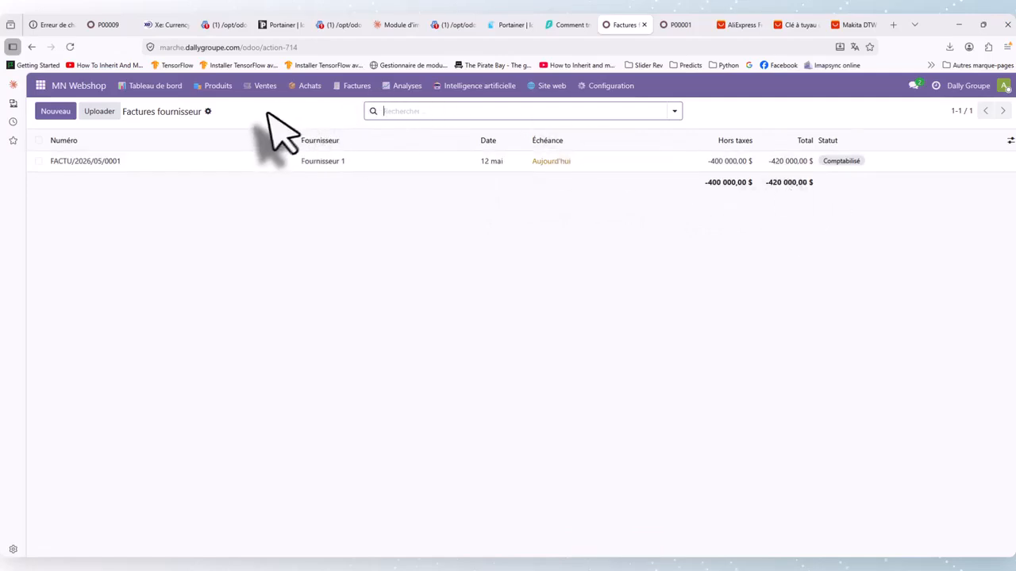
{"action": "left_click", "coordinate": [308, 87]}
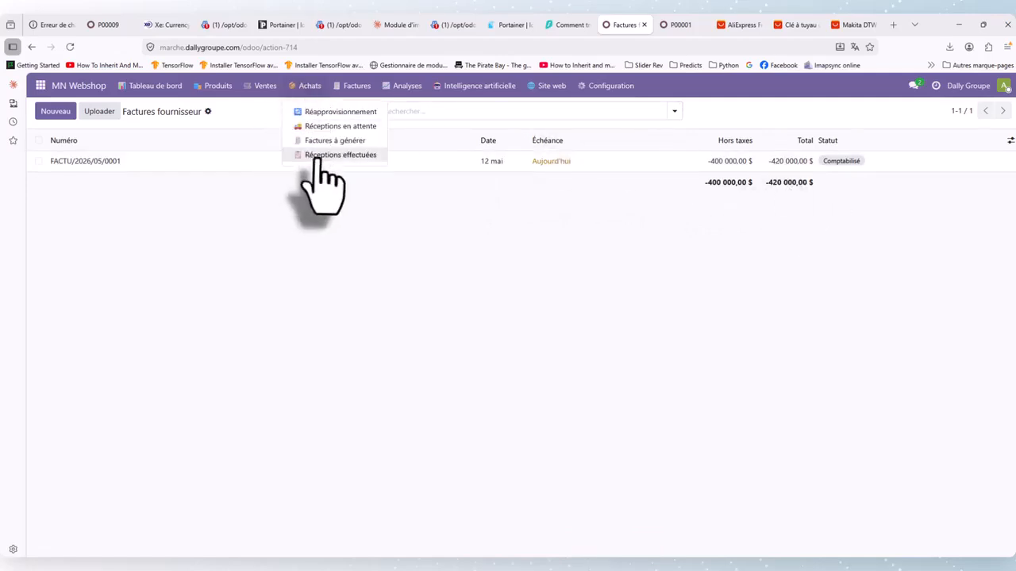
{"action": "left_click", "coordinate": [559, 169]}
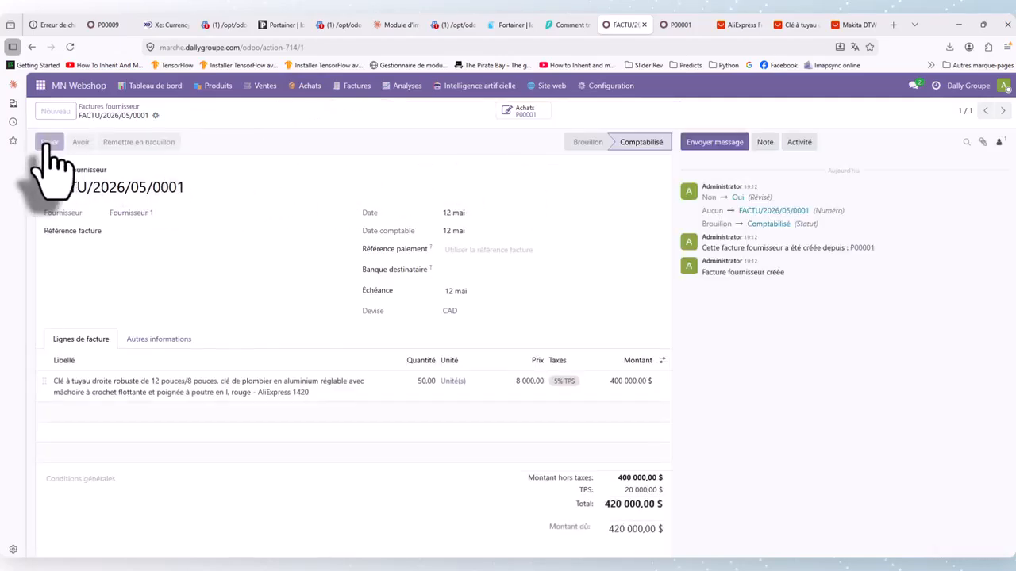
{"action": "left_click", "coordinate": [48, 143]}
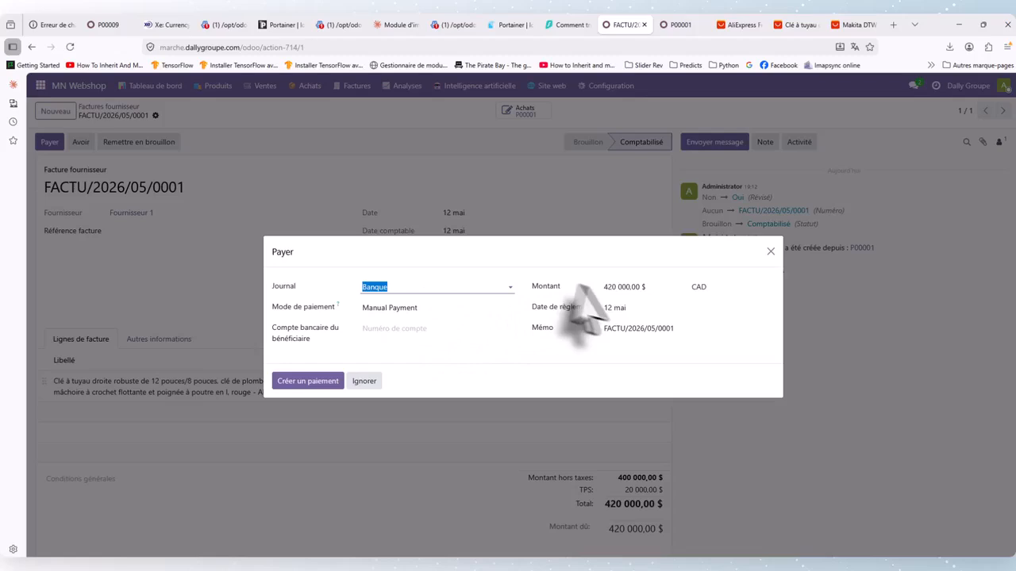
{"action": "left_click", "coordinate": [508, 288]}
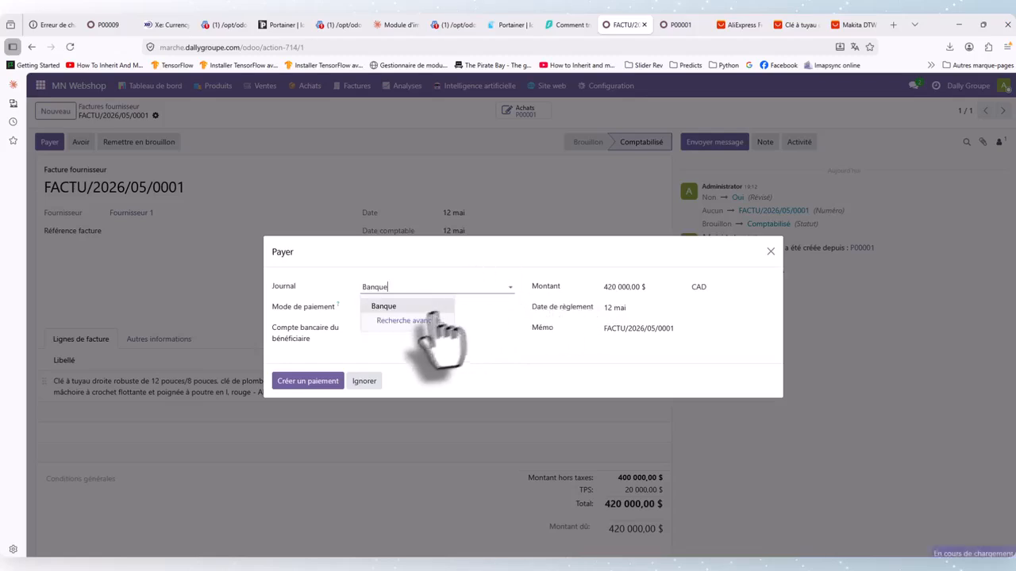
{"action": "left_click", "coordinate": [409, 306]}
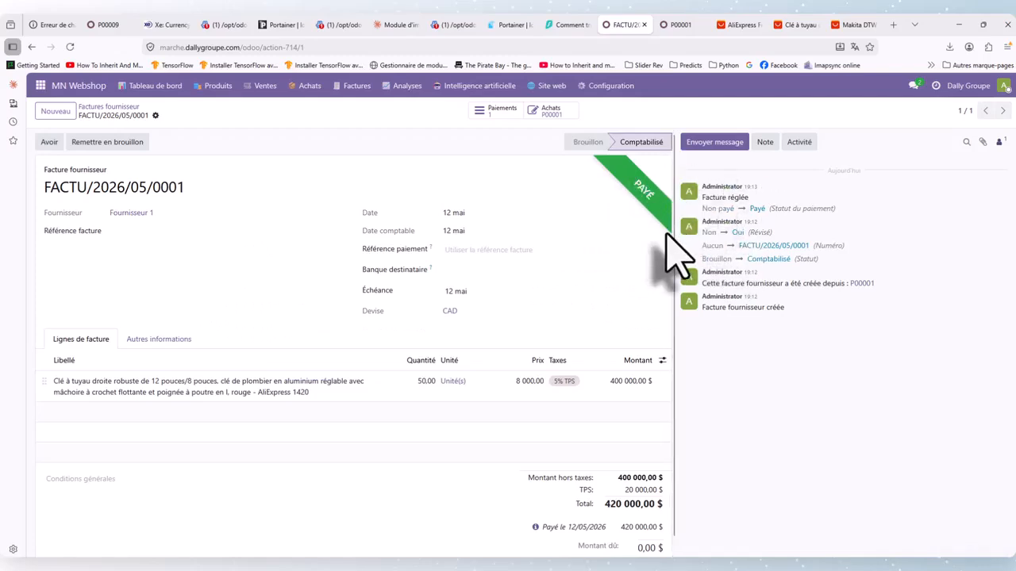
Check the overdue and supplier invoice lists, and review the whole Tableau de bord of MN Webshop
{"action": "left_click", "coordinate": [353, 86]}
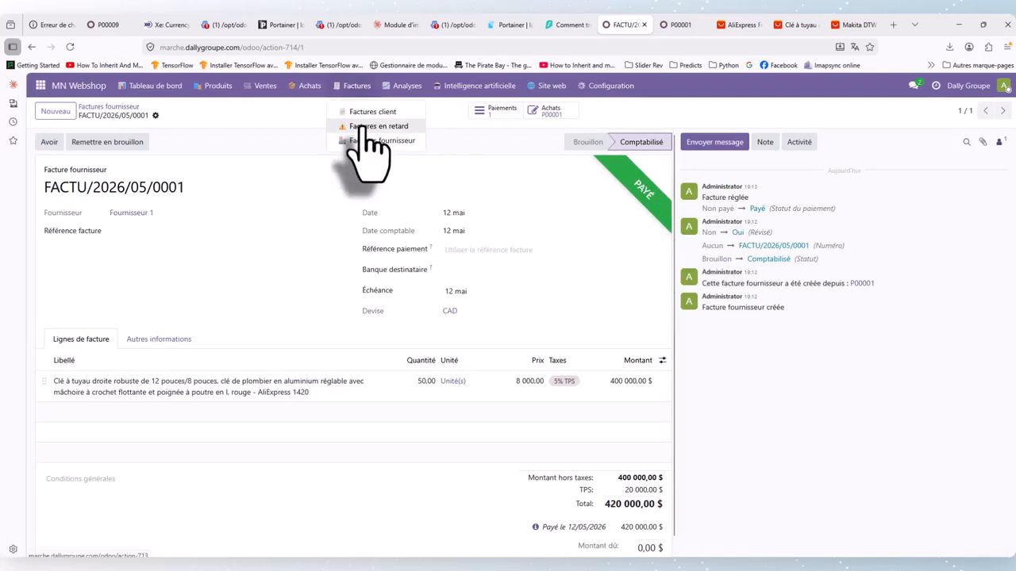
{"action": "left_click", "coordinate": [365, 126]}
{"action": "left_click", "coordinate": [359, 87]}
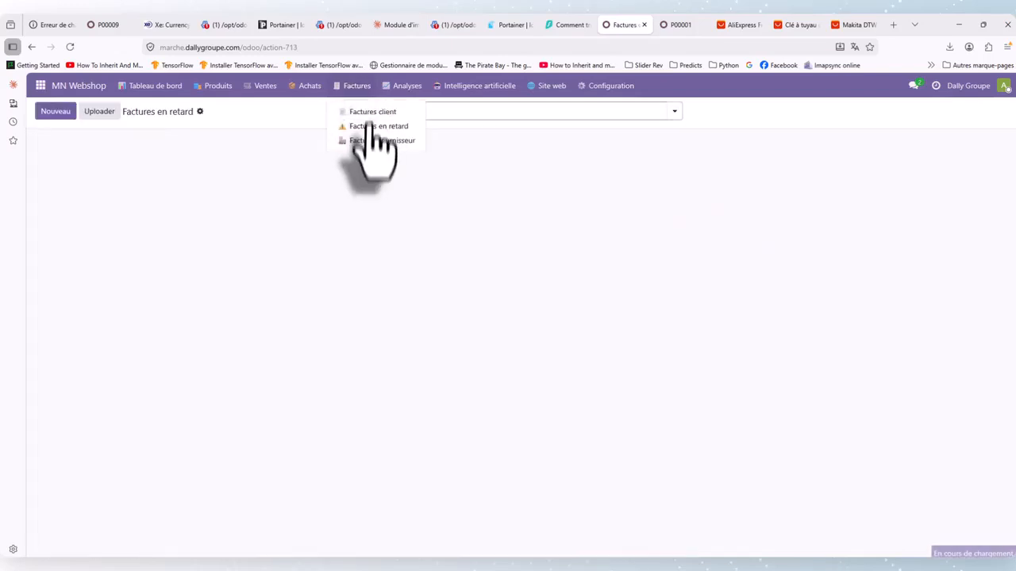
{"action": "left_click", "coordinate": [370, 142]}
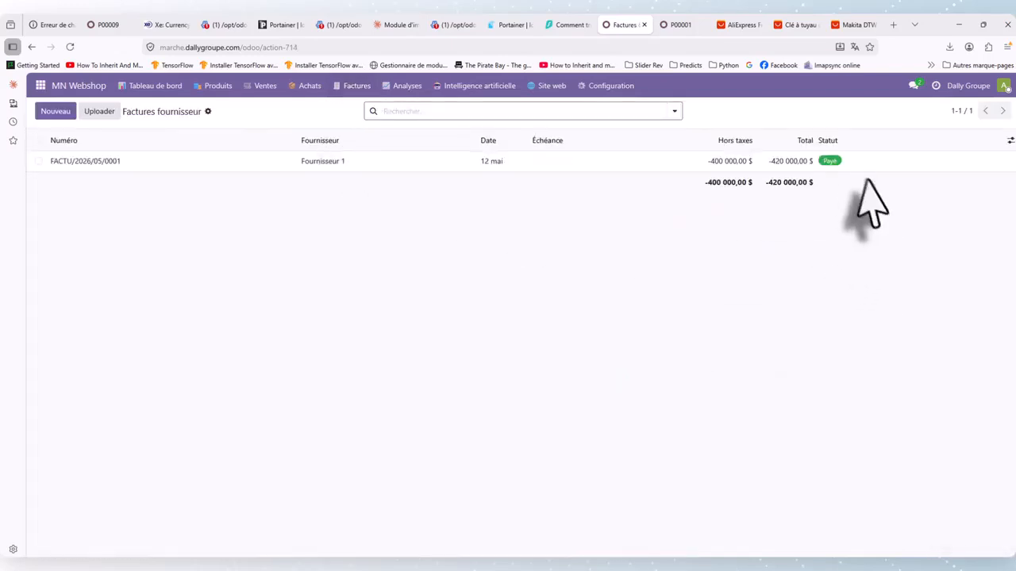
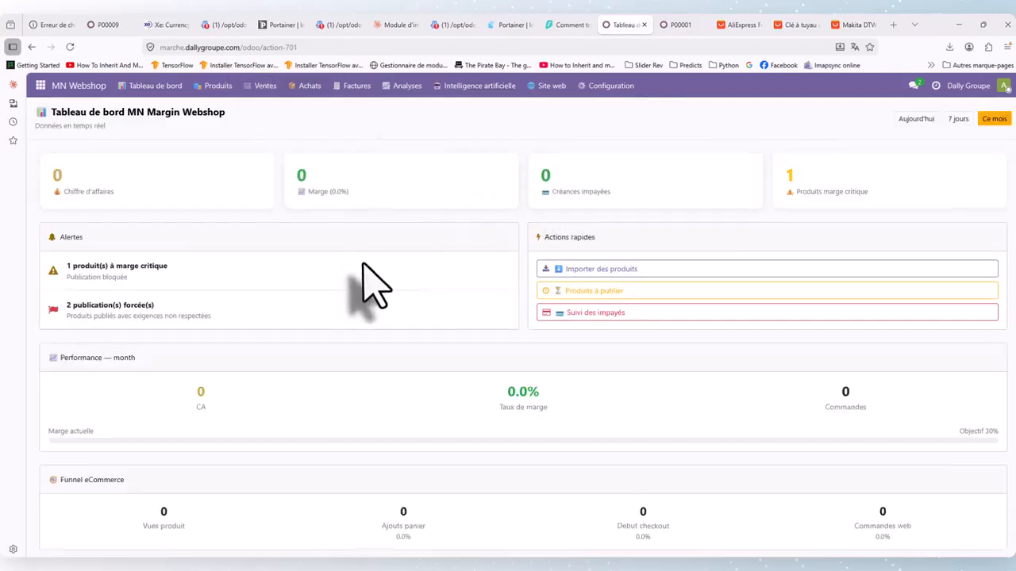
{"action": "scroll", "coordinate": [363, 264], "scroll_direction": "down", "scroll_amount": 5}
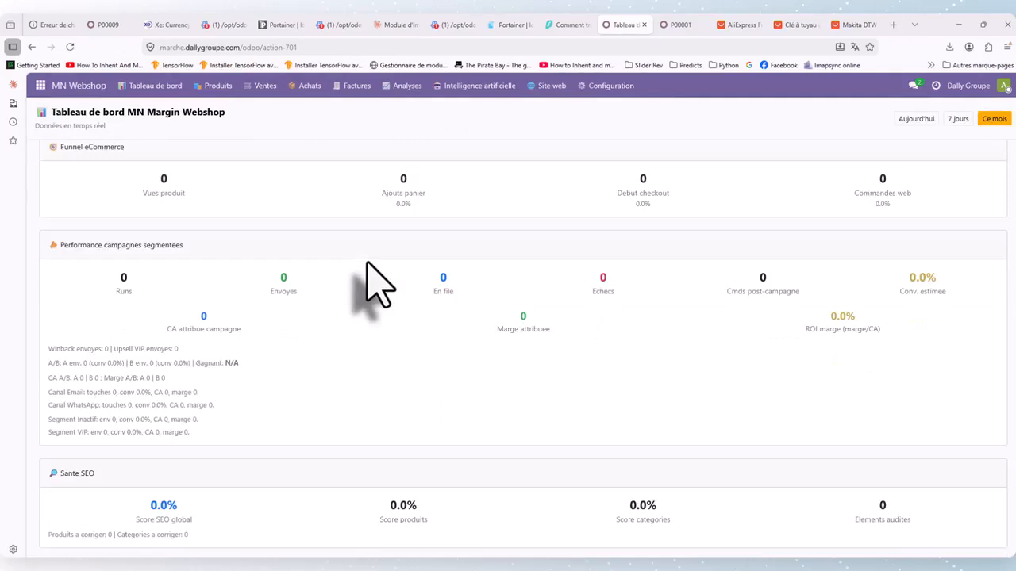
{"action": "scroll", "coordinate": [377, 282], "scroll_direction": "up", "scroll_amount": 5}
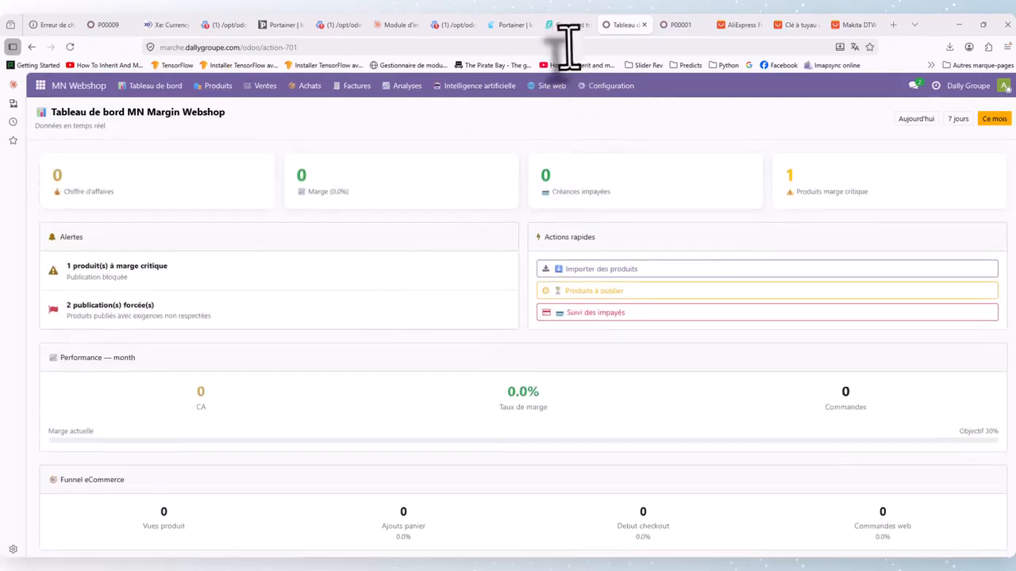
Switch to the browser page with the purchase order and open the Point de Vente app there
{"action": "left_click", "coordinate": [676, 25]}
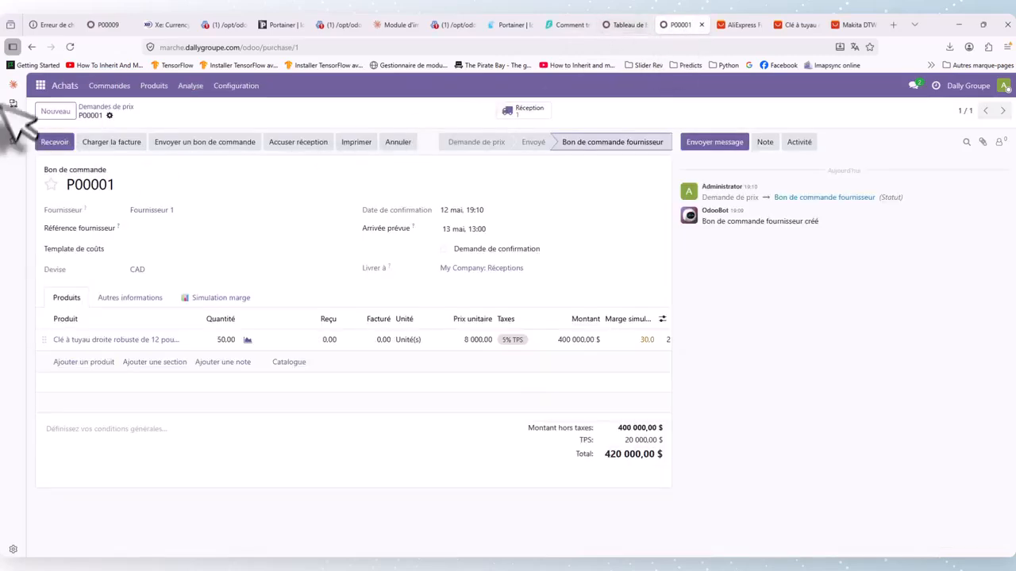
{"action": "left_click", "coordinate": [40, 85]}
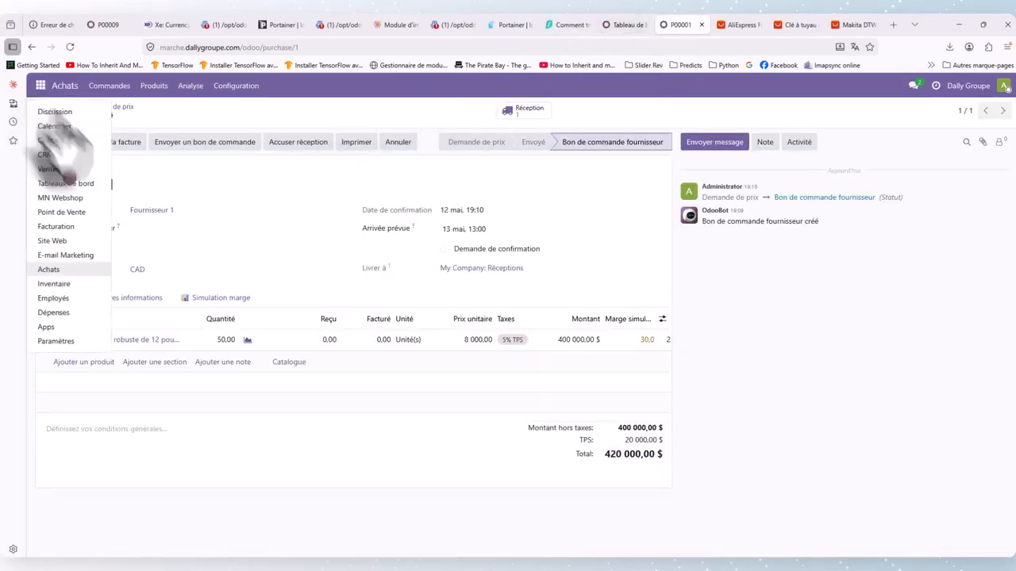
{"action": "left_click", "coordinate": [62, 212]}
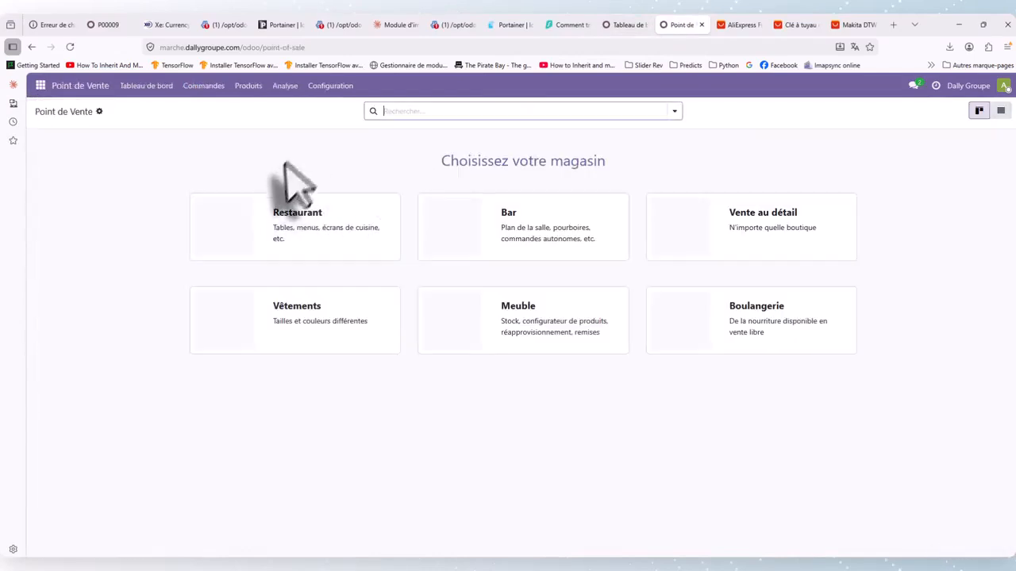
Create a new point of sale named Demo in the Point de Vente configuration and save it
{"action": "left_click", "coordinate": [330, 86]}
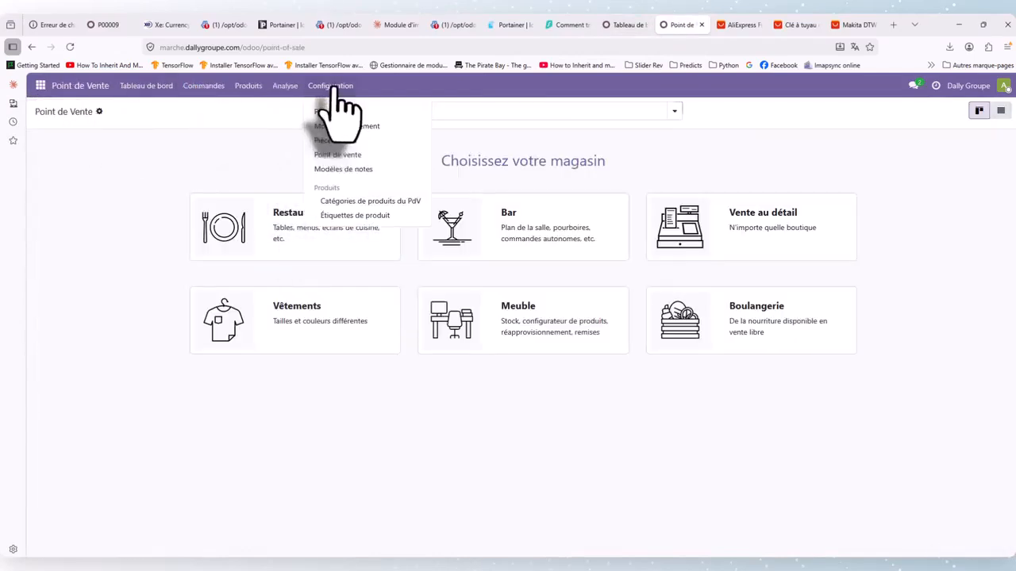
{"action": "mouse_move", "coordinate": [329, 94]}
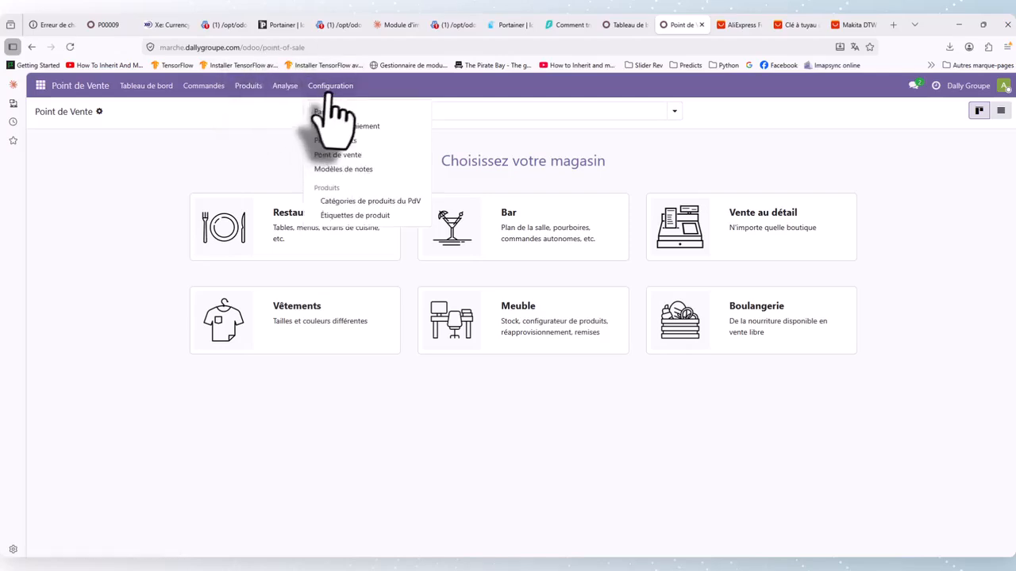
{"action": "left_click", "coordinate": [345, 156]}
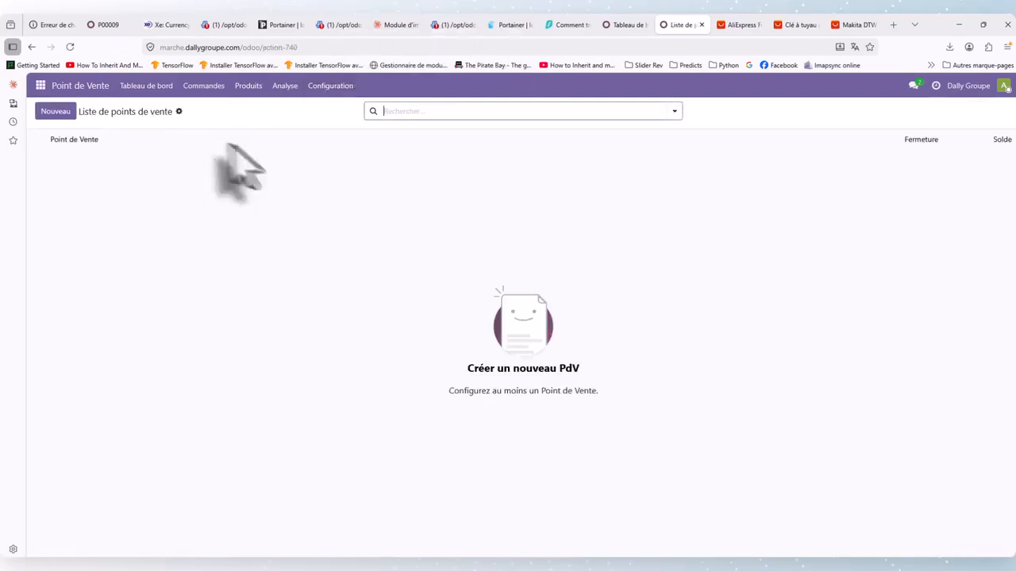
{"action": "left_click", "coordinate": [56, 111]}
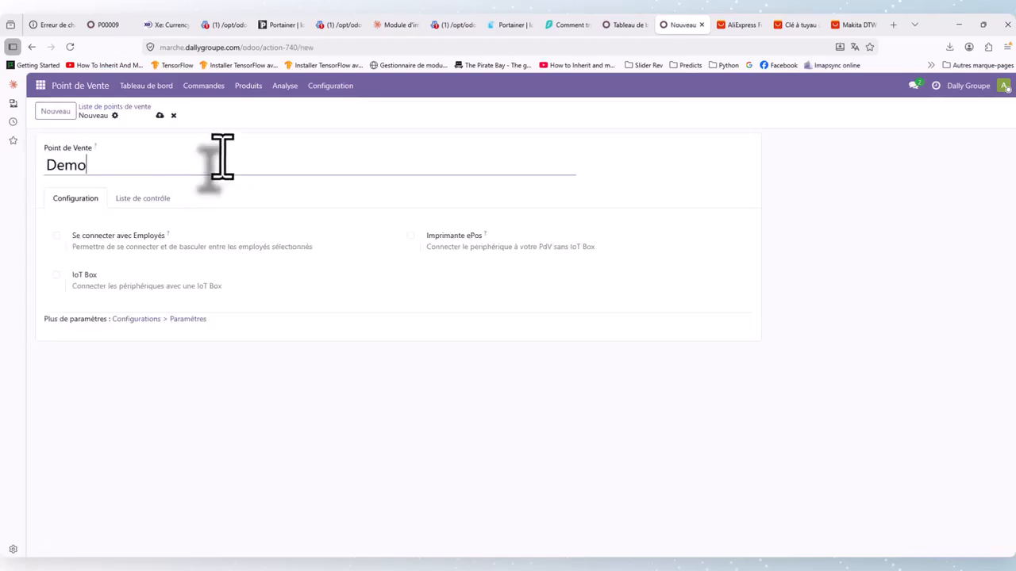
{"action": "left_click", "coordinate": [159, 116]}
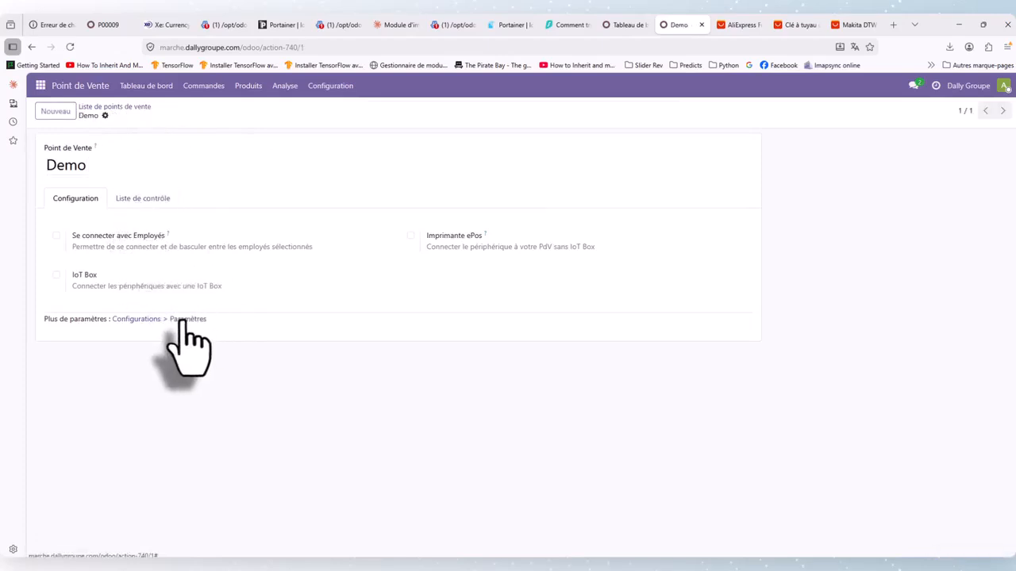
Open the Demo register from the Point de Vente dashboard with 0,00 opening cash
{"action": "left_click", "coordinate": [140, 85]}
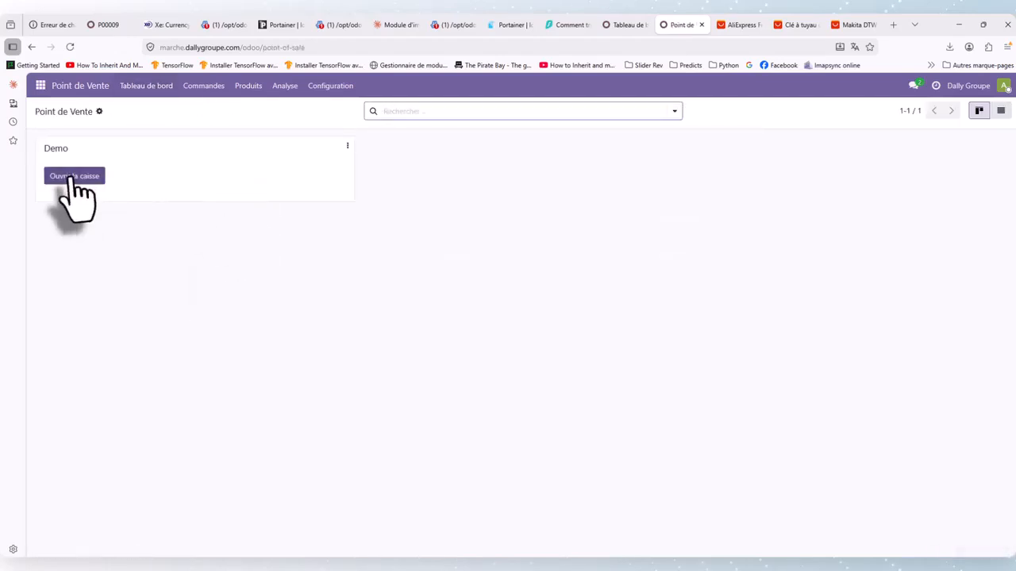
{"action": "left_click", "coordinate": [73, 179]}
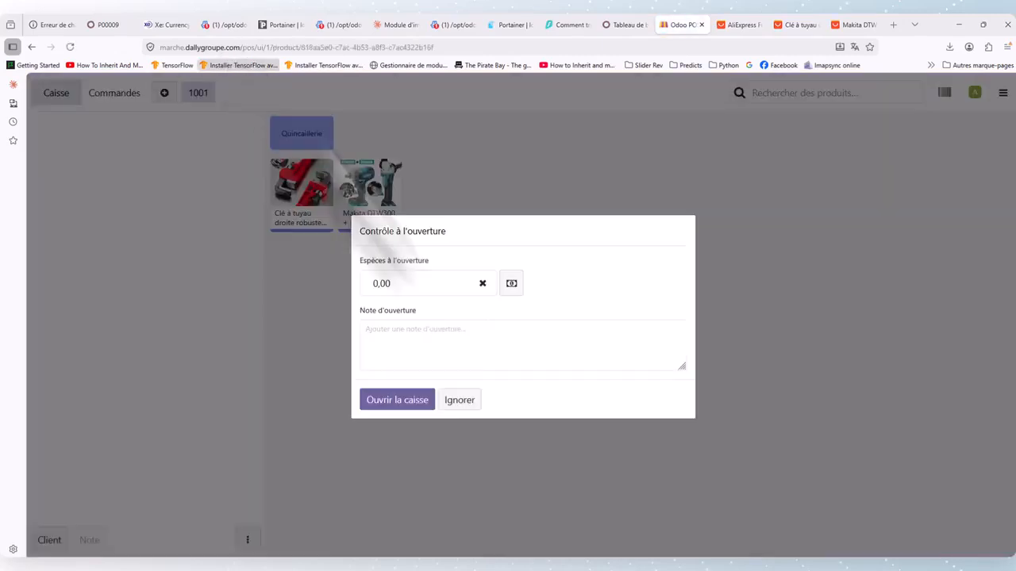
{"action": "left_click", "coordinate": [406, 400]}
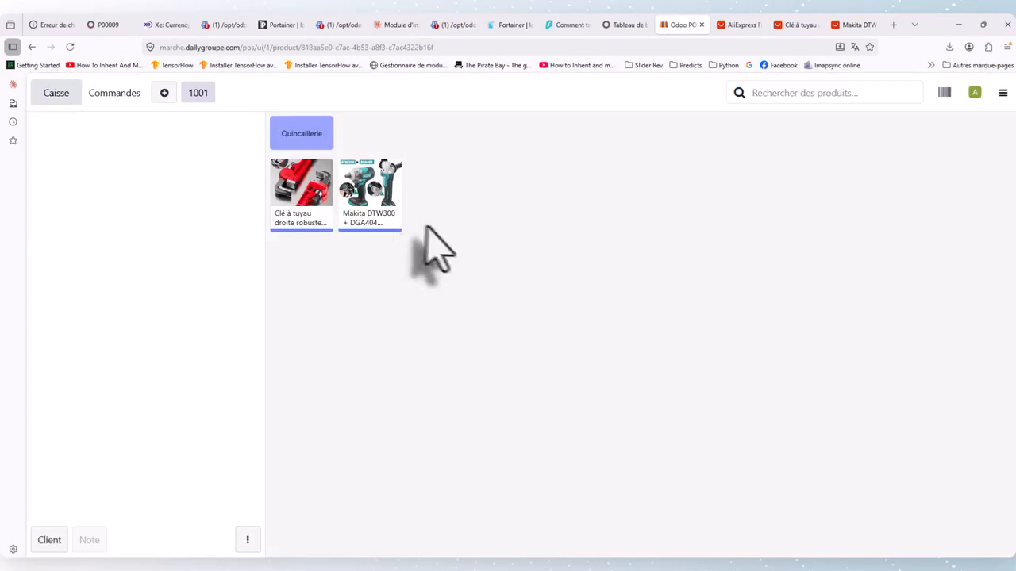
{"action": "left_click", "coordinate": [303, 199]}
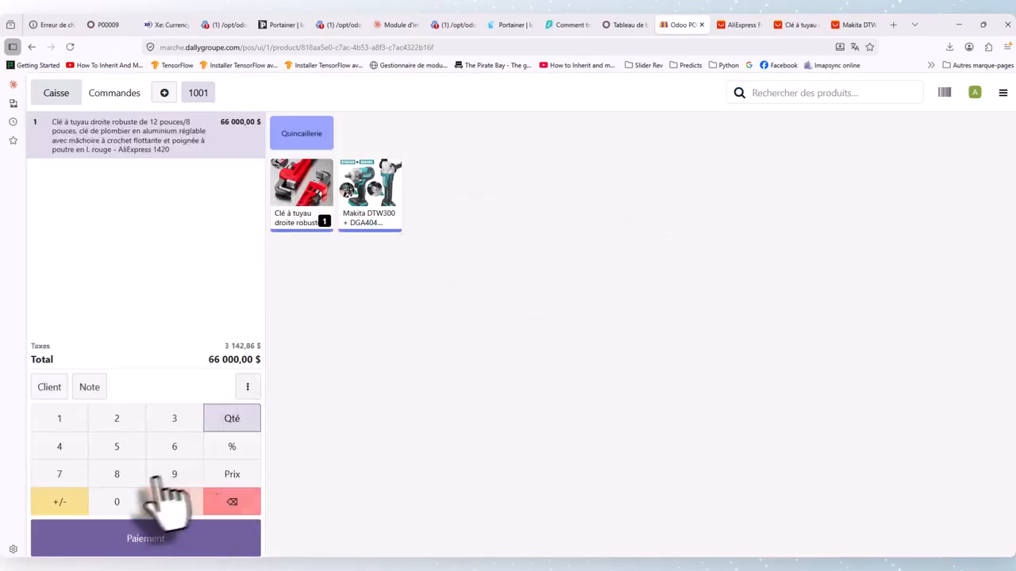
{"action": "left_click", "coordinate": [73, 448]}
{"action": "left_click", "coordinate": [118, 448]}
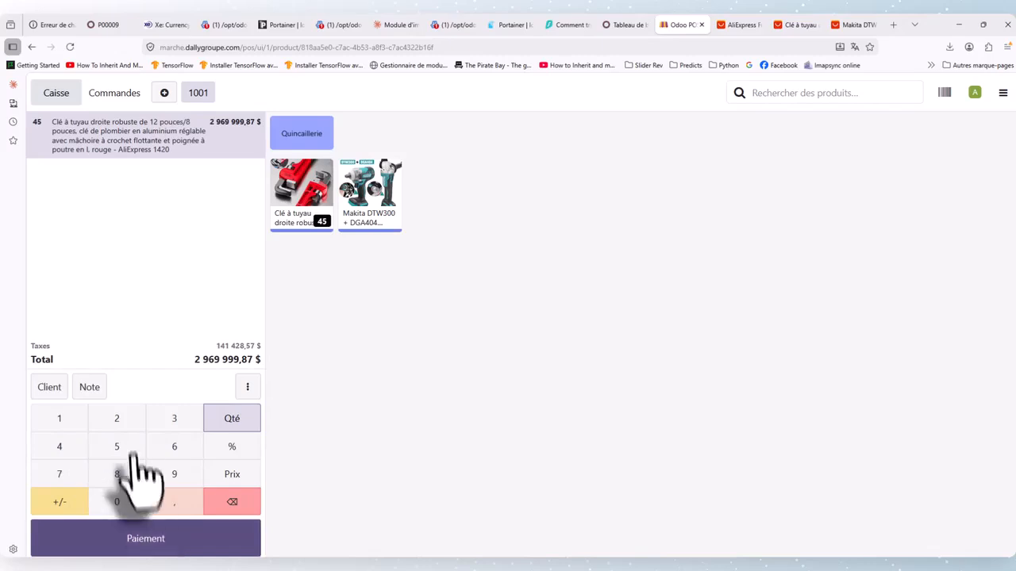
{"action": "left_click", "coordinate": [231, 504]}
{"action": "left_click", "coordinate": [230, 505]}
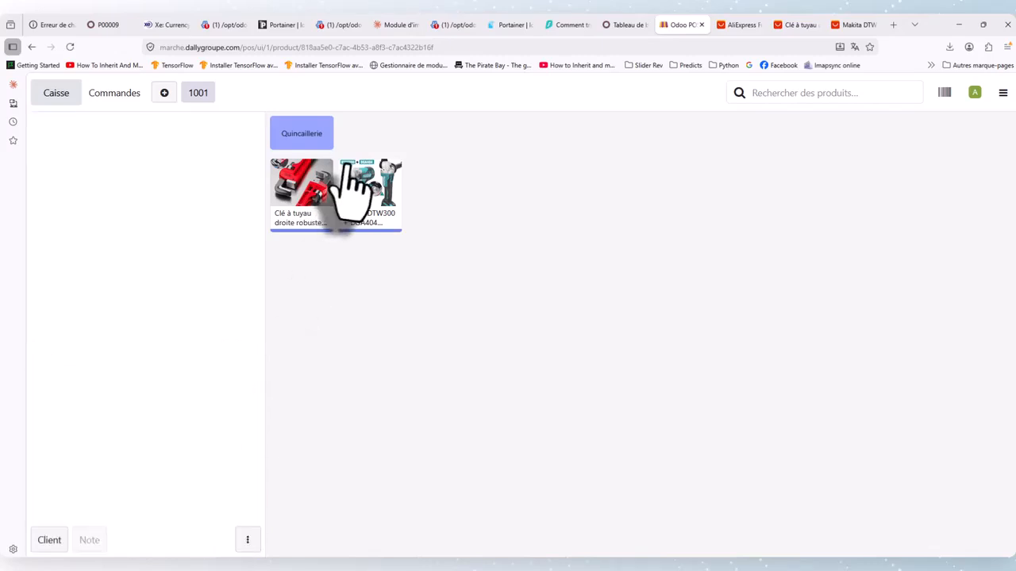
Add the Clé à tuyau droite robuste to the order with a quantity of 45
{"action": "left_click", "coordinate": [310, 205]}
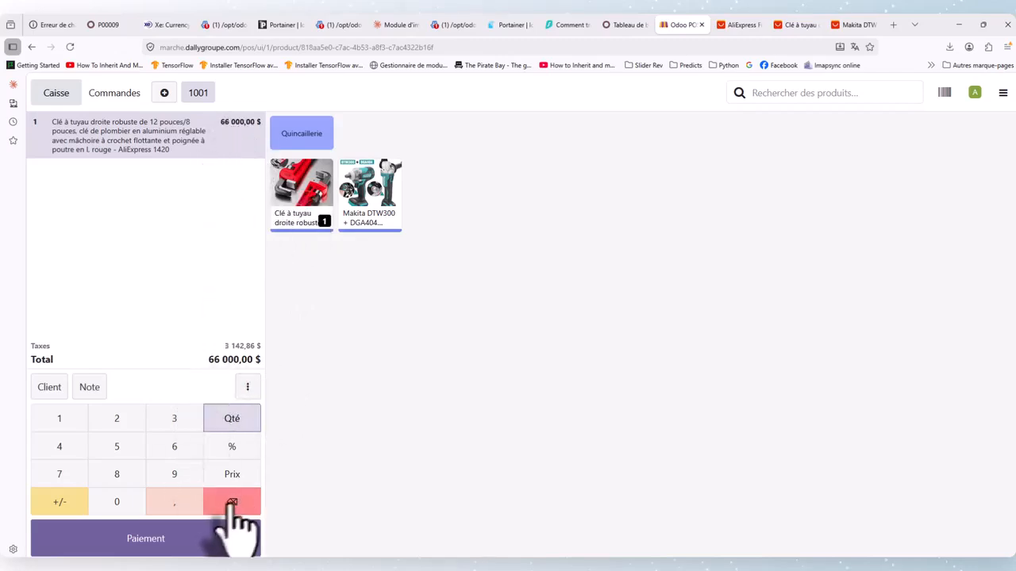
{"action": "left_click", "coordinate": [59, 447]}
{"action": "left_click", "coordinate": [116, 447]}
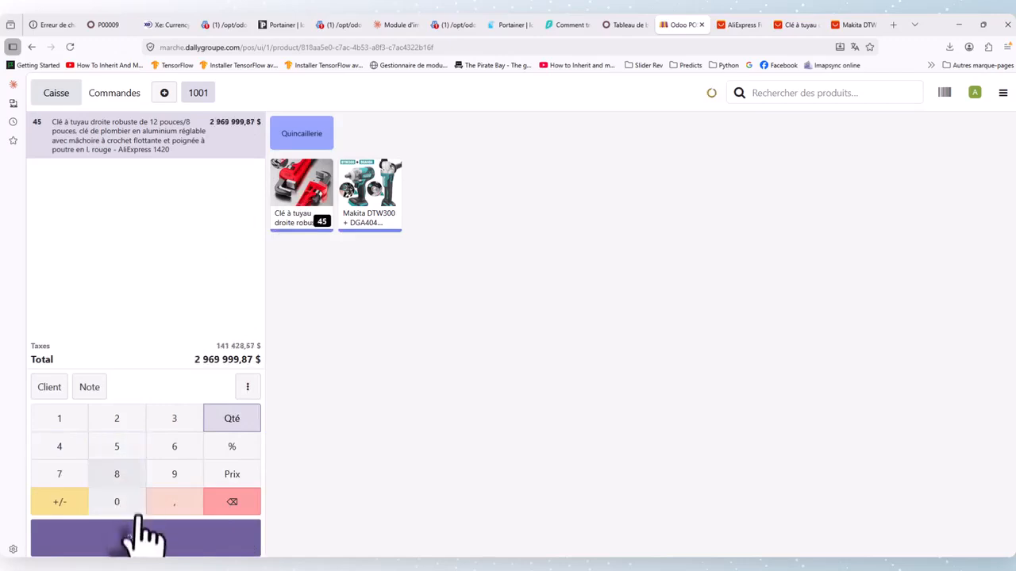
Pay the order with 2 969 999,87 $ in Espèces and validate the payment
{"action": "left_click", "coordinate": [139, 540]}
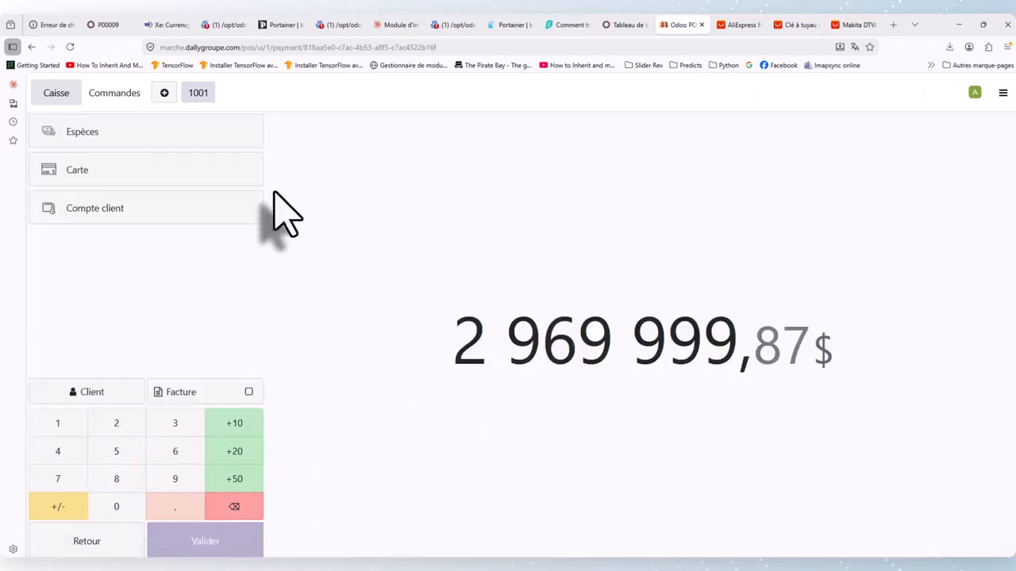
{"action": "key", "text": "2"}
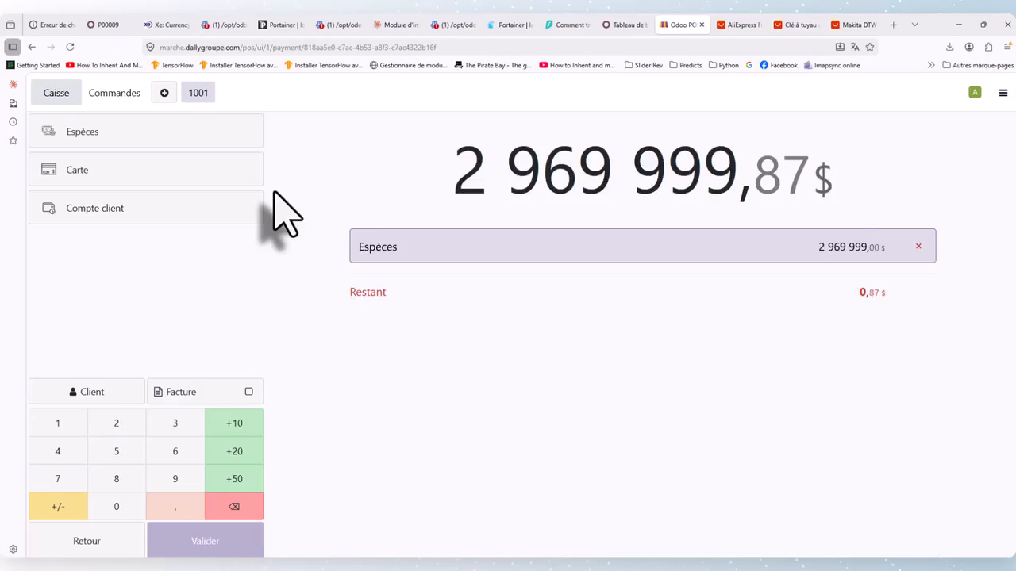
{"action": "key", "text": "8"}
{"action": "key", "text": "7"}
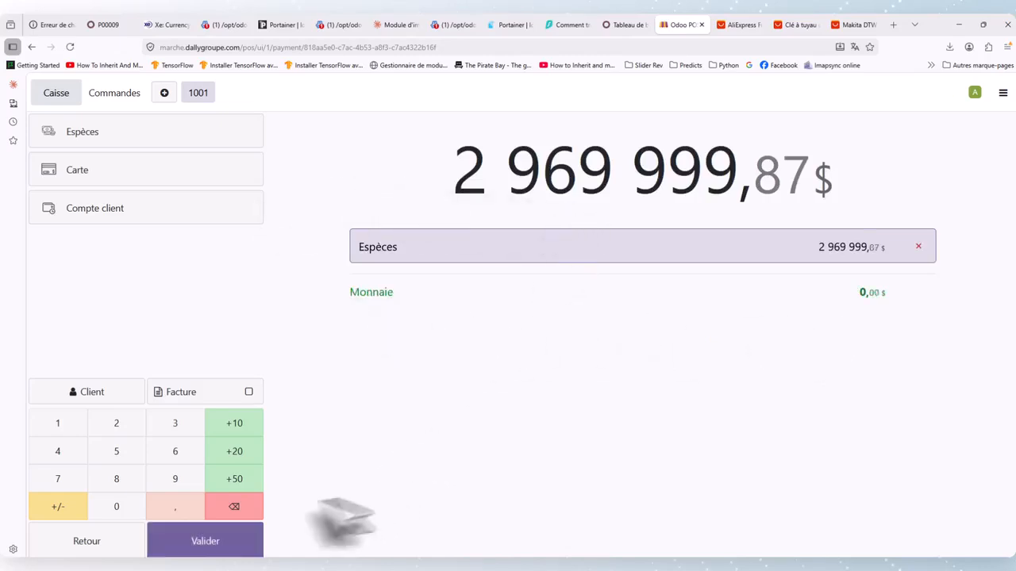
{"action": "left_click", "coordinate": [208, 543]}
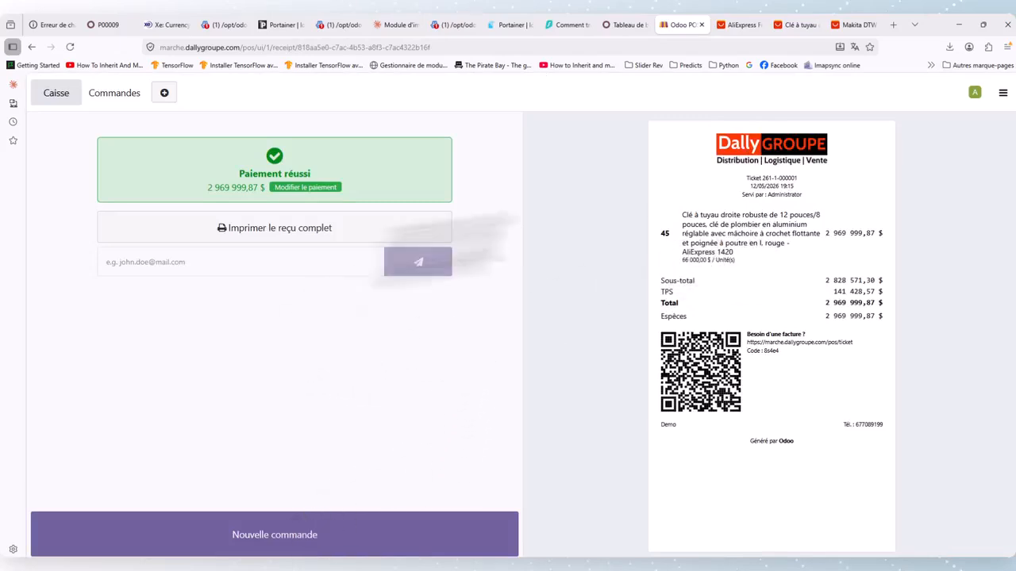
{"action": "left_click", "coordinate": [1003, 94]}
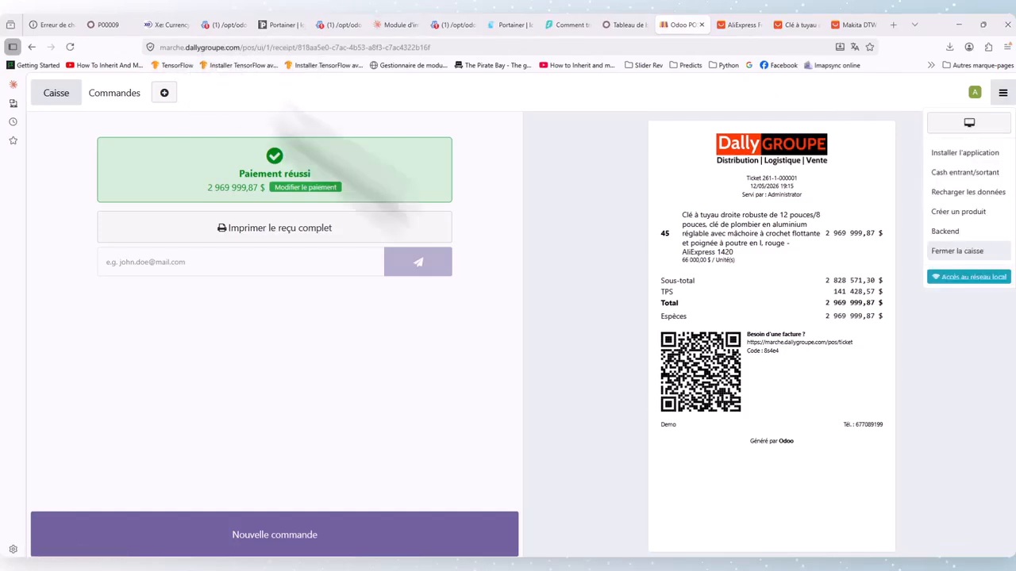
{"action": "left_click", "coordinate": [958, 253]}
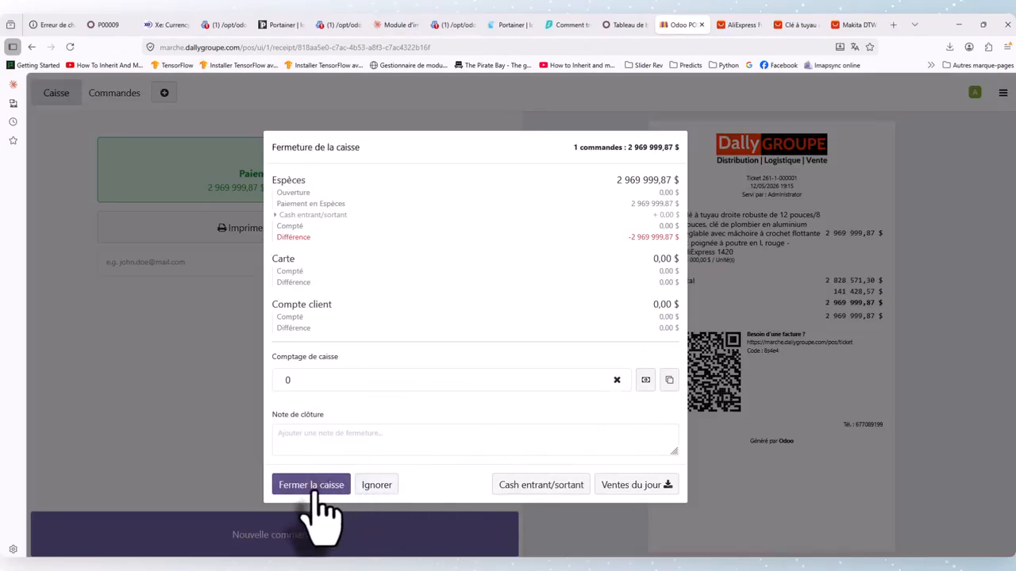
{"action": "left_click", "coordinate": [379, 485]}
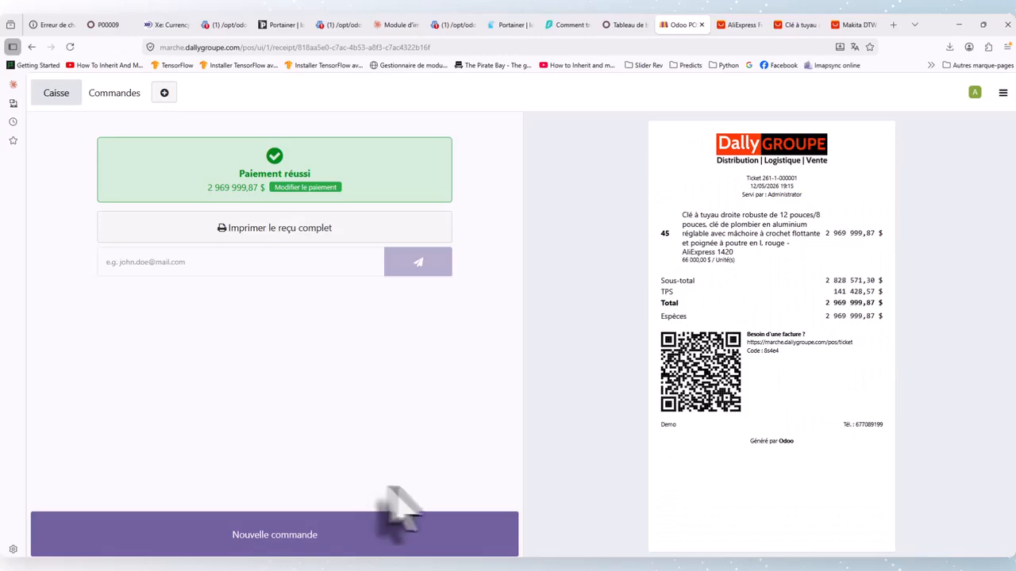
Enter the cash count in the register closing form, close the Demo register and return to the backend
{"action": "left_click", "coordinate": [1002, 94]}
{"action": "left_click", "coordinate": [945, 251]}
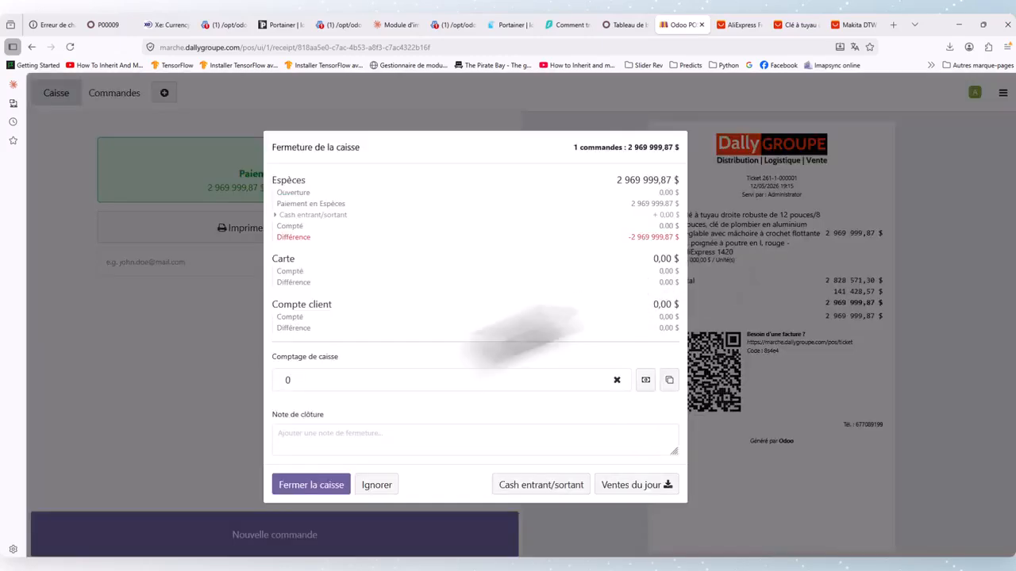
{"action": "left_click", "coordinate": [307, 486]}
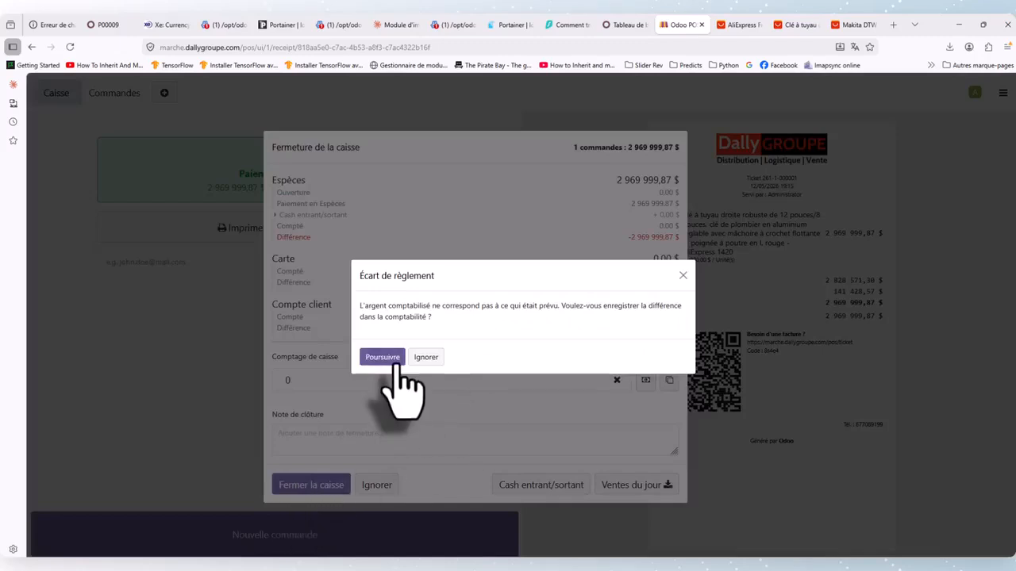
{"action": "left_click", "coordinate": [383, 356]}
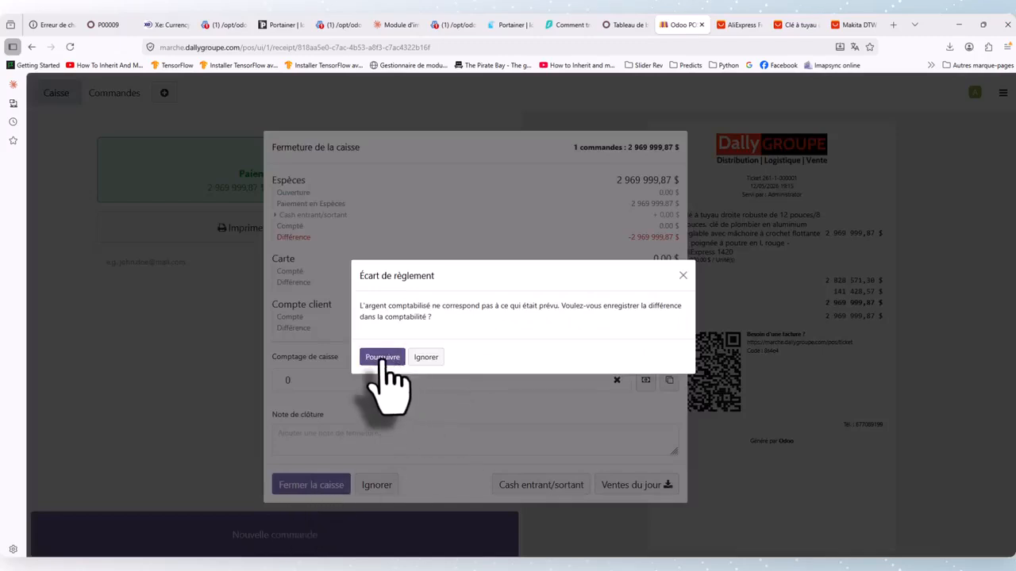
{"action": "left_click", "coordinate": [424, 359]}
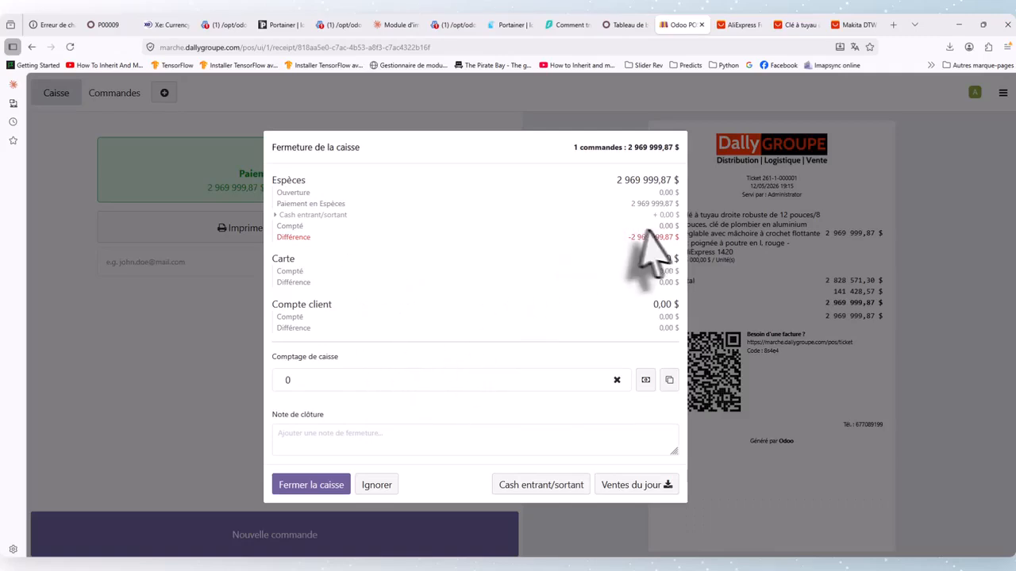
{"action": "left_click", "coordinate": [327, 387]}
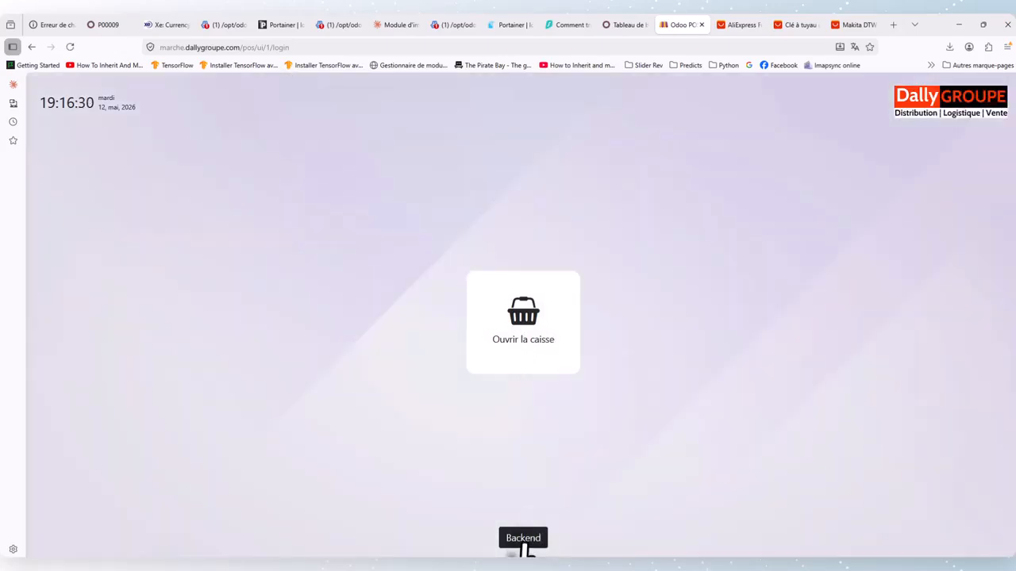
{"action": "left_click", "coordinate": [523, 546]}
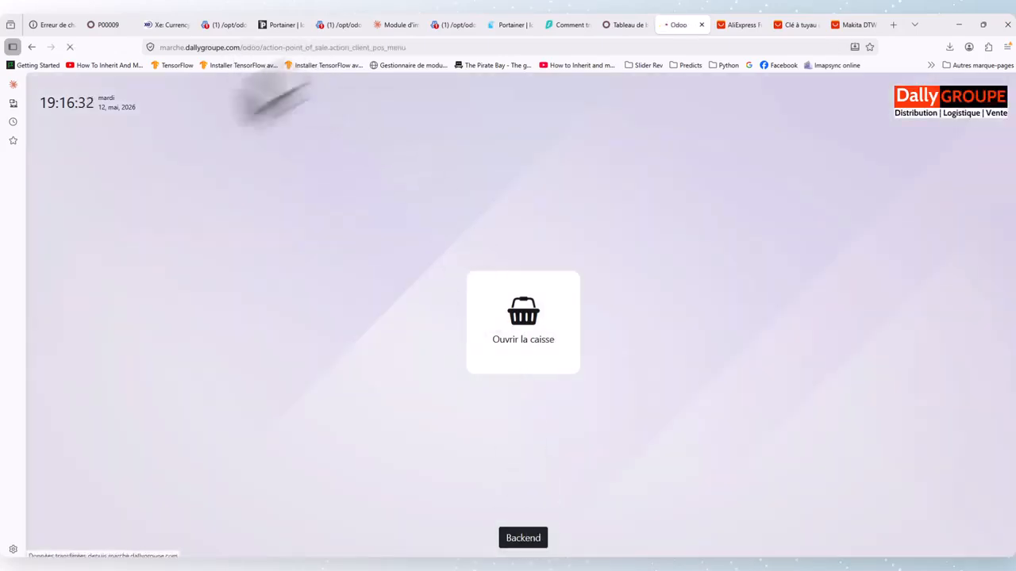
Switch to the MN Webshop page, reload its Tableau de bord and look through the available sections
{"action": "left_click", "coordinate": [618, 24]}
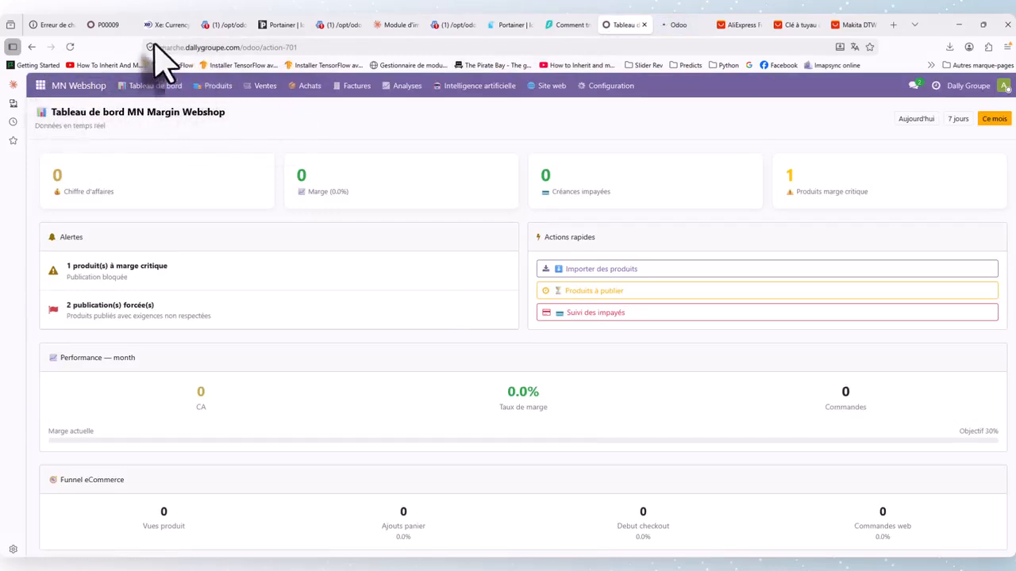
{"action": "left_click", "coordinate": [71, 47]}
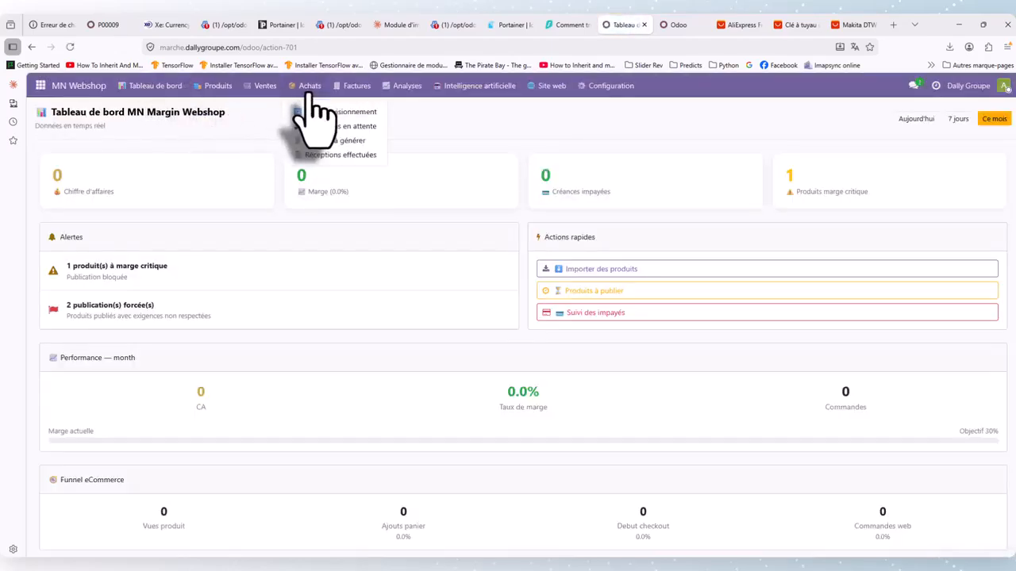
{"action": "left_click", "coordinate": [547, 86]}
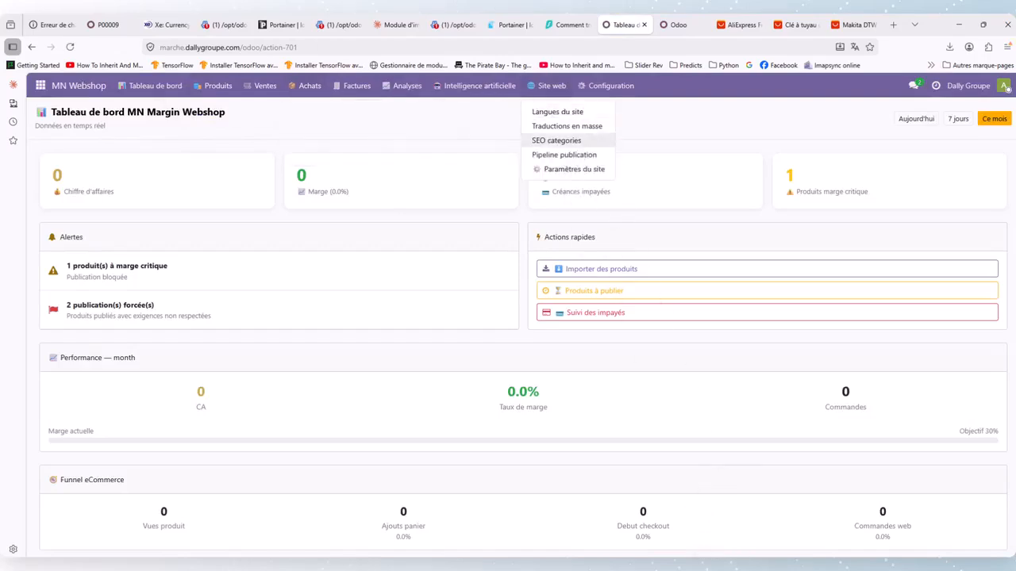
Open price request P00002 in the Achats app to review it, and return to the Réapprovisionnement list of MN Webshop
{"action": "key", "text": "ctrl+Tab"}
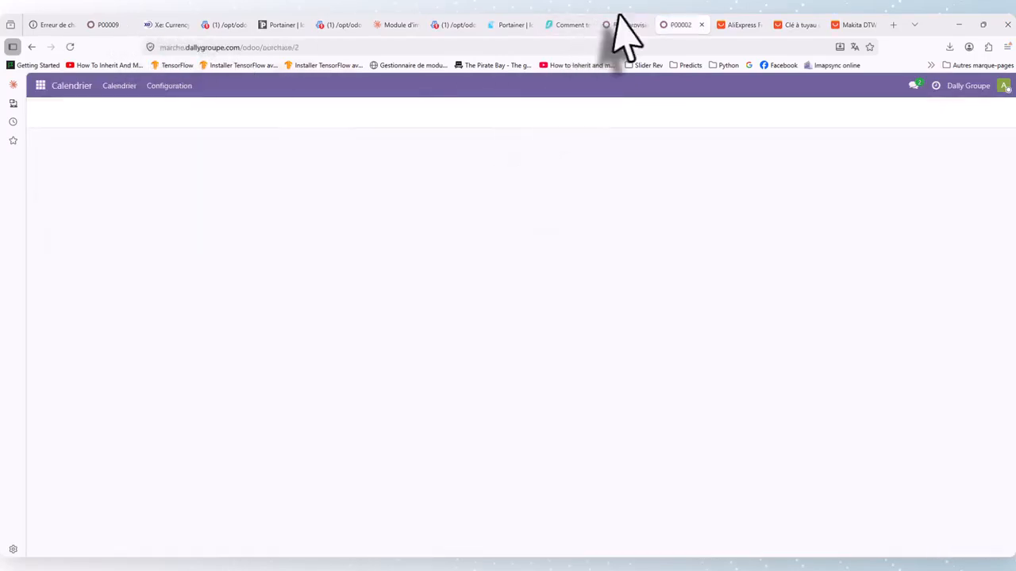
{"action": "left_click", "coordinate": [622, 22]}
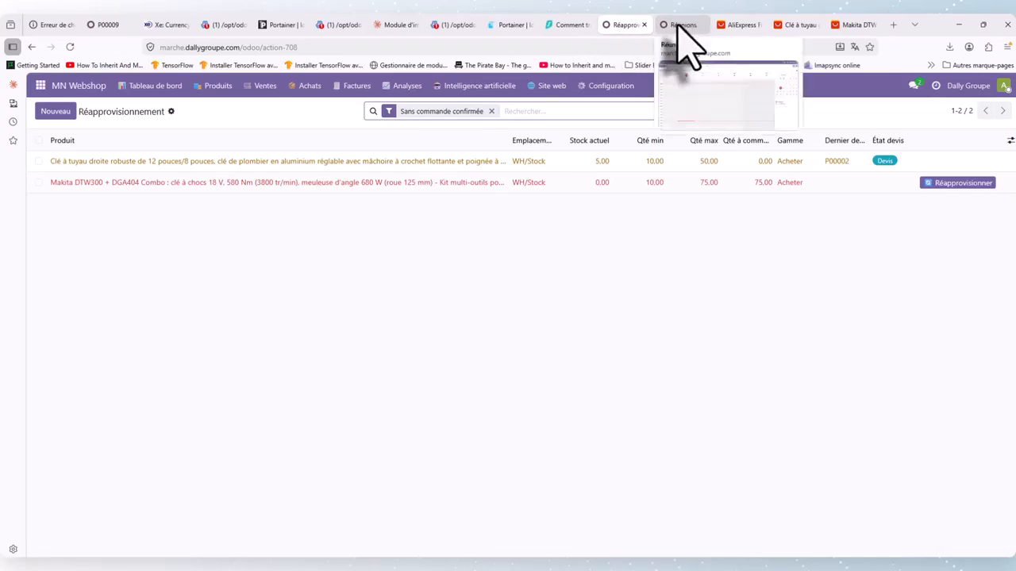
{"action": "left_click", "coordinate": [674, 26]}
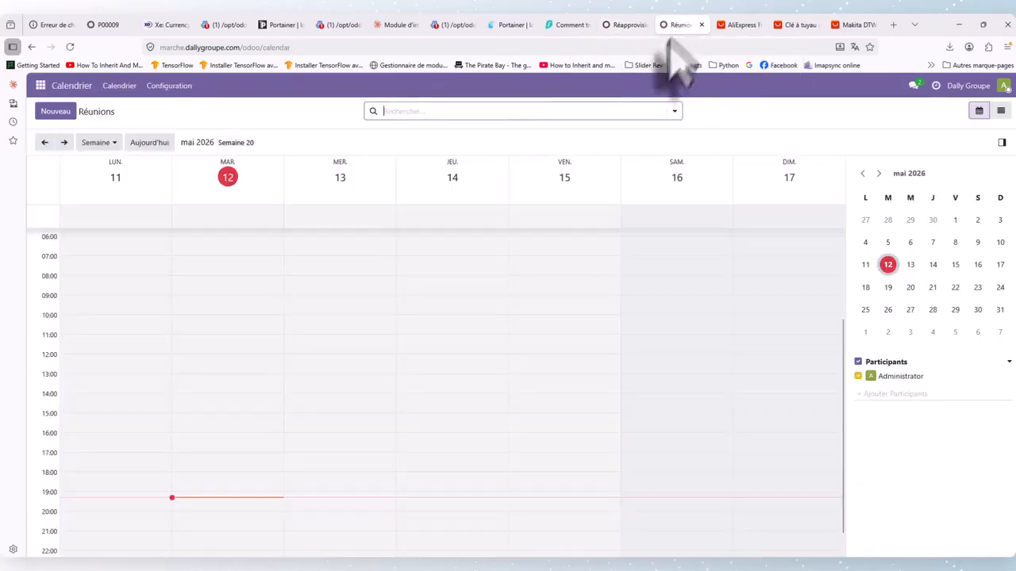
{"action": "left_click", "coordinate": [40, 85]}
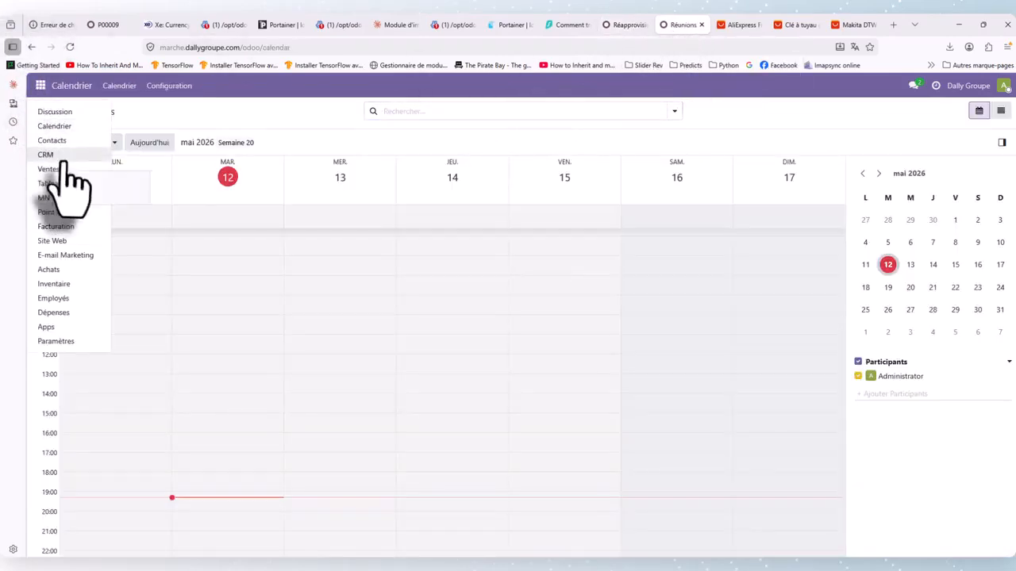
{"action": "left_click", "coordinate": [49, 271]}
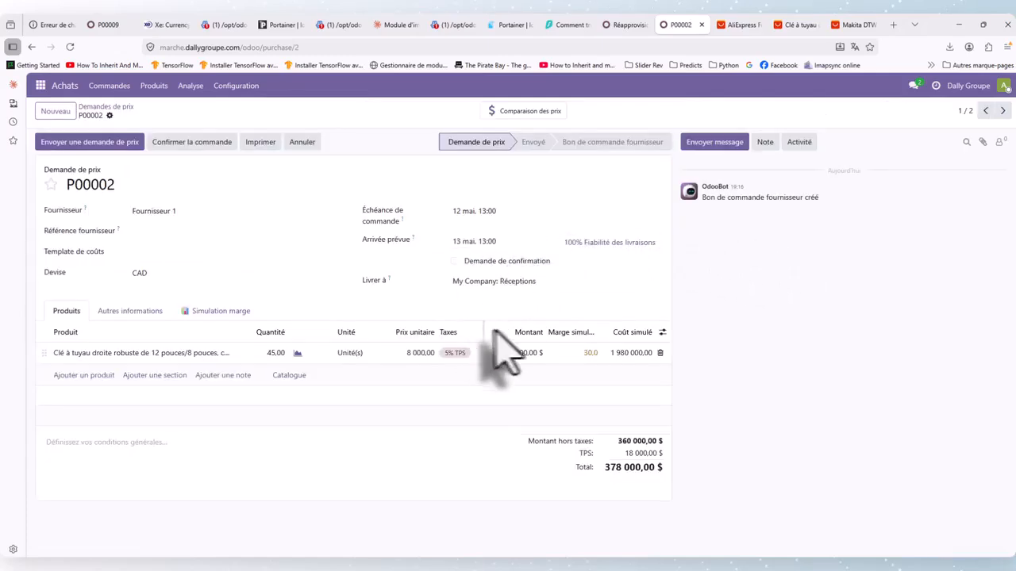
{"action": "left_click", "coordinate": [627, 25]}
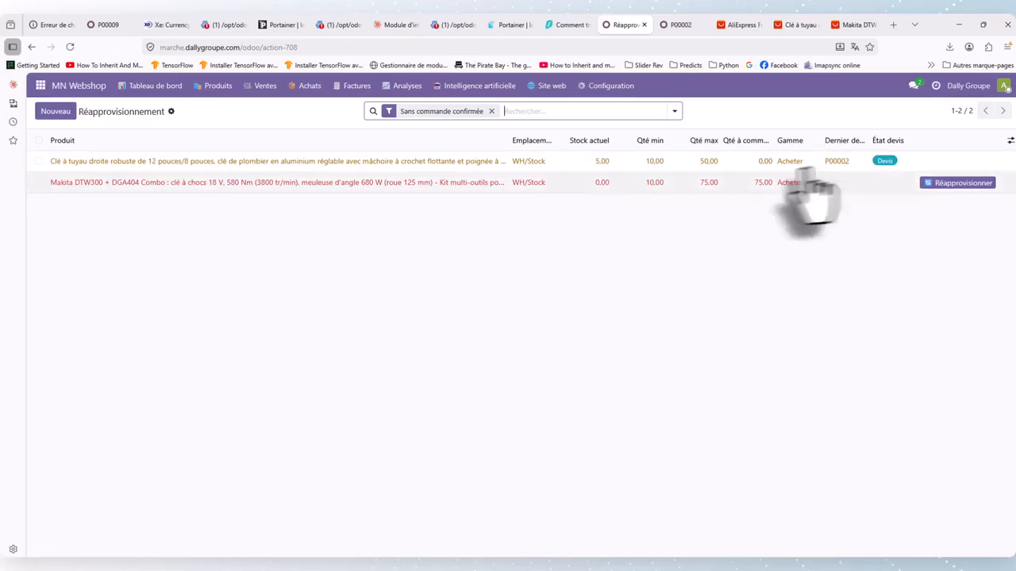
Review price request P00002 alongside the Commandes - Alertes marge list of MN Webshop
{"action": "left_click", "coordinate": [677, 24]}
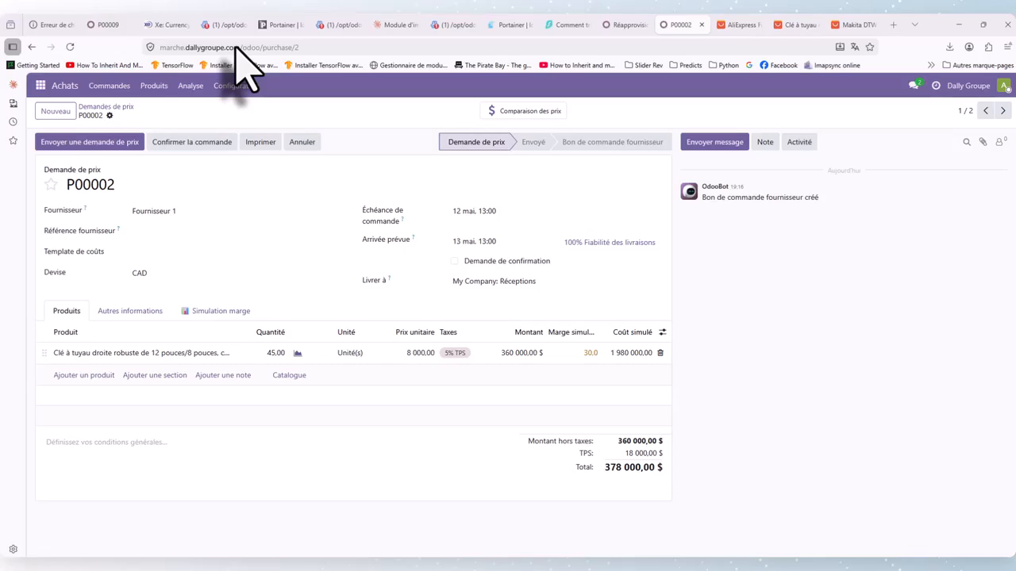
{"action": "key", "text": "ctrl+shift+Tab"}
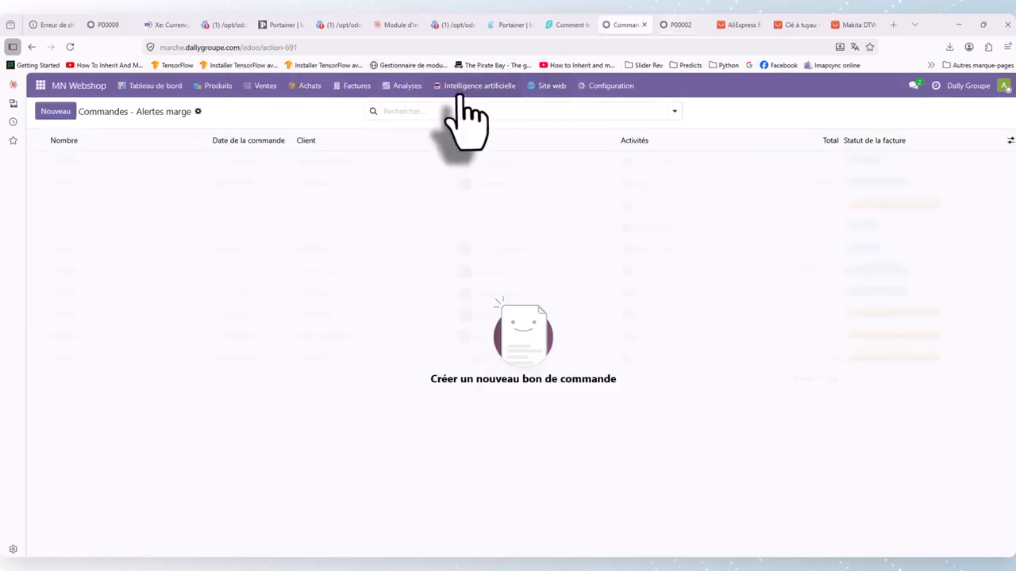
{"action": "left_click", "coordinate": [679, 27]}
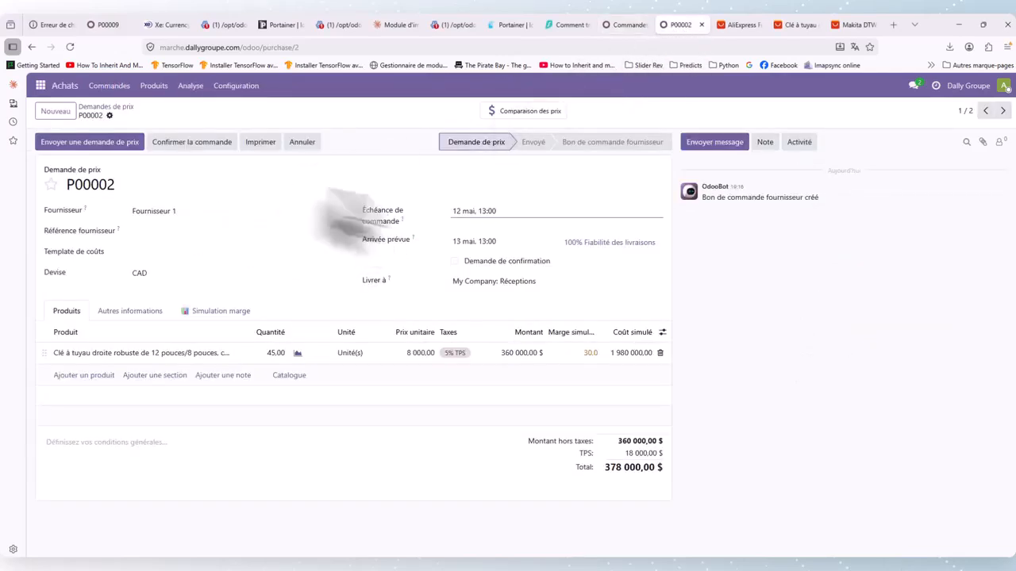
{"action": "left_click", "coordinate": [623, 25]}
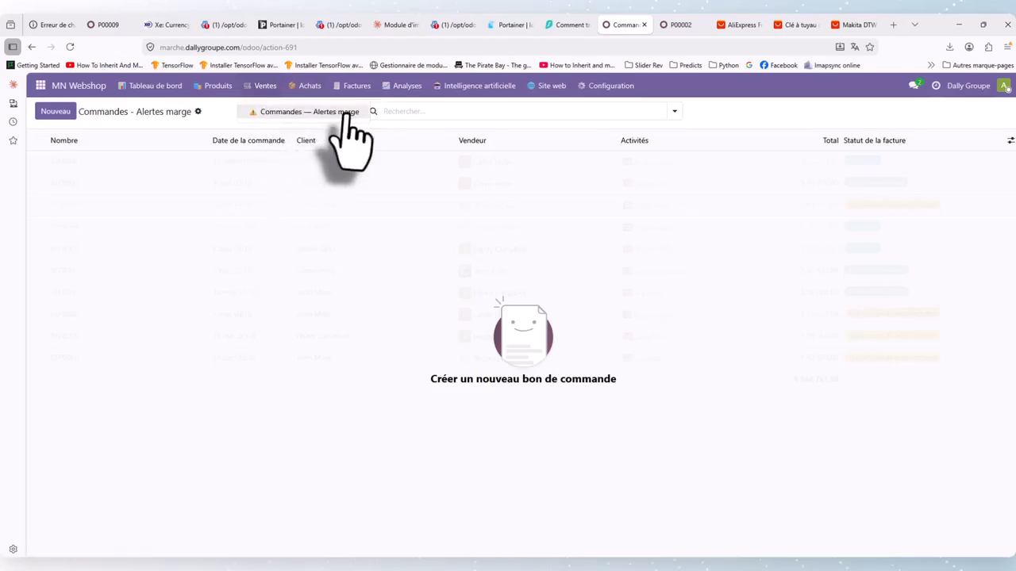
{"action": "left_click", "coordinate": [310, 85]}
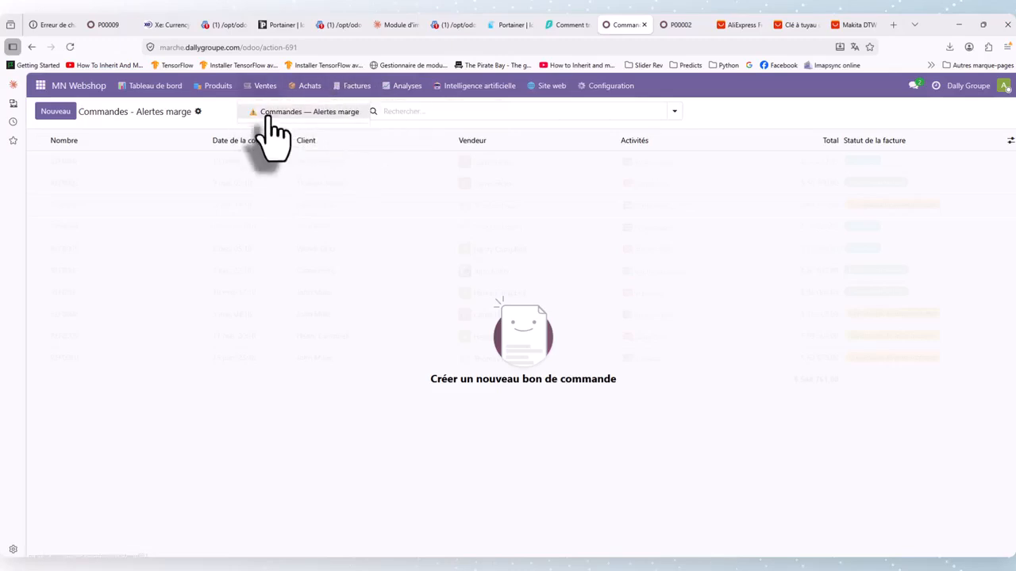
{"action": "key", "text": "BackSpace"}
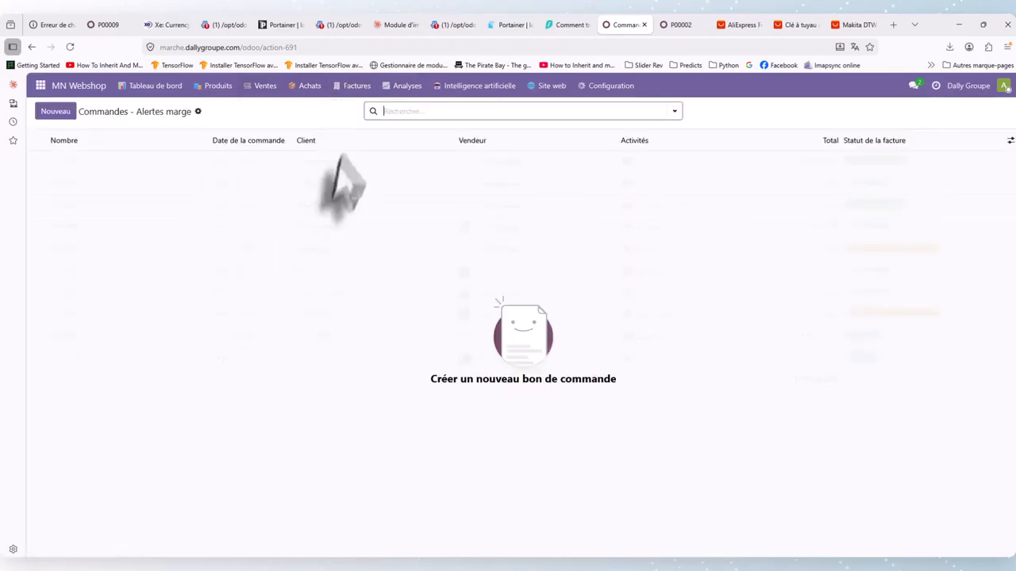
Open the Factures client list of MN Webshop and look through the available invoice categories
{"action": "left_click", "coordinate": [350, 88]}
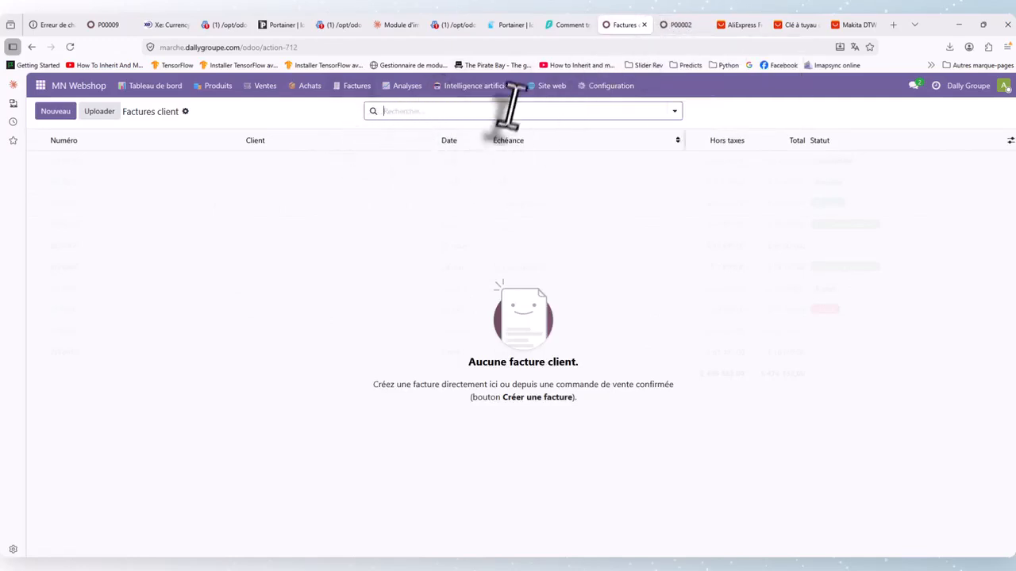
{"action": "left_click", "coordinate": [354, 89]}
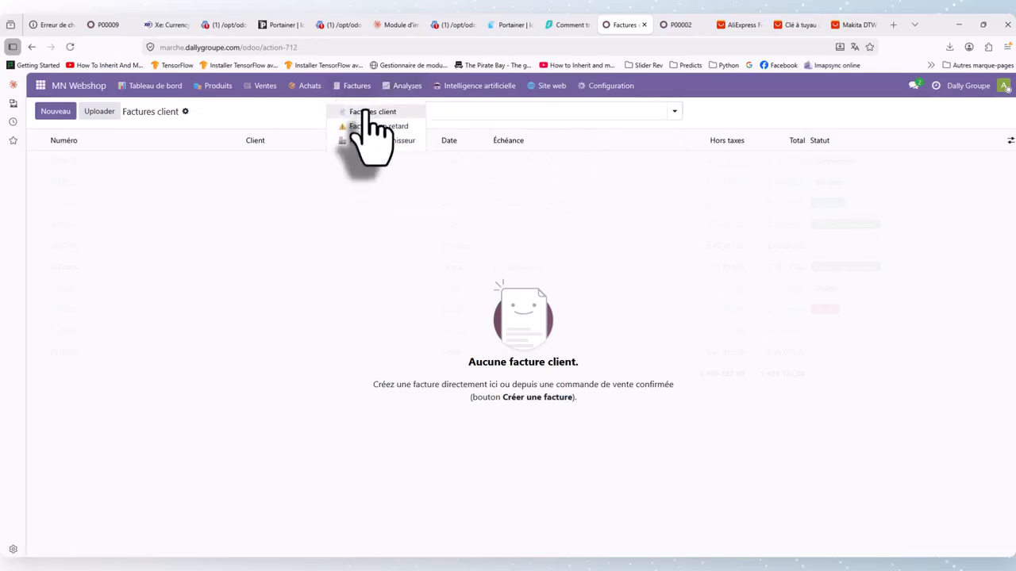
{"action": "left_click", "coordinate": [366, 113]}
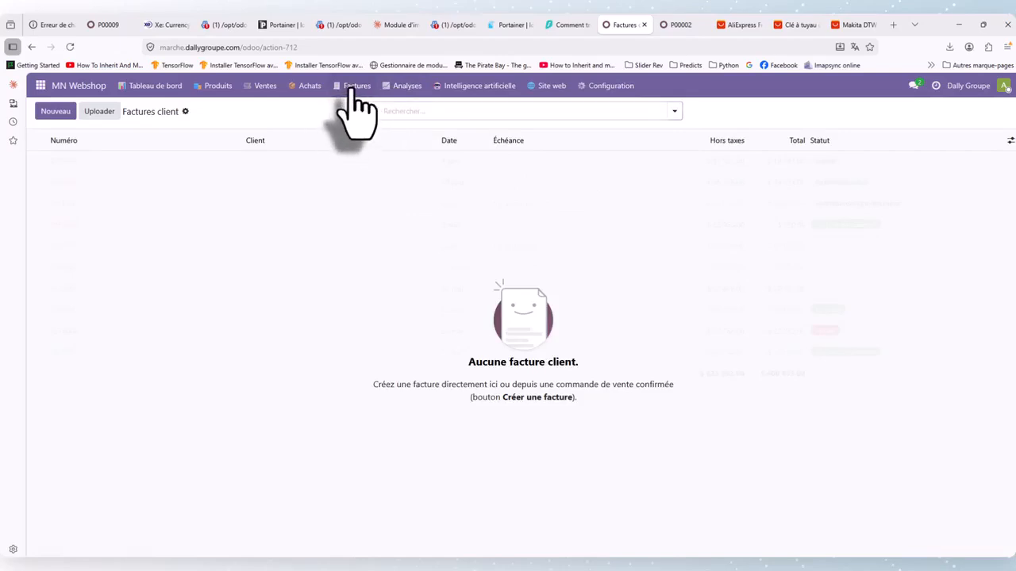
{"action": "left_click", "coordinate": [351, 87]}
{"action": "left_click", "coordinate": [340, 113]}
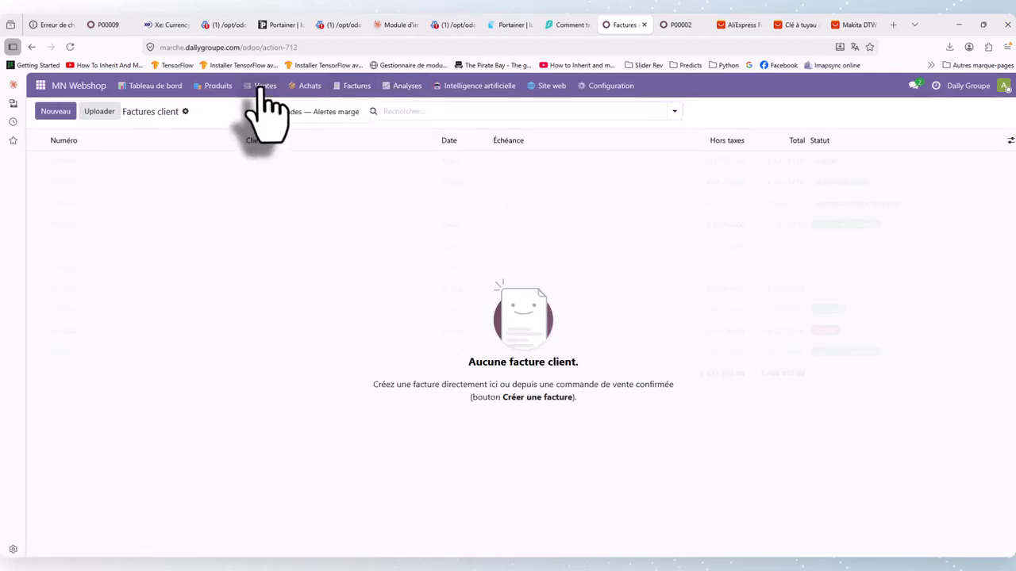
{"action": "left_click", "coordinate": [351, 85]}
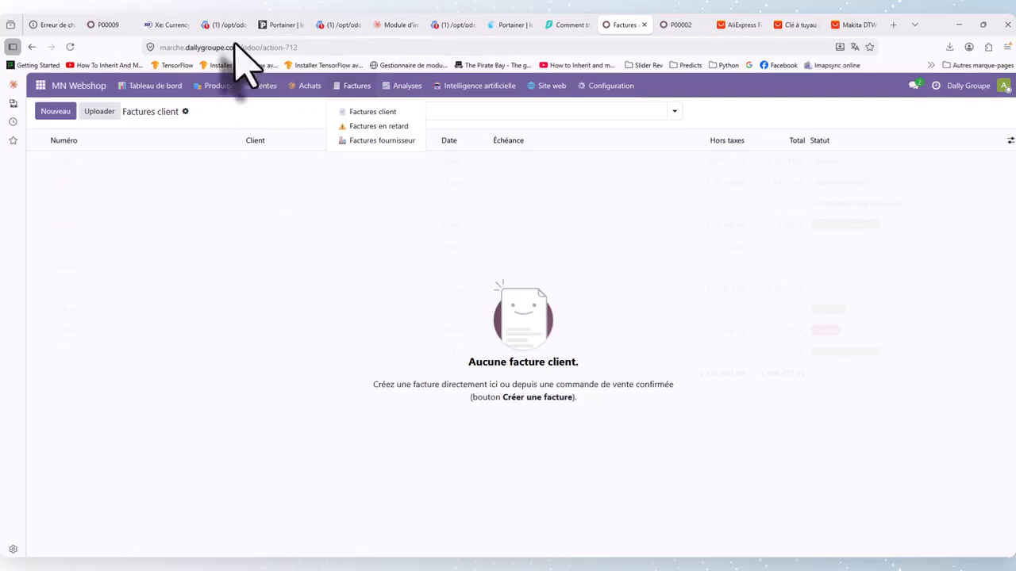
Switch to the Facturation app and look at its configuration options
{"action": "left_click", "coordinate": [40, 86]}
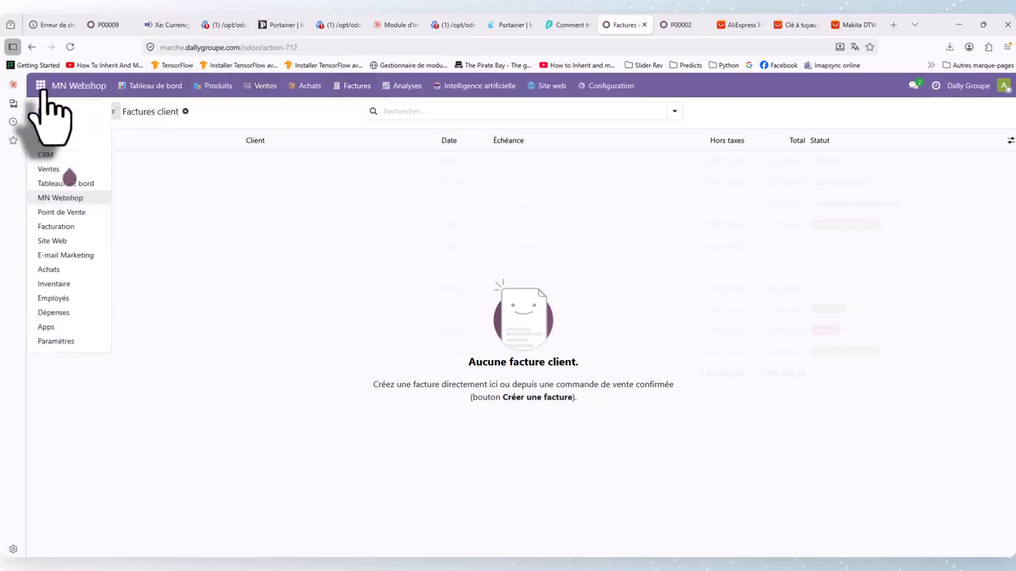
{"action": "left_click", "coordinate": [68, 227]}
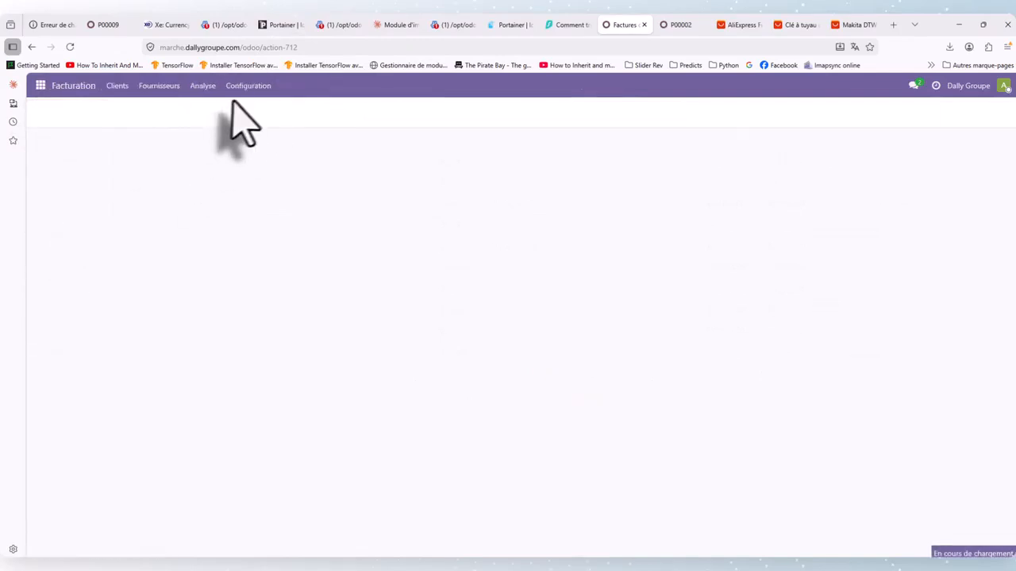
{"action": "left_click", "coordinate": [242, 93]}
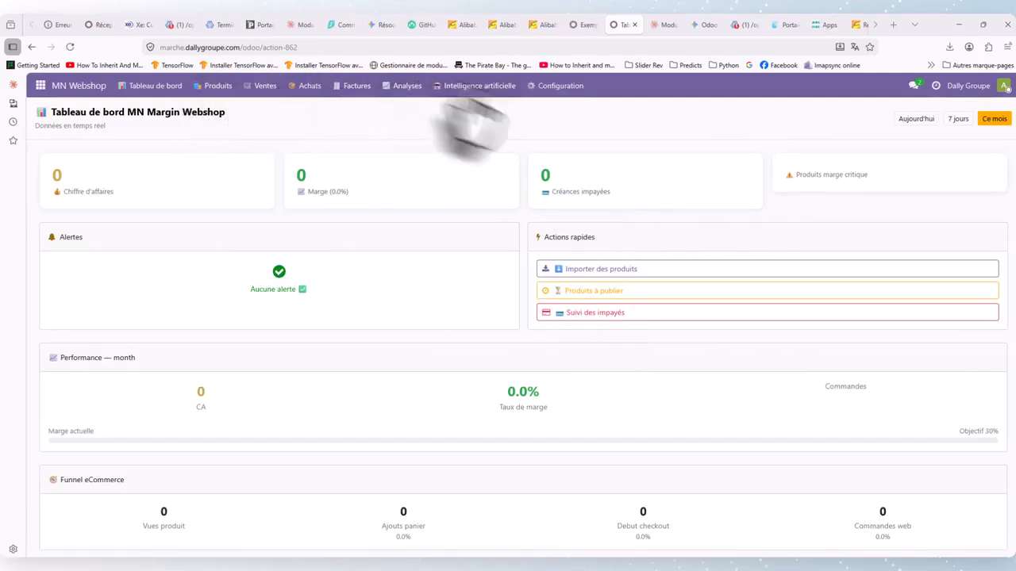
Open the Site Web and Achats apps from the MN Webshop dashboard in separate new browser tabs
{"action": "left_click", "coordinate": [40, 85]}
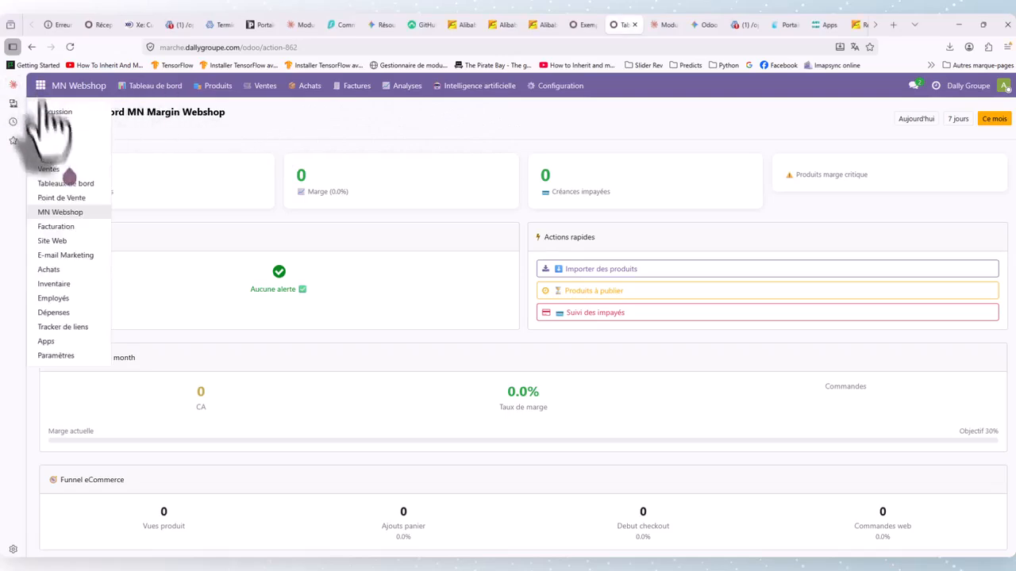
{"action": "right_click", "coordinate": [54, 246]}
{"action": "left_click", "coordinate": [99, 256]}
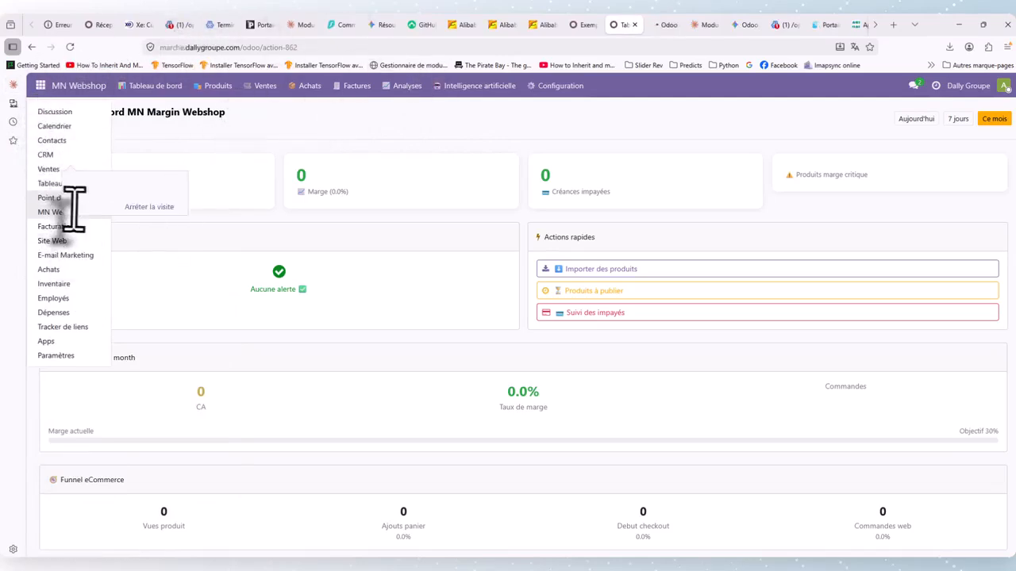
{"action": "right_click", "coordinate": [61, 270]}
{"action": "left_click", "coordinate": [91, 282]}
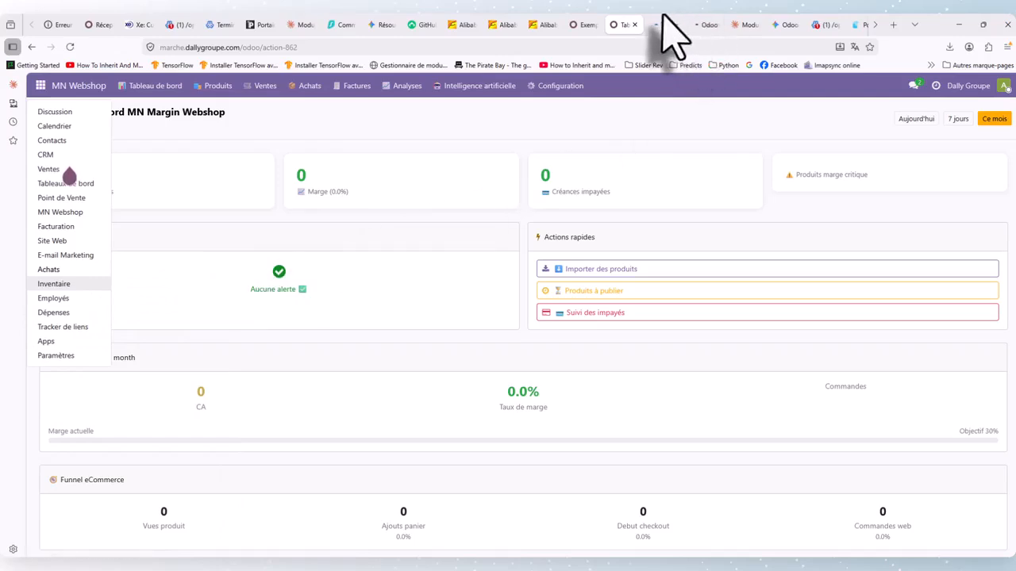
Check the loading Site Web and Achats pages and look through the CLASSIC STORE home page
{"action": "left_click", "coordinate": [664, 26]}
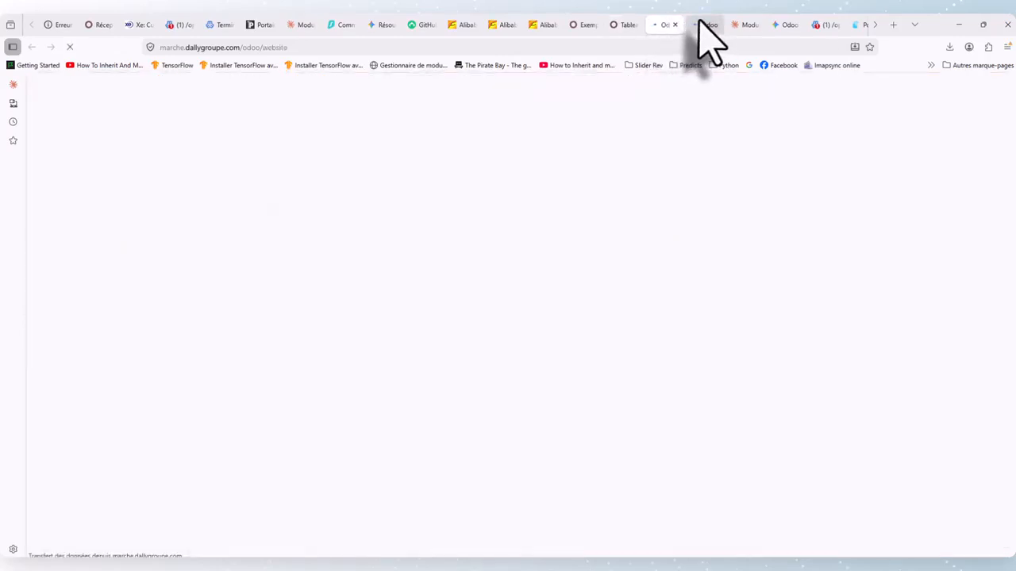
{"action": "left_click", "coordinate": [659, 26]}
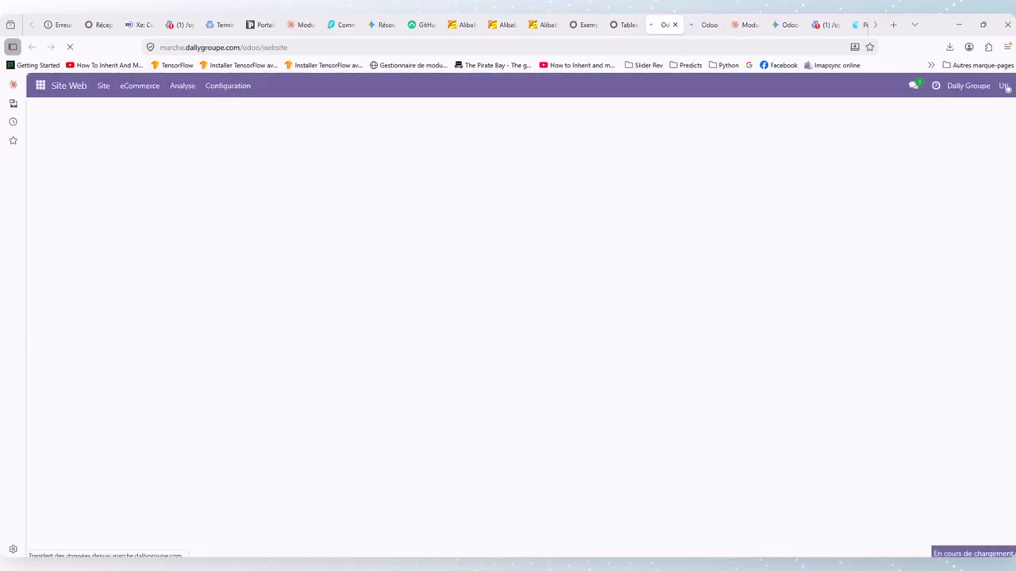
{"action": "left_click", "coordinate": [699, 29]}
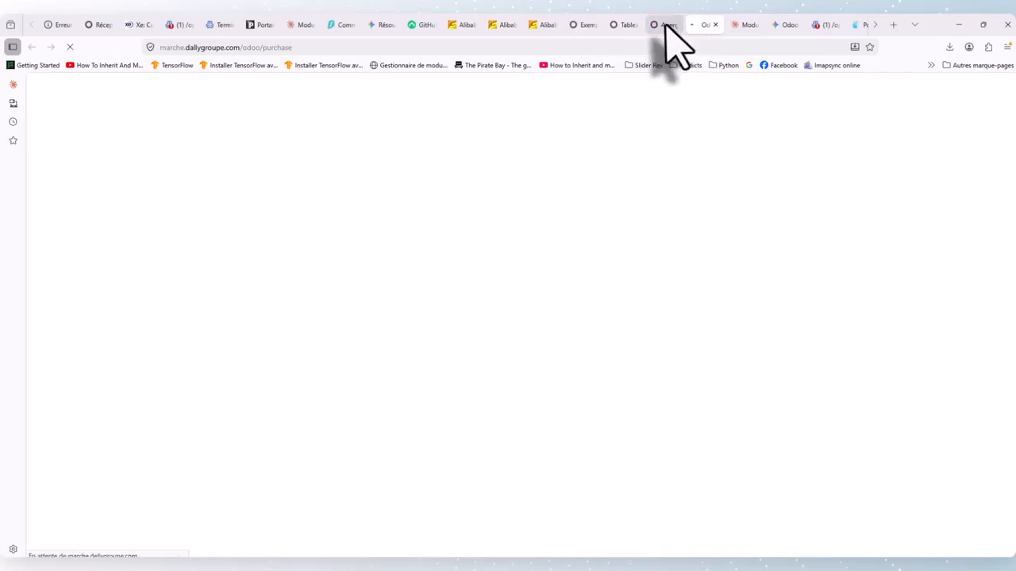
{"action": "left_click", "coordinate": [665, 26]}
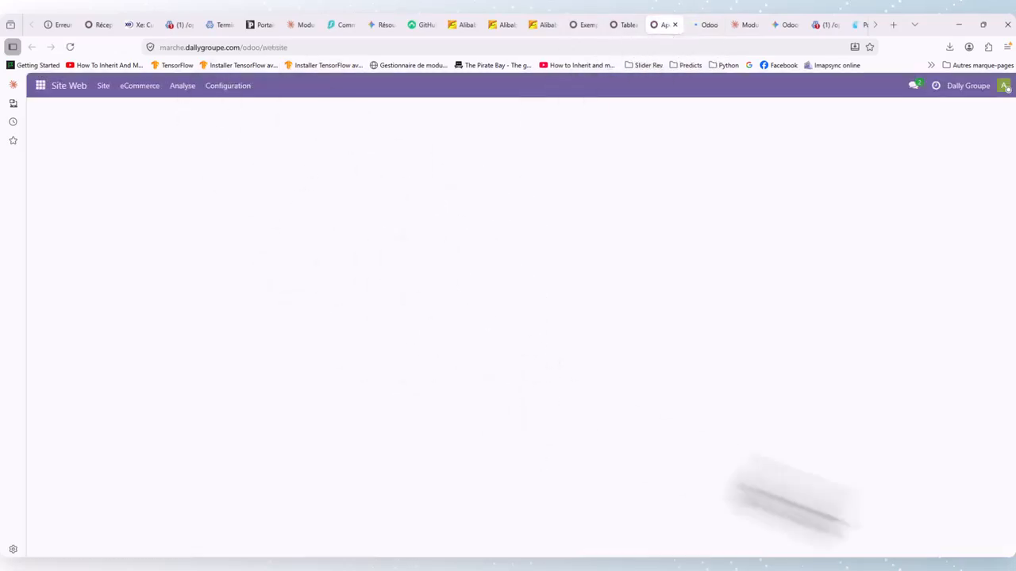
{"action": "scroll", "coordinate": [408, 294], "scroll_direction": "down", "scroll_amount": 10}
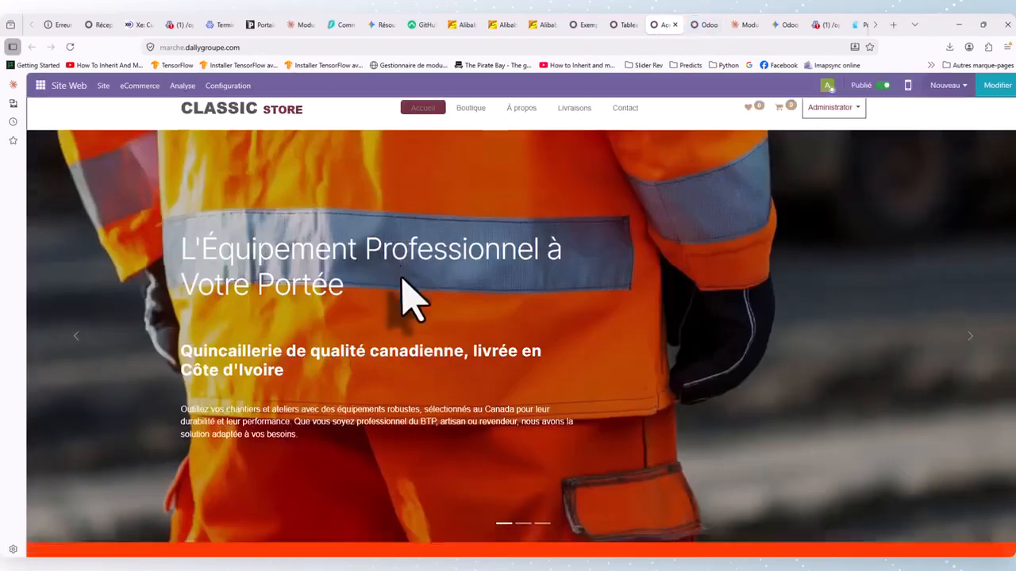
{"action": "scroll", "coordinate": [396, 278], "scroll_direction": "down", "scroll_amount": 12}
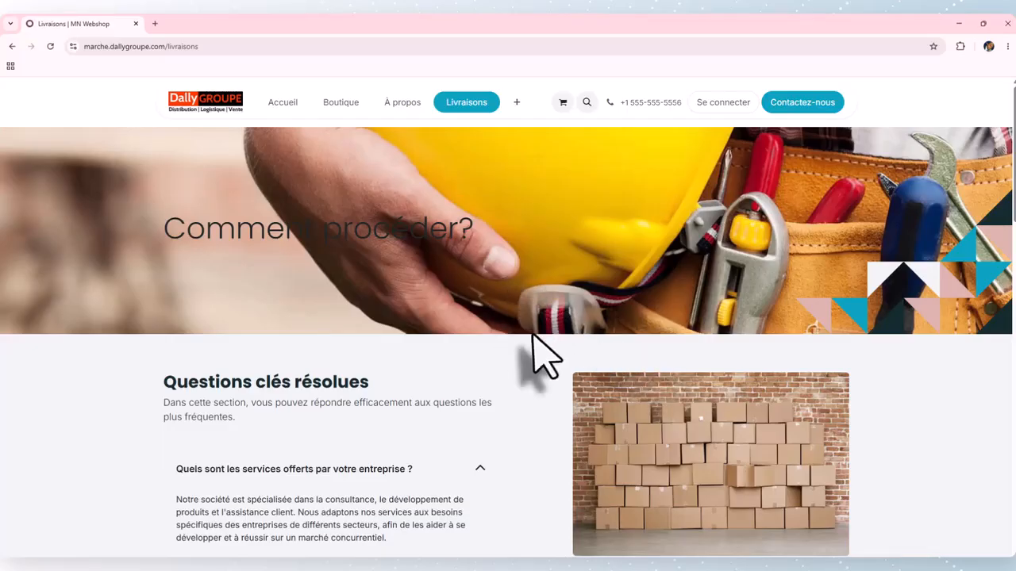
Look through the public Livraisons page down to its footer and return towards the page's beginning
{"action": "scroll", "coordinate": [517, 363], "scroll_direction": "down", "scroll_amount": 10}
{"action": "scroll", "coordinate": [516, 363], "scroll_direction": "down", "scroll_amount": 3}
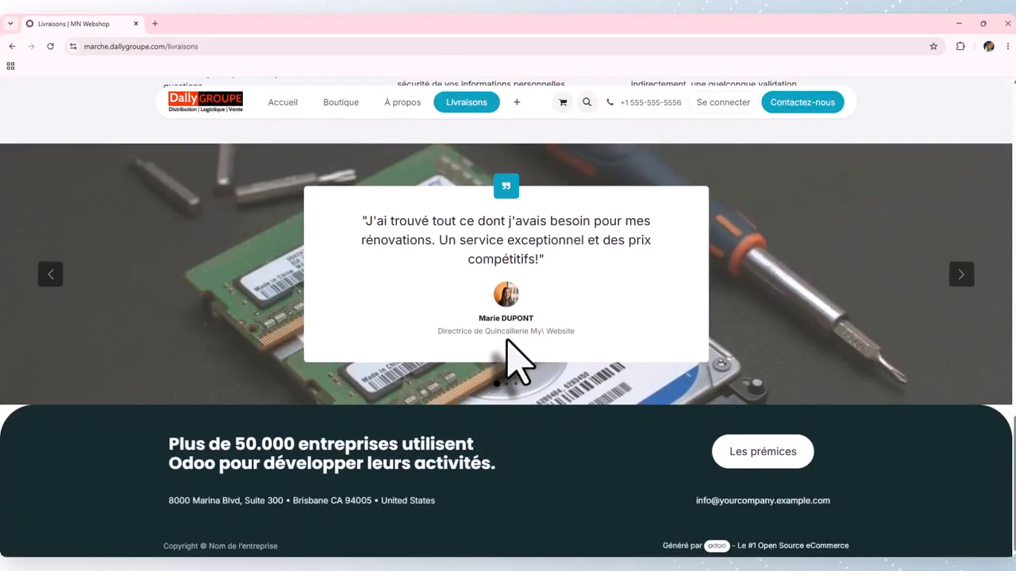
{"action": "scroll", "coordinate": [517, 363], "scroll_direction": "up", "scroll_amount": 15}
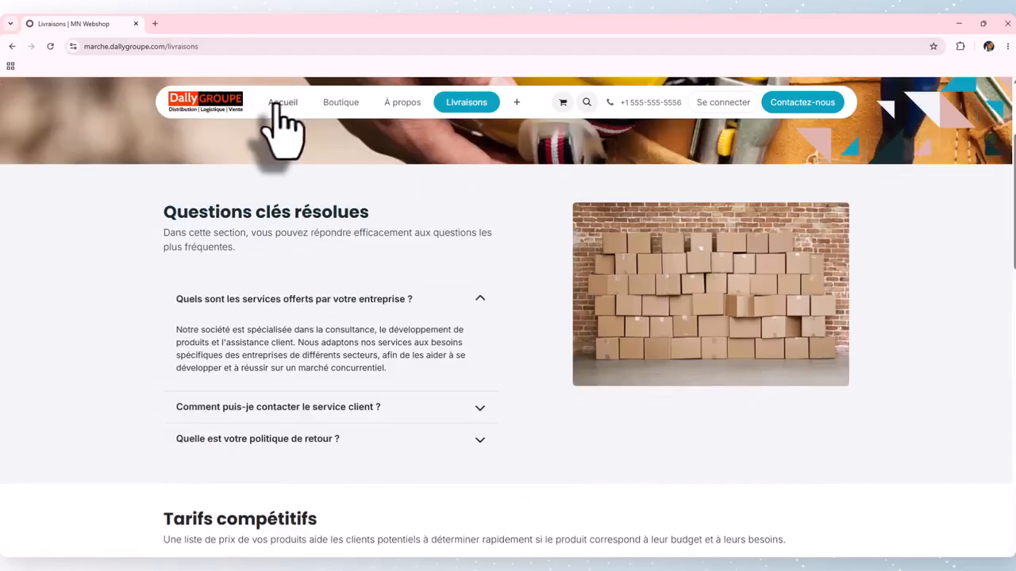
Go to the public Accueil page, change the address to dallygroupe.com and look through that home page to the footer
{"action": "left_click", "coordinate": [276, 104]}
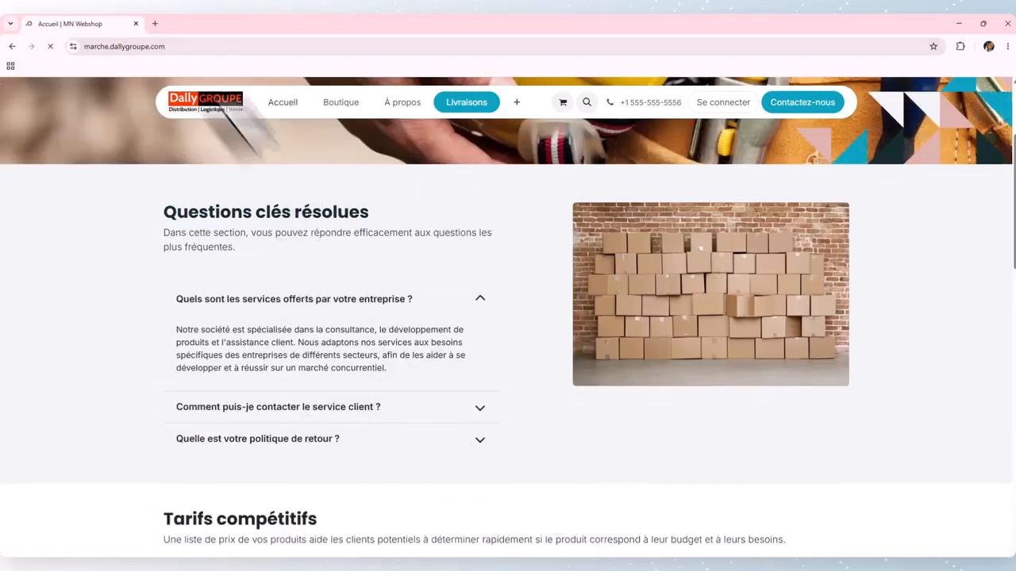
{"action": "left_click_drag", "start_coordinate": [110, 46], "coordinate": [26, 37]}
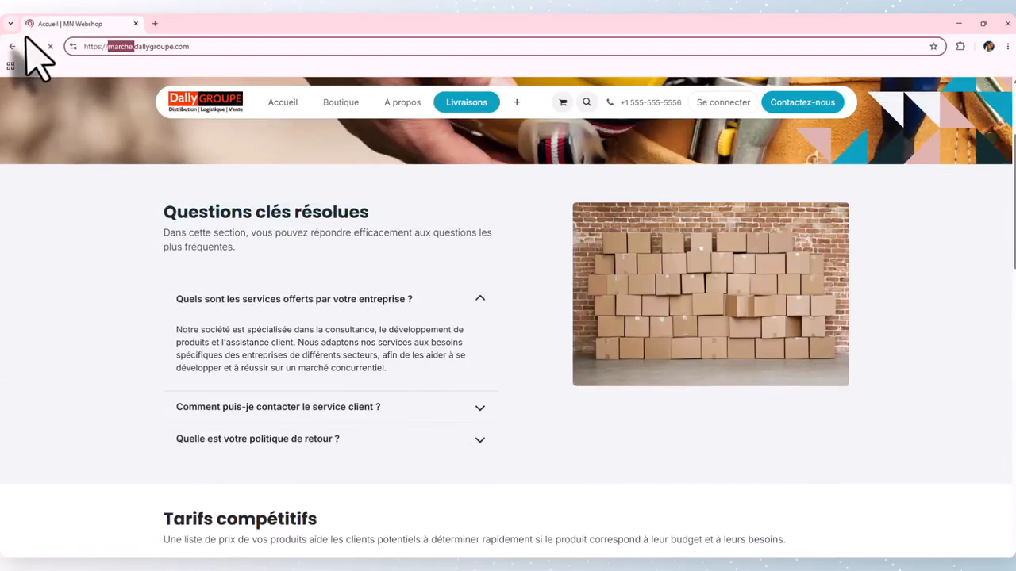
{"action": "key", "text": "BackSpace"}
{"action": "key", "text": "Return"}
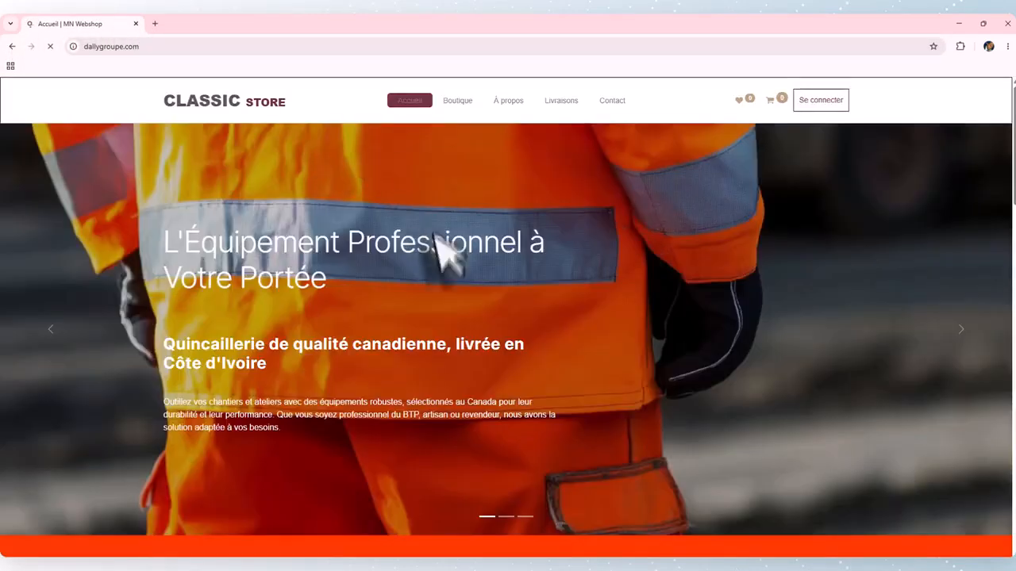
{"action": "scroll", "coordinate": [441, 250], "scroll_direction": "down", "scroll_amount": 1}
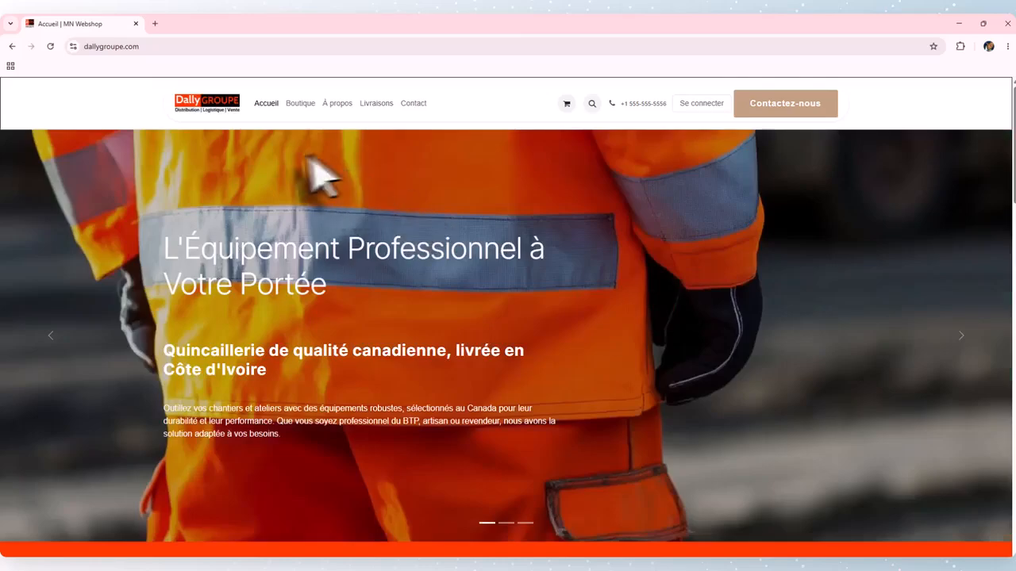
{"action": "scroll", "coordinate": [361, 214], "scroll_direction": "down", "scroll_amount": 15}
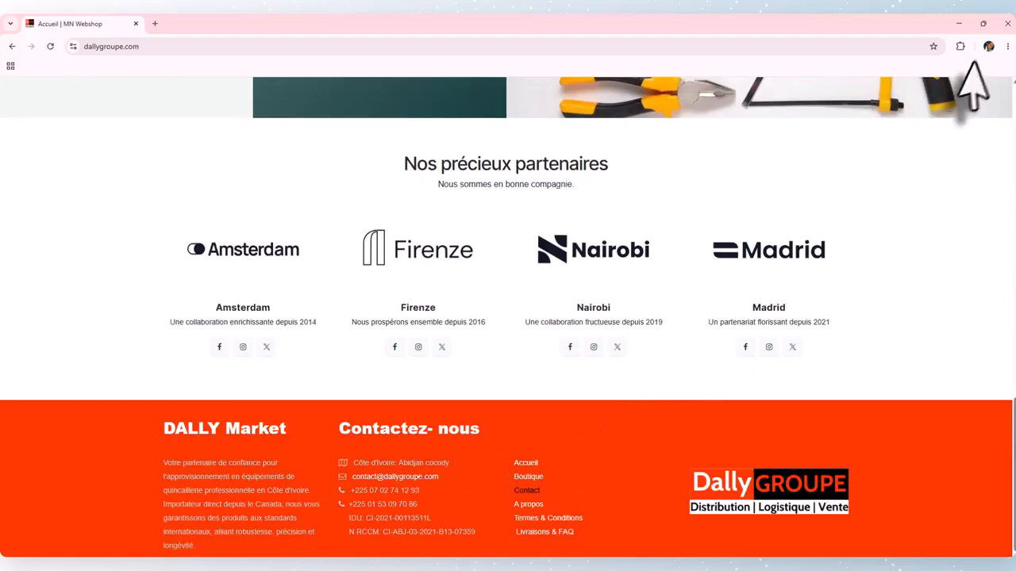
Return to the Site Web app, examine the home page's partner section and footer, and open the Boutique page
{"action": "left_click", "coordinate": [958, 24]}
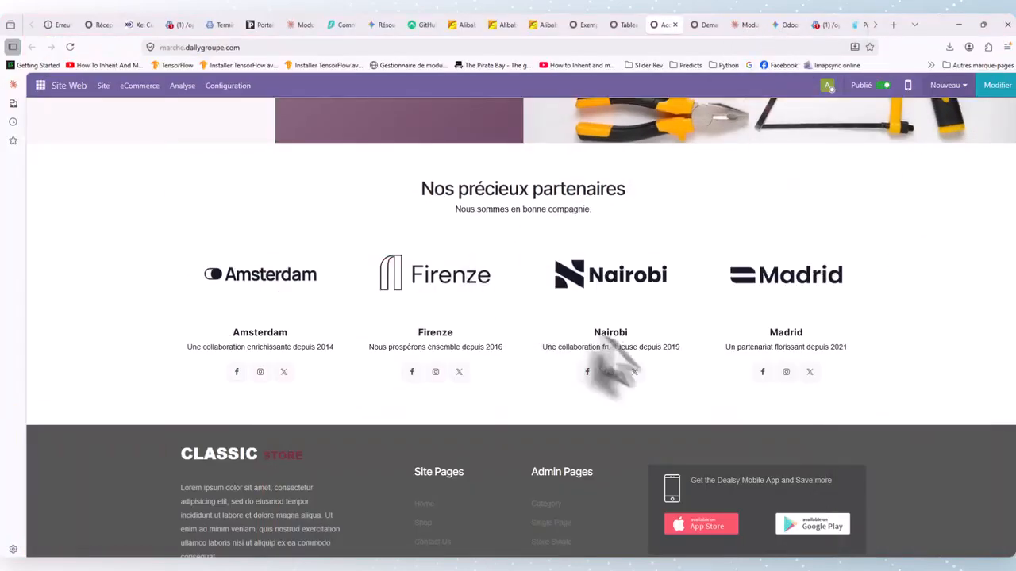
{"action": "scroll", "coordinate": [635, 408], "scroll_direction": "up", "scroll_amount": 3}
{"action": "scroll", "coordinate": [623, 293], "scroll_direction": "down", "scroll_amount": 3}
{"action": "scroll", "coordinate": [623, 294], "scroll_direction": "up", "scroll_amount": 10}
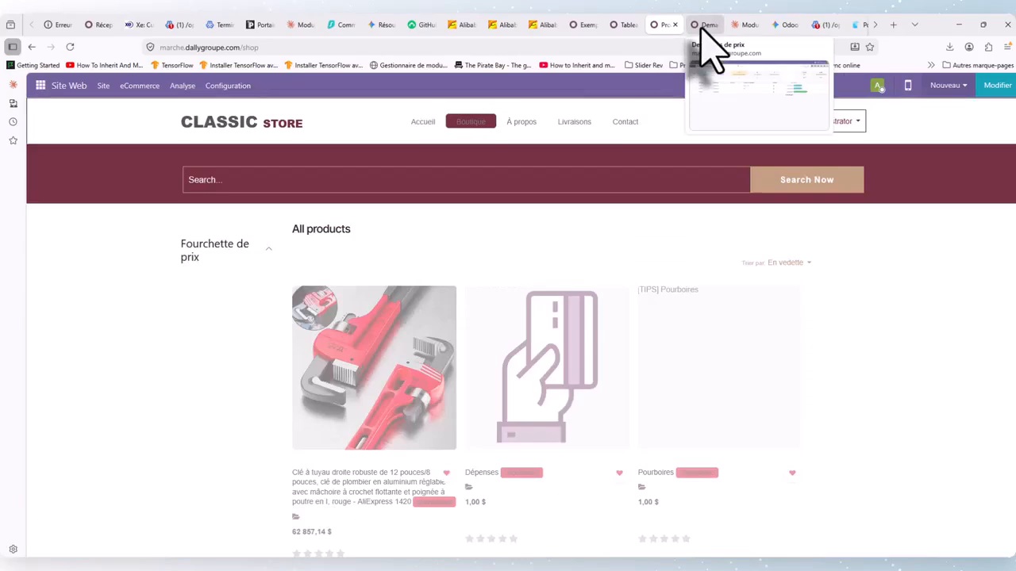
View the Demandes de prix list in Achats, return to the Boutique page and look through its products
{"action": "left_click", "coordinate": [701, 25]}
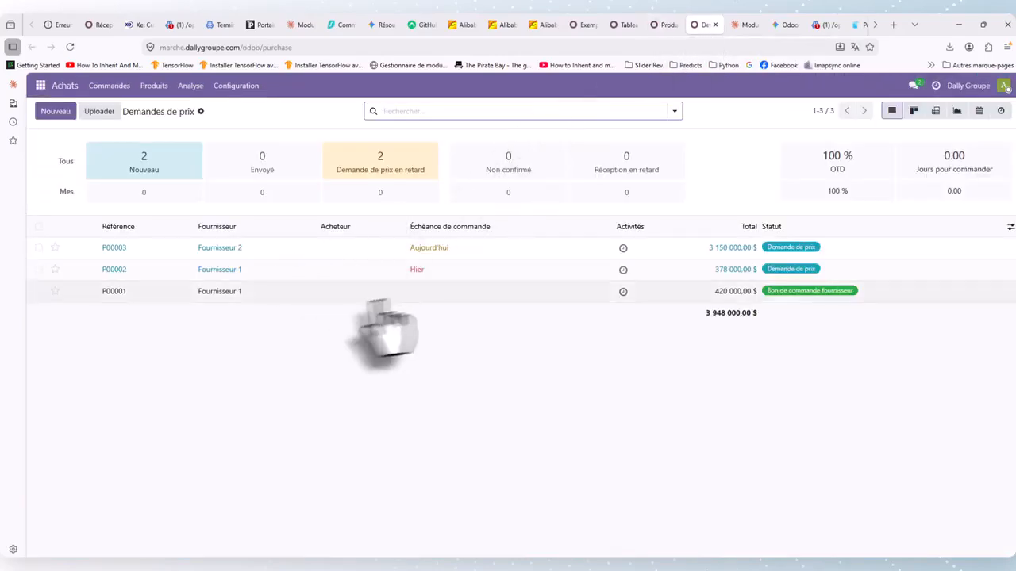
{"action": "left_click", "coordinate": [663, 25]}
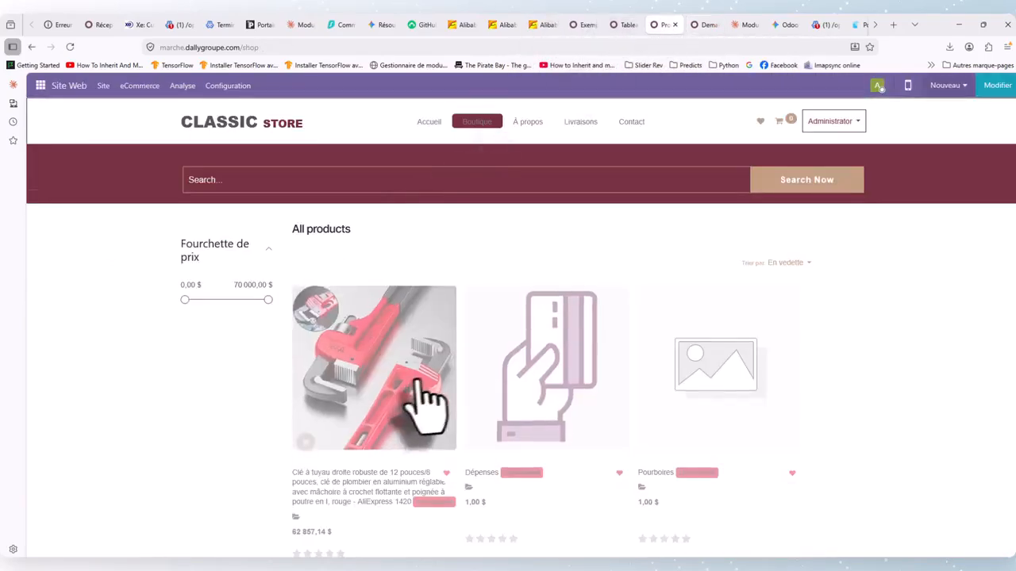
{"action": "scroll", "coordinate": [508, 381], "scroll_direction": "down", "scroll_amount": 5}
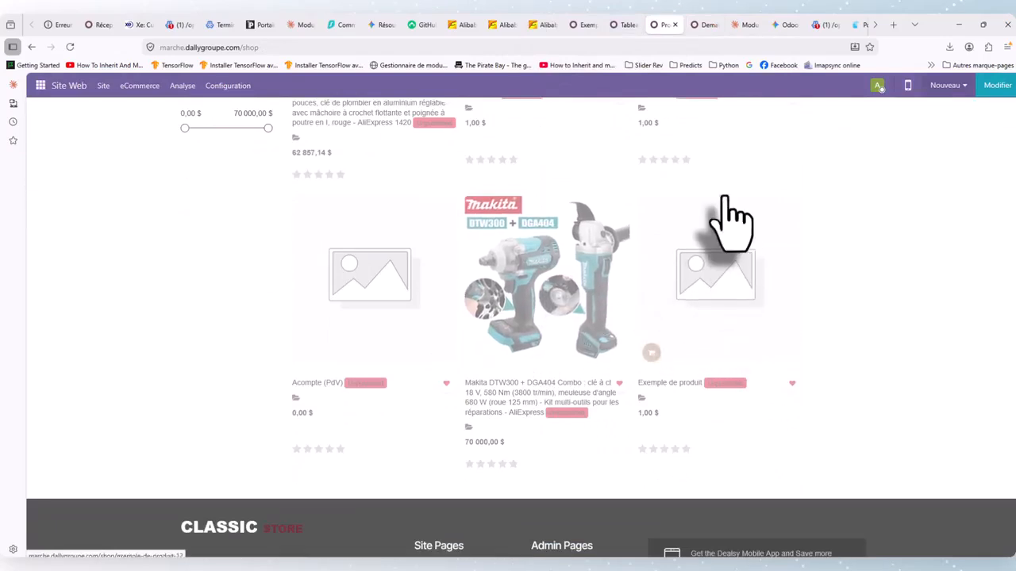
Open the Exemple de produit record in Achats and view its supplier purchase information
{"action": "left_click", "coordinate": [703, 25]}
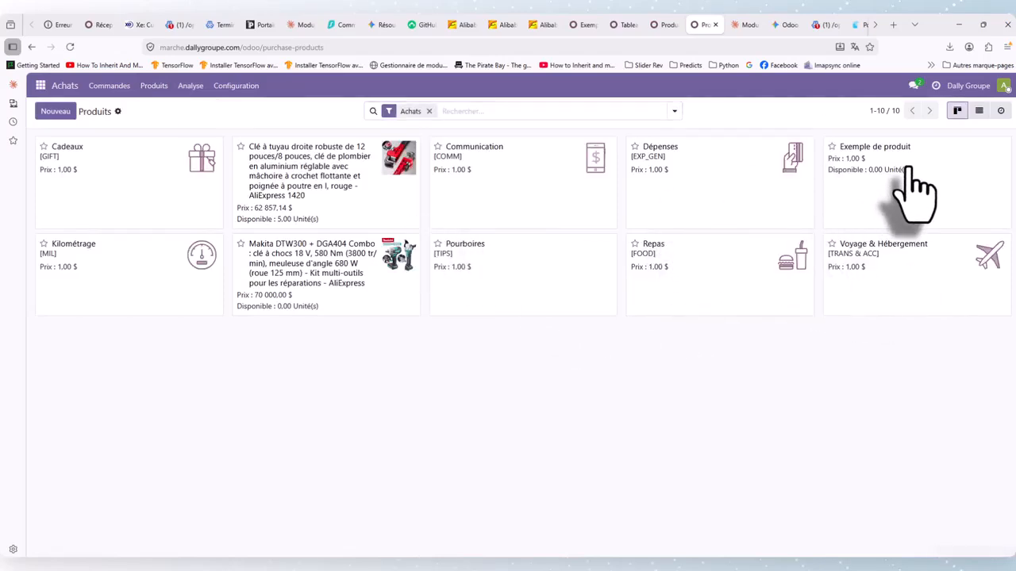
{"action": "left_click", "coordinate": [936, 174]}
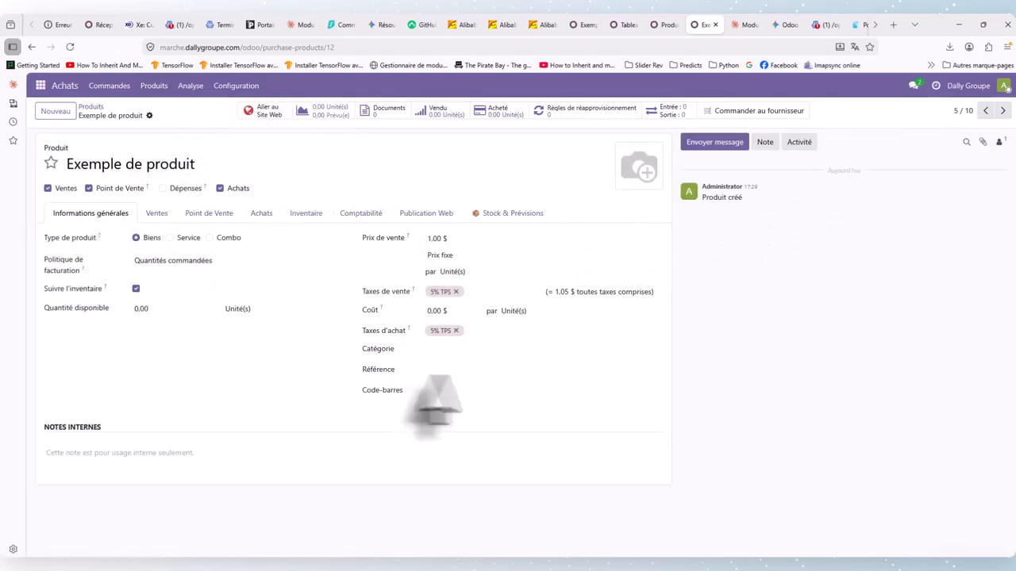
{"action": "left_click", "coordinate": [259, 214]}
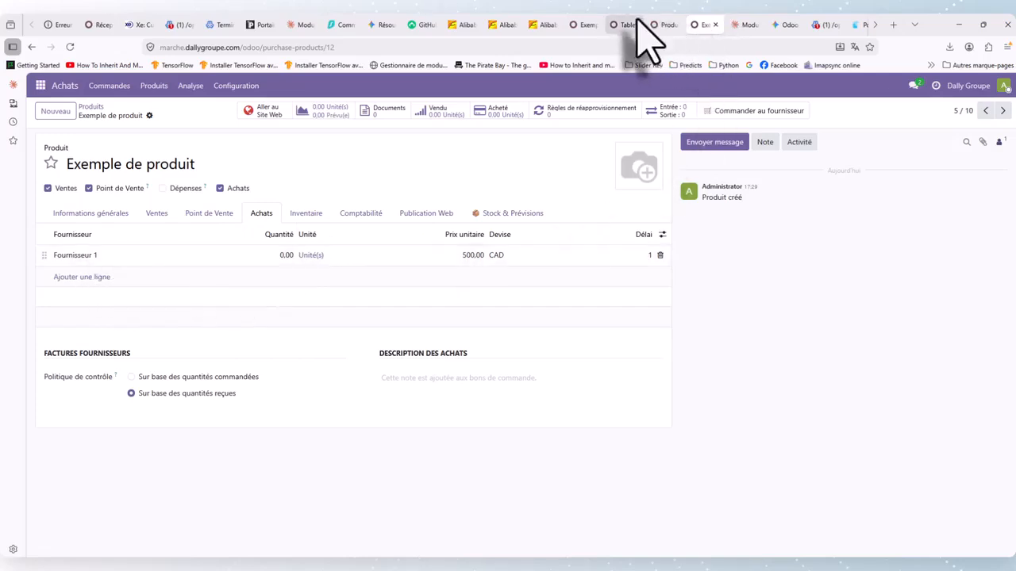
{"action": "left_click", "coordinate": [580, 25]}
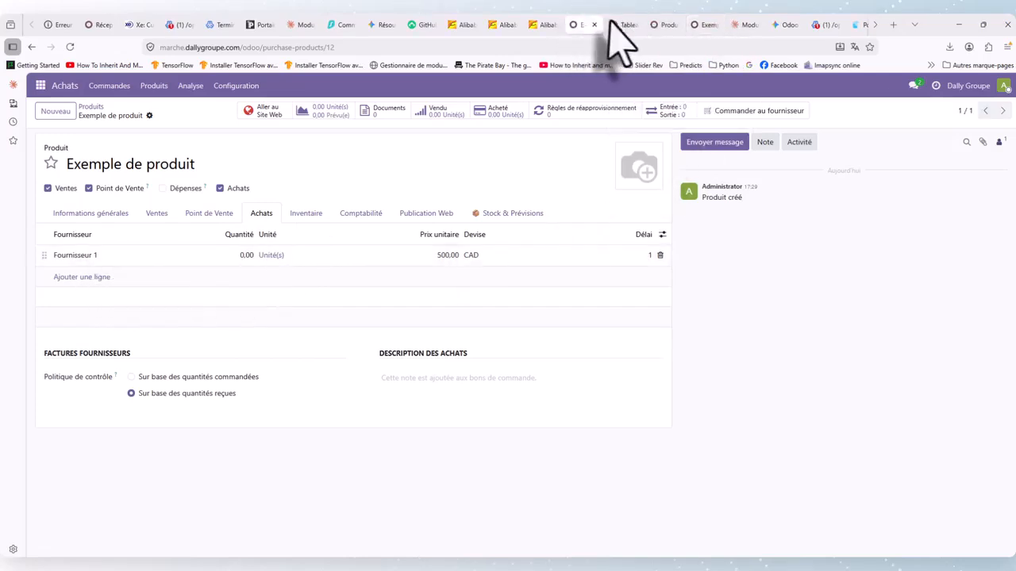
Confirm the Makita DTW300 + DGA404 combo's quotation from MN Webshop's Réapprovisionnement list and view its replenishment rule
{"action": "left_click", "coordinate": [616, 25]}
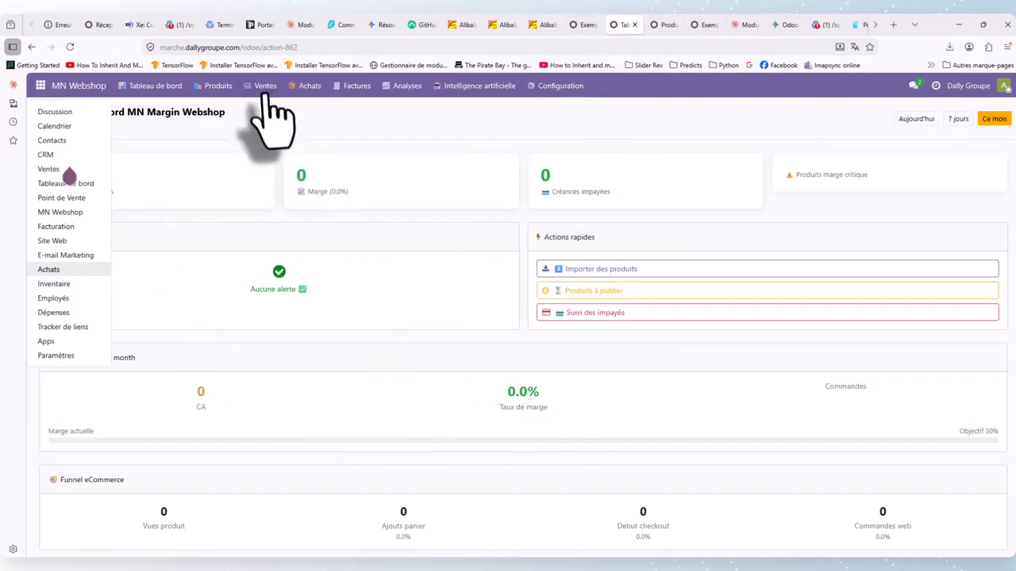
{"action": "left_click", "coordinate": [310, 87]}
{"action": "left_click", "coordinate": [321, 109]}
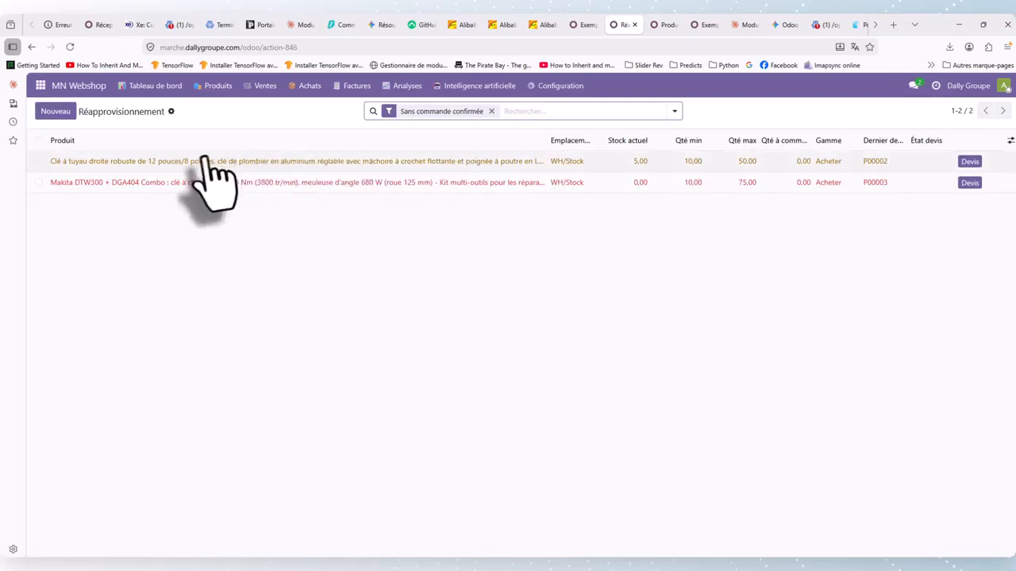
{"action": "left_click", "coordinate": [970, 183]}
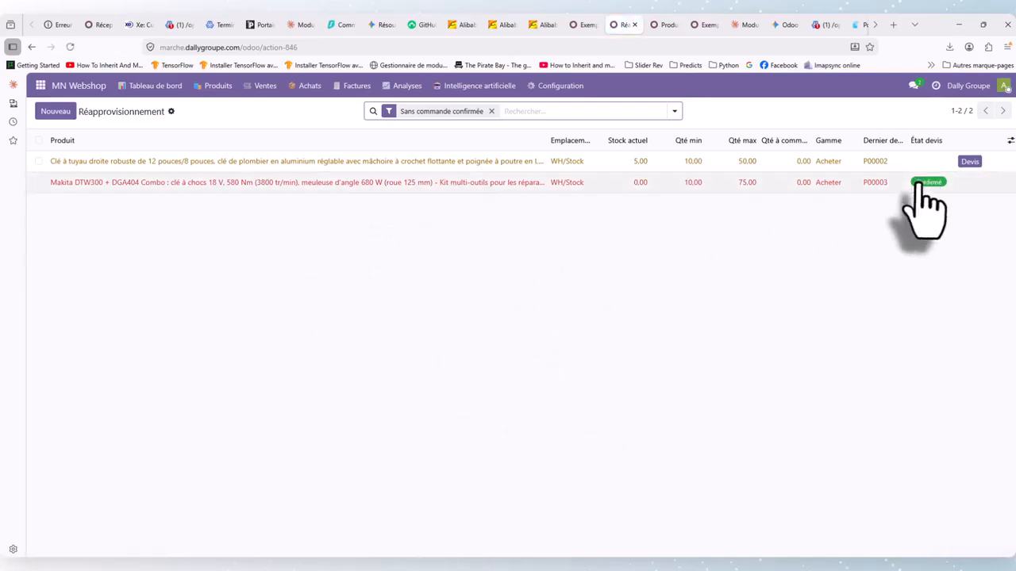
{"action": "left_click", "coordinate": [394, 191]}
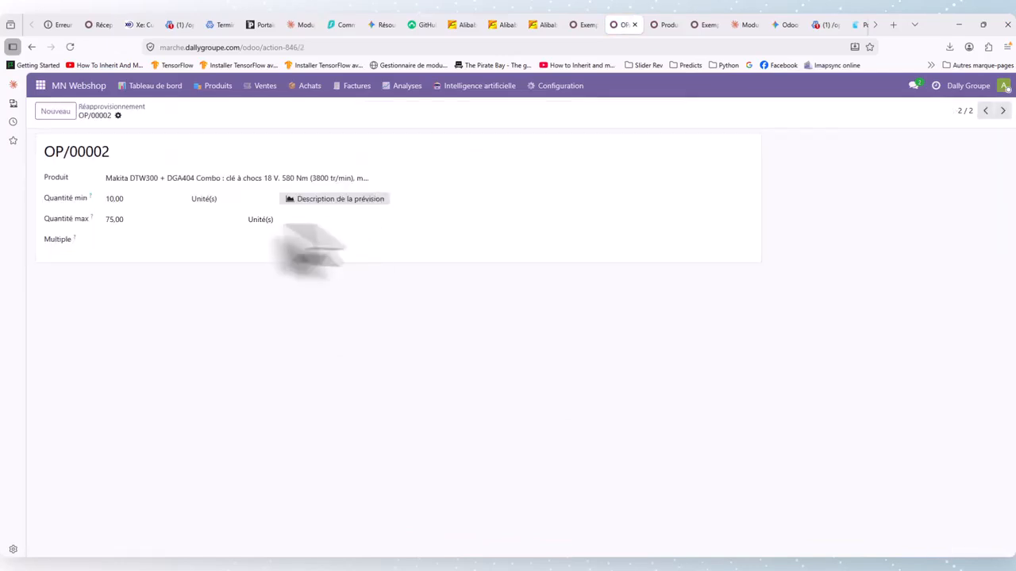
{"action": "left_click", "coordinate": [105, 109]}
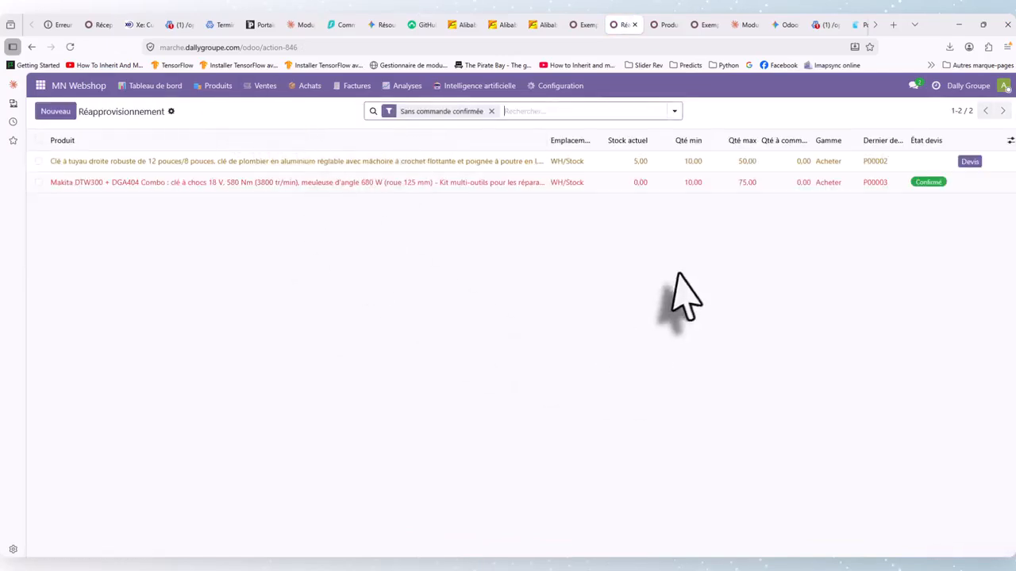
Create and save a replenishment rule for Exemple de produit with minimum quantity 10, maximum quantity 50 and multiple Unité(s)
{"action": "left_click", "coordinate": [64, 113]}
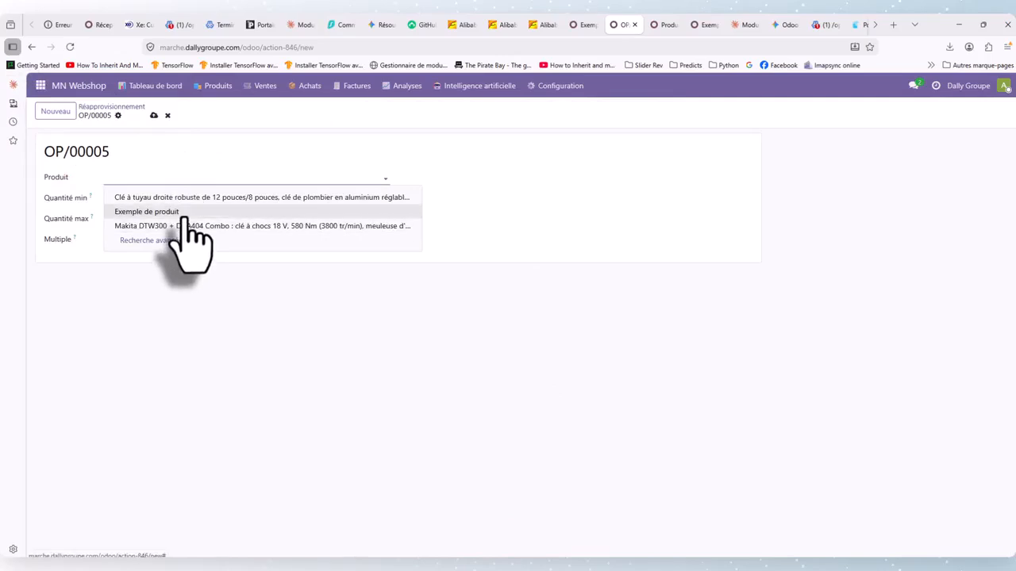
{"action": "left_click", "coordinate": [182, 215]}
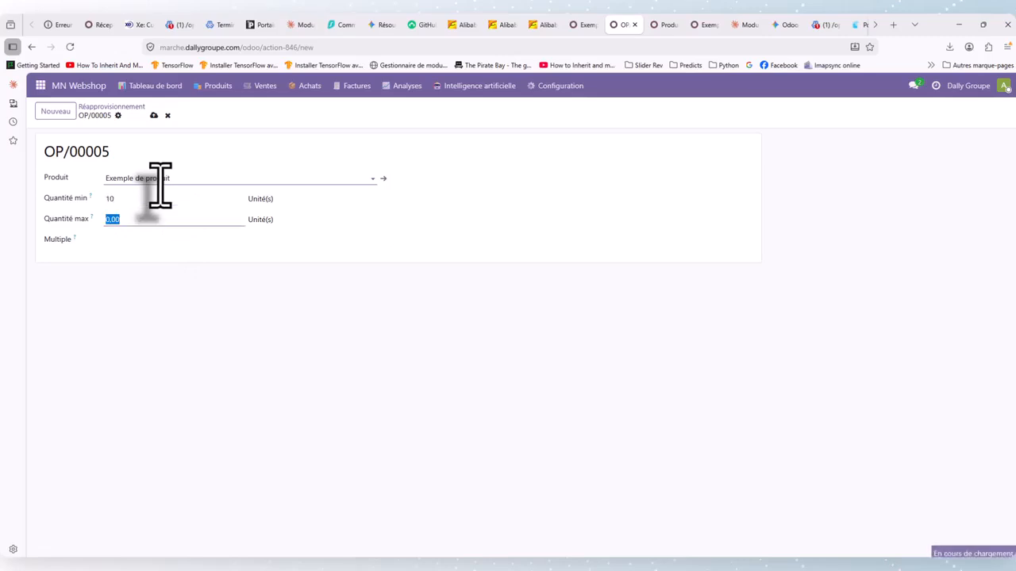
{"action": "left_click", "coordinate": [143, 222]}
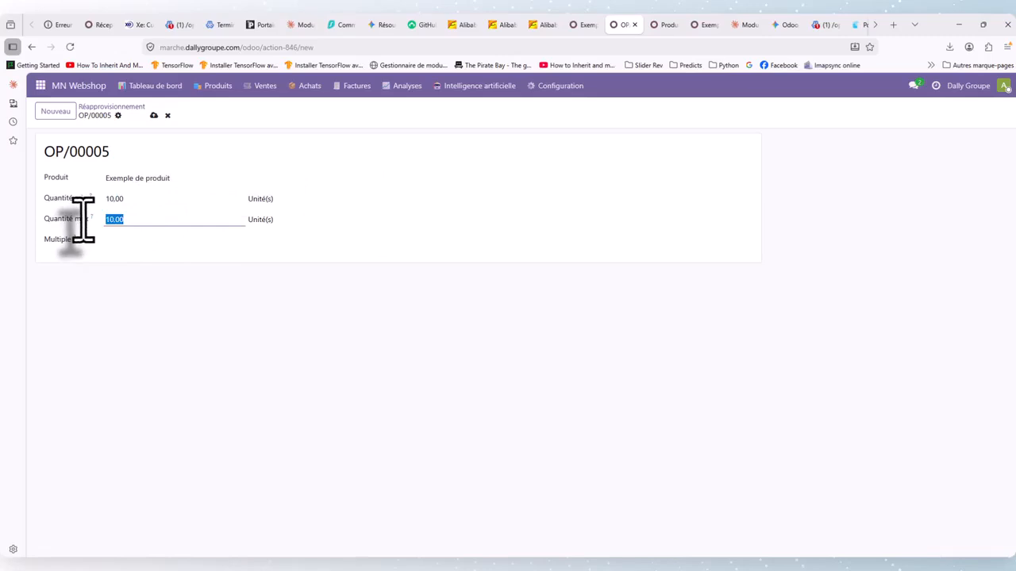
{"action": "left_click", "coordinate": [143, 262]}
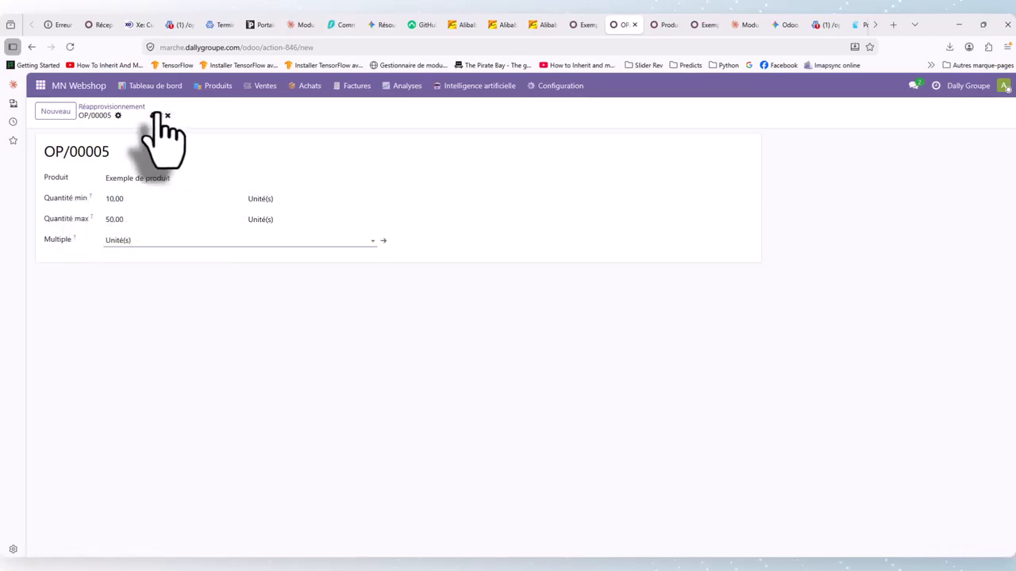
{"action": "left_click", "coordinate": [152, 116]}
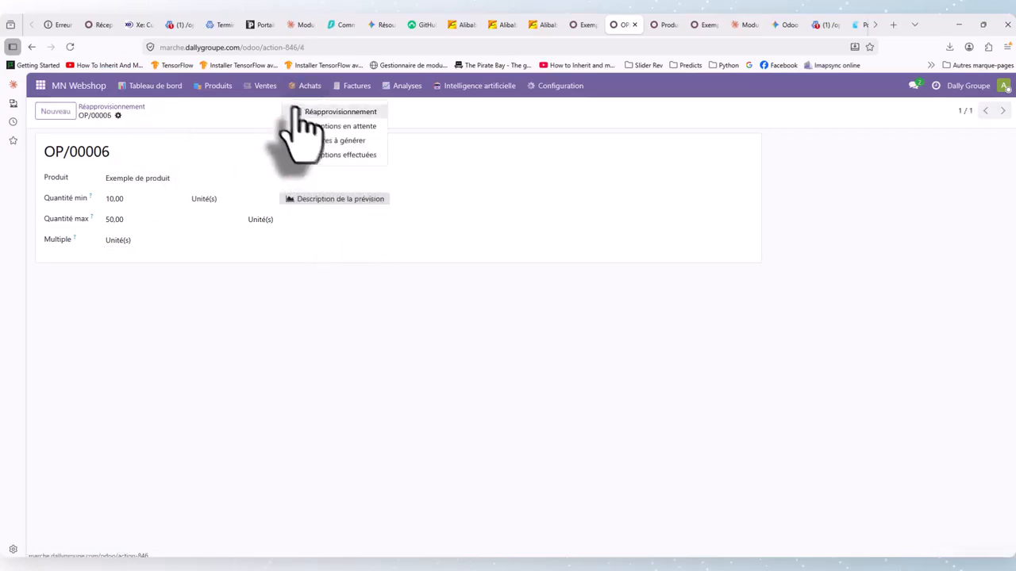
Replenish Exemple de produit from the Réapprovisionnement list and open price request P00002 in Achats to view its product lines
{"action": "left_click", "coordinate": [308, 113]}
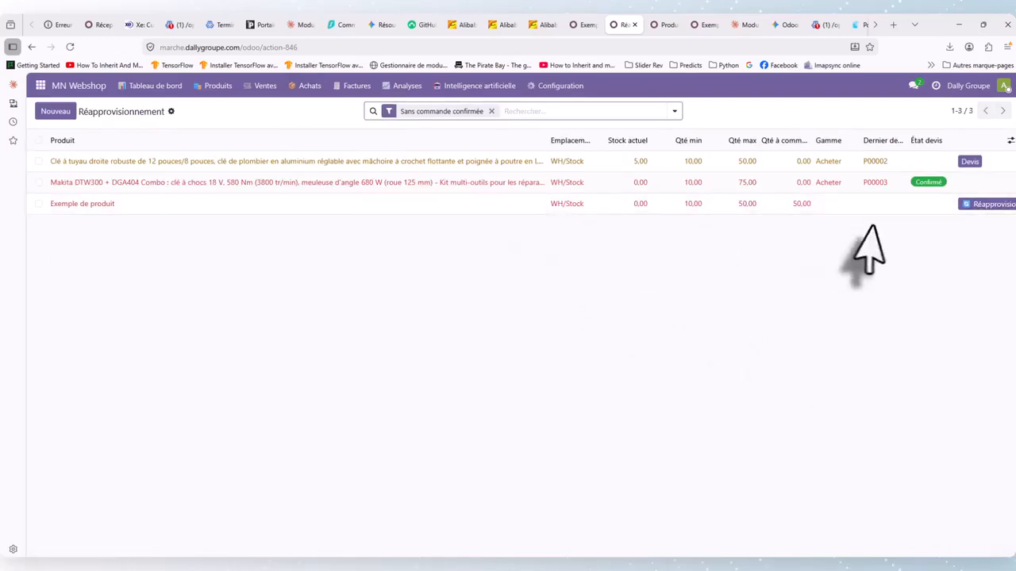
{"action": "left_click", "coordinate": [987, 205]}
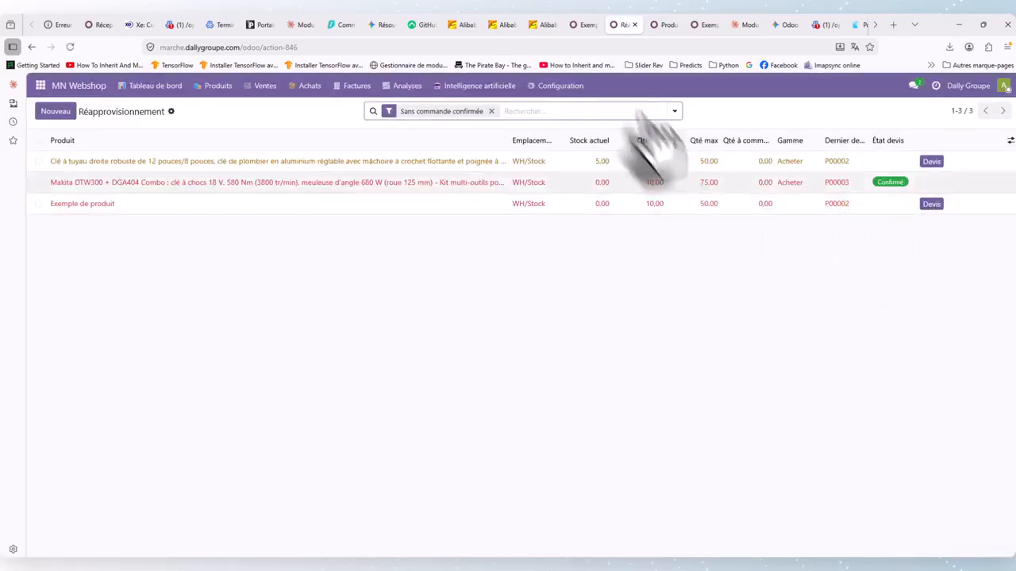
{"action": "left_click", "coordinate": [664, 27]}
{"action": "left_click", "coordinate": [695, 24]}
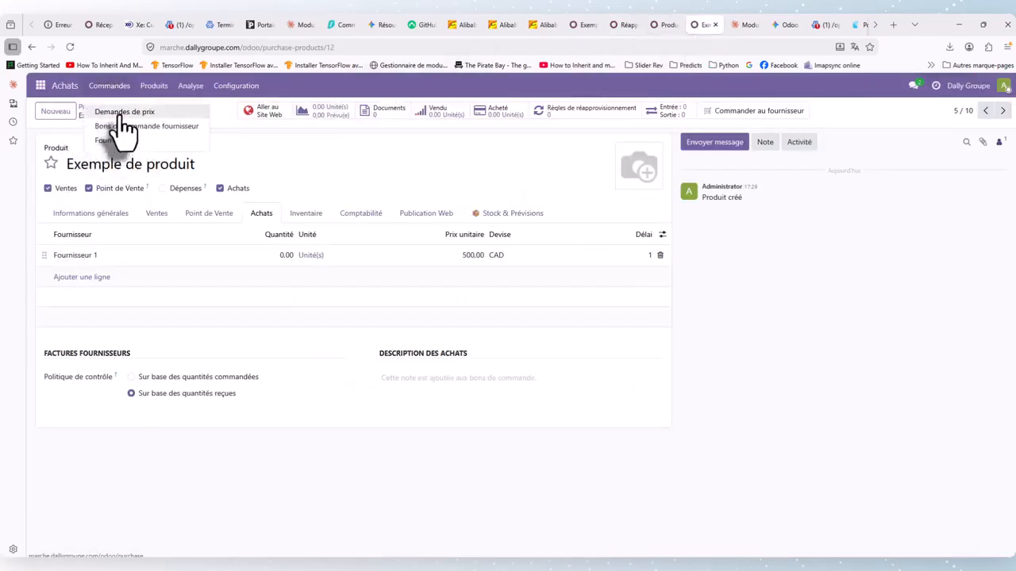
{"action": "left_click", "coordinate": [123, 112]}
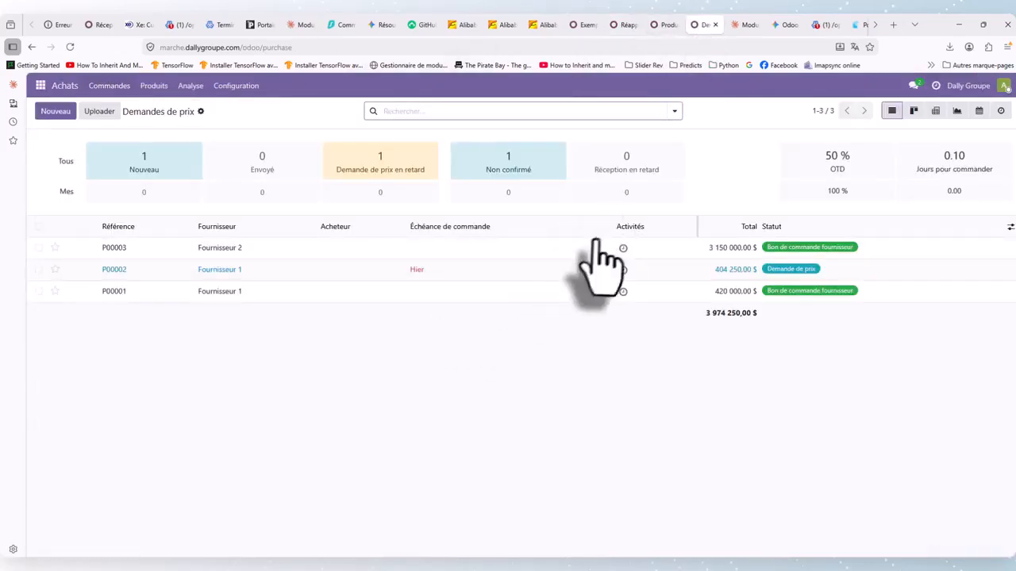
{"action": "left_click", "coordinate": [225, 272]}
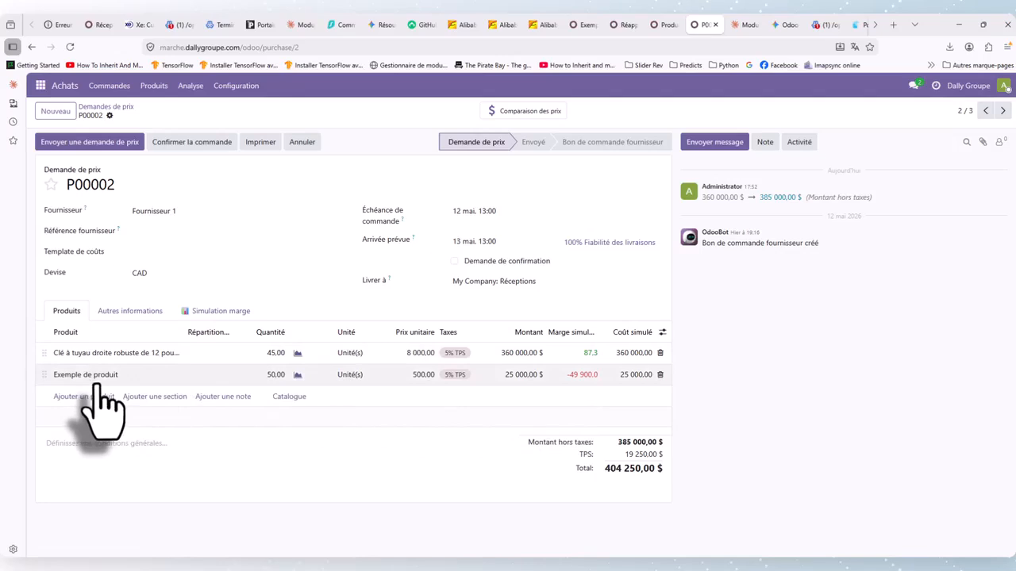
Open Bons de commande fournisseur in Achats and view the quantities on Fournisseur 2's purchase order P00003
{"action": "left_click", "coordinate": [663, 25]}
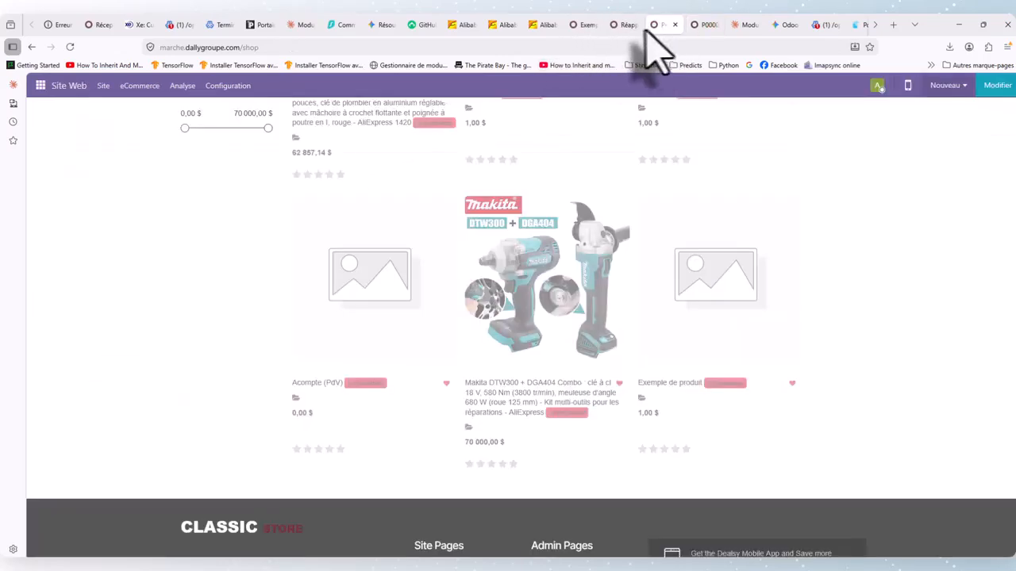
{"action": "left_click", "coordinate": [587, 25]}
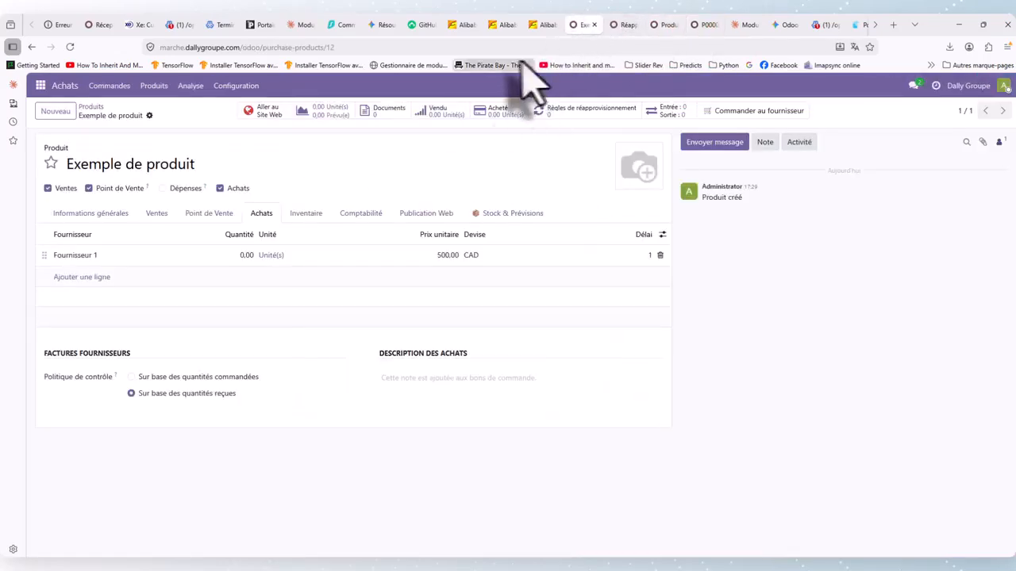
{"action": "left_click", "coordinate": [623, 24]}
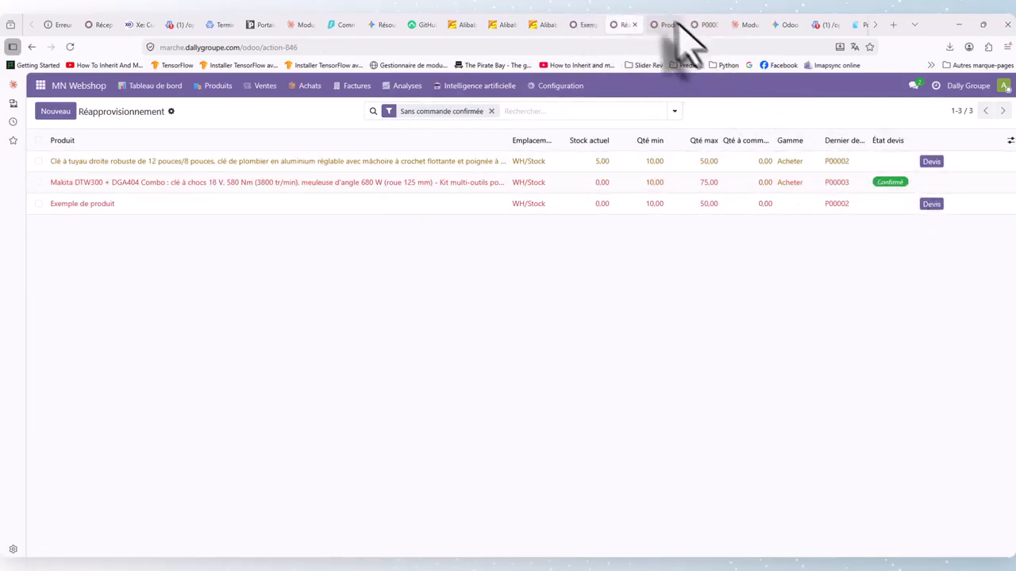
{"action": "left_click", "coordinate": [704, 24]}
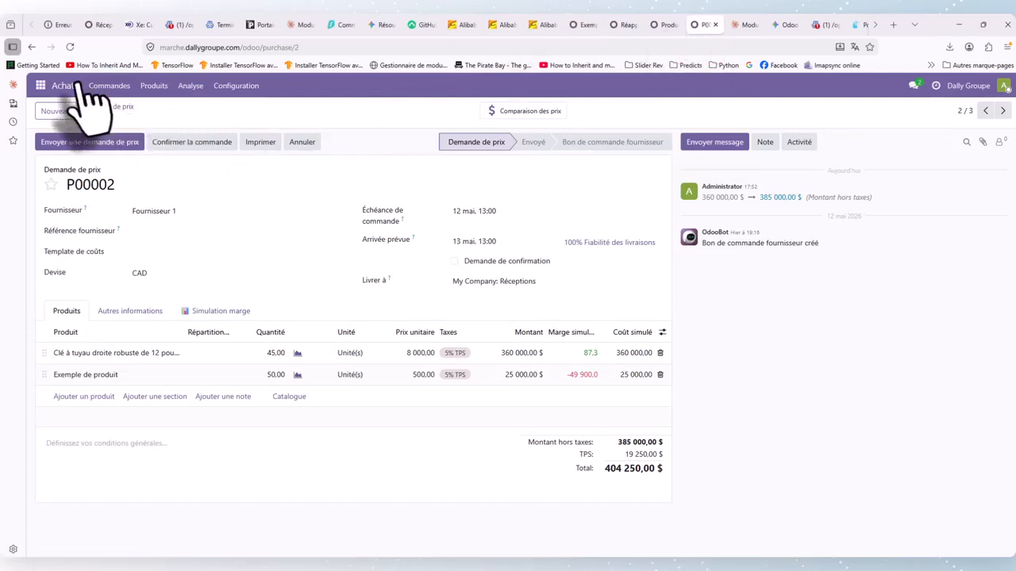
{"action": "left_click", "coordinate": [87, 111]}
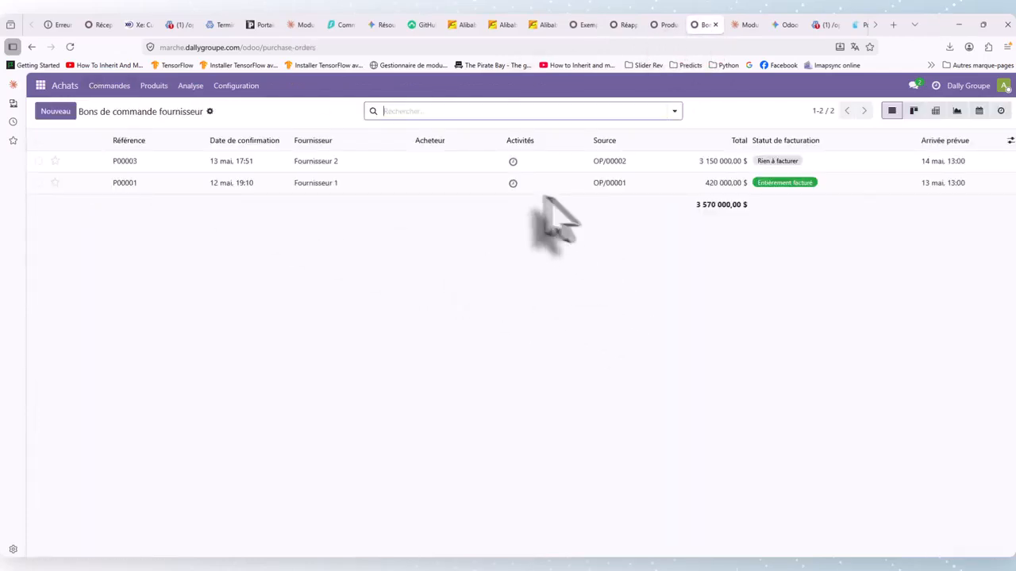
{"action": "left_click", "coordinate": [300, 165]}
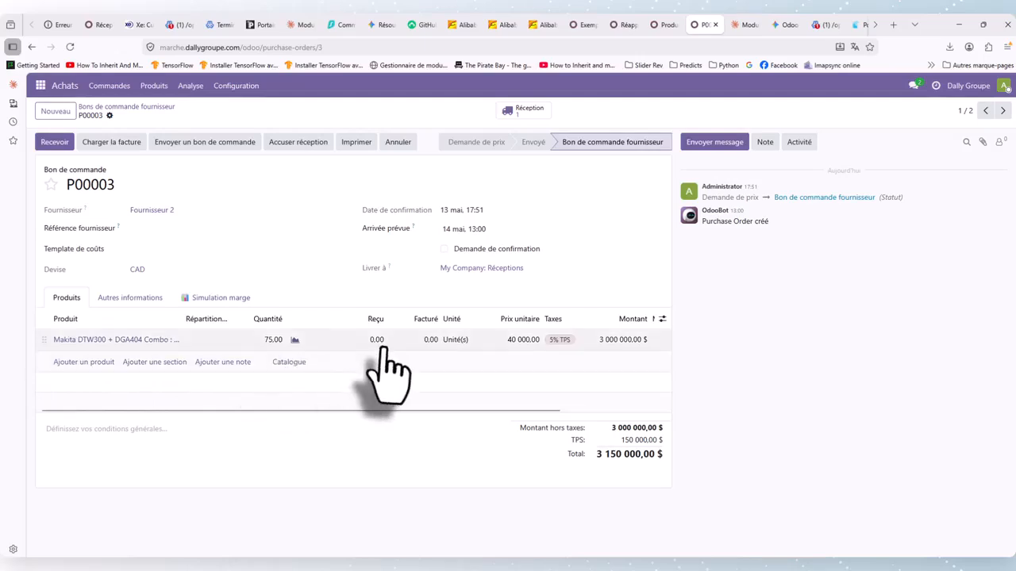
Open MN Webshop's Réceptions en attente list, then receive and validate the full delivery for purchase order P00003
{"action": "left_click", "coordinate": [620, 24]}
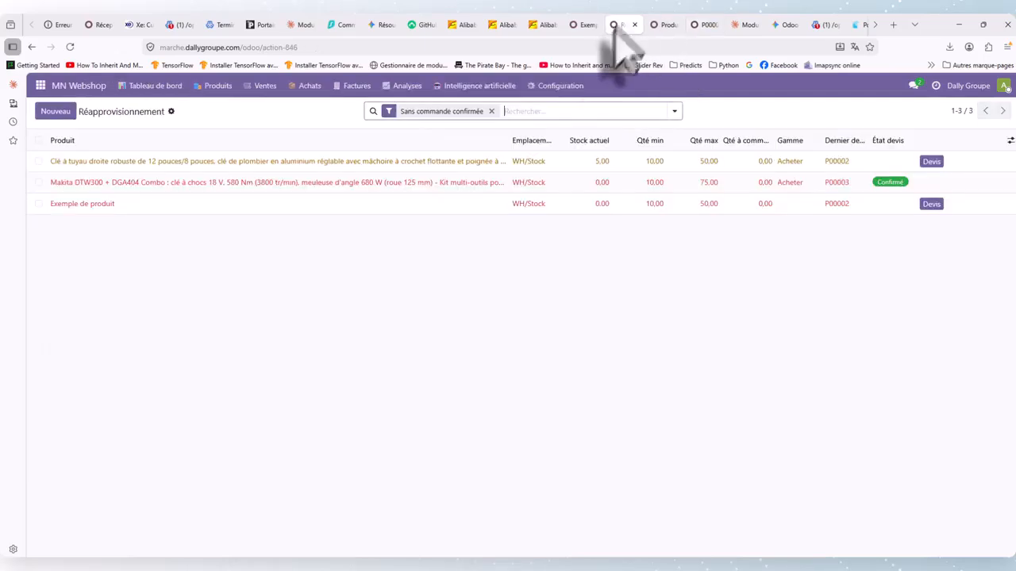
{"action": "left_click", "coordinate": [349, 88]}
{"action": "left_click", "coordinate": [320, 87]}
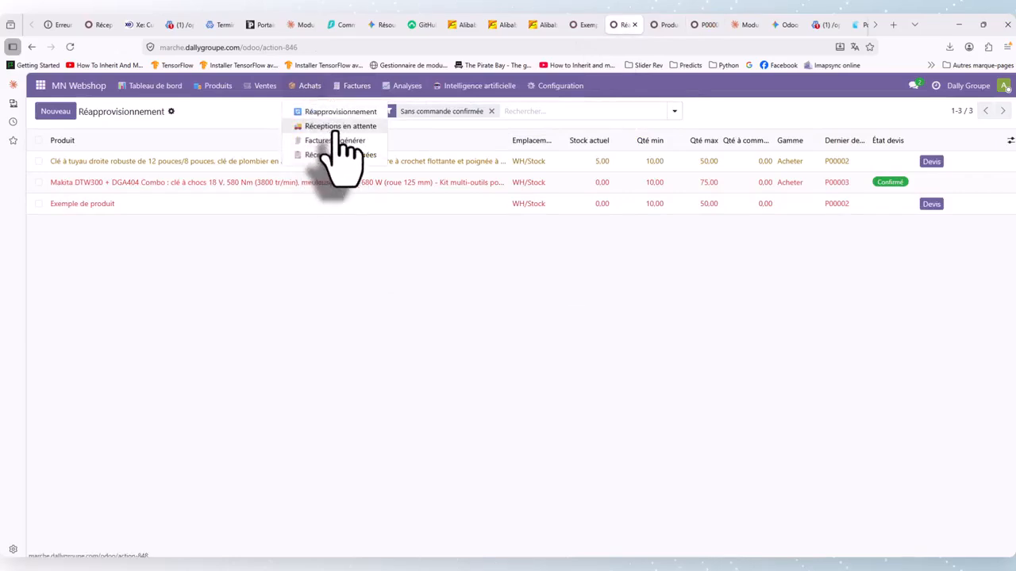
{"action": "left_click", "coordinate": [340, 126]}
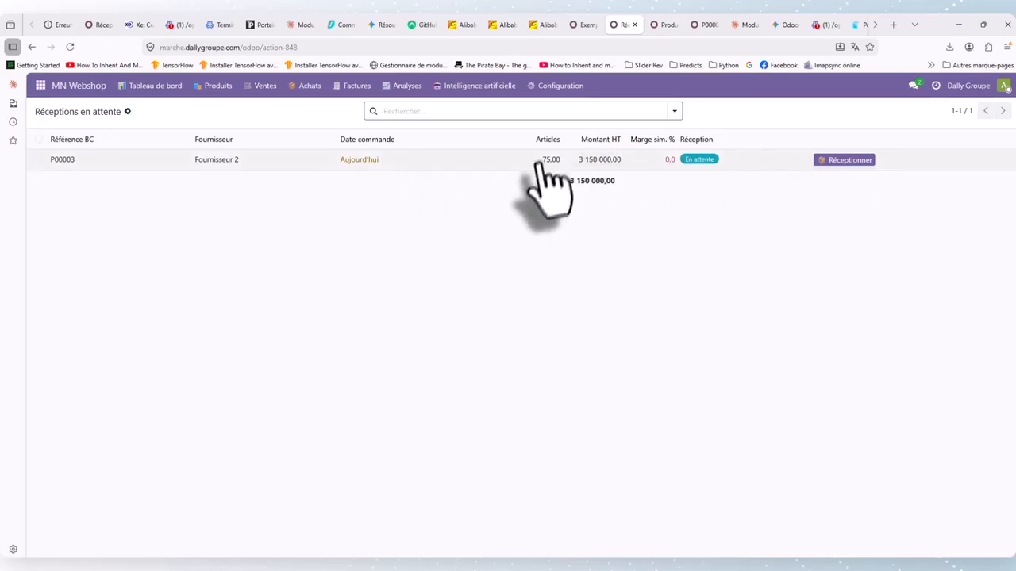
{"action": "left_click", "coordinate": [704, 25]}
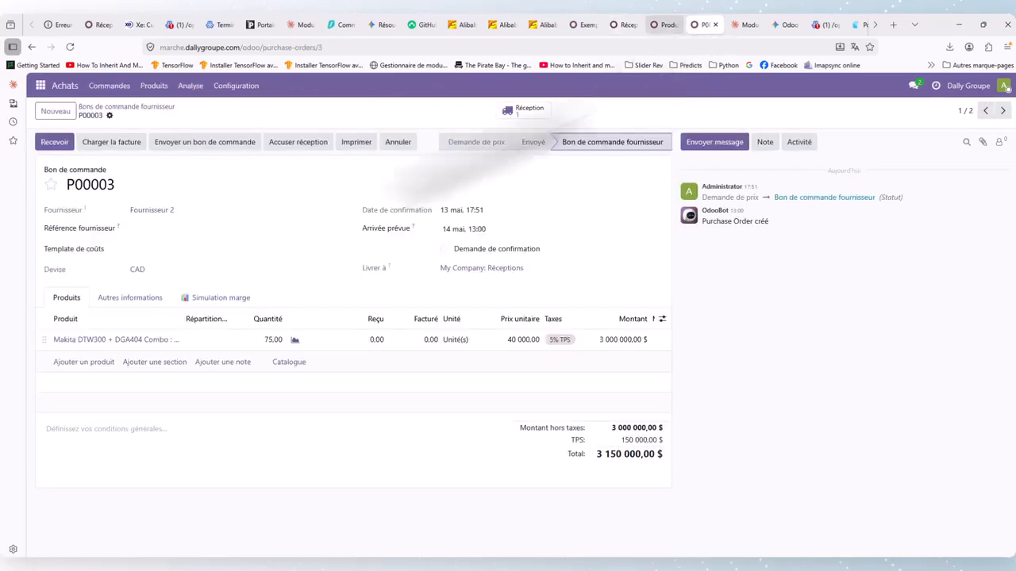
{"action": "left_click", "coordinate": [623, 24]}
{"action": "left_click", "coordinate": [846, 159]}
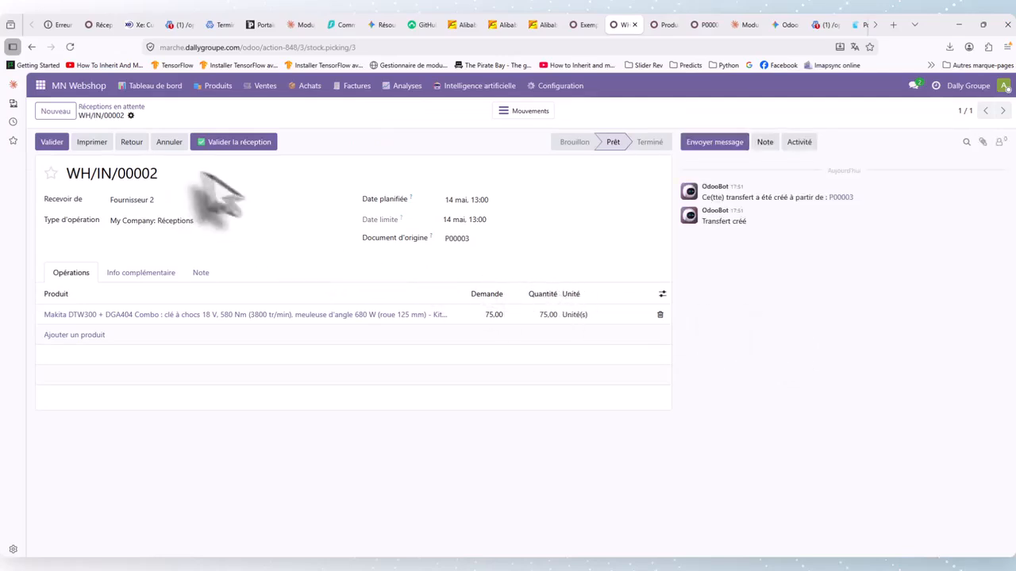
{"action": "left_click", "coordinate": [46, 143]}
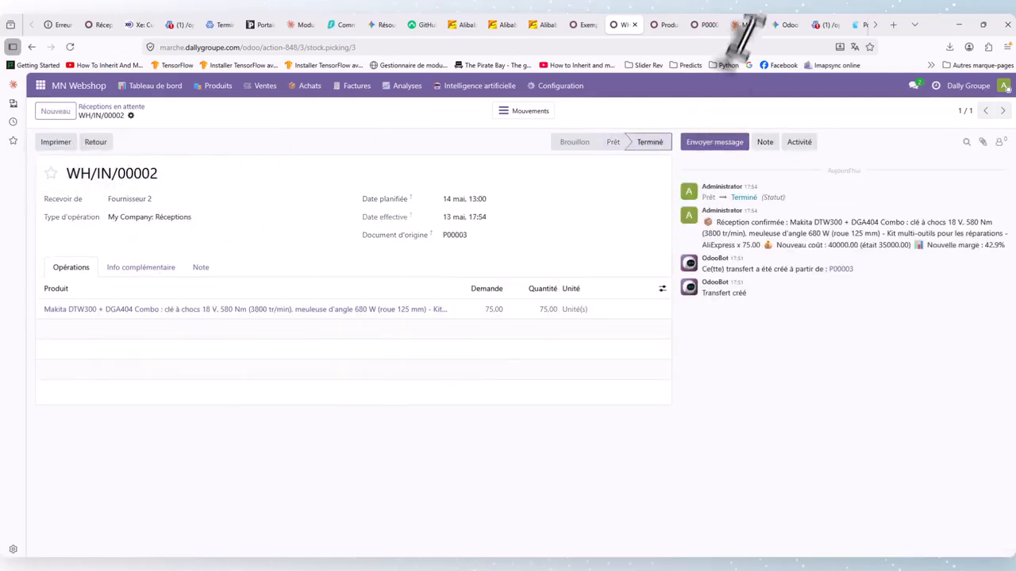
Reload purchase order P00003 in Achats to check its received quantity, and view MN Webshop's Réceptions effectuées list
{"action": "left_click", "coordinate": [702, 23]}
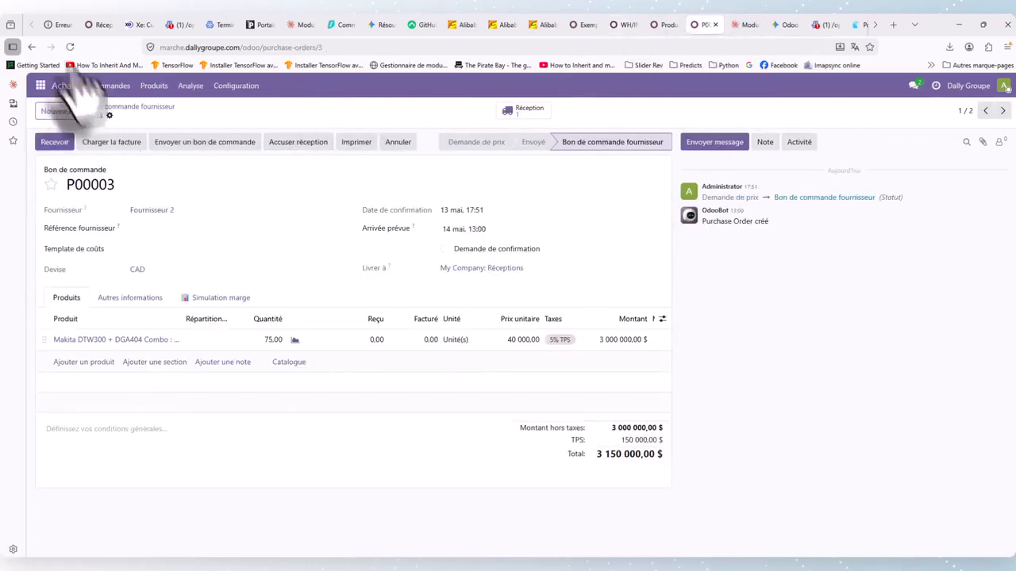
{"action": "left_click", "coordinate": [70, 46]}
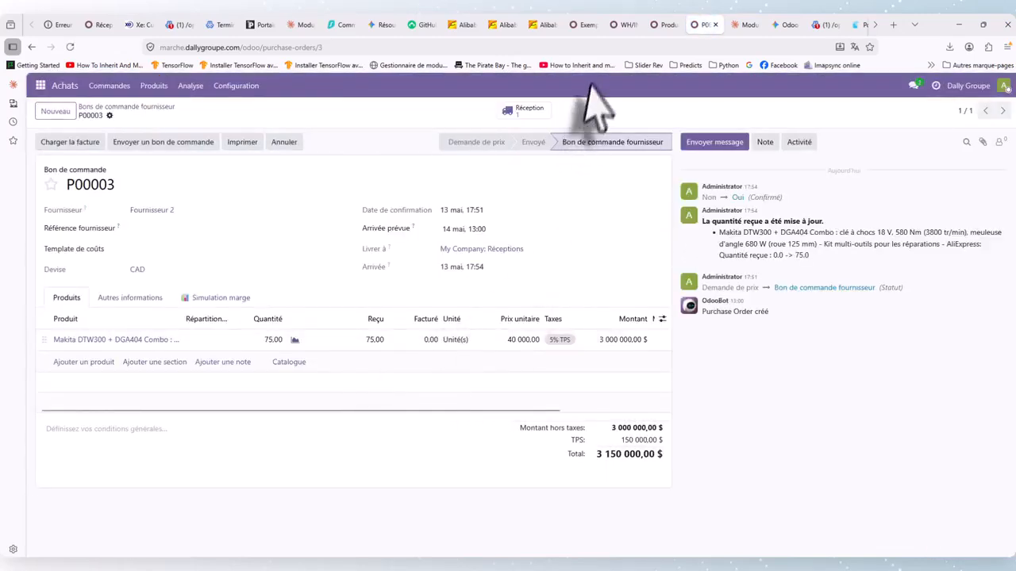
{"action": "left_click", "coordinate": [625, 25]}
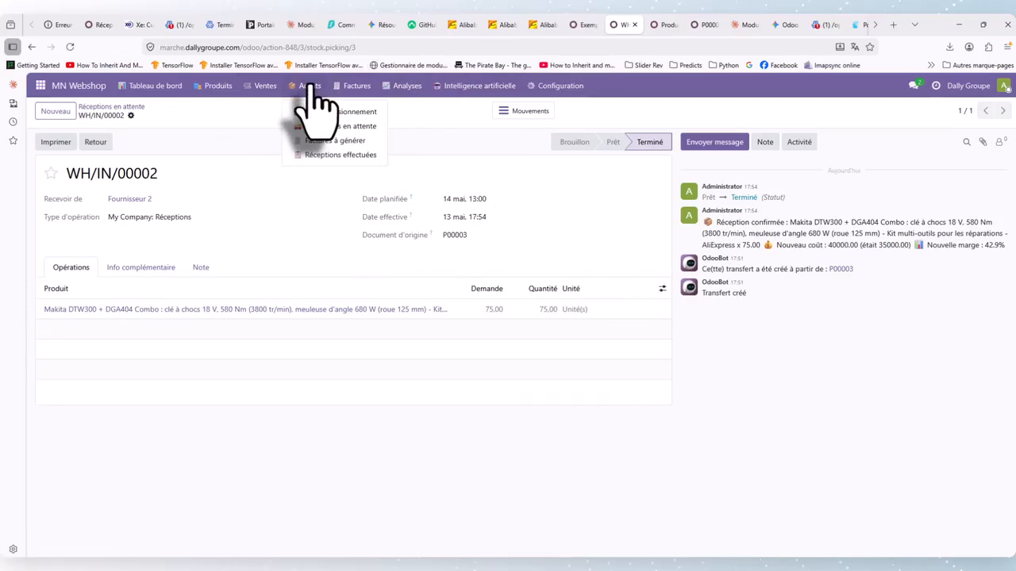
{"action": "left_click", "coordinate": [341, 155]}
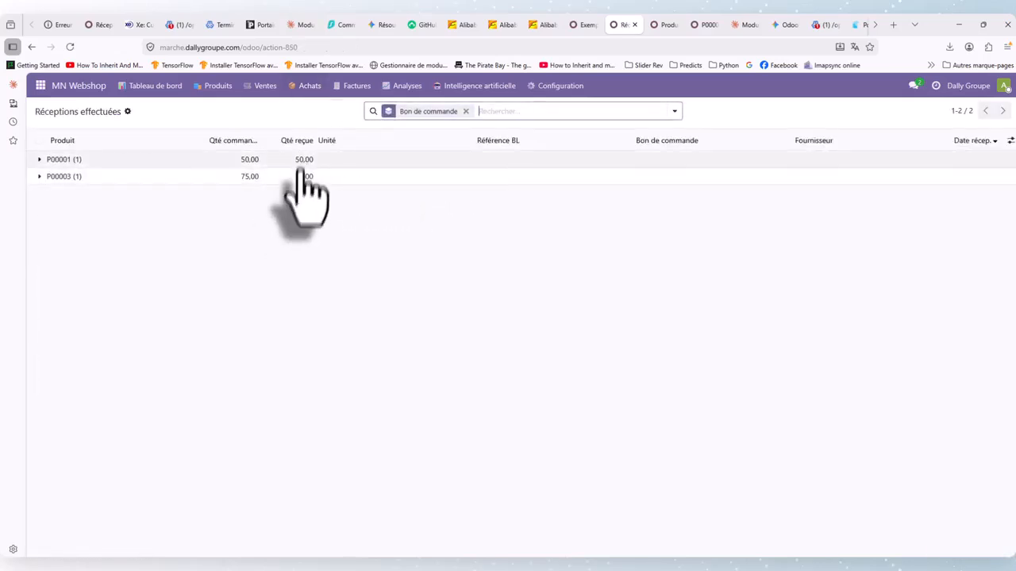
Create the supplier invoice for purchase order P00003 from MN Webshop's Factures à générer list, date it 13 mai and confirm it
{"action": "left_click", "coordinate": [307, 86]}
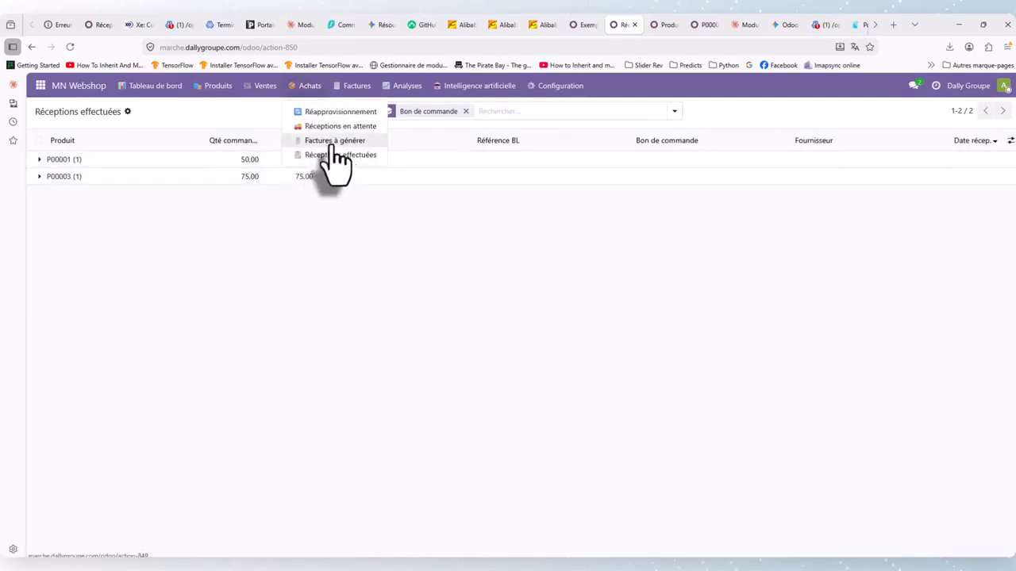
{"action": "left_click", "coordinate": [332, 141]}
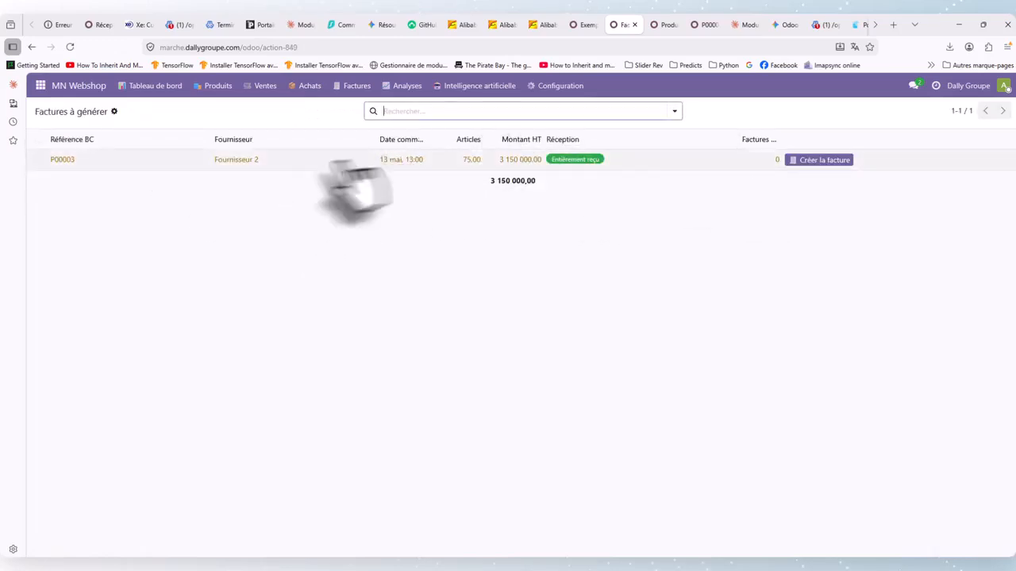
{"action": "left_click", "coordinate": [822, 161]}
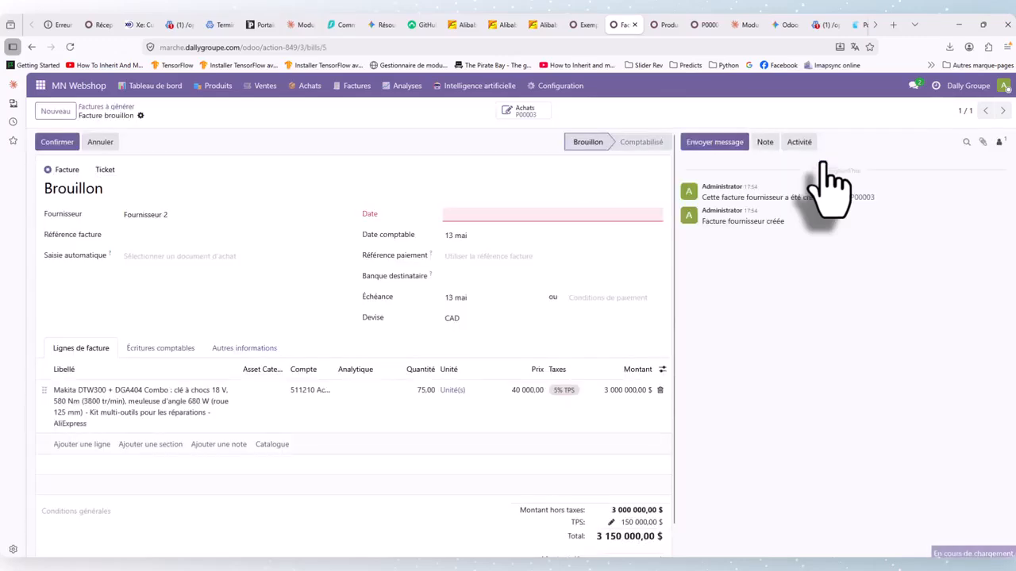
{"action": "left_click", "coordinate": [496, 216]}
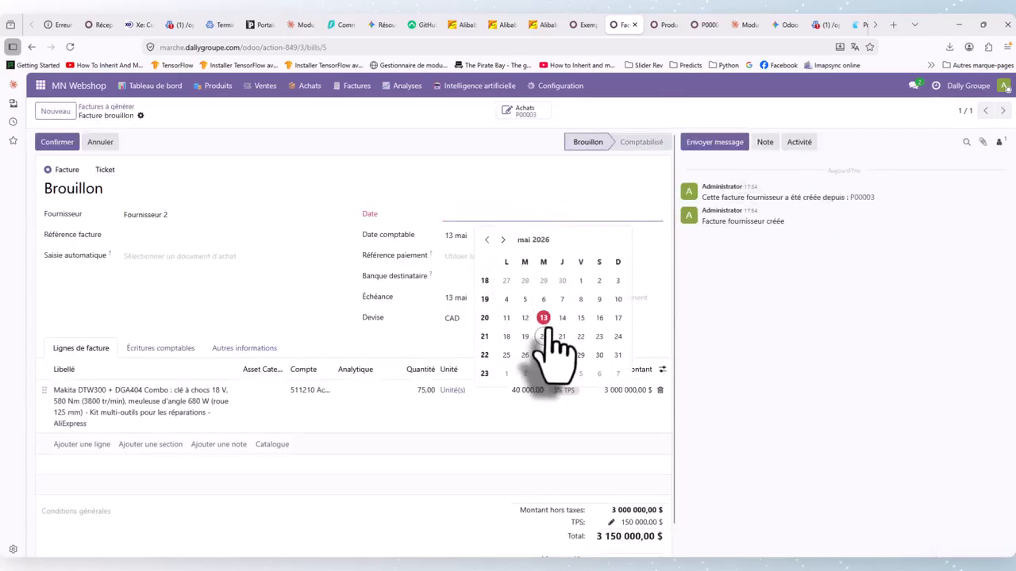
{"action": "left_click", "coordinate": [547, 319]}
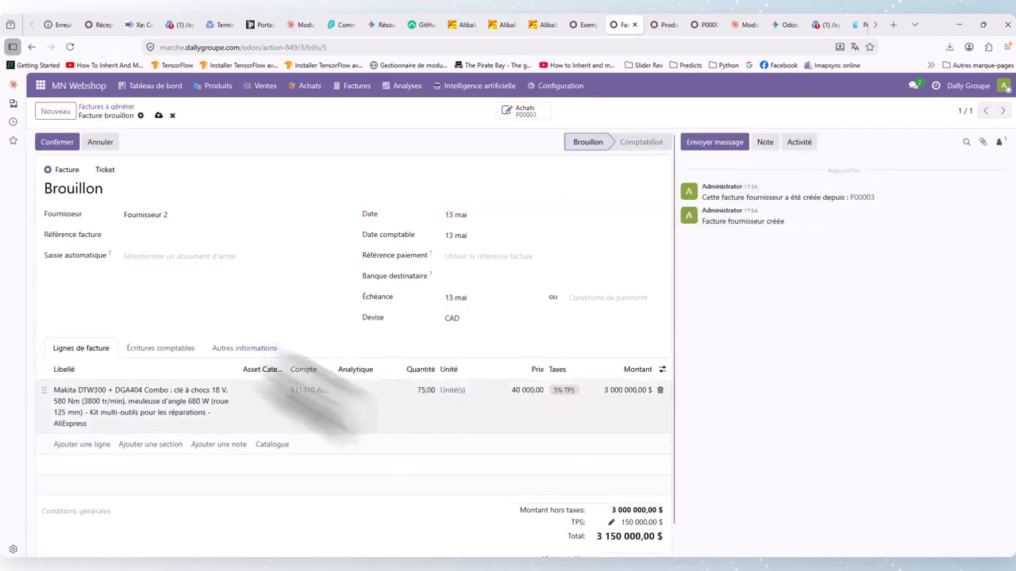
{"action": "left_click", "coordinate": [58, 143]}
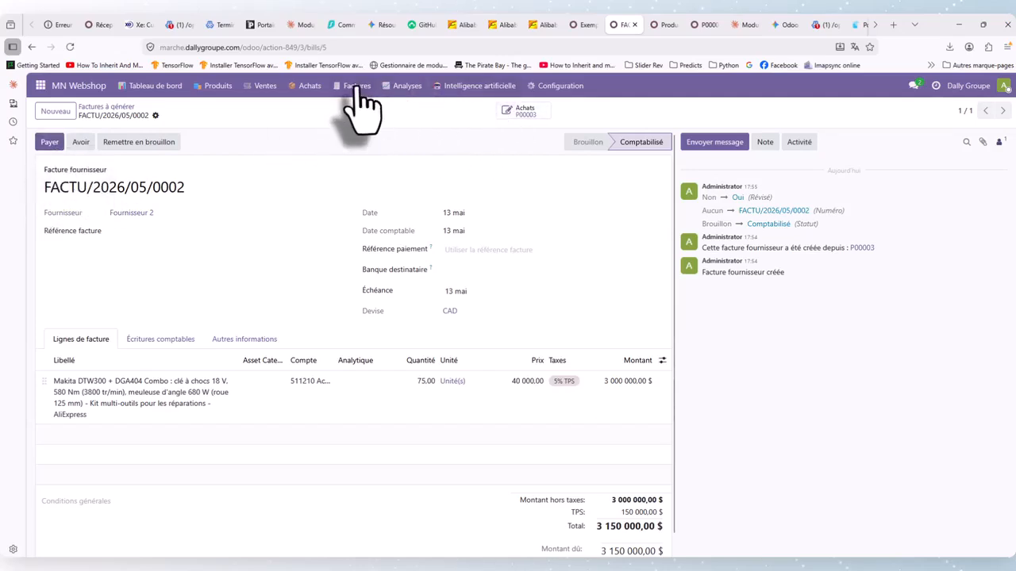
Open Fournisseur 2's confirmed invoice in the Factures fournisseur list and create its payment through the Banque journal
{"action": "left_click", "coordinate": [373, 140]}
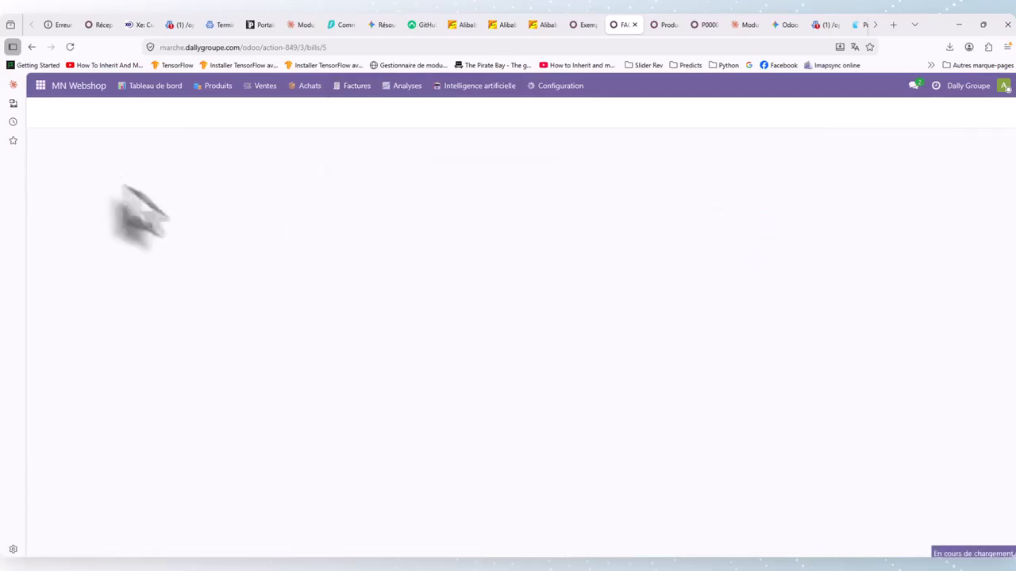
{"action": "left_click", "coordinate": [116, 164]}
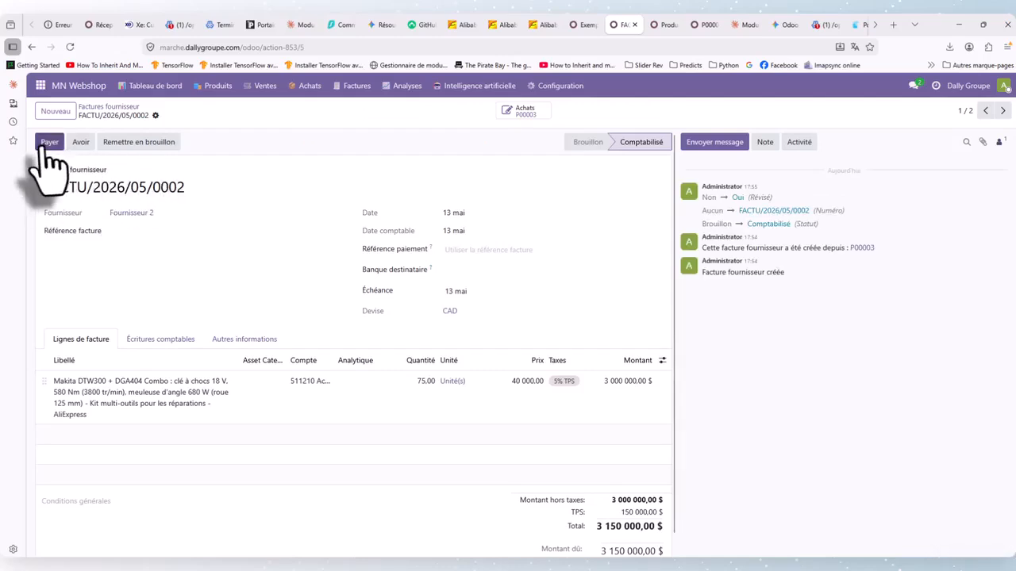
{"action": "left_click", "coordinate": [48, 143]}
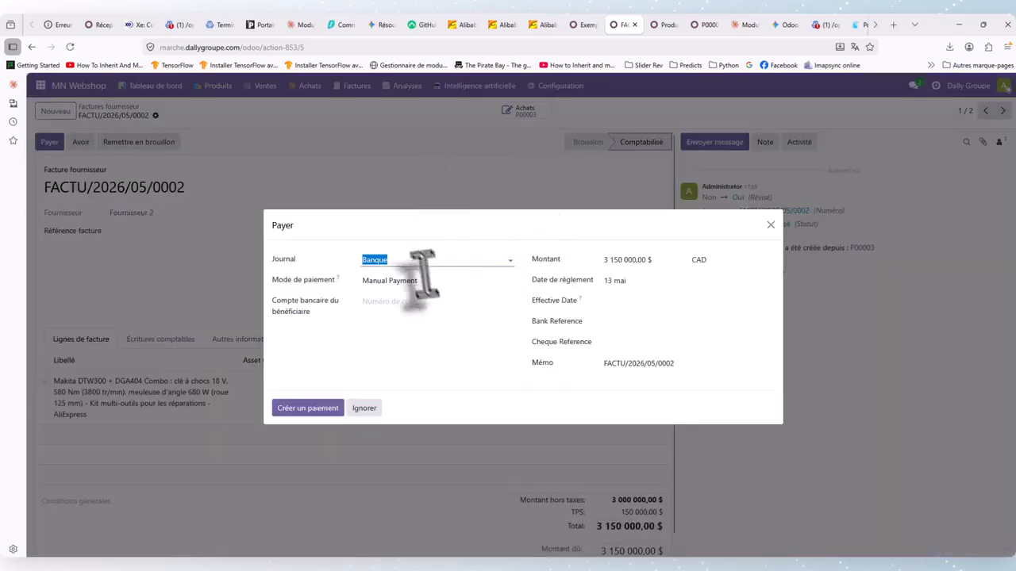
{"action": "left_click", "coordinate": [317, 408]}
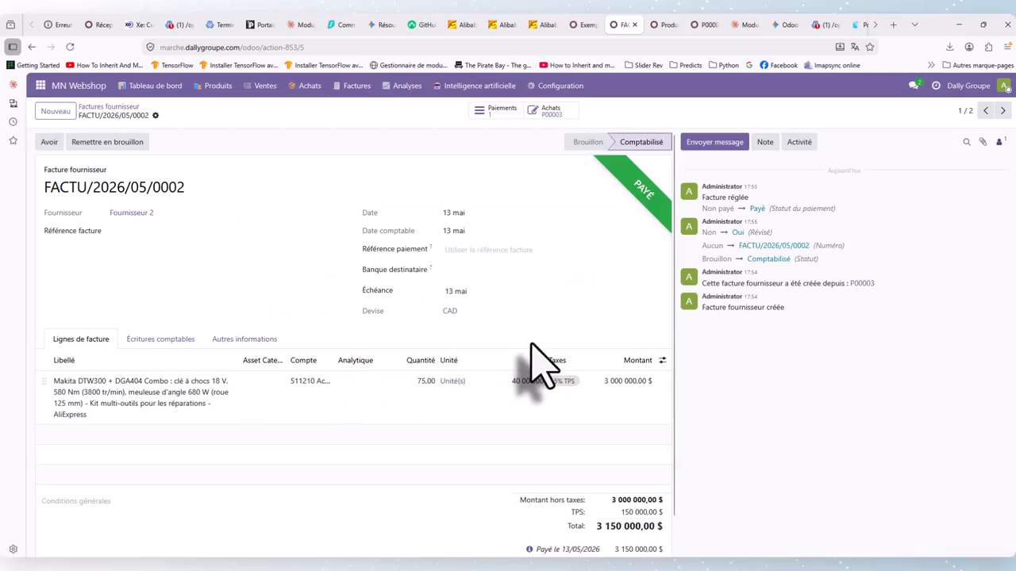
Return to the online shop, reload its product list and open the Makita DTW300 + DGA404 Combo product page
{"action": "left_click", "coordinate": [705, 25]}
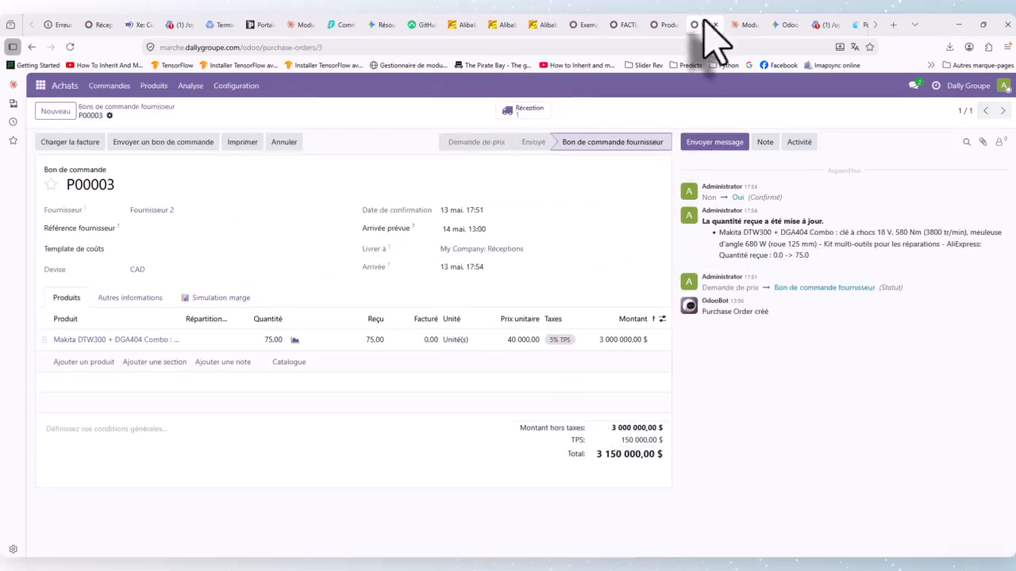
{"action": "left_click", "coordinate": [665, 24]}
{"action": "scroll", "coordinate": [500, 170], "scroll_direction": "up", "scroll_amount": 5}
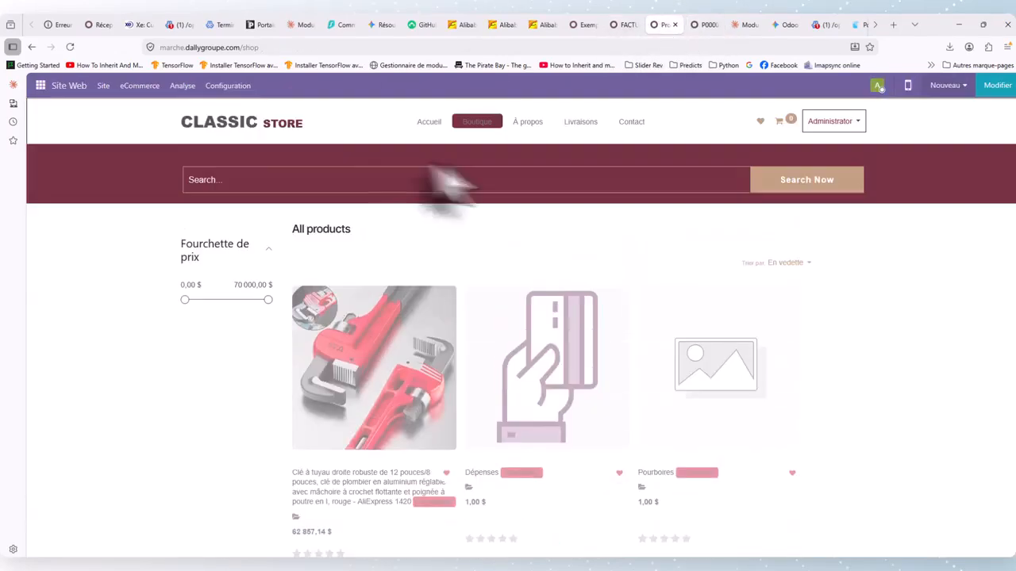
{"action": "left_click", "coordinate": [69, 47]}
{"action": "scroll", "coordinate": [797, 373], "scroll_direction": "down", "scroll_amount": 3}
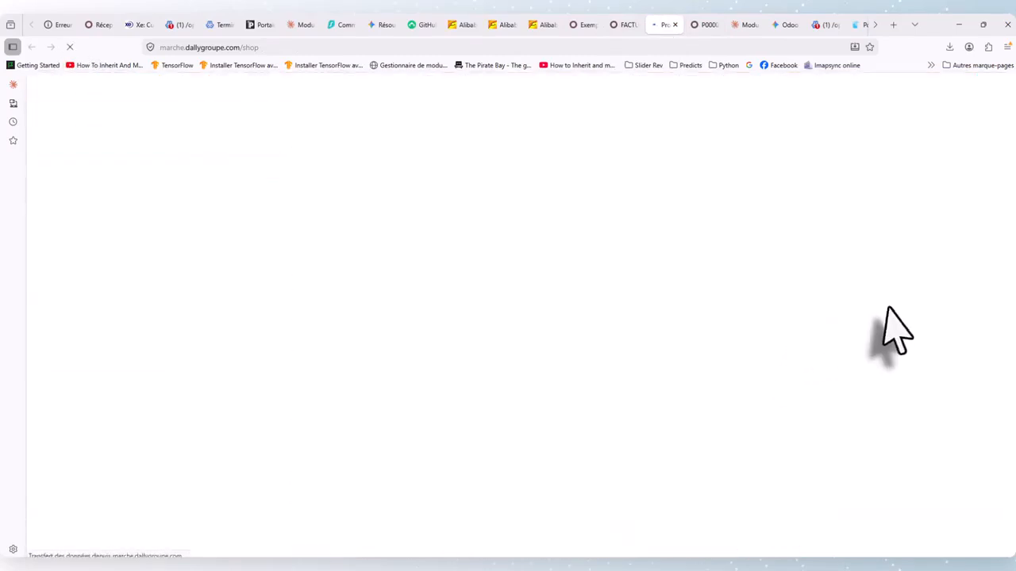
{"action": "scroll", "coordinate": [905, 296], "scroll_direction": "down", "scroll_amount": 4}
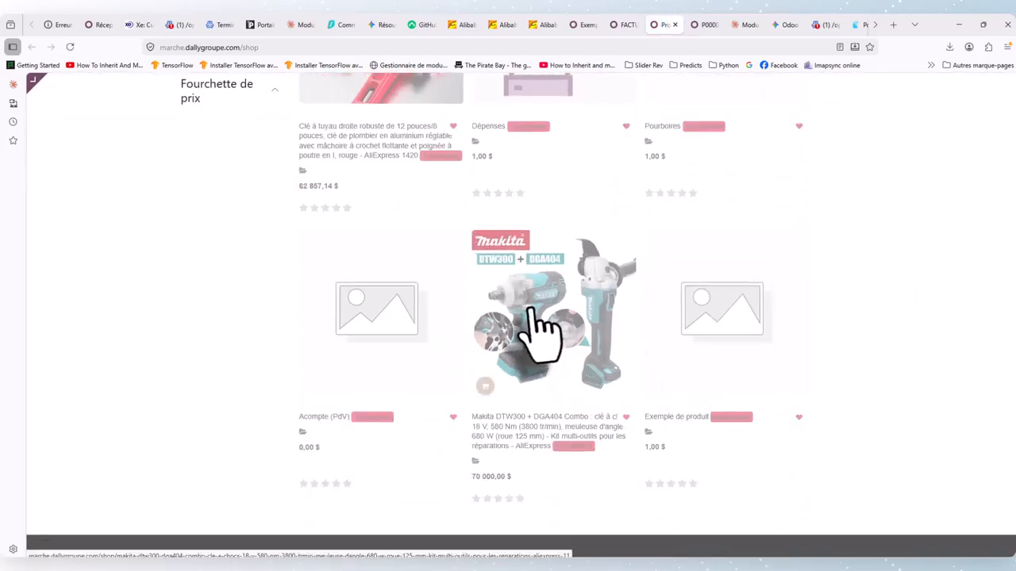
{"action": "left_click", "coordinate": [540, 329]}
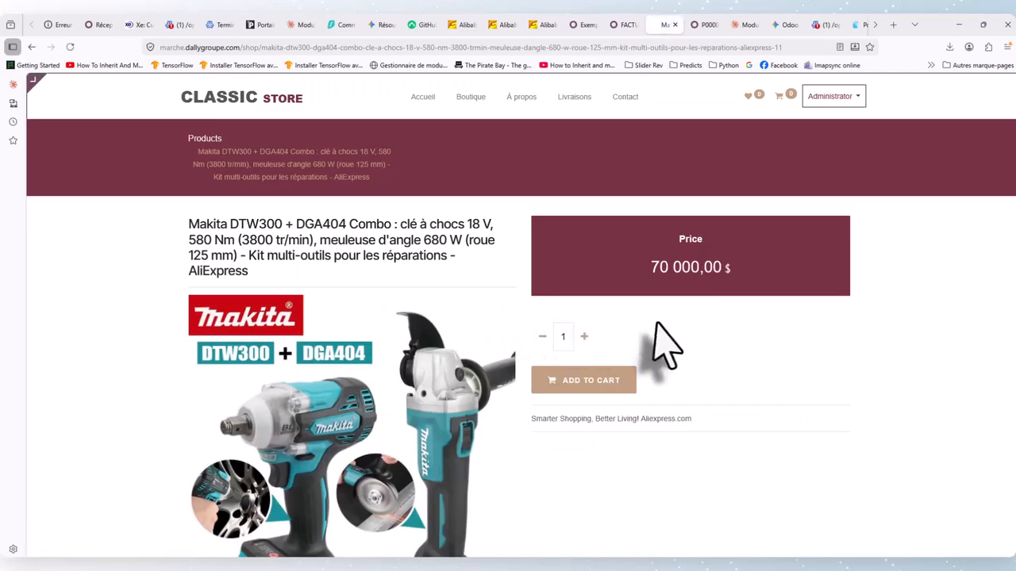
Add one Makita combo kit to the cart and proceed to the checkout's address form
{"action": "scroll", "coordinate": [669, 345], "scroll_direction": "down", "scroll_amount": 1}
{"action": "left_click", "coordinate": [571, 274]}
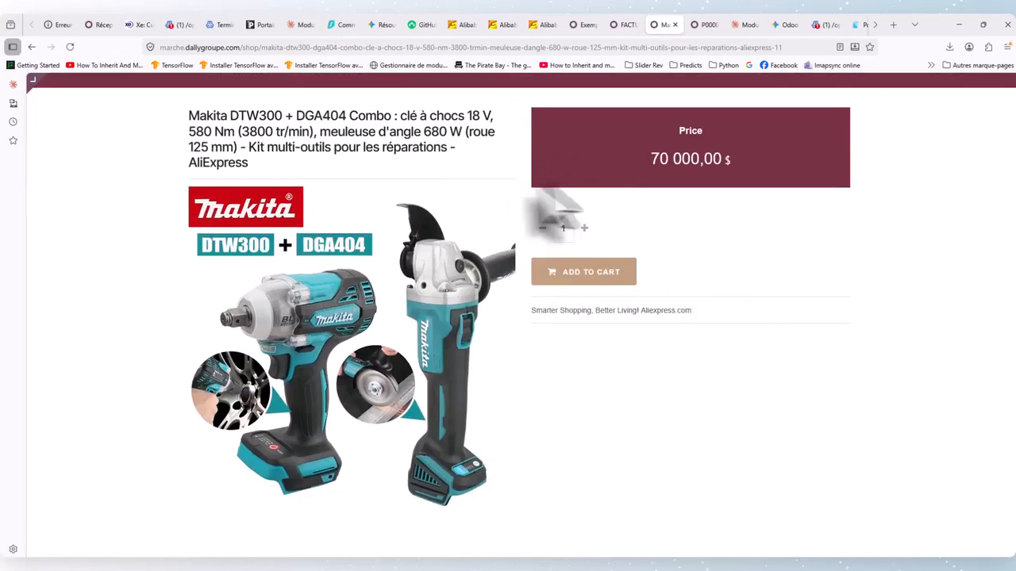
{"action": "scroll", "coordinate": [726, 286], "scroll_direction": "up", "scroll_amount": 1}
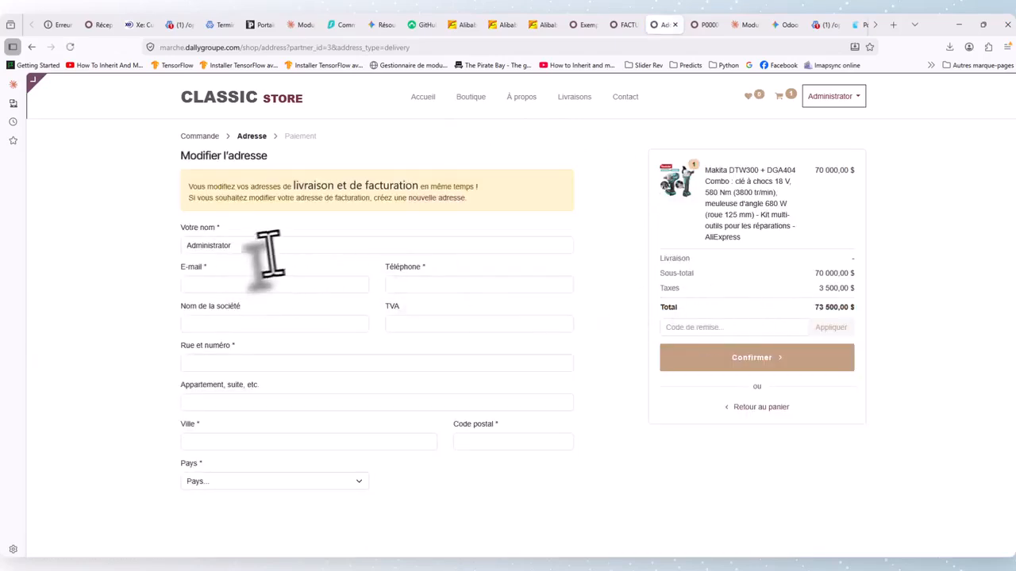
Fill in the customer's e-mail, phone, company EBC and full delivery address, confirm them, and continue to payment with Livraison standard
{"action": "left_click", "coordinate": [263, 286]}
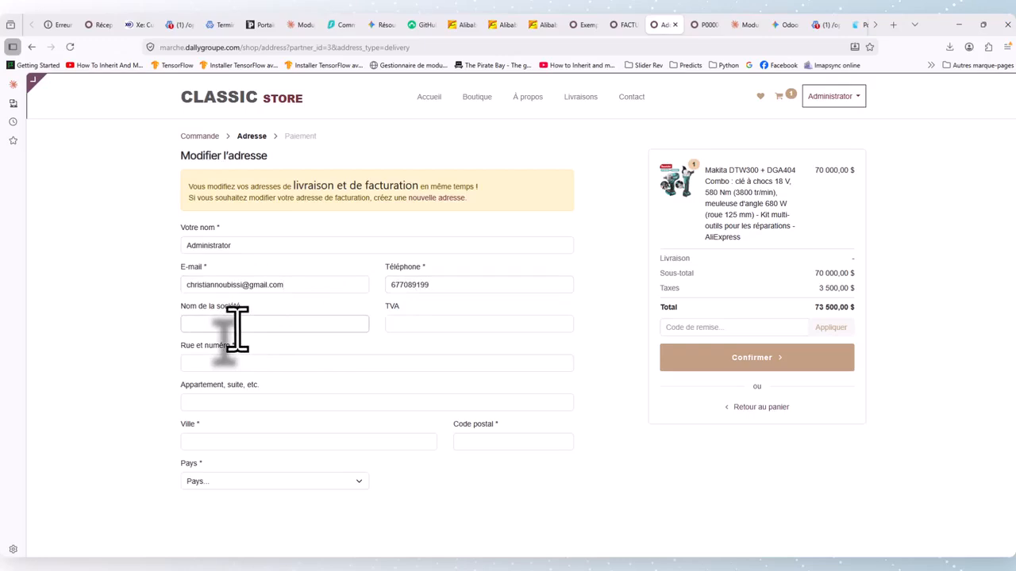
{"action": "type", "text": "C"}
{"action": "left_click", "coordinate": [284, 363]}
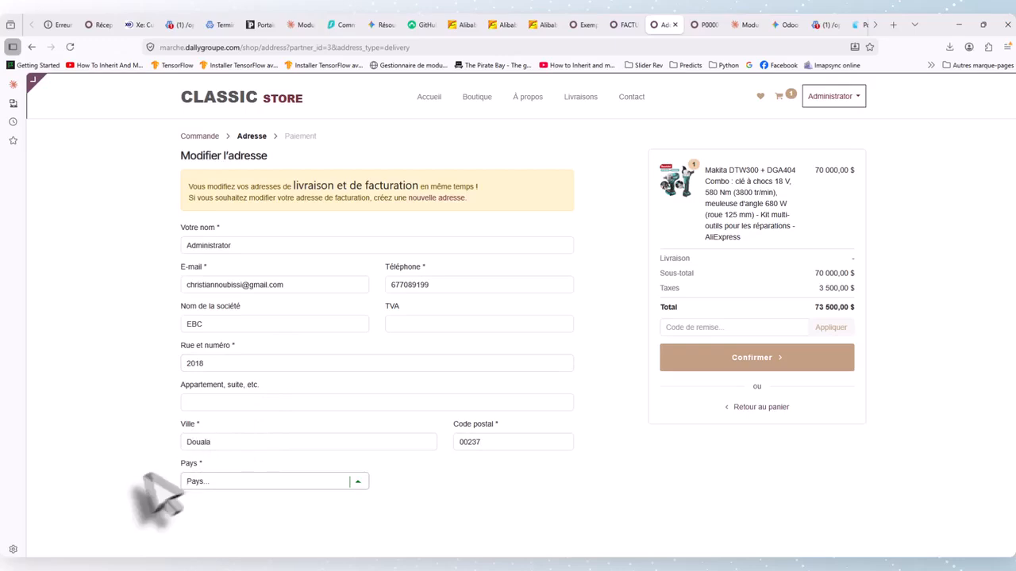
{"action": "left_click", "coordinate": [243, 483]}
{"action": "scroll", "coordinate": [238, 365], "scroll_direction": "down", "scroll_amount": 5}
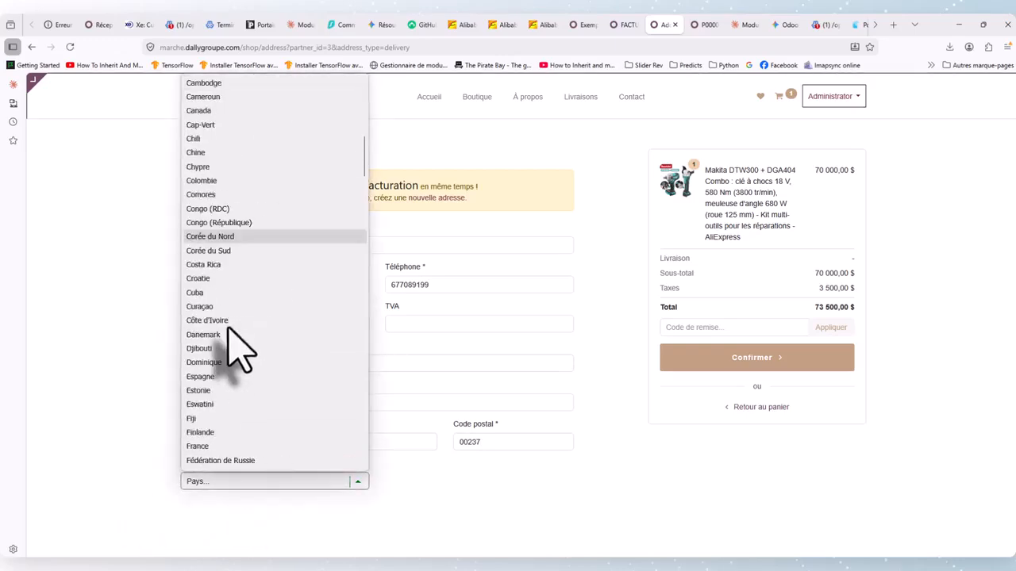
{"action": "left_click", "coordinate": [222, 97]}
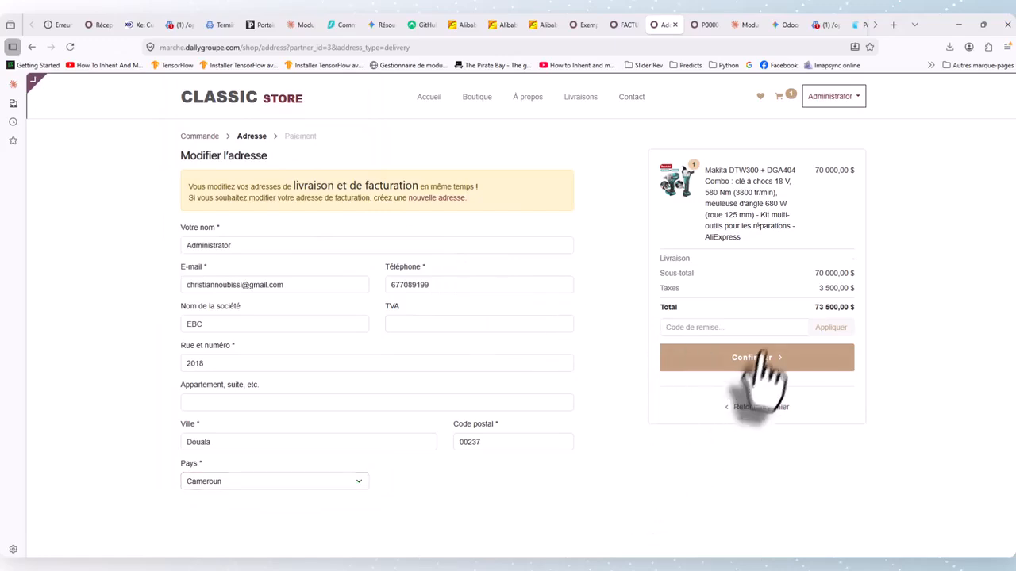
{"action": "left_click", "coordinate": [710, 363]}
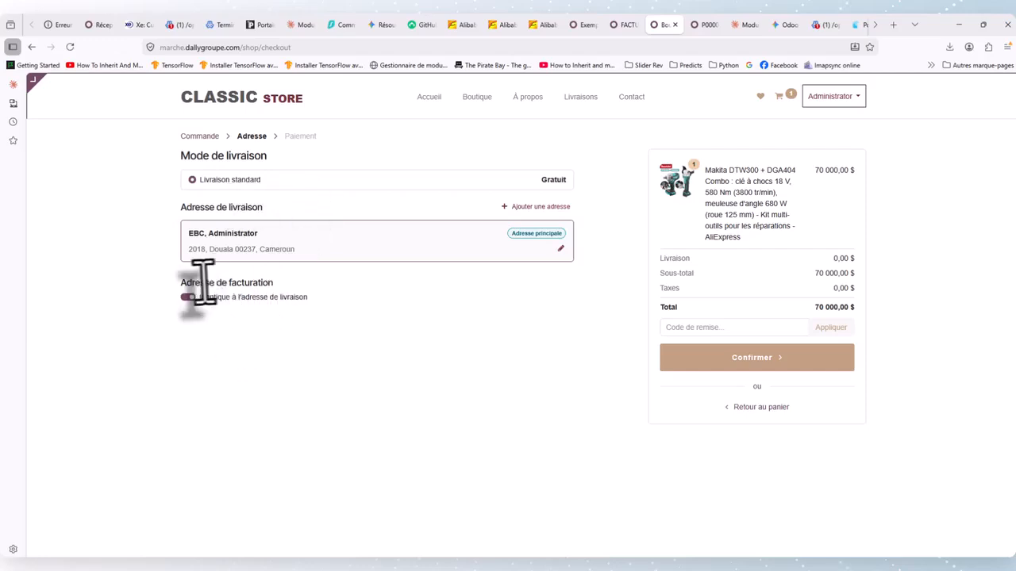
{"action": "left_click", "coordinate": [754, 364]}
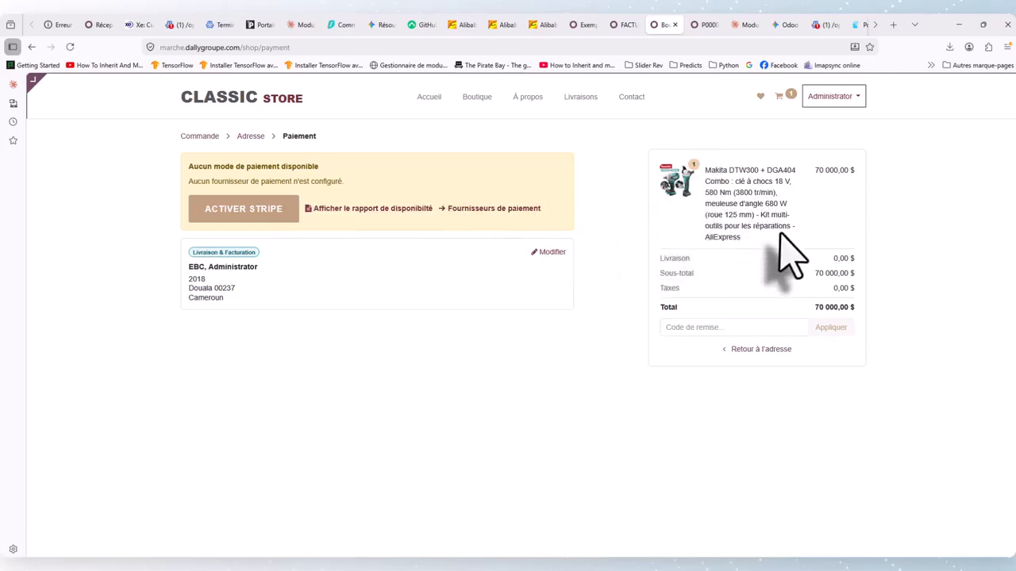
Return to MN Webshop, reload the open supplier invoice page and view the Factures client list
{"action": "left_click", "coordinate": [585, 24]}
{"action": "left_click", "coordinate": [618, 24]}
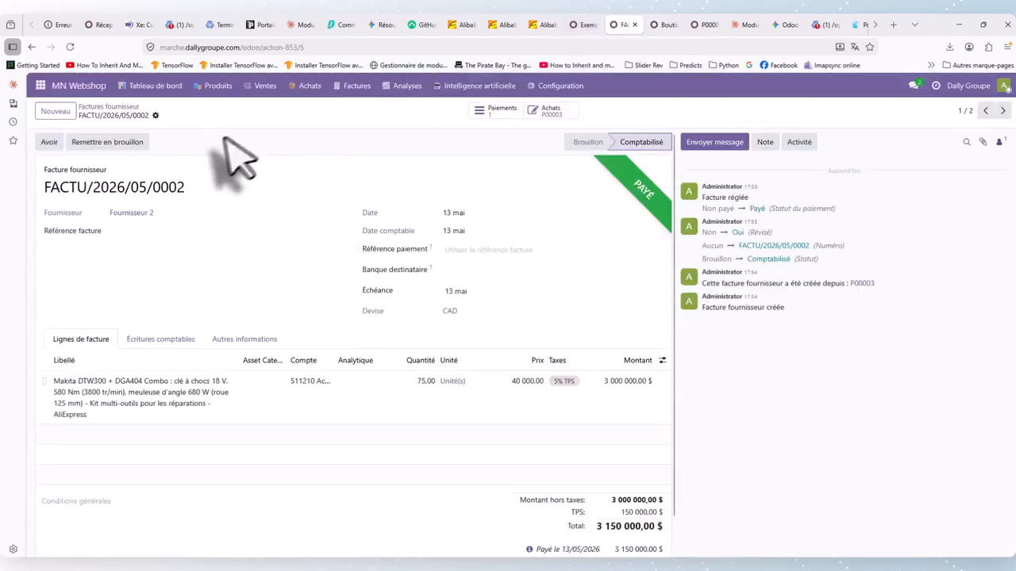
{"action": "left_click", "coordinate": [70, 47]}
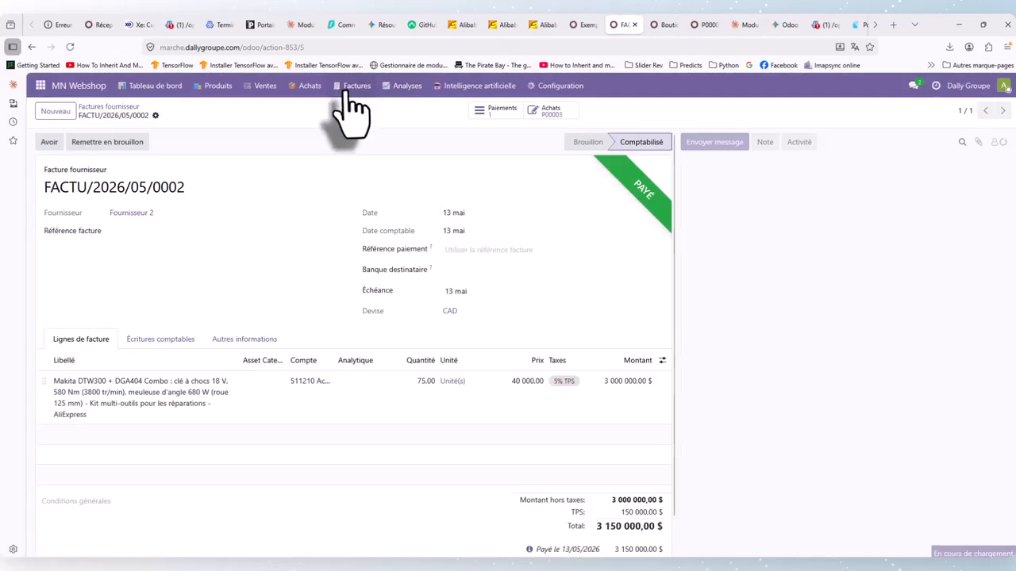
{"action": "left_click", "coordinate": [349, 89]}
{"action": "left_click", "coordinate": [384, 115]}
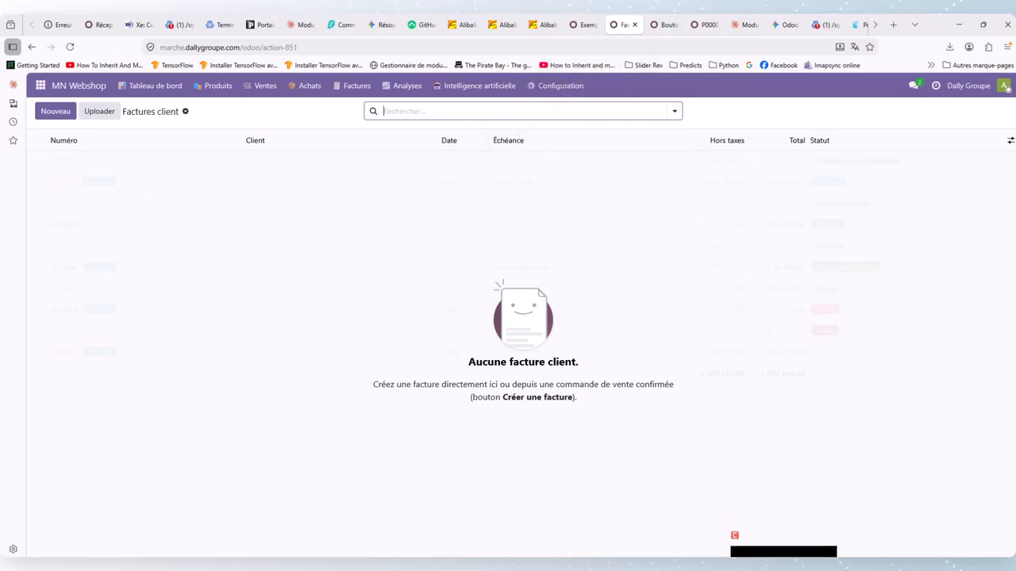
View MN Webshop's Devis & ventes site web list and the Commandes — Alertes marge list
{"action": "left_click", "coordinate": [588, 25]}
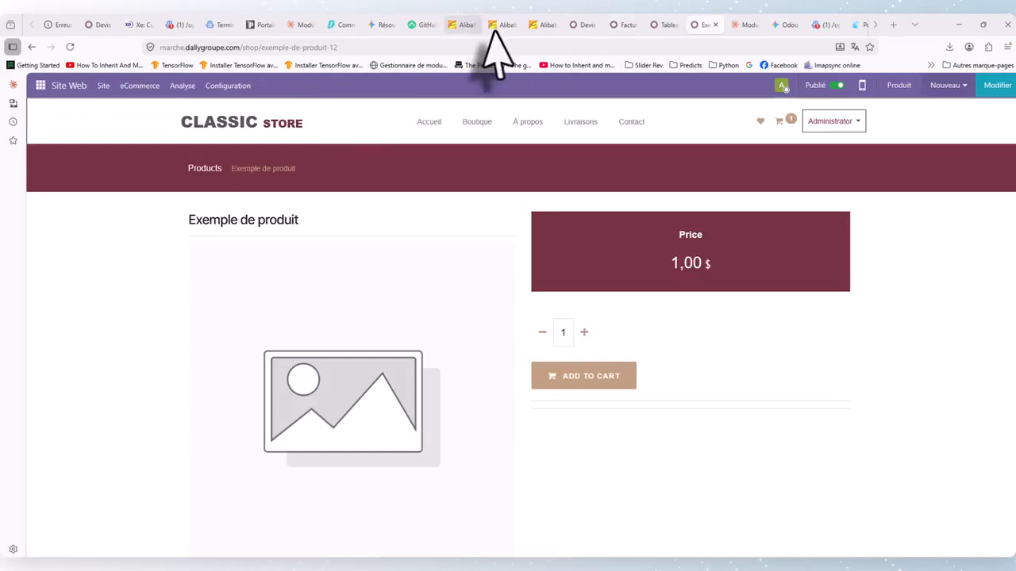
{"action": "left_click", "coordinate": [585, 25]}
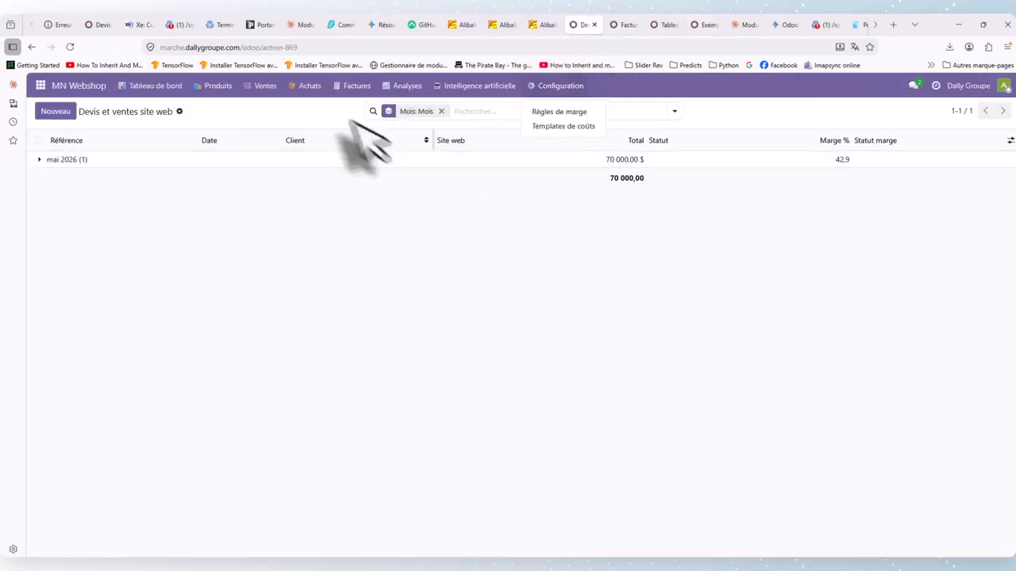
{"action": "left_click", "coordinate": [325, 86]}
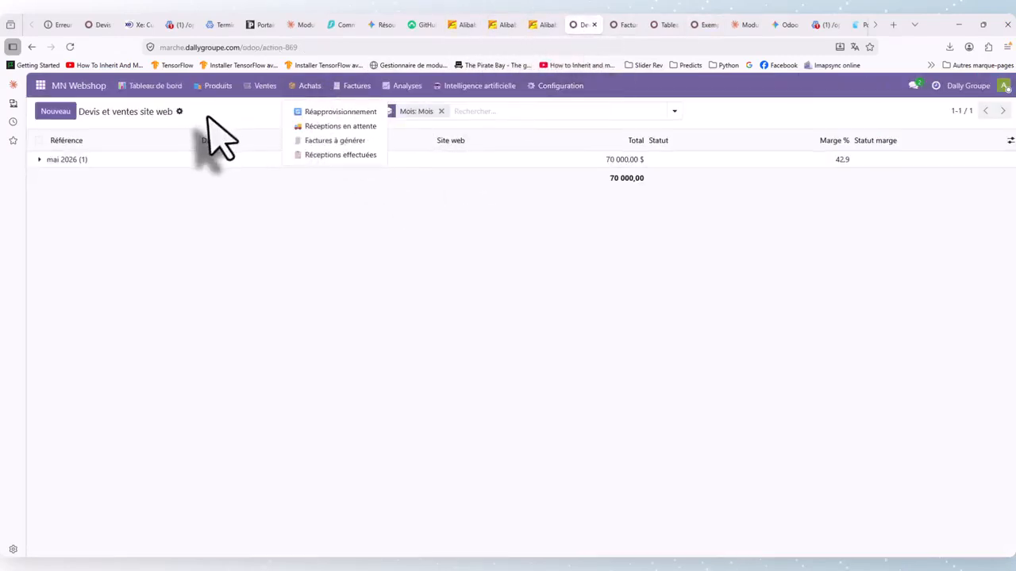
{"action": "left_click", "coordinate": [266, 87]}
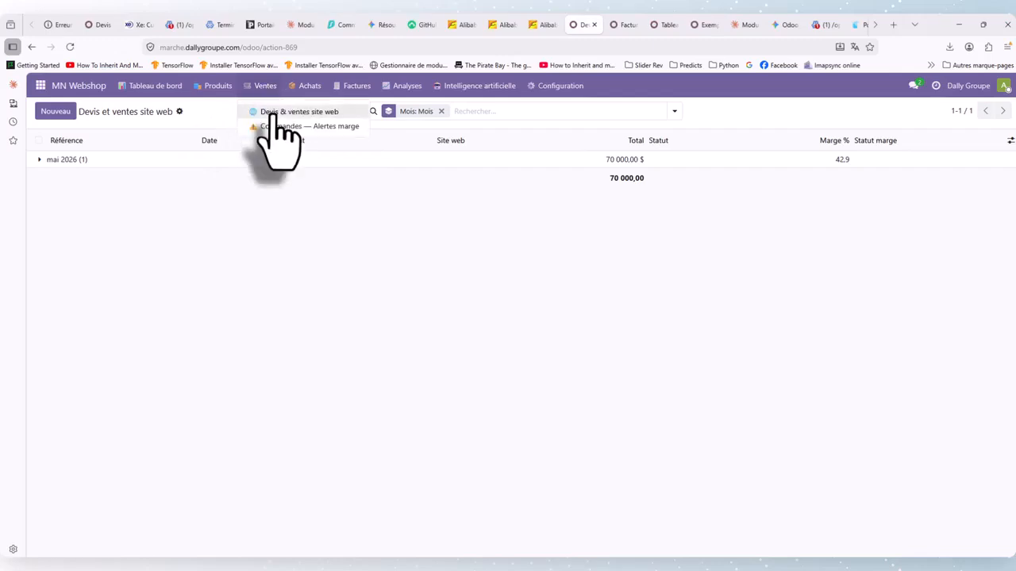
{"action": "left_click", "coordinate": [268, 113]}
{"action": "left_click", "coordinate": [267, 87]}
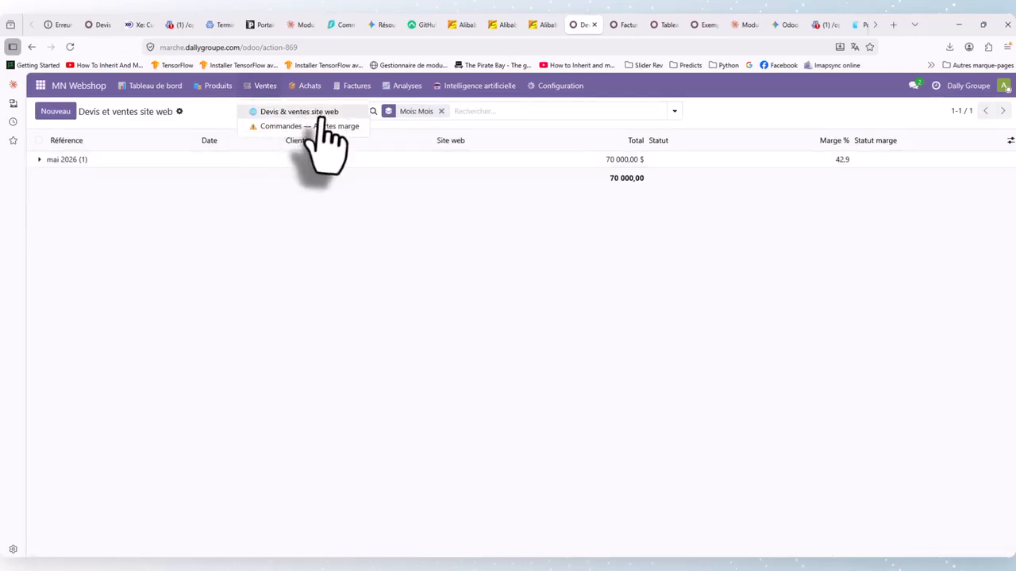
{"action": "left_click", "coordinate": [313, 126]}
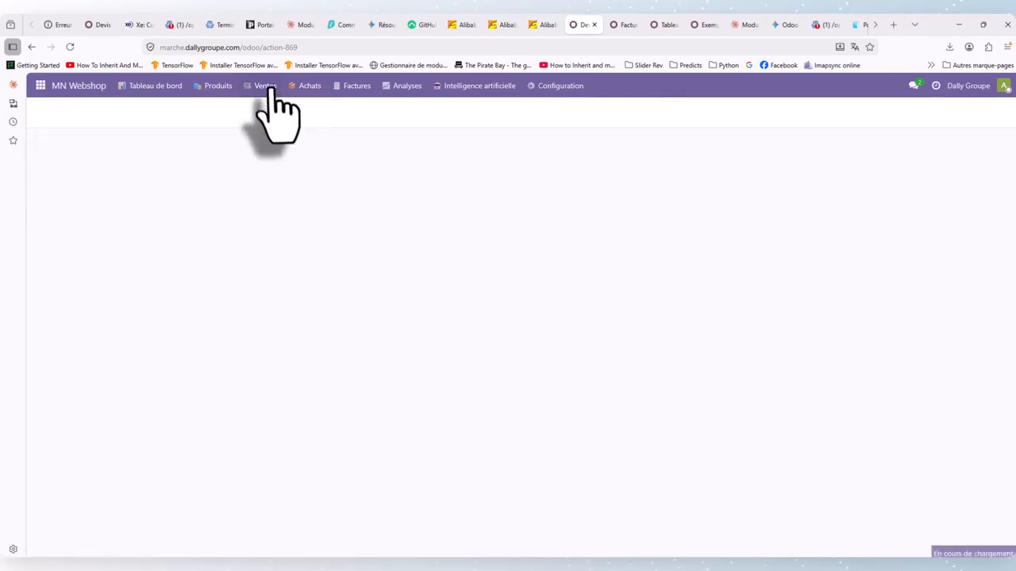
Reopen the website quotations and sales list and expand the mai 2026 group to view its quotation
{"action": "left_click", "coordinate": [267, 87]}
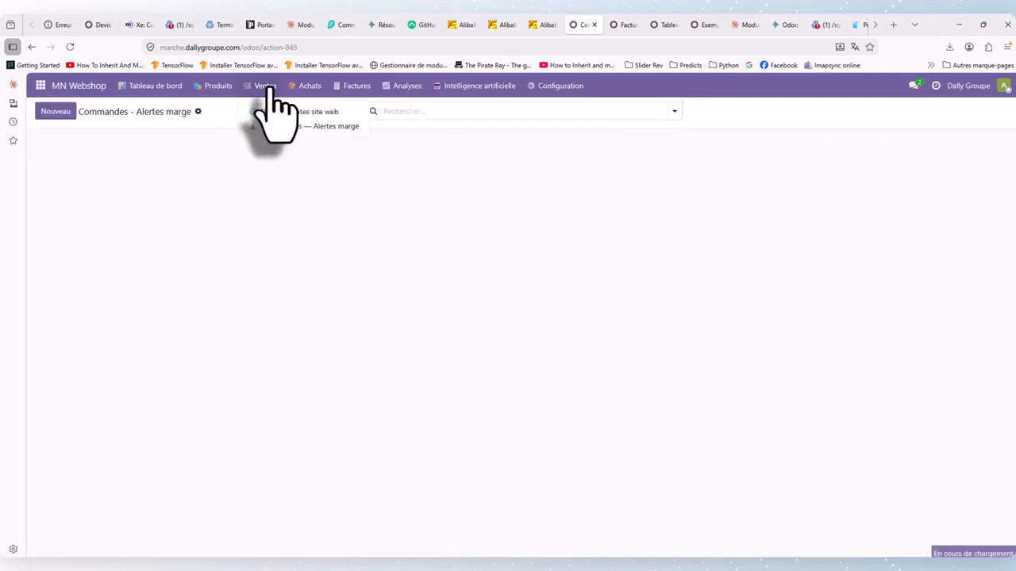
{"action": "left_click", "coordinate": [281, 113]}
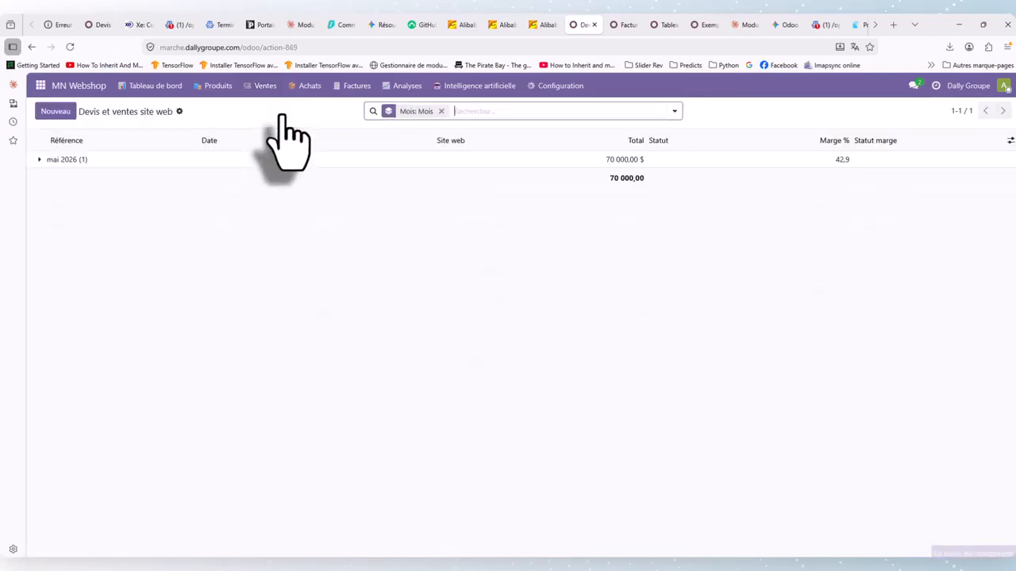
{"action": "left_click", "coordinate": [113, 164]}
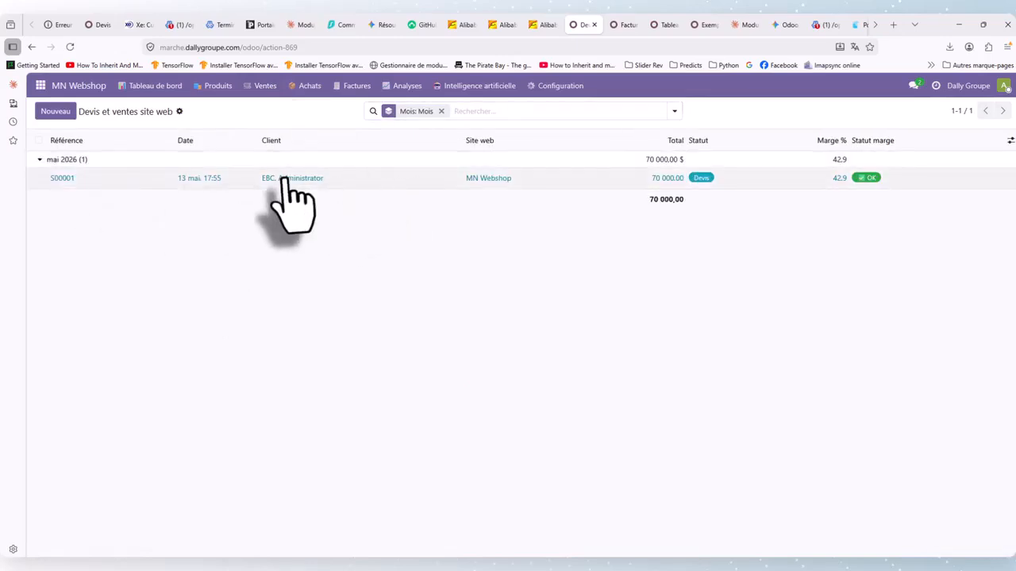
Open the website quotation in the mai 2026 group, review its margin and order lines, and confirm it as a sales order
{"action": "left_click", "coordinate": [284, 181]}
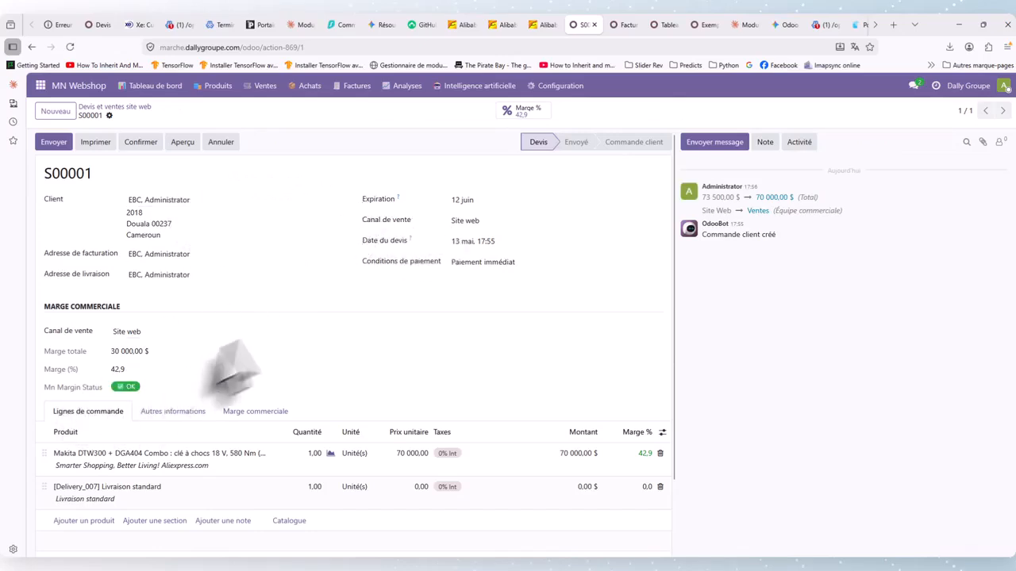
{"action": "scroll", "coordinate": [306, 341], "scroll_direction": "down", "scroll_amount": 2}
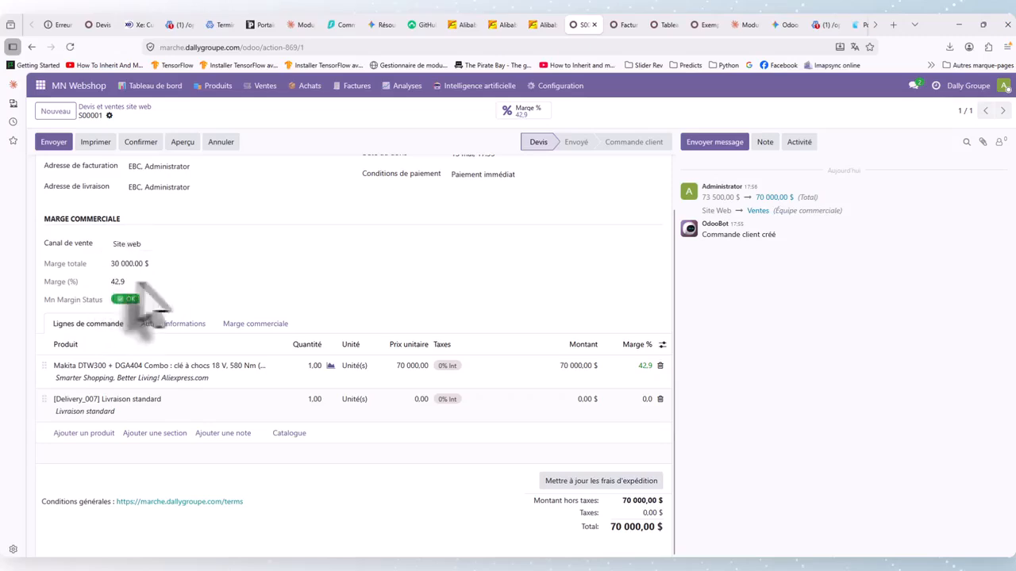
{"action": "scroll", "coordinate": [318, 325], "scroll_direction": "up", "scroll_amount": 1}
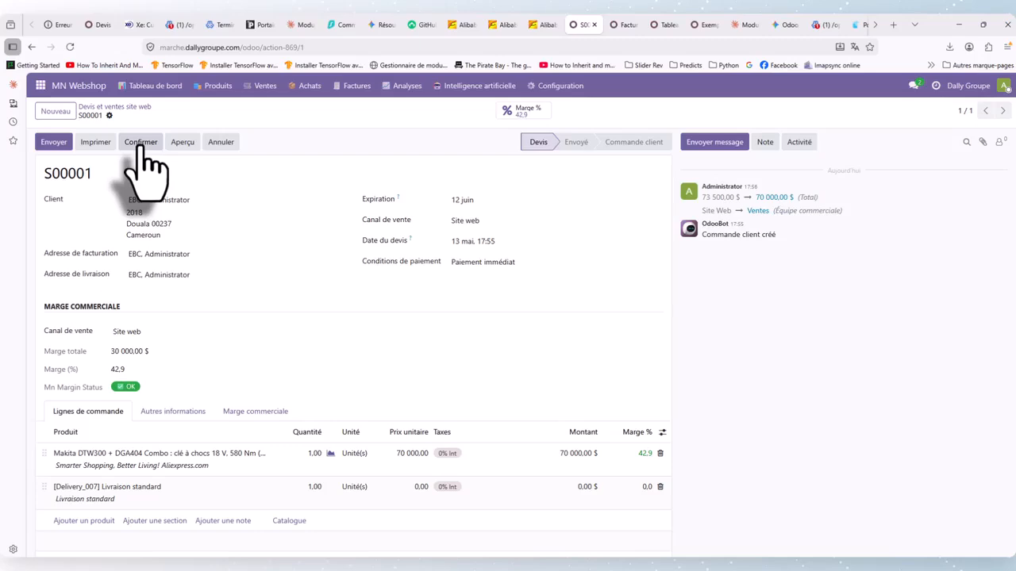
{"action": "left_click", "coordinate": [363, 86]}
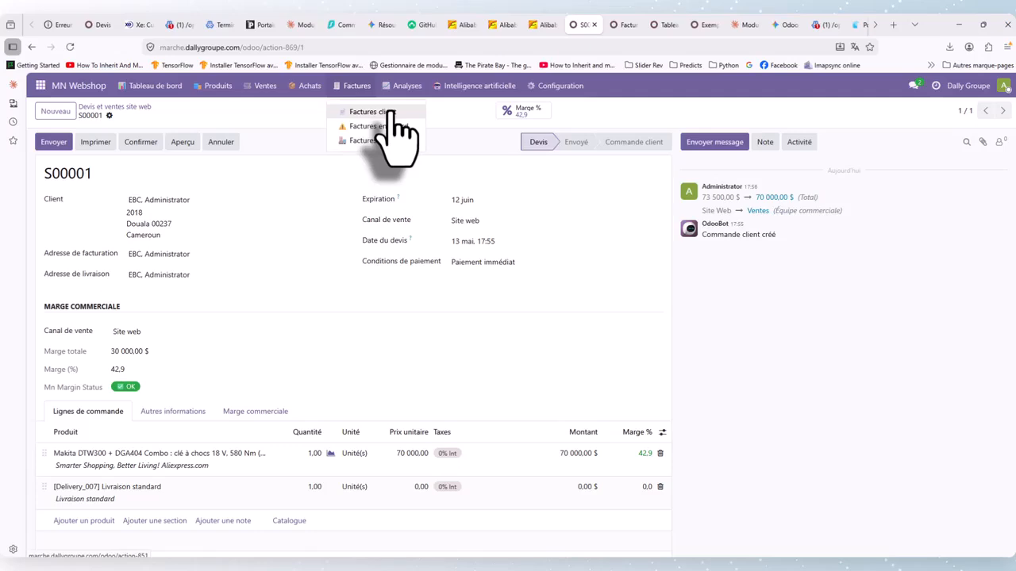
{"action": "left_click", "coordinate": [144, 148]}
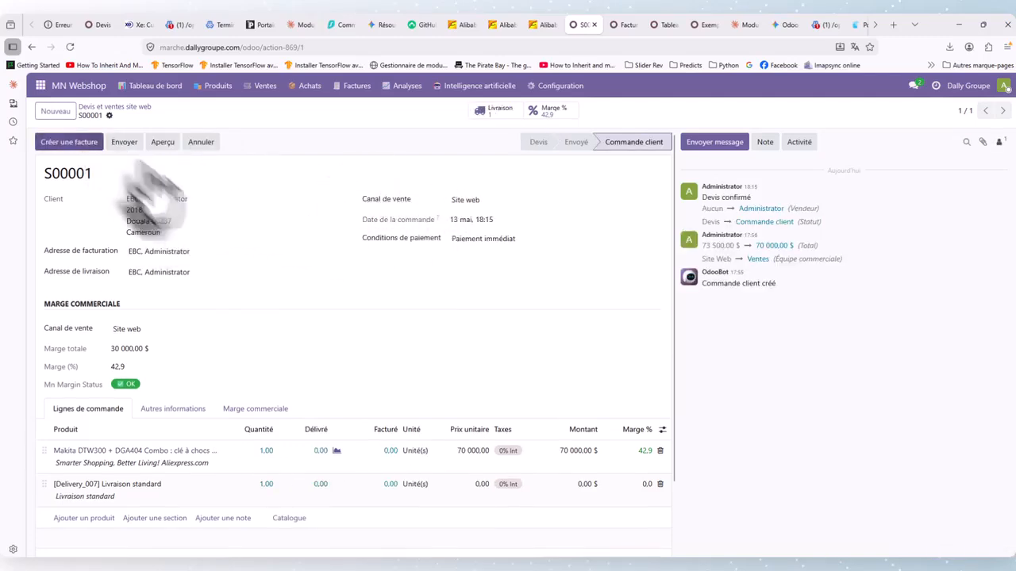
Create a Facture normale draft from the sales order, set its date to 13 mai, and confirm the customer invoice
{"action": "left_click", "coordinate": [80, 146]}
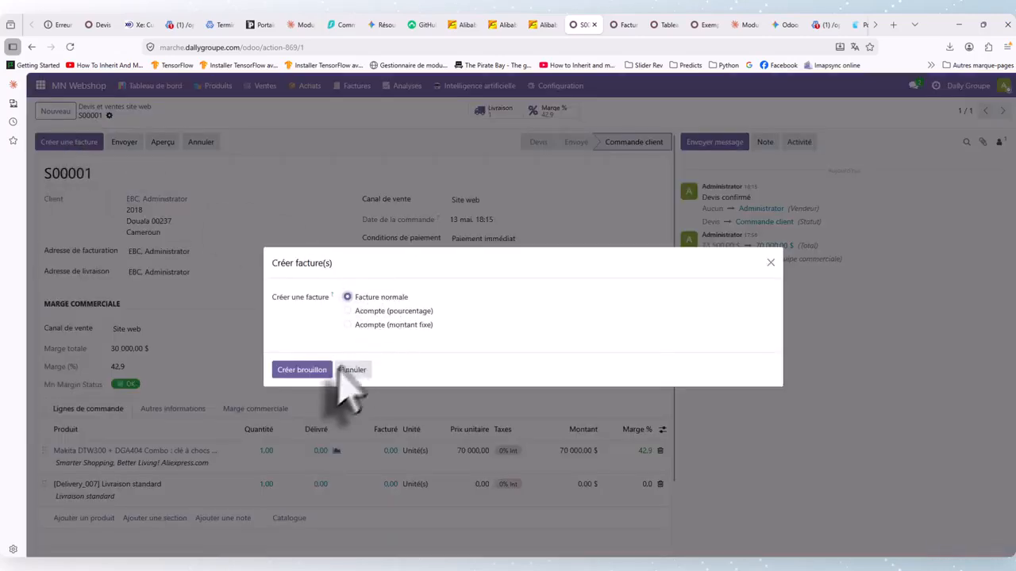
{"action": "left_click", "coordinate": [302, 371]}
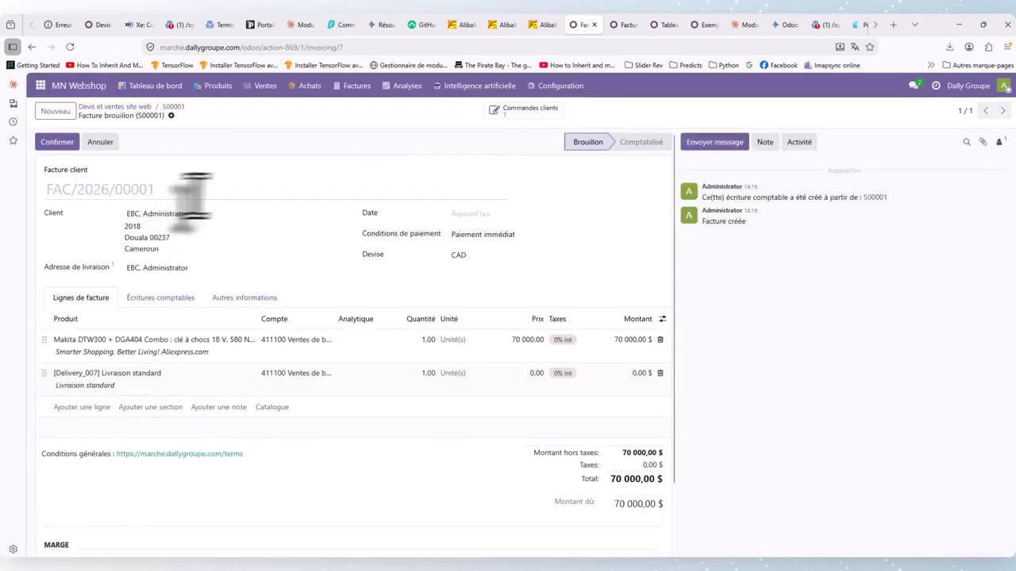
{"action": "left_click", "coordinate": [510, 214]}
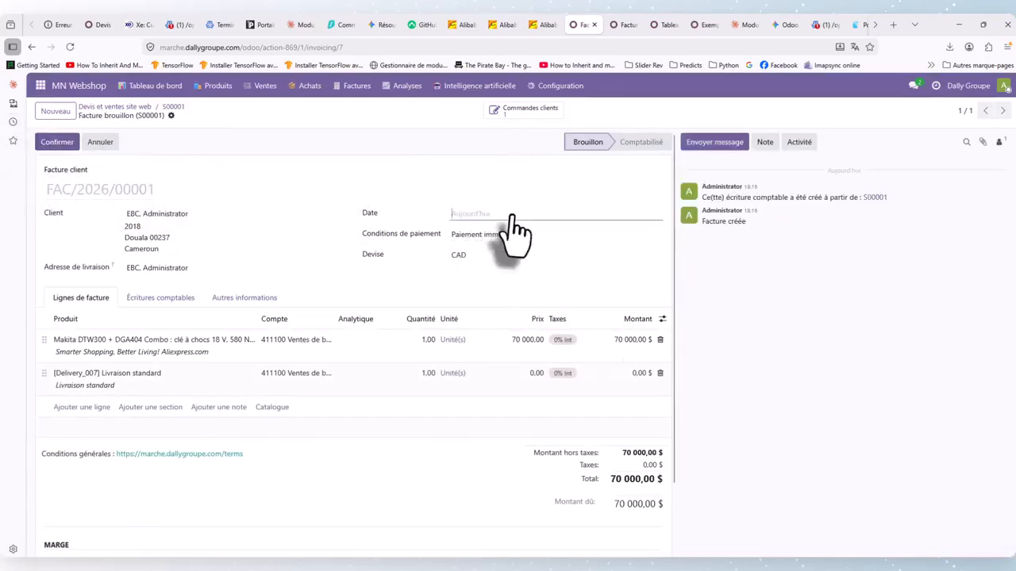
{"action": "left_click", "coordinate": [546, 315]}
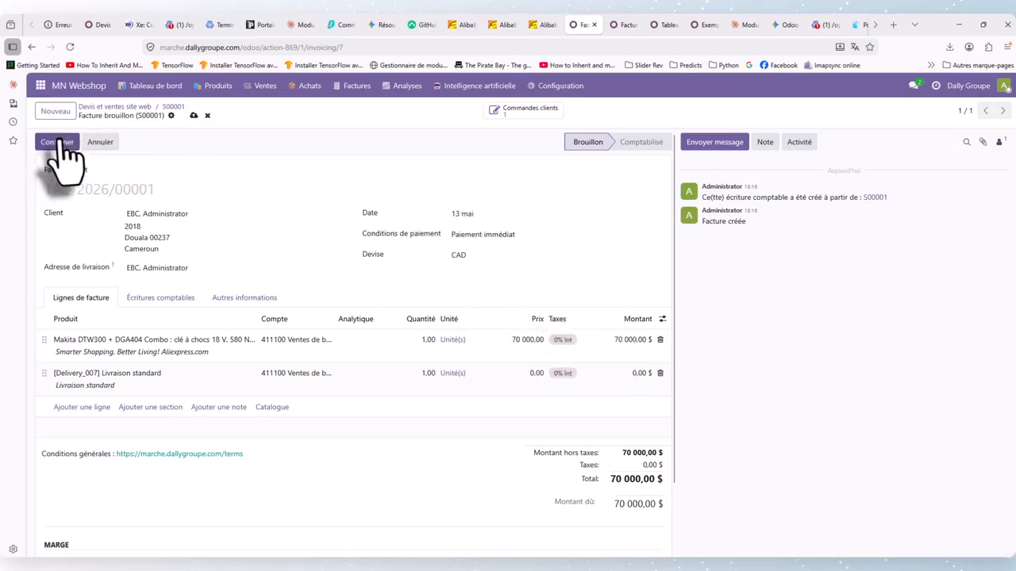
{"action": "left_click", "coordinate": [59, 142]}
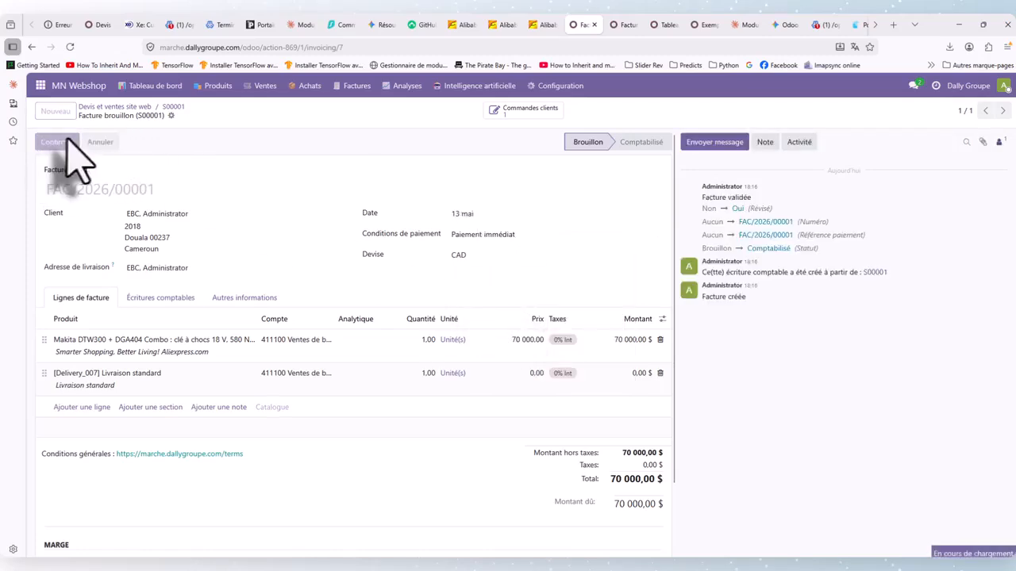
Return from the invoice to its linked sales order, open the delivery, and validate it with SMS confirmation
{"action": "left_click", "coordinate": [522, 115]}
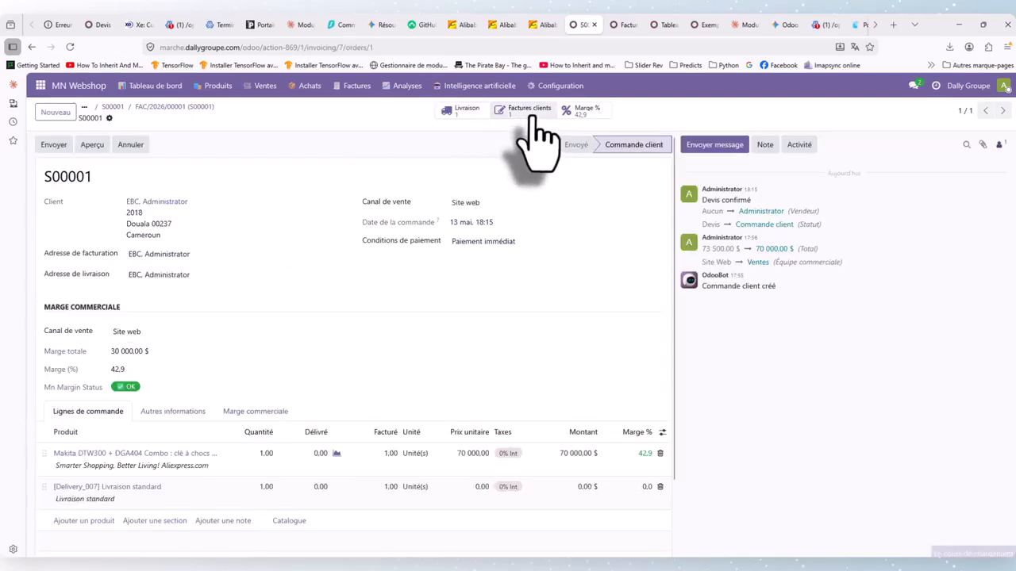
{"action": "left_click", "coordinate": [462, 113]}
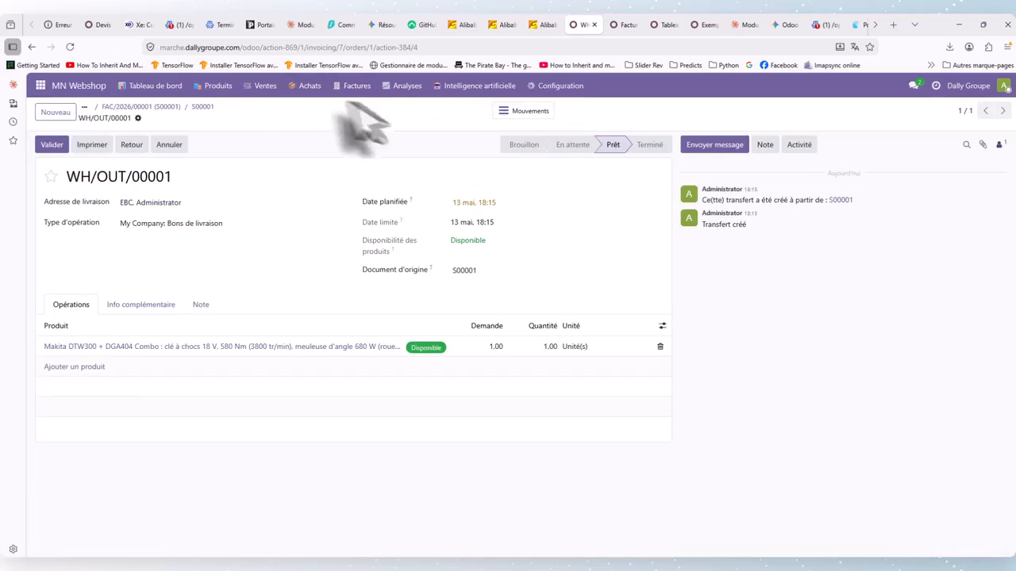
{"action": "left_click", "coordinate": [53, 146]}
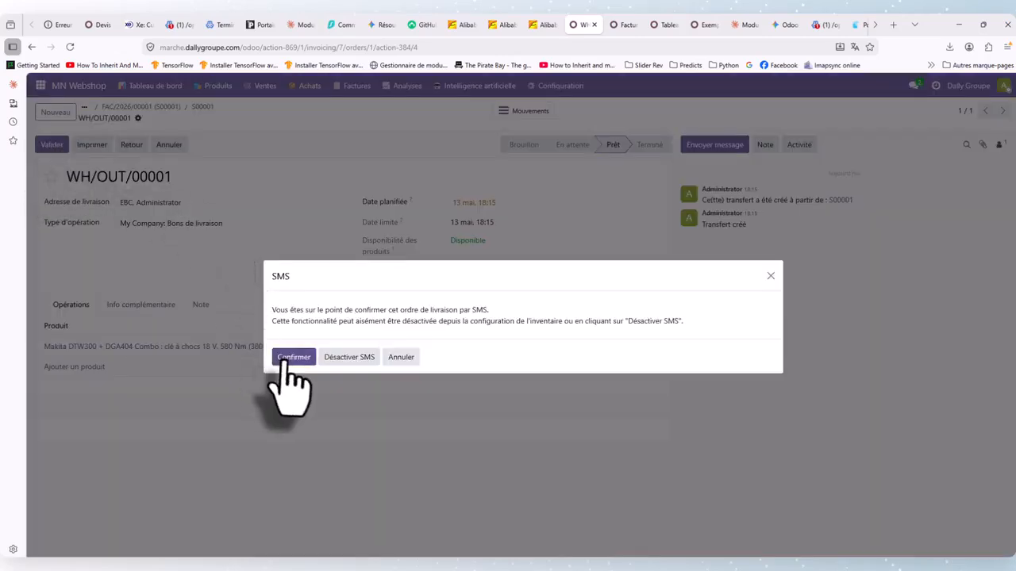
{"action": "left_click", "coordinate": [293, 357]}
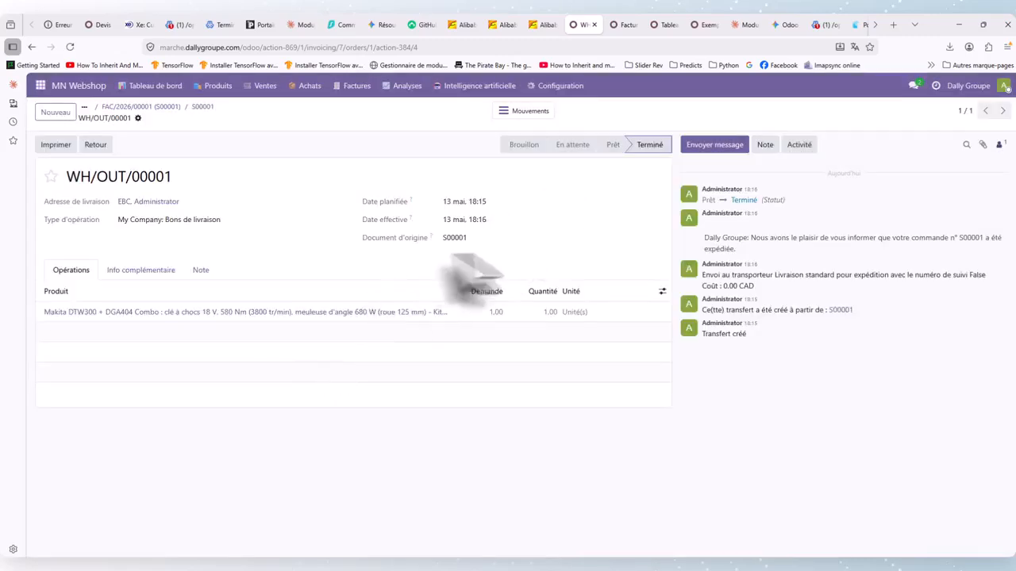
In Stock & Disponibilité, create and confirm a supplier order for 100 units of the 12 pouces/8 pouces pipe wrench from Fournisseur 1
{"action": "left_click", "coordinate": [321, 93]}
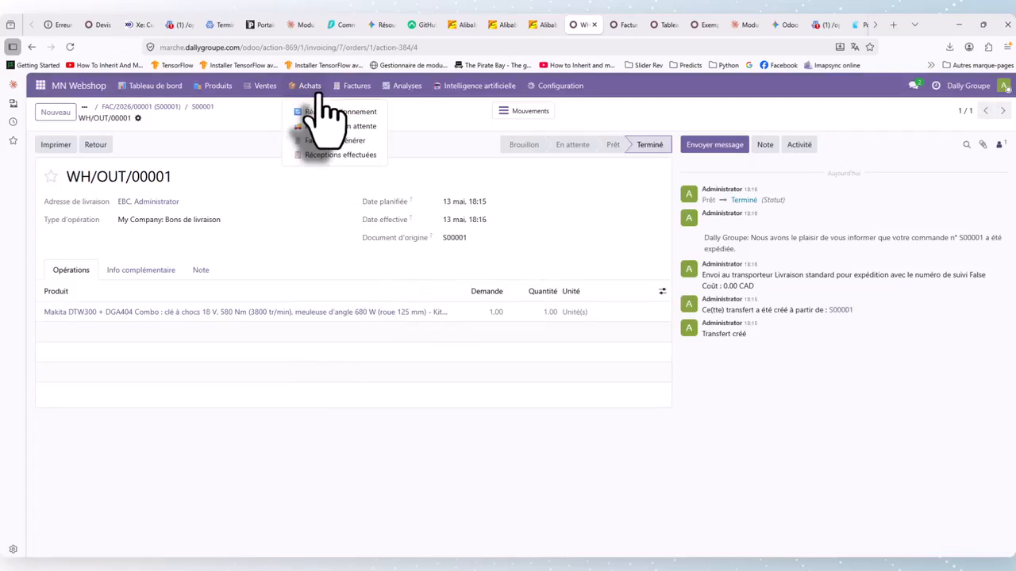
{"action": "mouse_move", "coordinate": [350, 91]}
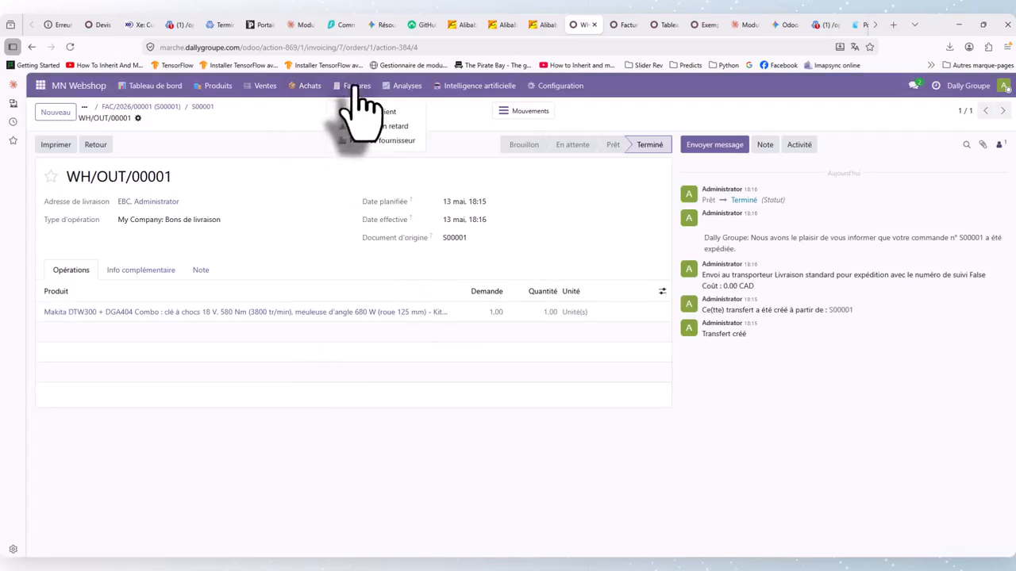
{"action": "mouse_move", "coordinate": [224, 90]}
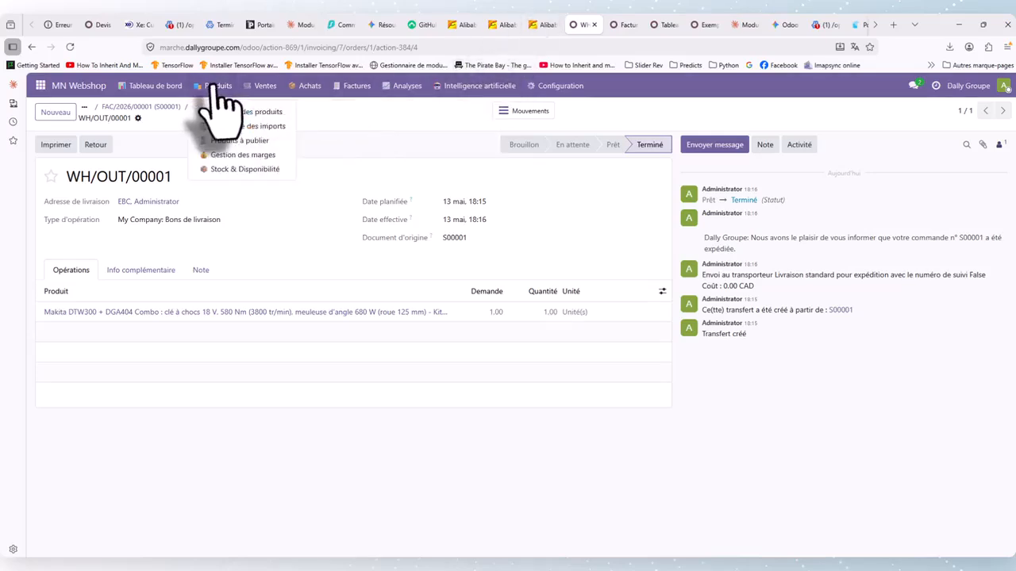
{"action": "left_click", "coordinate": [246, 170]}
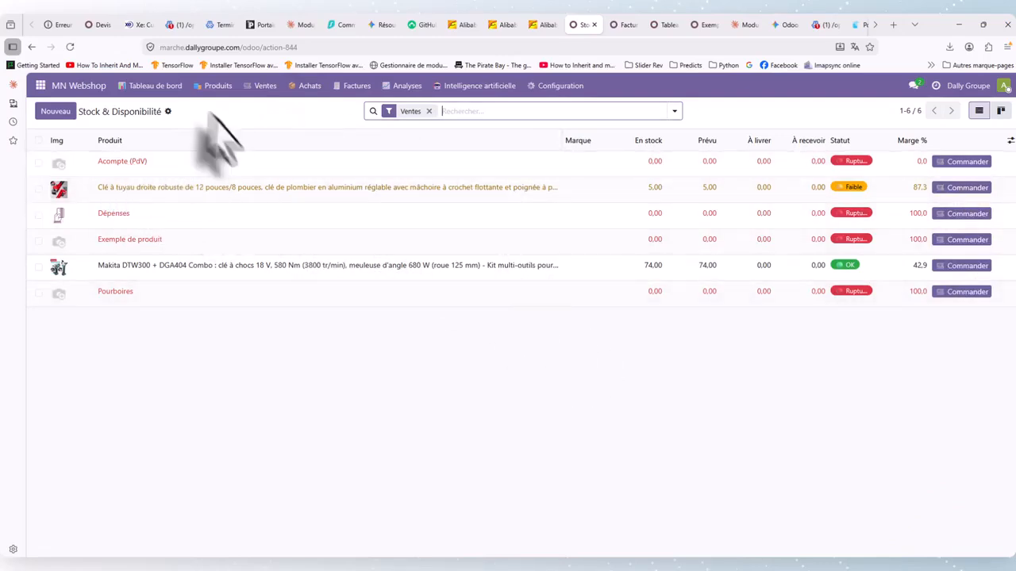
{"action": "left_click", "coordinate": [978, 189]}
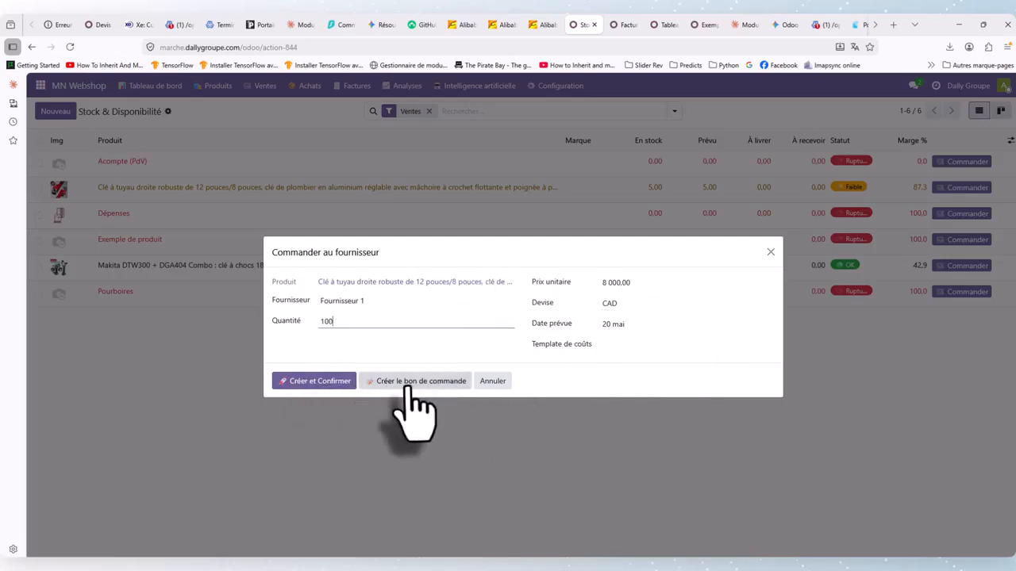
{"action": "left_click", "coordinate": [332, 382]}
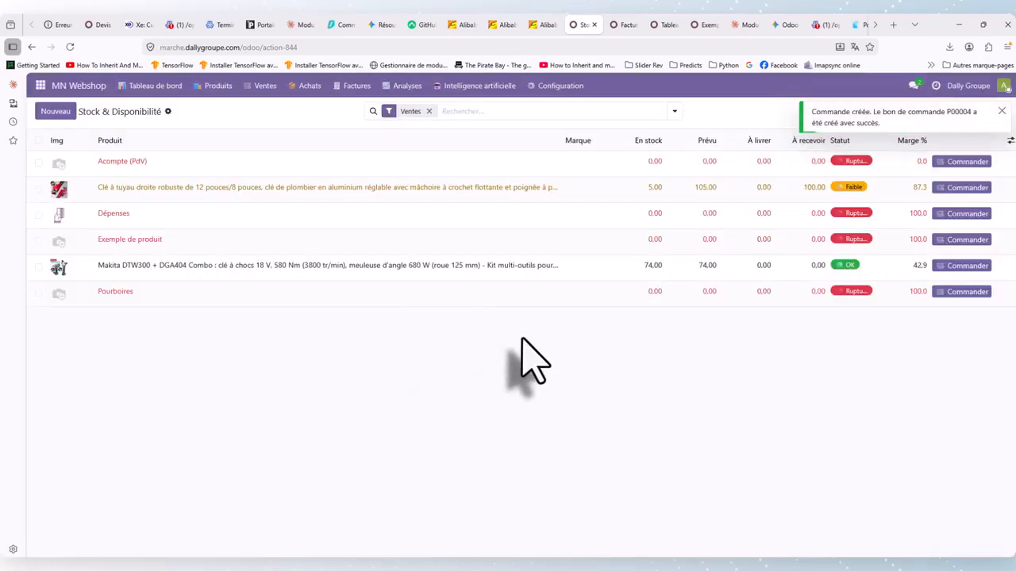
Open the Réceptions en attente list of MN Webshop's purchases
{"action": "left_click", "coordinate": [228, 89]}
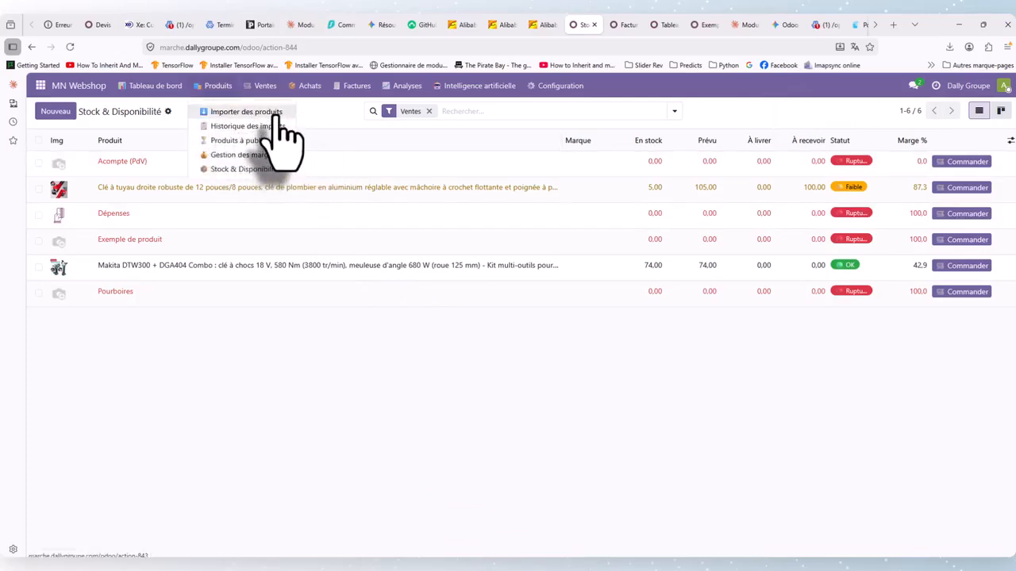
{"action": "left_click", "coordinate": [302, 87]}
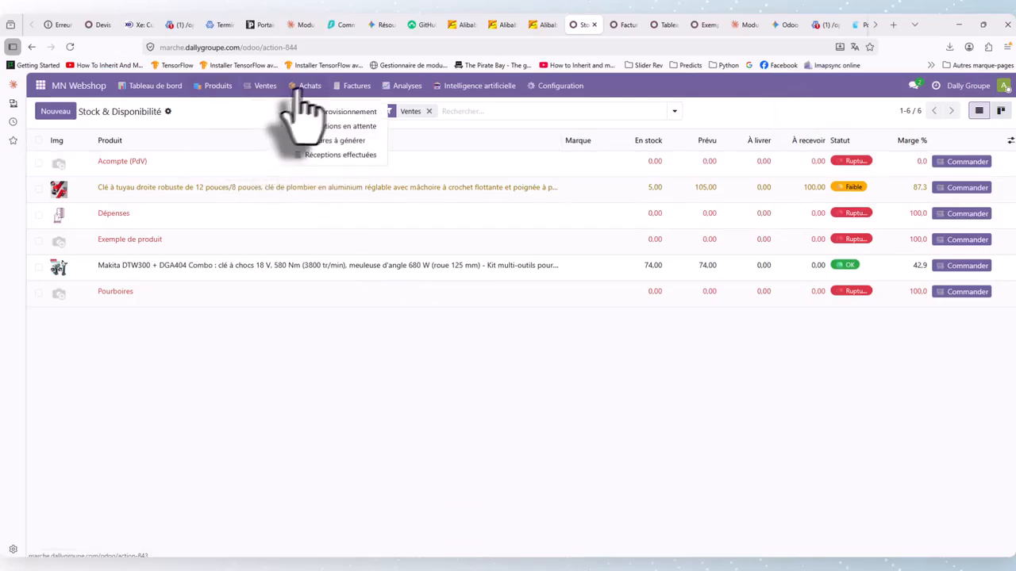
{"action": "left_click", "coordinate": [355, 131]}
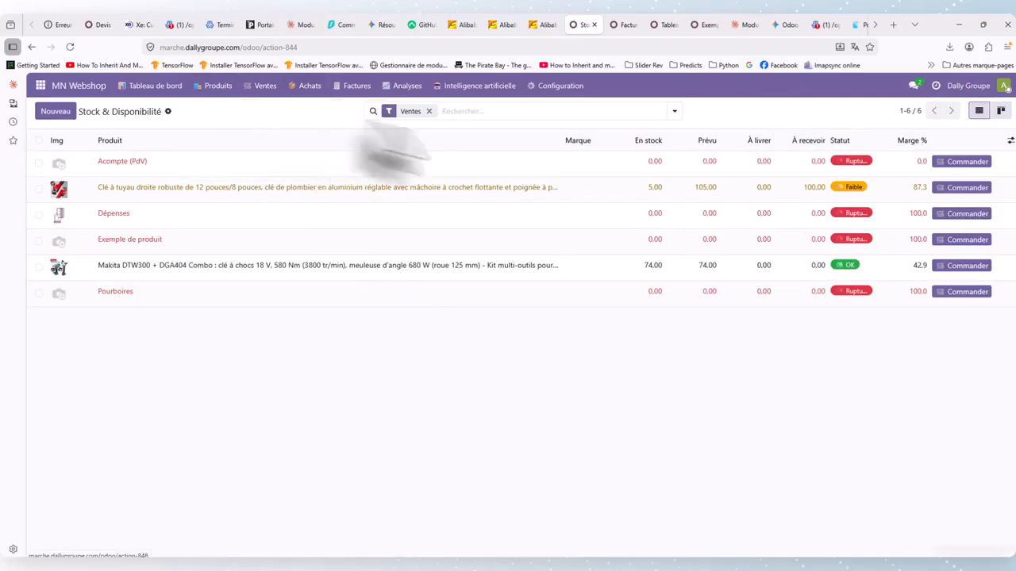